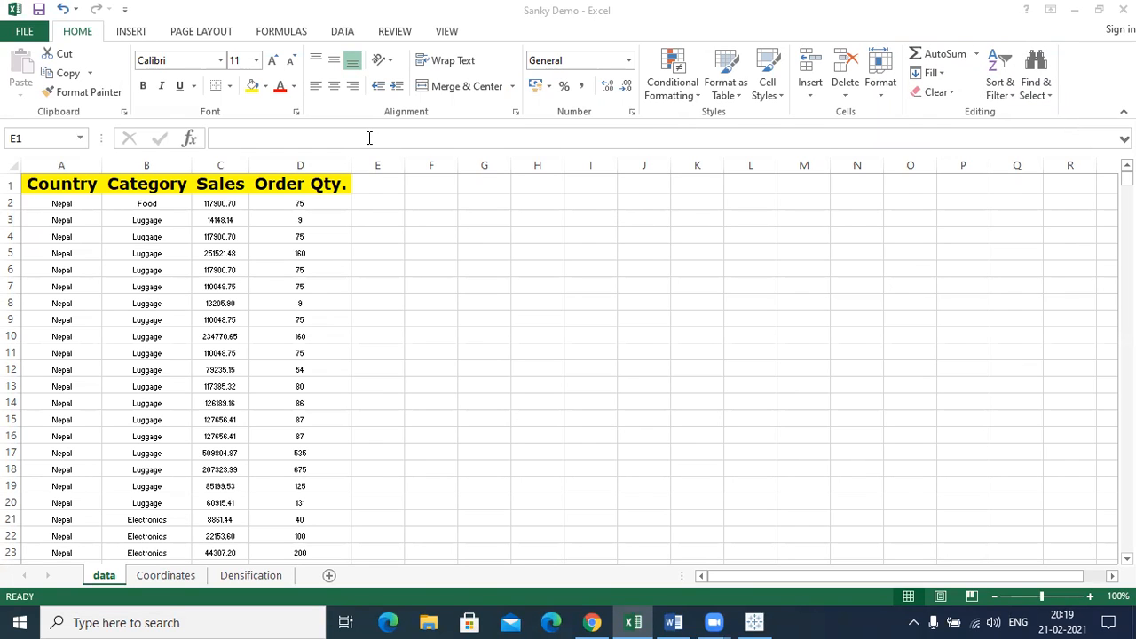
- Review the header row of the data sheet from Country to Order Qty. and the empty column E beside it
{"action": "key", "text": "ctrl+space"}
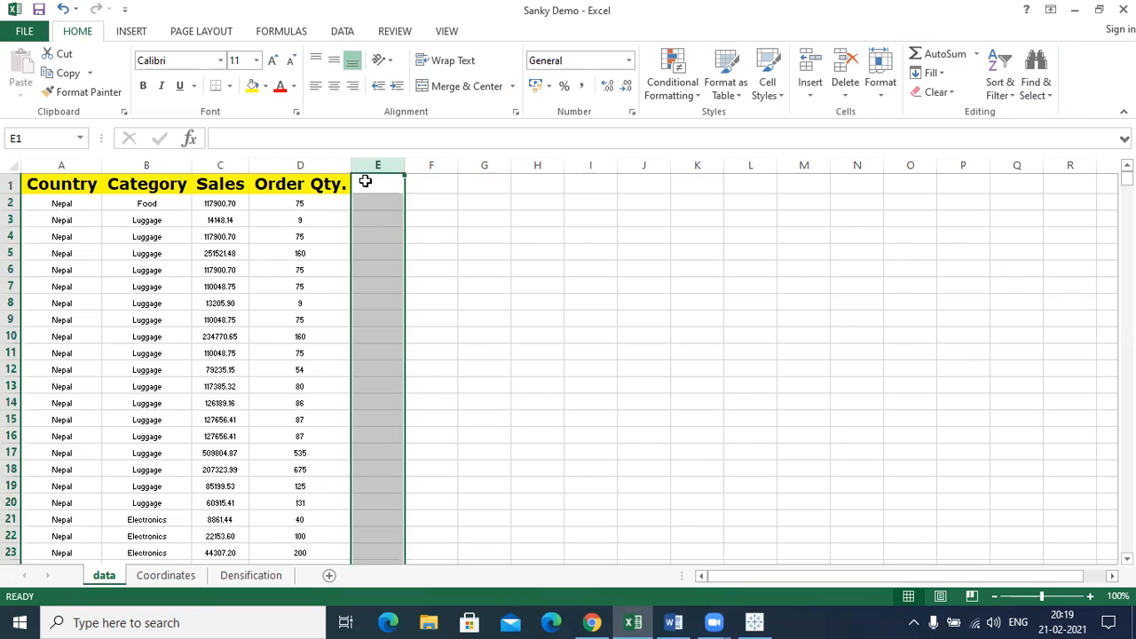
{"action": "left_click", "coordinate": [364, 181]}
{"action": "key", "text": "Left"}
{"action": "key", "text": "Left"}
{"action": "key", "text": "Left"}
{"action": "key", "text": "Left"}
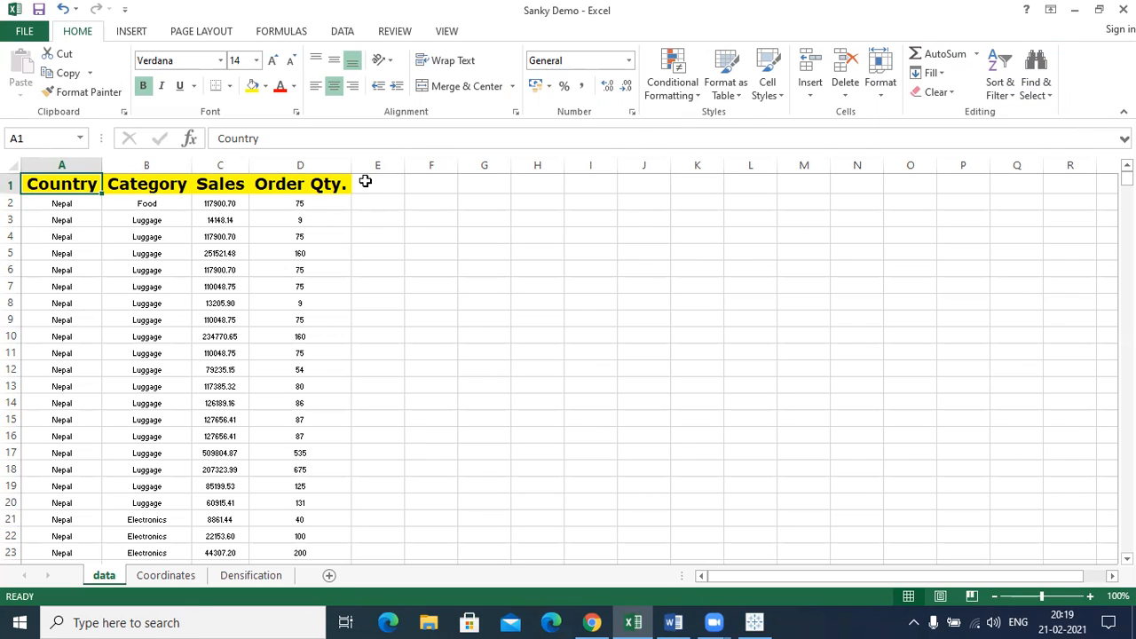
{"action": "key", "text": "Right"}
{"action": "key", "text": "Right"}
{"action": "key", "text": "Right"}
{"action": "key", "text": "Right"}
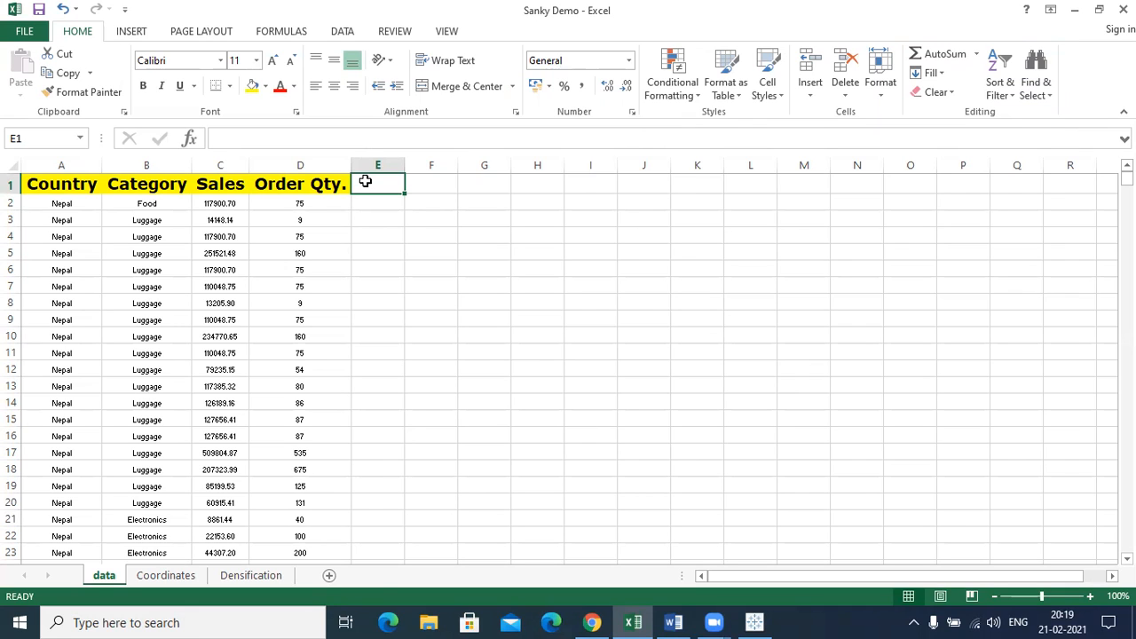
- Add a Join header in cell E1 of the data sheet and enter Link in cell E2
{"action": "type", "text": "Join"}
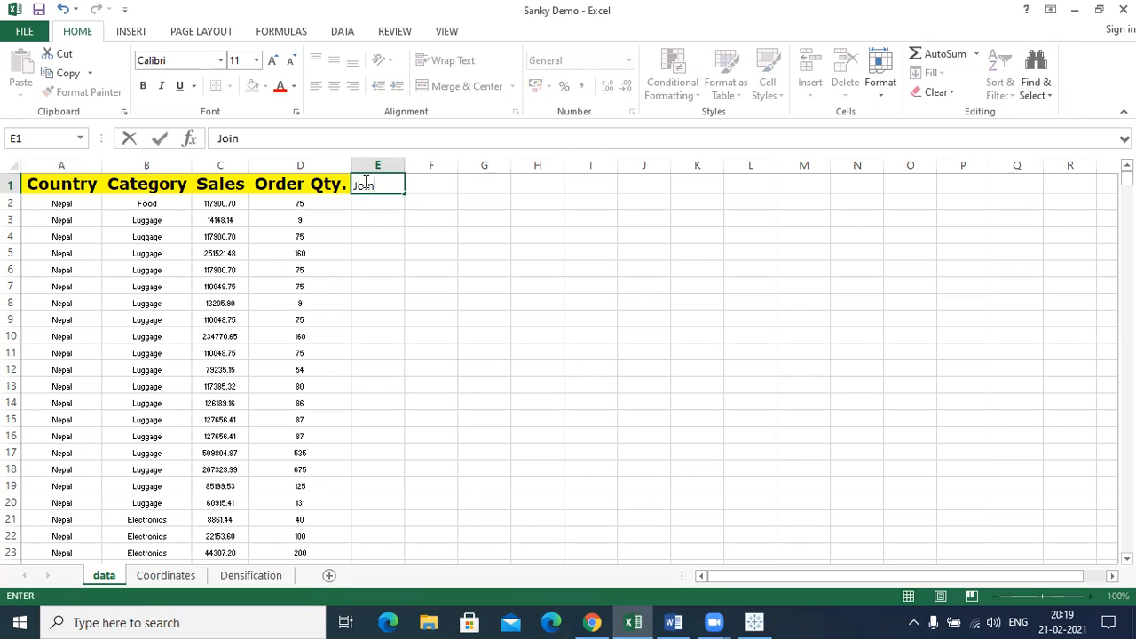
{"action": "key", "text": "Return"}
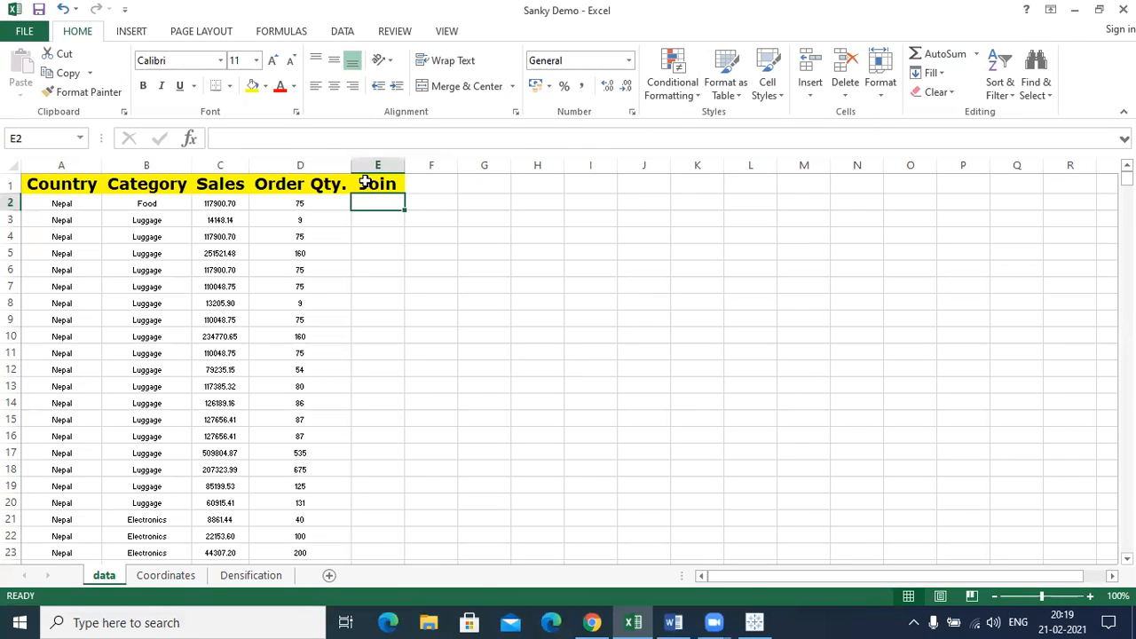
{"action": "type", "text": "Link"}
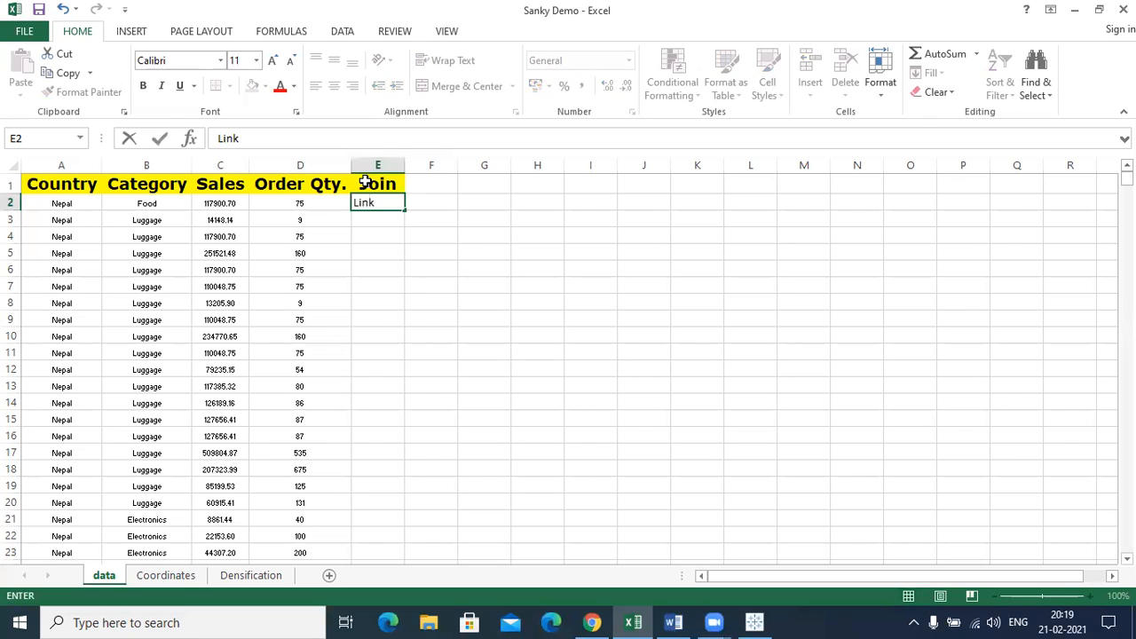
{"action": "key", "text": "Return"}
- Fill the Link value from E2 down column E to the last data row, 24547
{"action": "key", "text": "Left"}
{"action": "key", "text": "Left"}
{"action": "key", "text": "Left"}
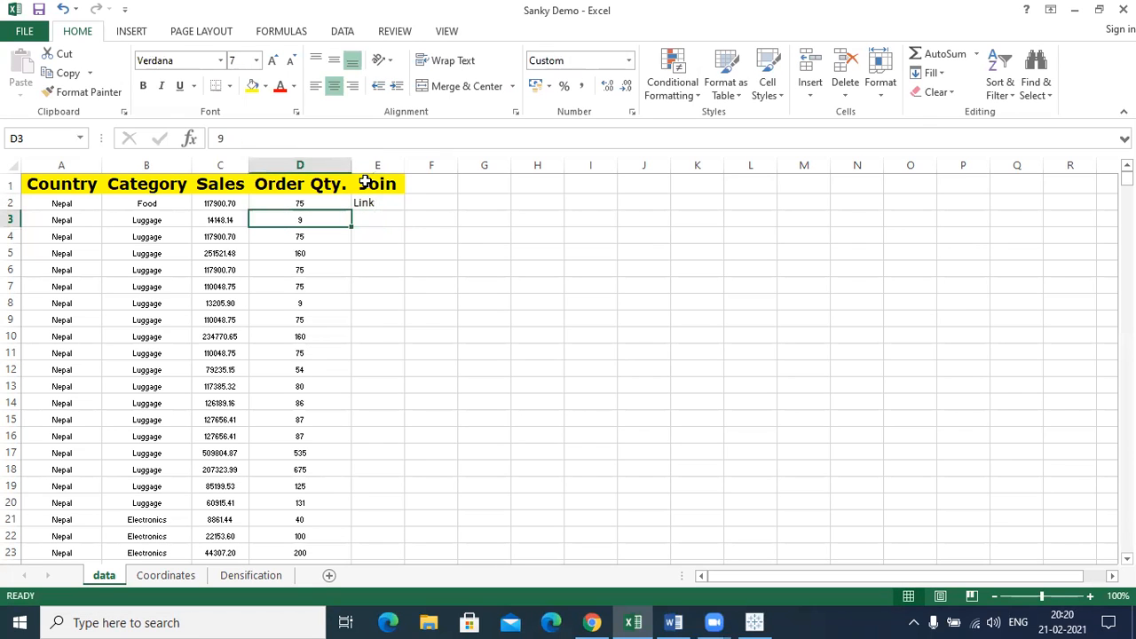
{"action": "key", "text": "Left"}
{"action": "key", "text": "ctrl+Down"}
{"action": "key", "text": "Right"}
{"action": "key", "text": "Right"}
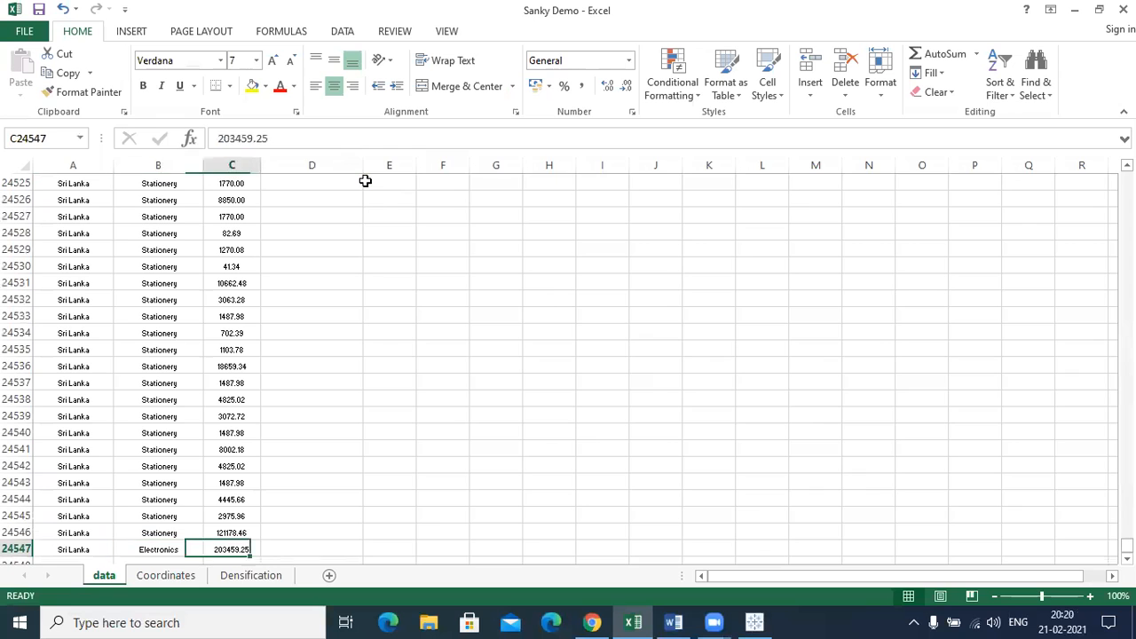
{"action": "key", "text": "Right"}
{"action": "key", "text": "Right"}
{"action": "key", "text": "ctrl+shift+Up"}
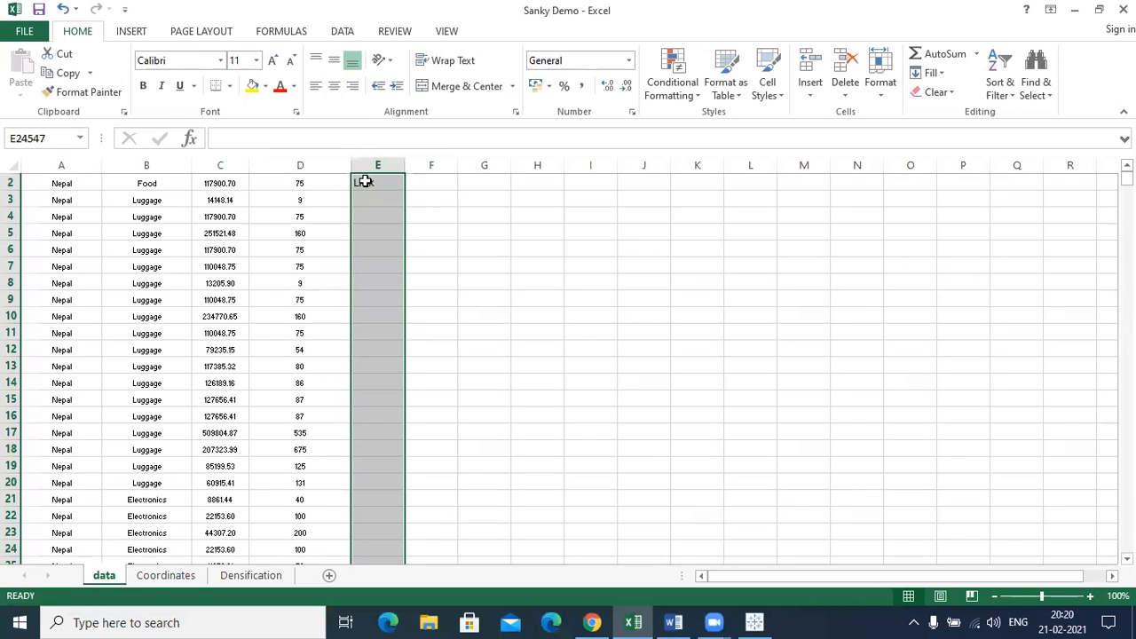
{"action": "key", "text": "ctrl+d"}
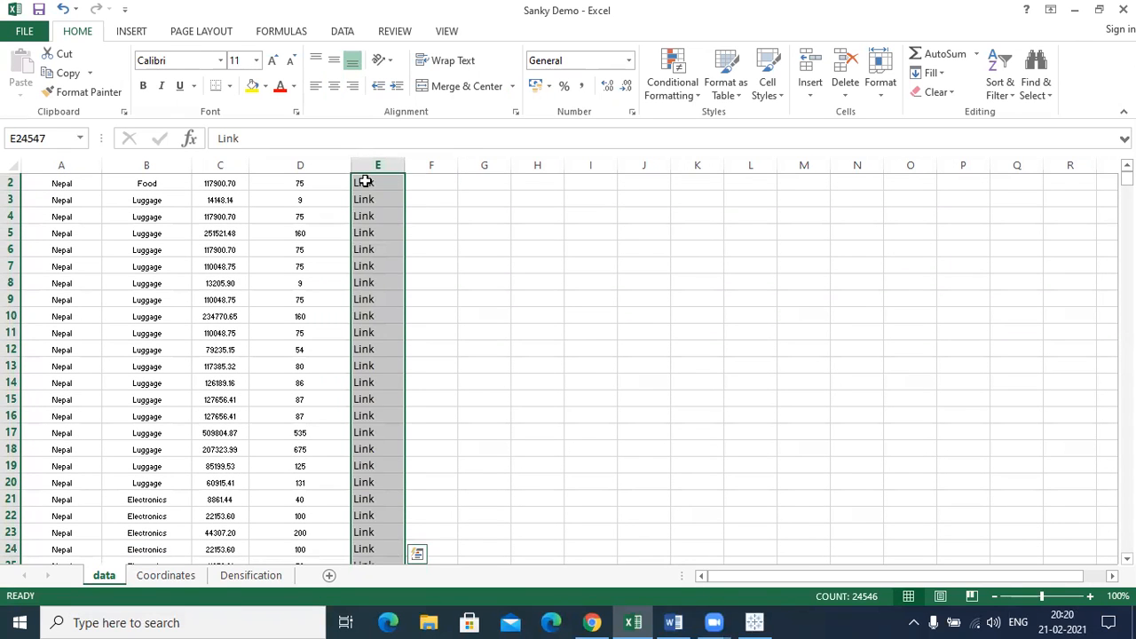
{"action": "key", "text": "ctrl+Up"}
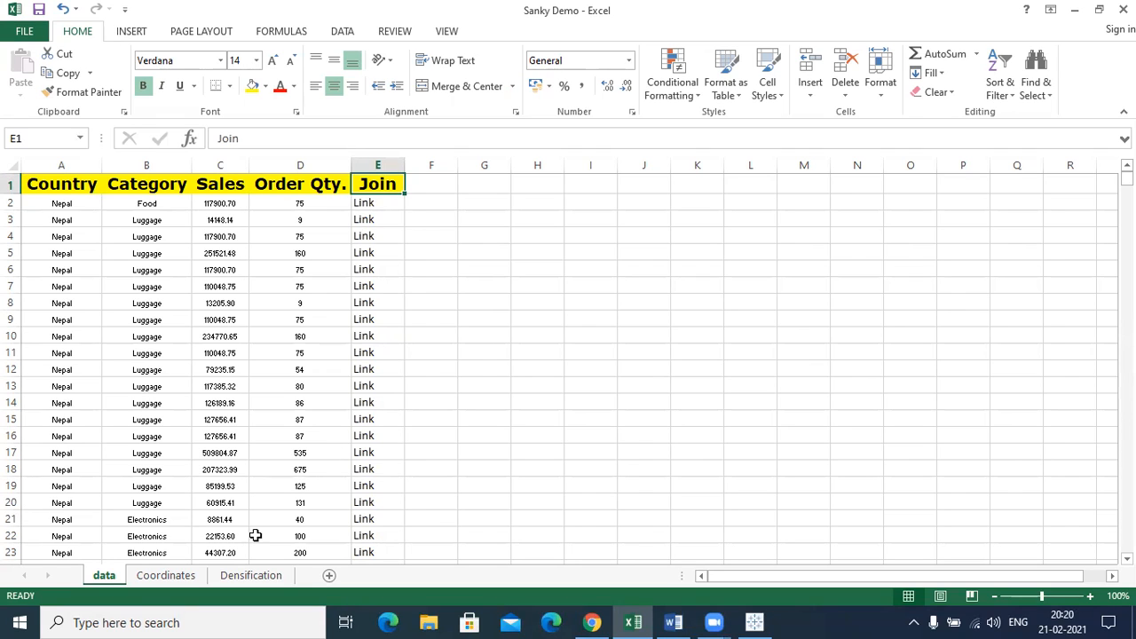
- Examine the Join and Point columns on the Densification sheet down to their last rows
{"action": "left_click", "coordinate": [251, 575]}
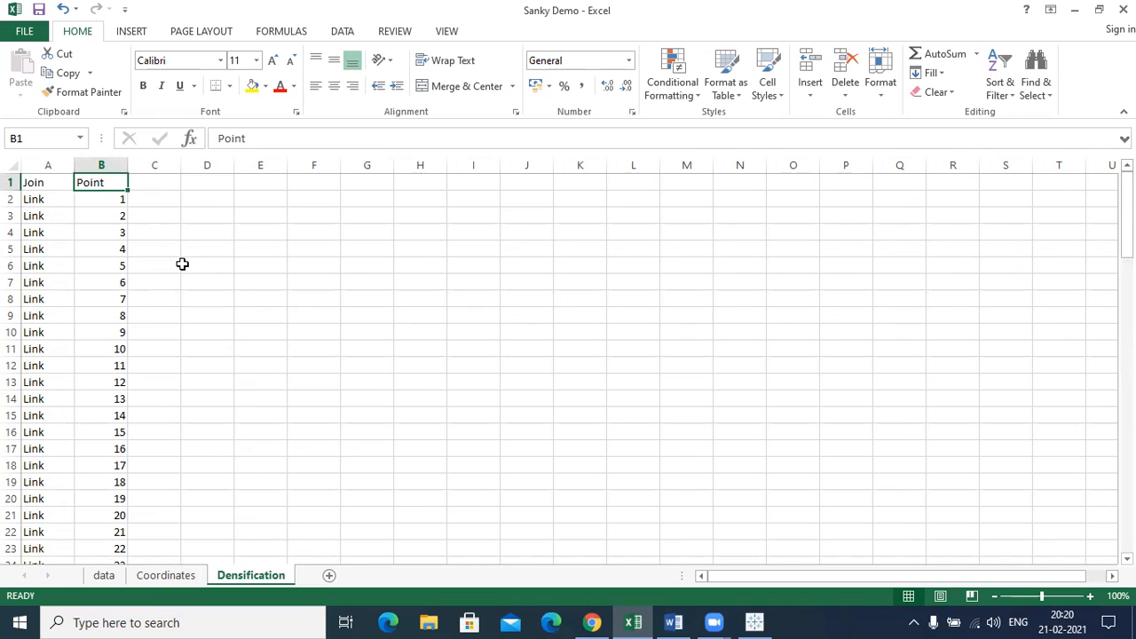
{"action": "key", "text": "Left"}
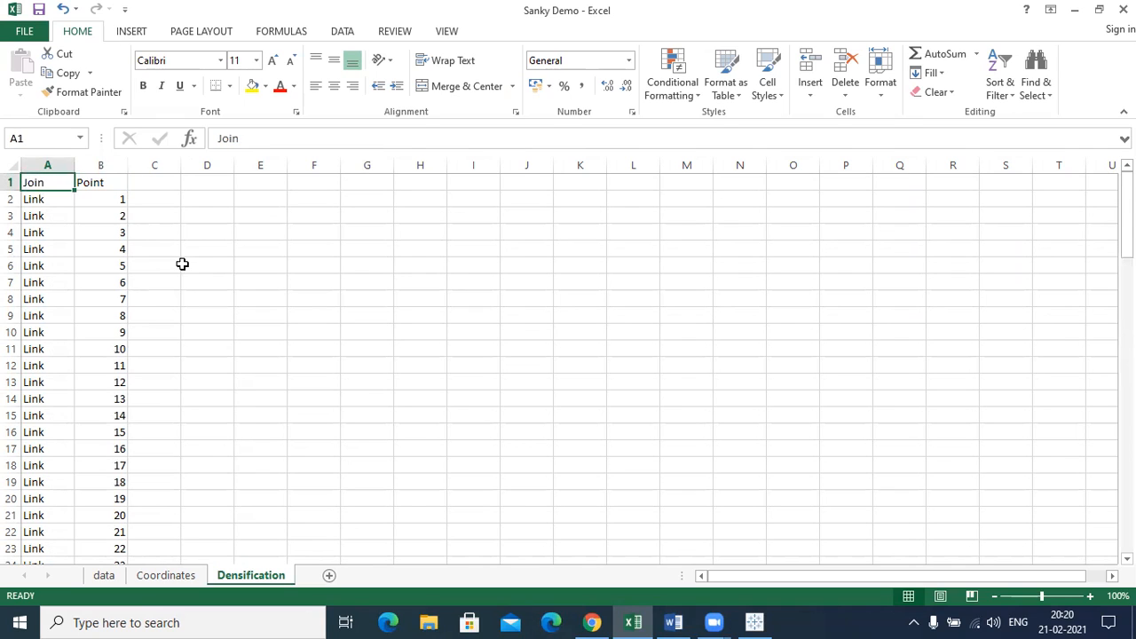
{"action": "key", "text": "Down"}
{"action": "key", "text": "Down"}
{"action": "key", "text": "Right"}
{"action": "key", "text": "Up"}
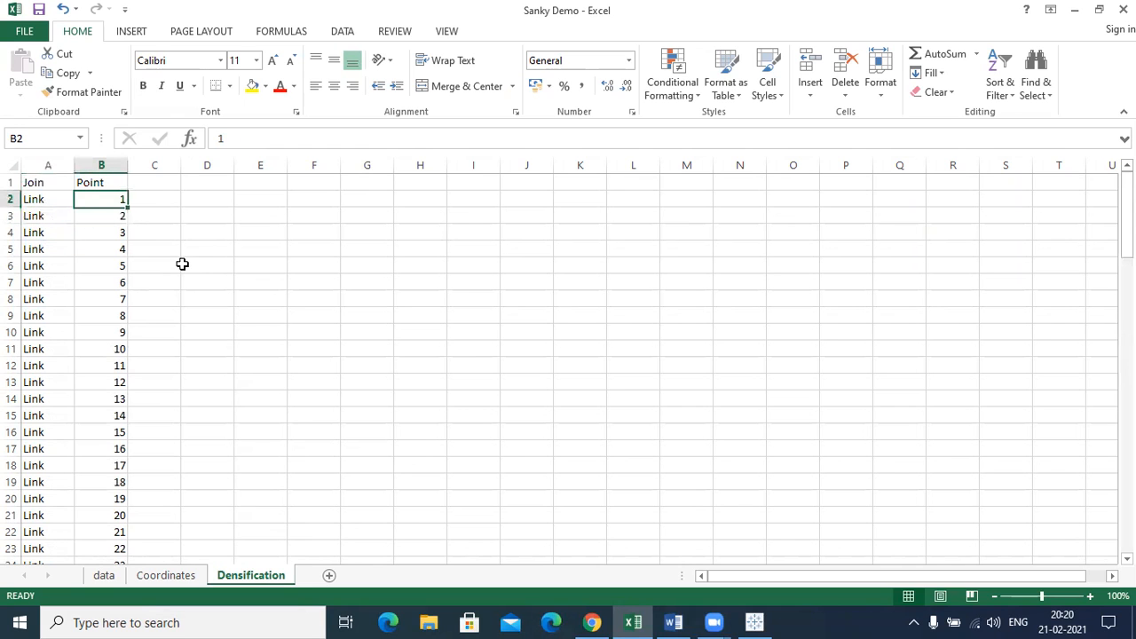
{"action": "key", "text": "Up"}
{"action": "key", "text": "Down"}
{"action": "key", "text": "ctrl+Down"}
{"action": "key", "text": "ctrl+Home"}
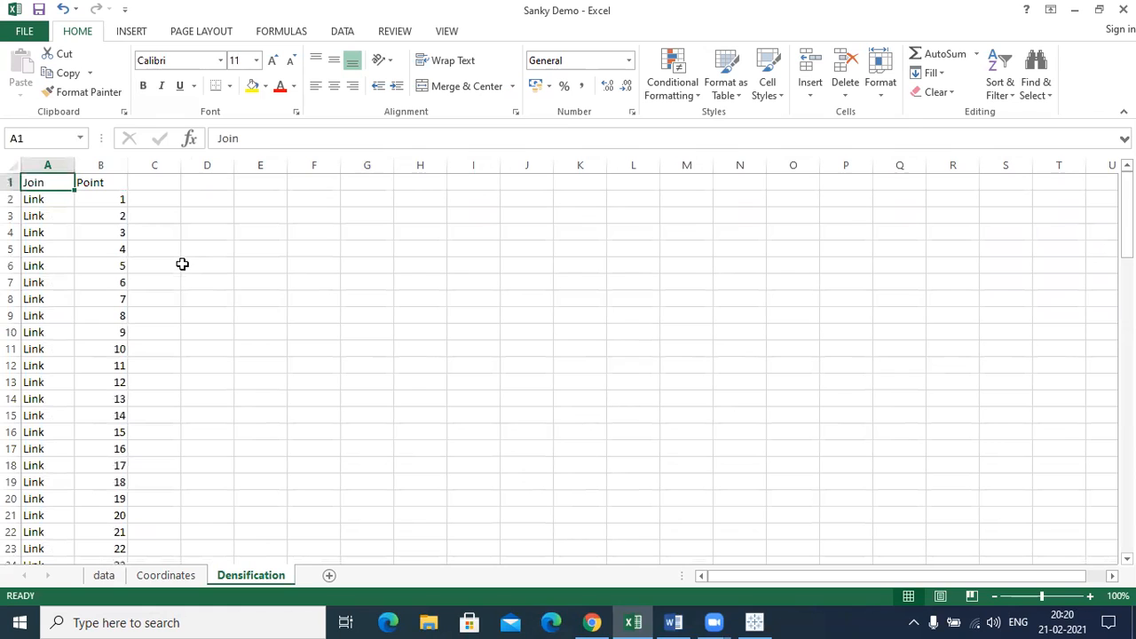
{"action": "key", "text": "Right"}
{"action": "key", "text": "Left"}
{"action": "key", "text": "Right"}
{"action": "key", "text": "Left"}
{"action": "key", "text": "Right"}
{"action": "key", "text": "ctrl+Down"}
{"action": "key", "text": "ctrl+Up"}
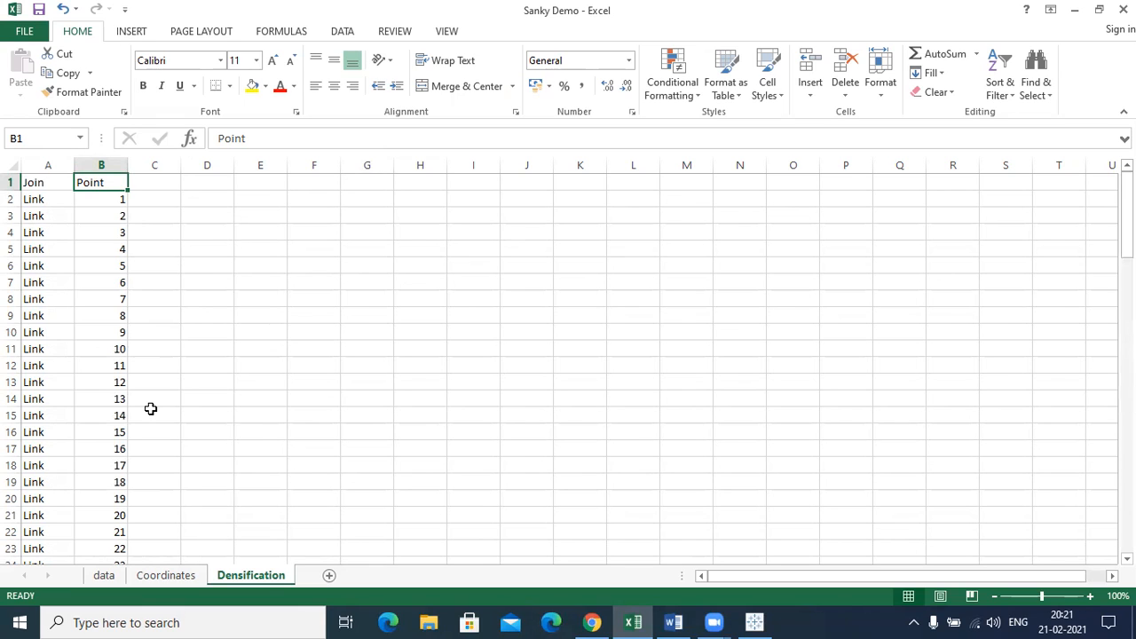
- Go through the countries listed in the Country column of the Coordinates sheet
{"action": "left_click", "coordinate": [167, 576]}
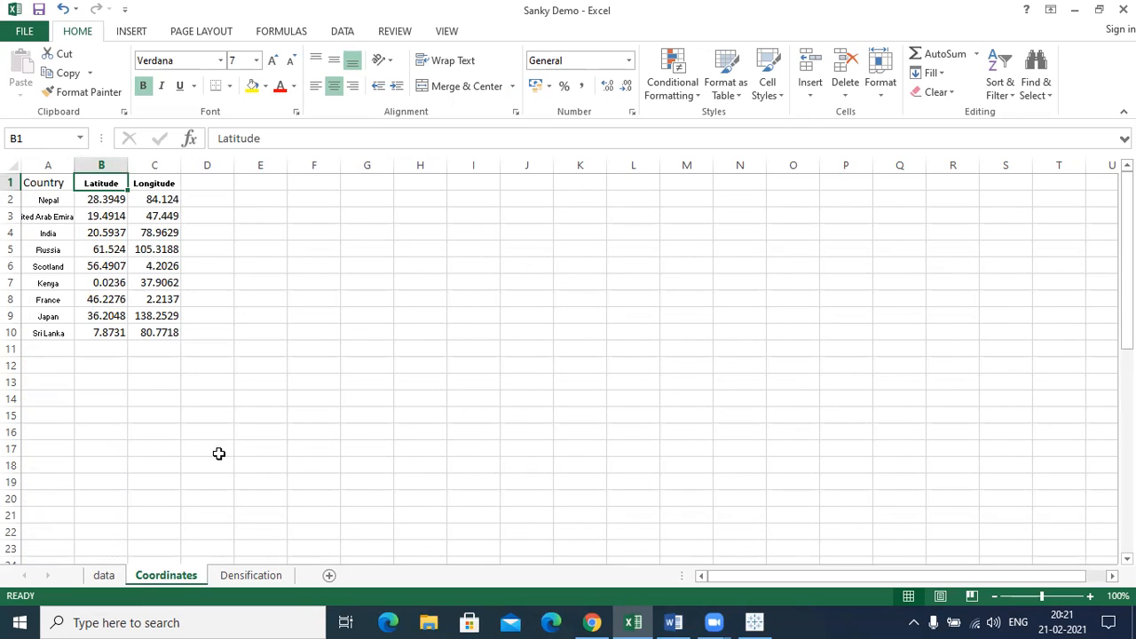
{"action": "key", "text": "Left"}
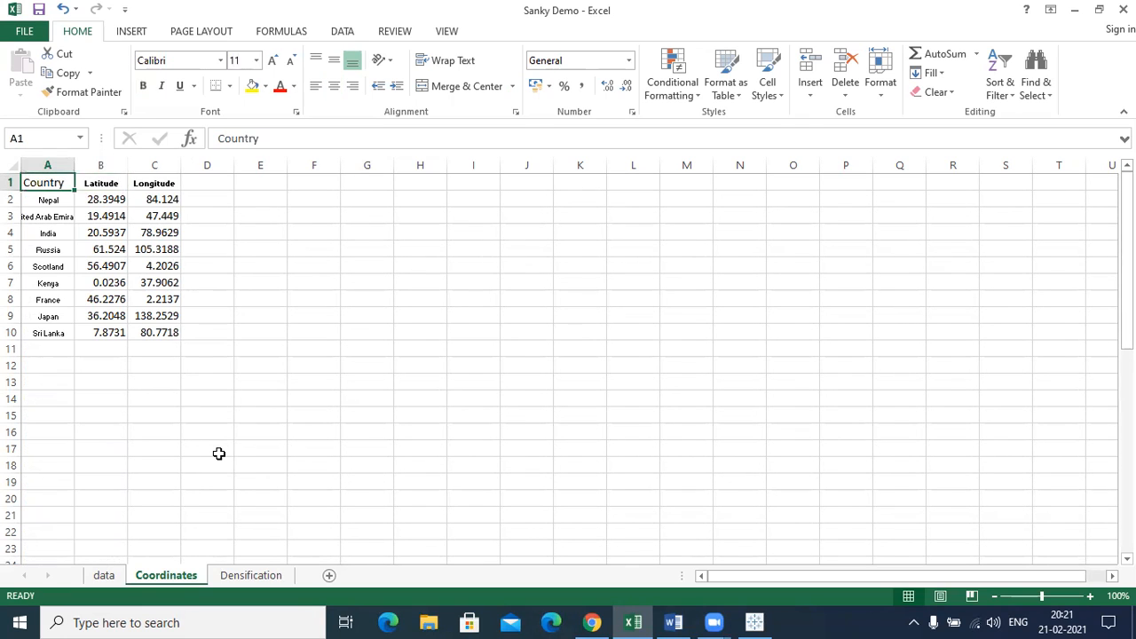
{"action": "key", "text": "Down"}
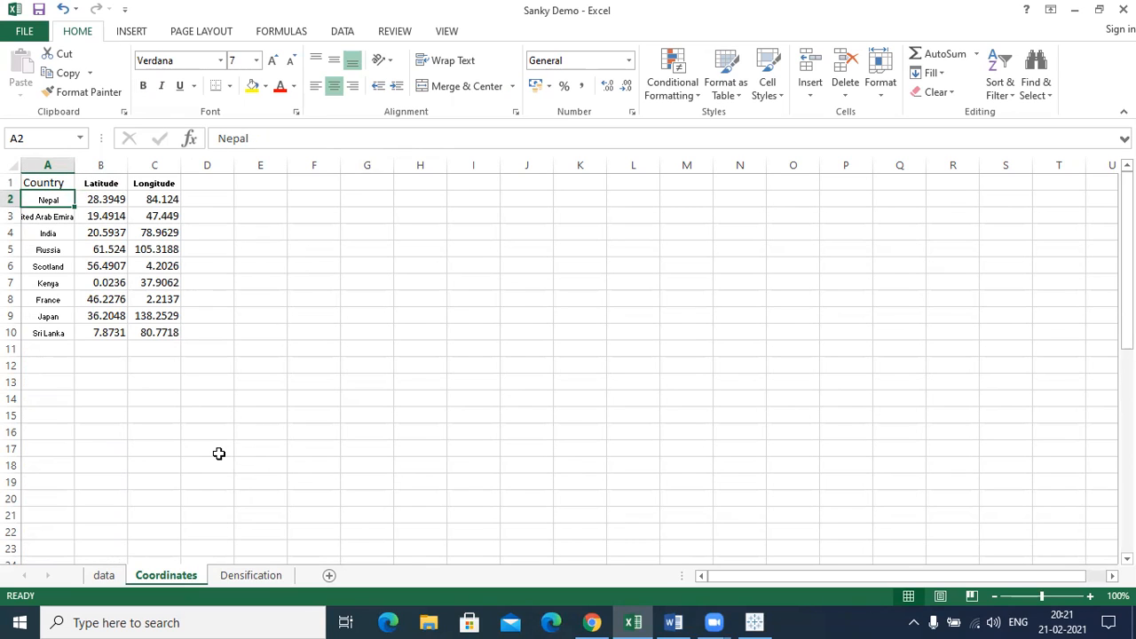
{"action": "key", "text": "Down"}
{"action": "key", "text": "Down"}
{"action": "key", "text": "Down"}
{"action": "key", "text": "Down"}
{"action": "key", "text": "Down"}
{"action": "key", "text": "Down"}
{"action": "key", "text": "Down"}
{"action": "key", "text": "Down"}
{"action": "key", "text": "Up"}
{"action": "key", "text": "Up"}
{"action": "key", "text": "Up"}
{"action": "key", "text": "Up"}
{"action": "key", "text": "Up"}
{"action": "key", "text": "Up"}
{"action": "key", "text": "Up"}
{"action": "key", "text": "Up"}
{"action": "key", "text": "Down"}
{"action": "key", "text": "Down"}
{"action": "key", "text": "Down"}
{"action": "key", "text": "Down"}
{"action": "key", "text": "Down"}
{"action": "key", "text": "Down"}
{"action": "key", "text": "Down"}
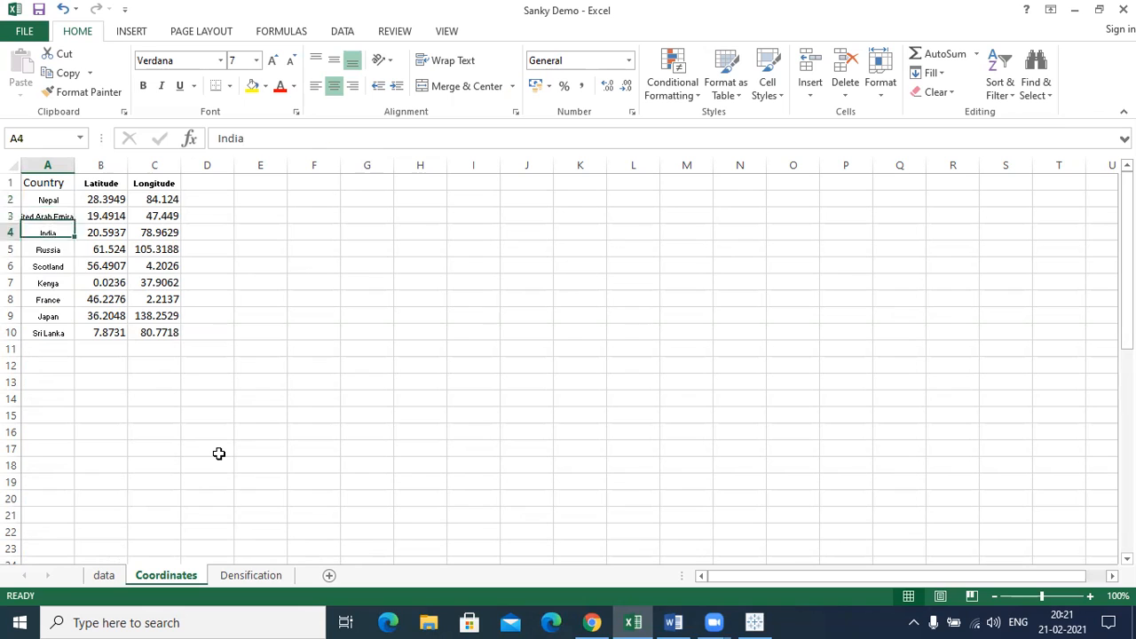
{"action": "key", "text": "Up"}
{"action": "key", "text": "Up"}
{"action": "key", "text": "Up"}
{"action": "key", "text": "Up"}
{"action": "key", "text": "Up"}
{"action": "key", "text": "Up"}
{"action": "key", "text": "Up"}
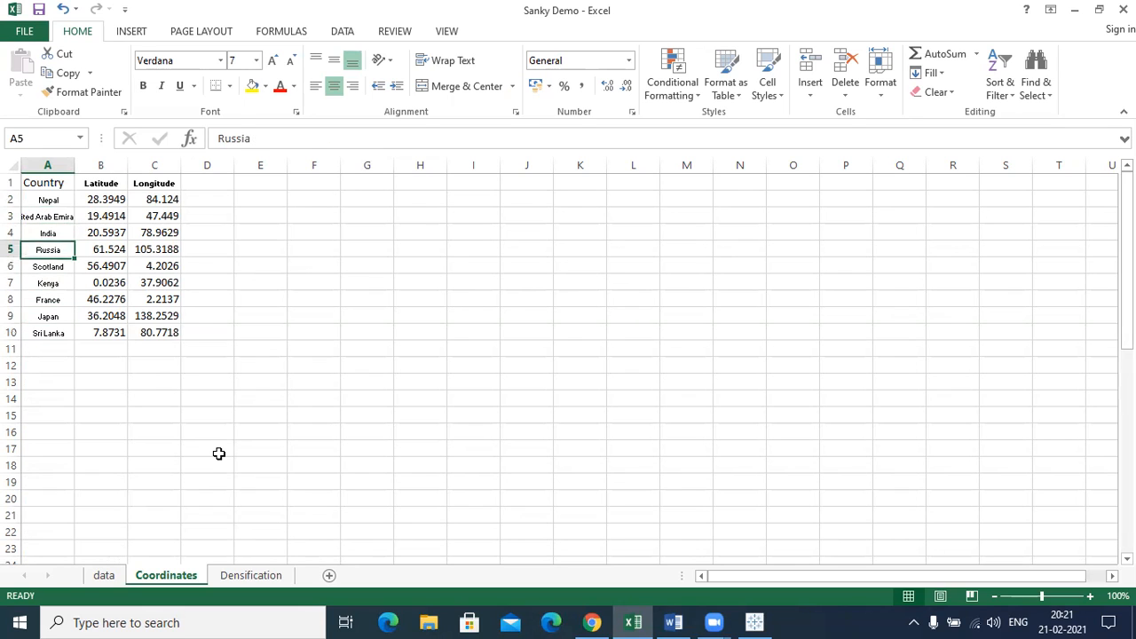
{"action": "key", "text": "Down"}
{"action": "key", "text": "Down"}
{"action": "key", "text": "Down"}
{"action": "key", "text": "Down"}
{"action": "key", "text": "Up"}
{"action": "key", "text": "Up"}
{"action": "key", "text": "Up"}
{"action": "key", "text": "Up"}
{"action": "key", "text": "Down"}
{"action": "key", "text": "Down"}
{"action": "key", "text": "Down"}
{"action": "key", "text": "Down"}
{"action": "key", "text": "Down"}
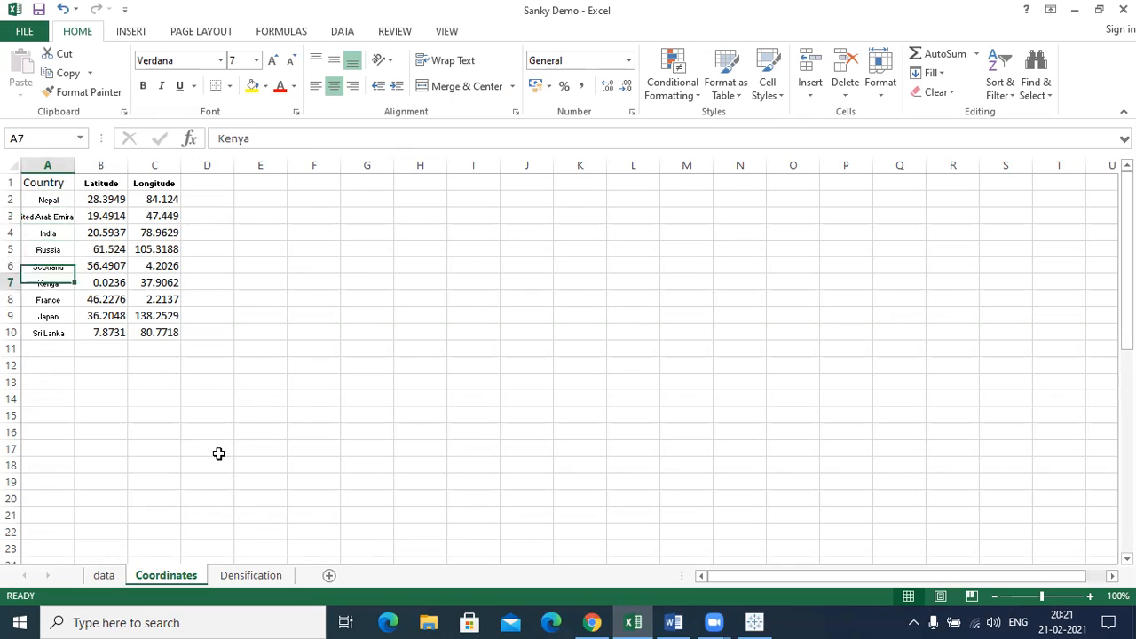
{"action": "key", "text": "Up"}
{"action": "key", "text": "Up"}
{"action": "key", "text": "Up"}
{"action": "key", "text": "Up"}
{"action": "key", "text": "Up"}
{"action": "key", "text": "Up"}
- Examine the Latitude and Longitude values for the countries on the Coordinates sheet
{"action": "key", "text": "Right"}
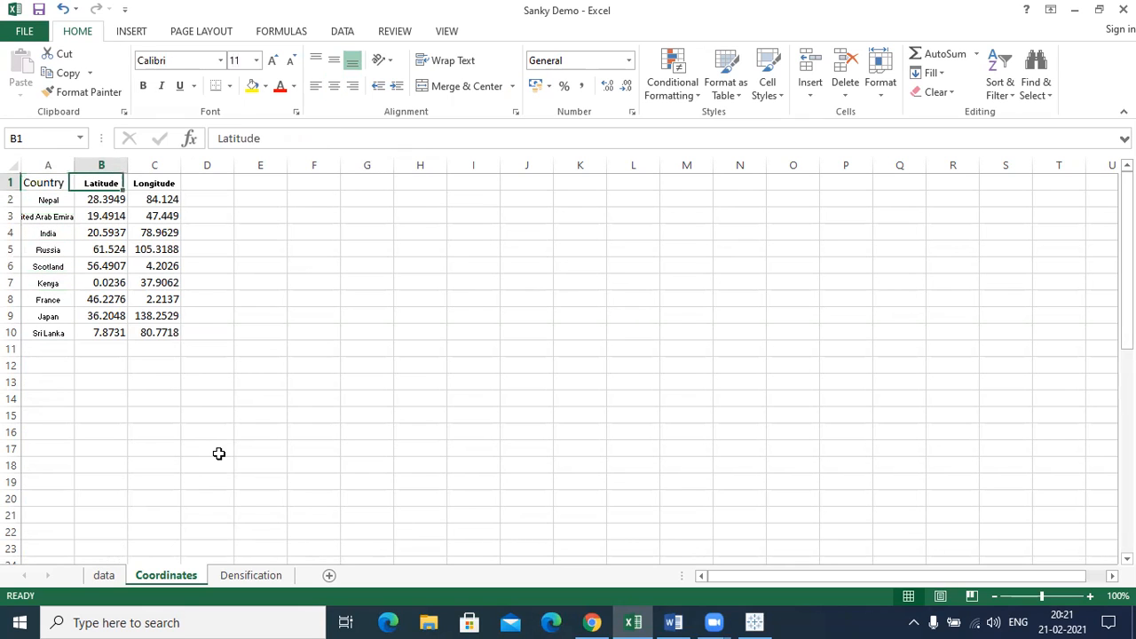
{"action": "key", "text": "Right"}
{"action": "key", "text": "Left"}
{"action": "key", "text": "Down"}
{"action": "key", "text": "Down"}
{"action": "key", "text": "Right"}
{"action": "key", "text": "Up"}
{"action": "key", "text": "Left"}
{"action": "key", "text": "Right"}
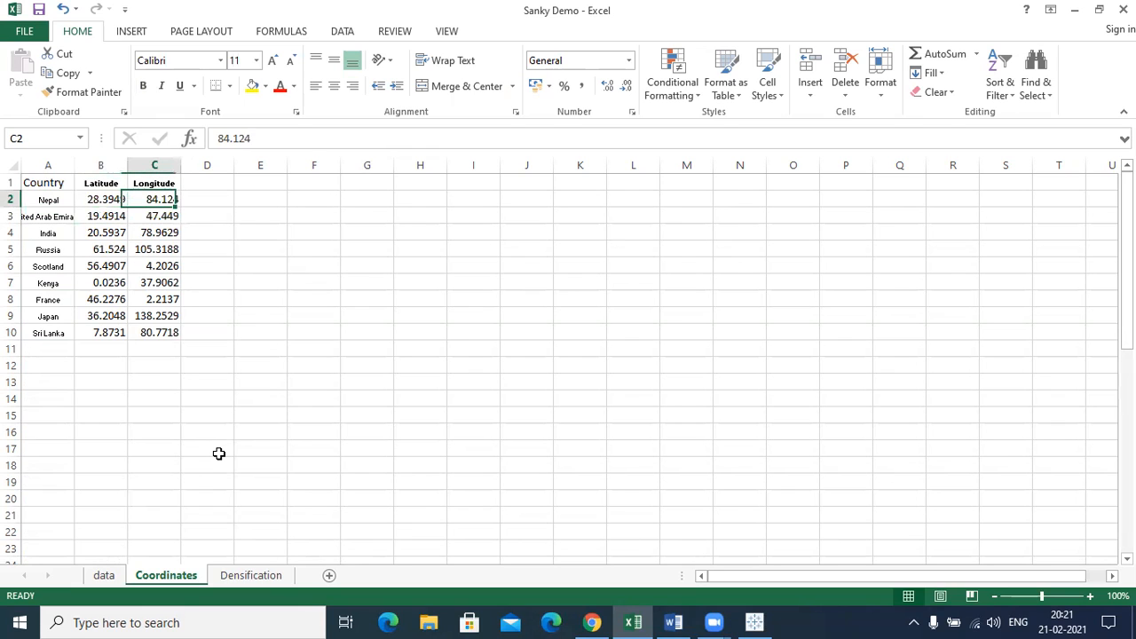
{"action": "key", "text": "Down"}
{"action": "key", "text": "Down"}
{"action": "key", "text": "Up"}
{"action": "key", "text": "Up"}
{"action": "key", "text": "Up"}
{"action": "key", "text": "Left"}
{"action": "key", "text": "Left"}
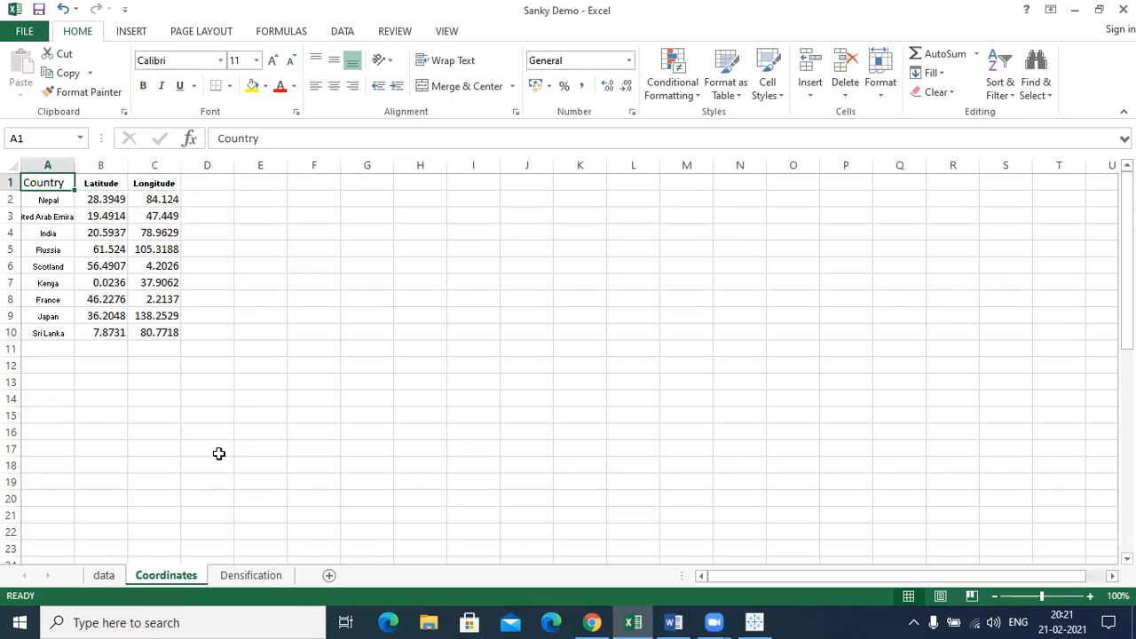
- Switch to Tableau and relate the Densification table by Join and the Coordinates table by Country to the data table
{"action": "left_click", "coordinate": [104, 576]}
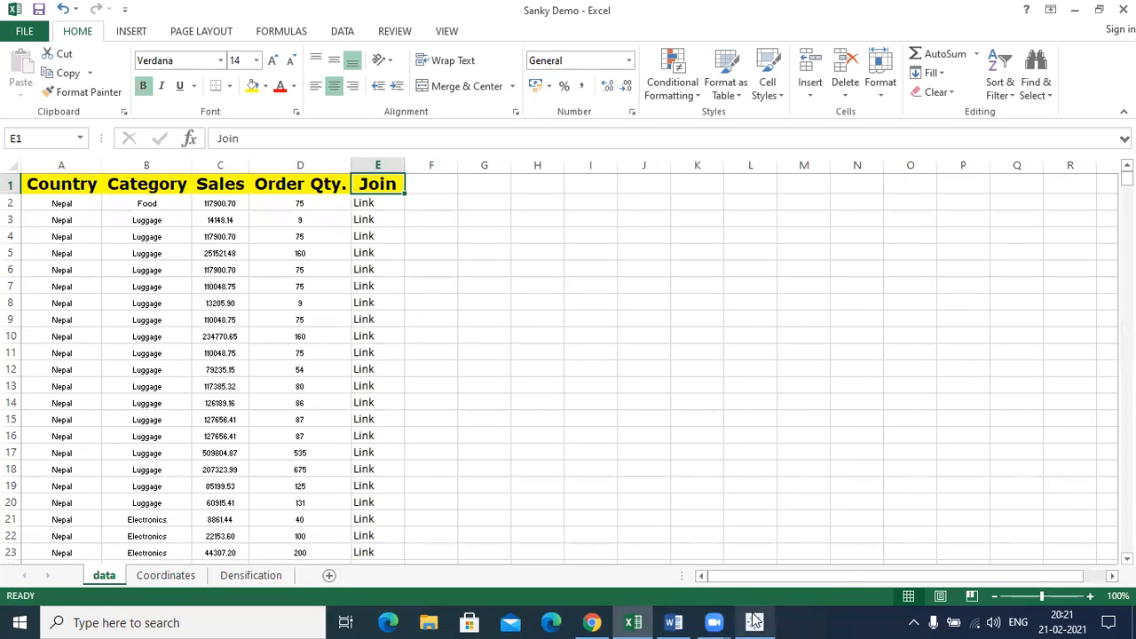
{"action": "mouse_move", "coordinate": [755, 621]}
{"action": "left_click", "coordinate": [755, 559]}
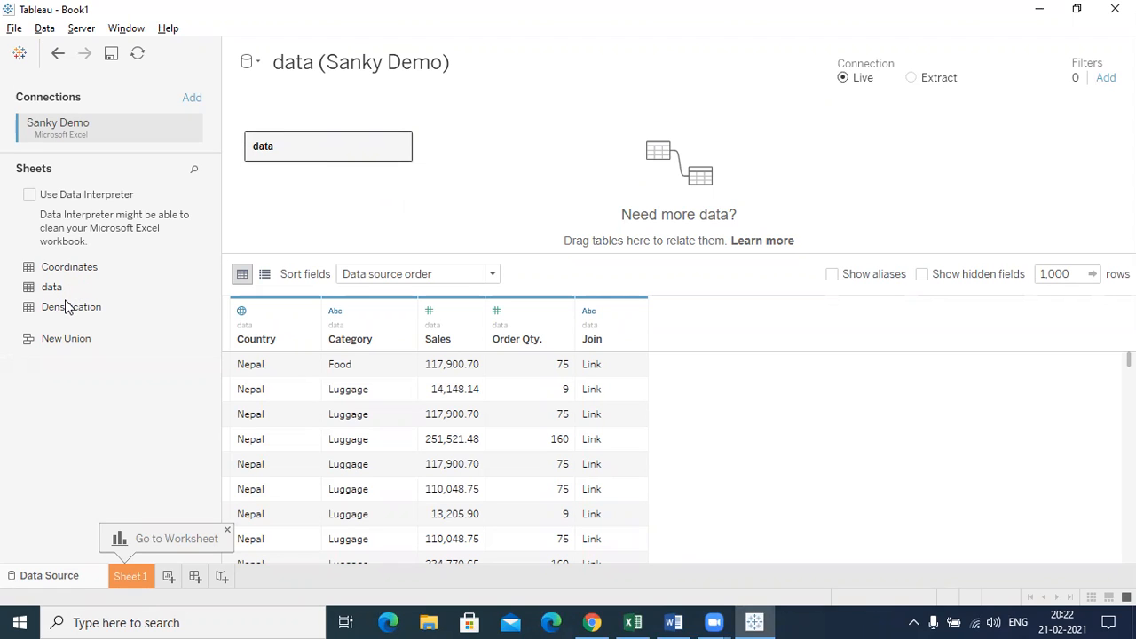
{"action": "left_click_drag", "start_coordinate": [66, 306], "coordinate": [490, 127]}
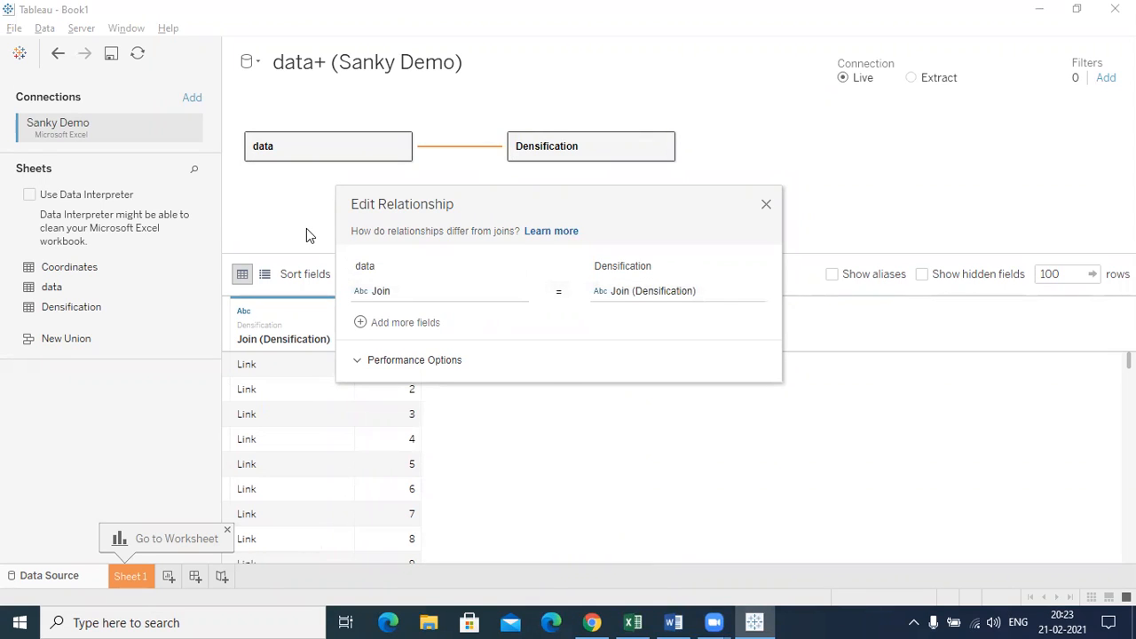
{"action": "left_click", "coordinate": [767, 206]}
{"action": "left_click_drag", "start_coordinate": [101, 268], "coordinate": [524, 198]}
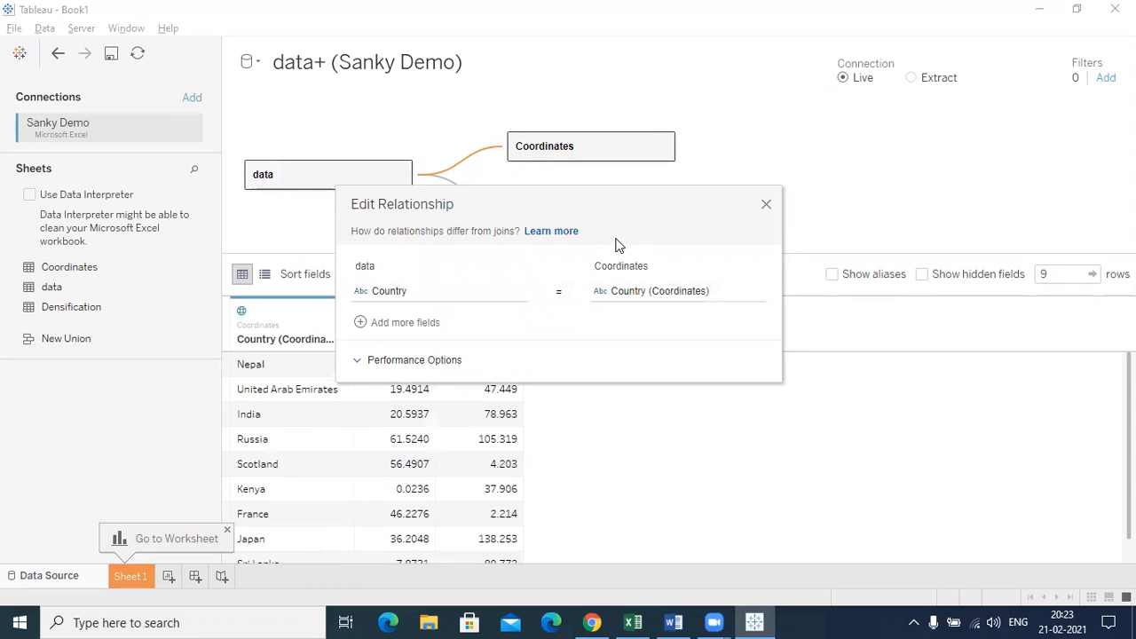
{"action": "left_click", "coordinate": [767, 206]}
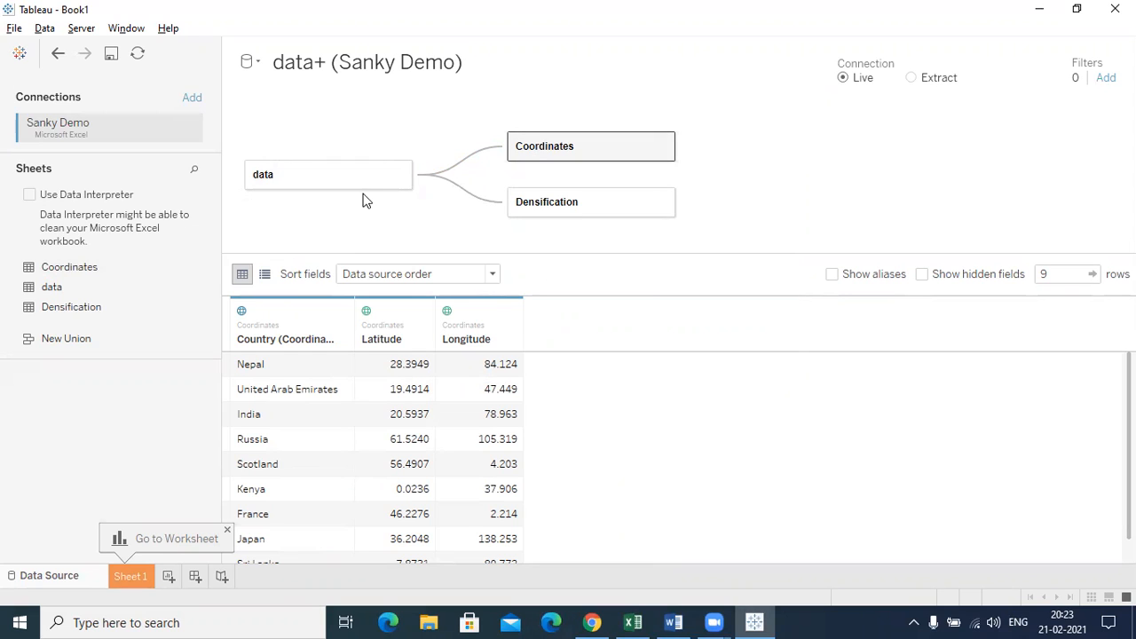
- Open Sheet 1 and create a calculated field named startx with the value 0
{"action": "left_click", "coordinate": [124, 573]}
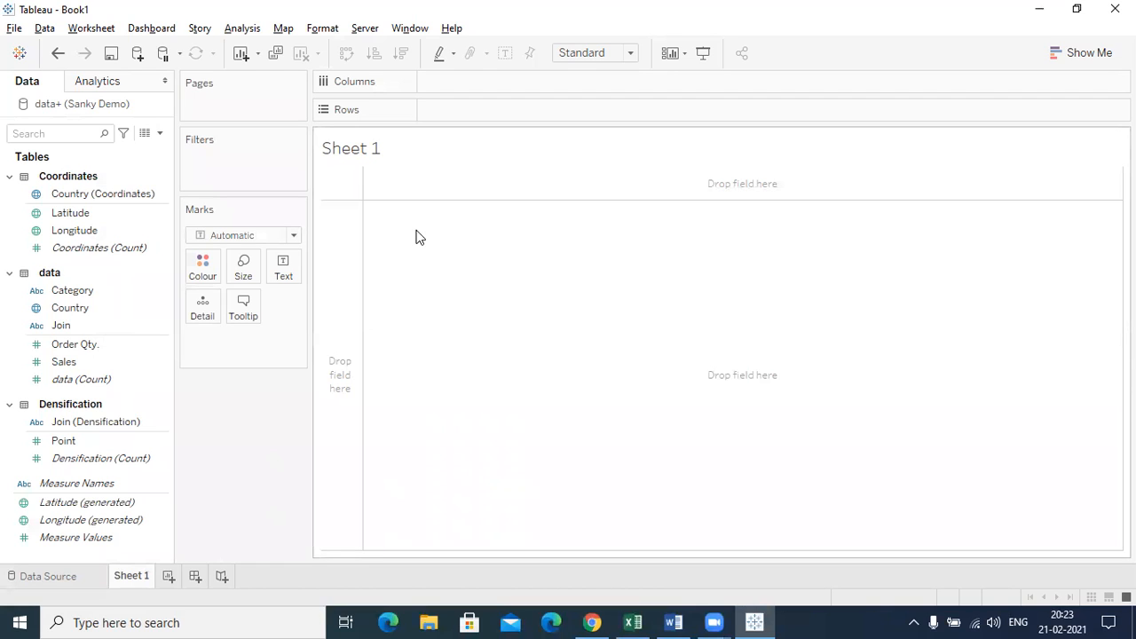
{"action": "left_click", "coordinate": [161, 138]}
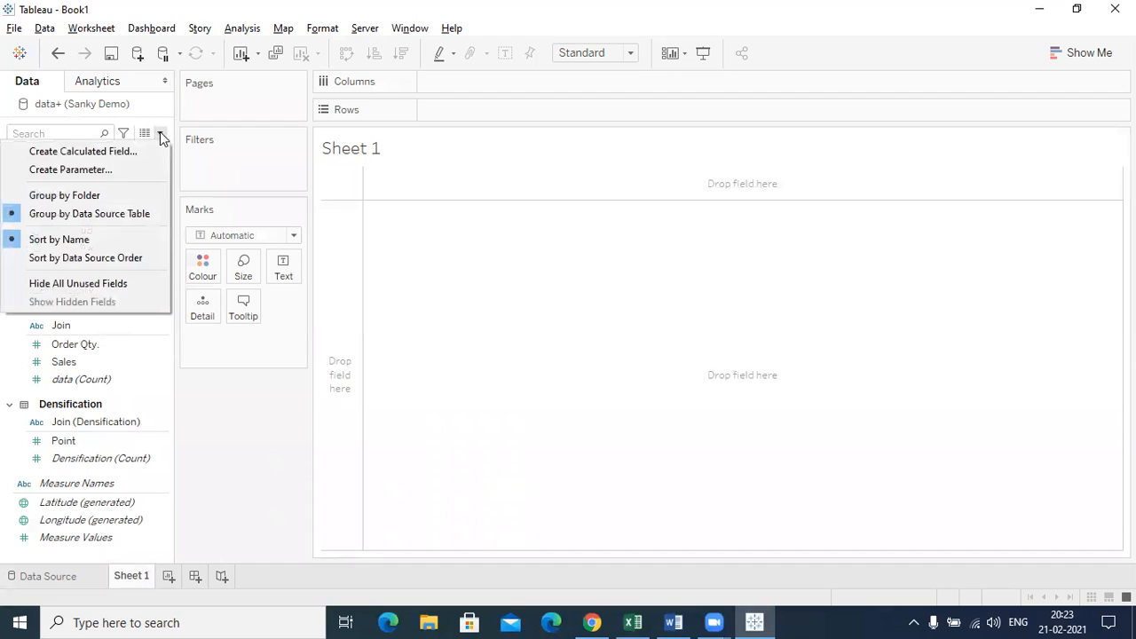
{"action": "left_click", "coordinate": [120, 151]}
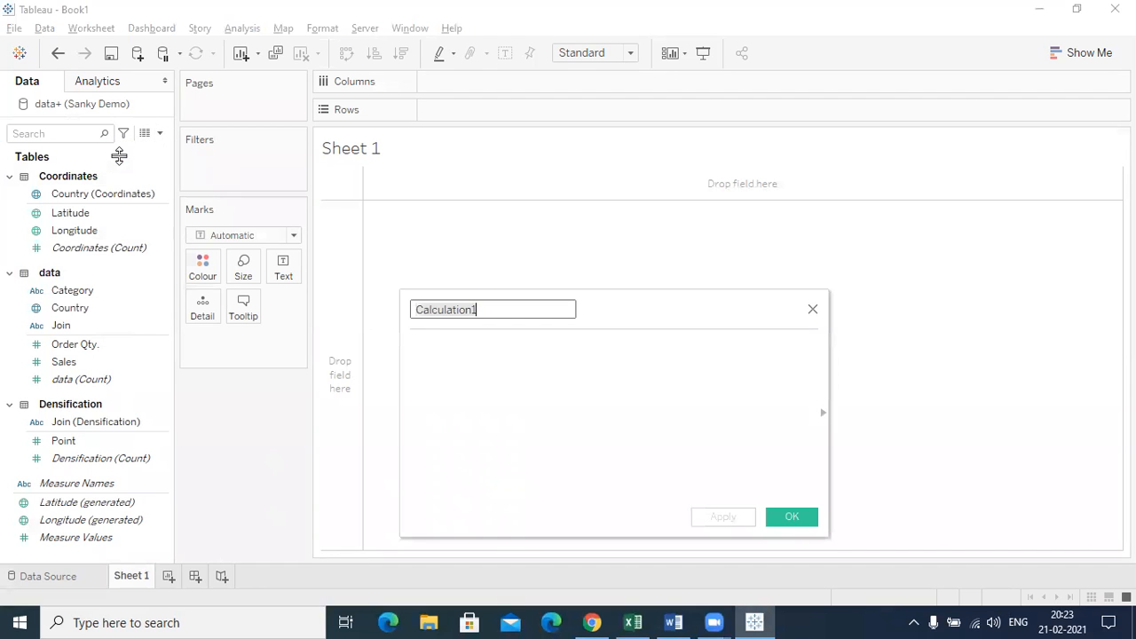
{"action": "type", "text": "start"}
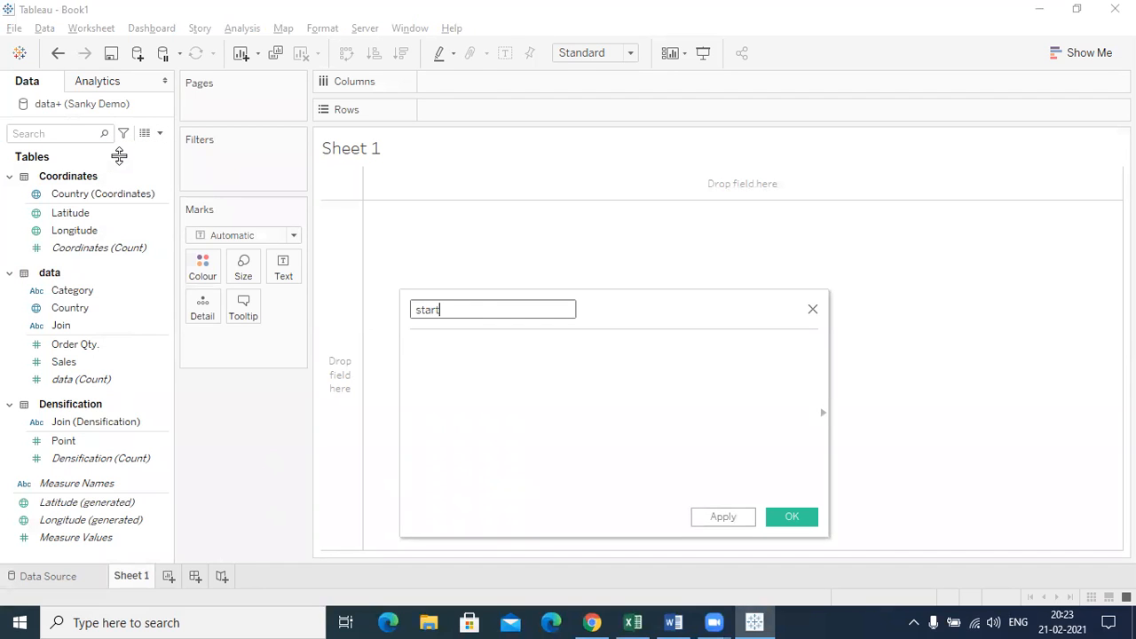
{"action": "type", "text": "x"}
{"action": "left_click", "coordinate": [444, 358]}
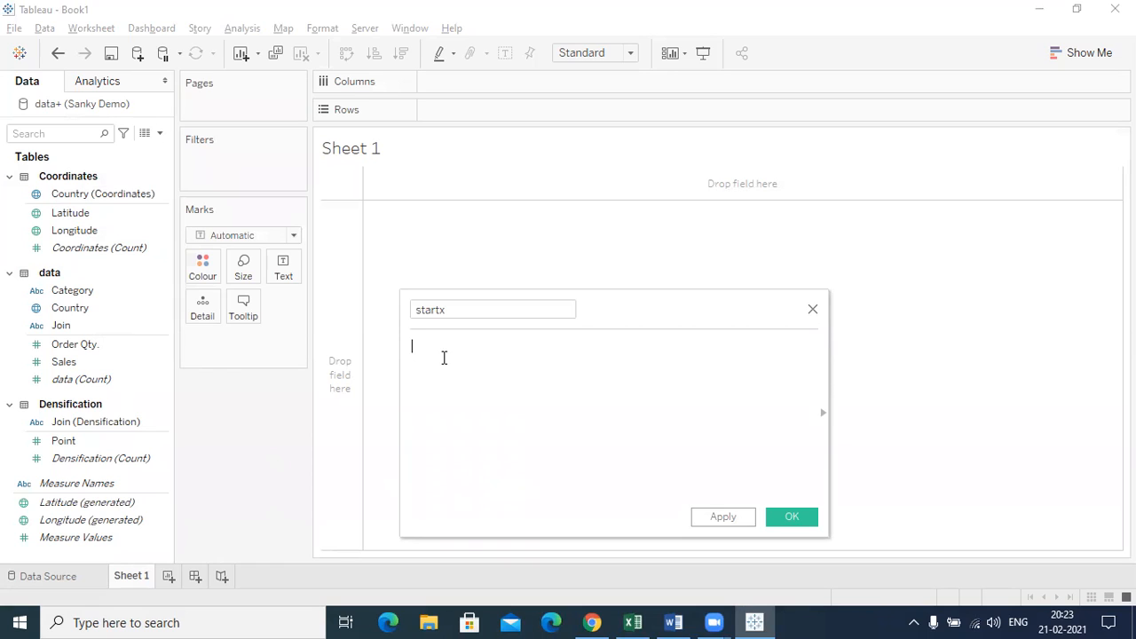
{"action": "type", "text": "0"}
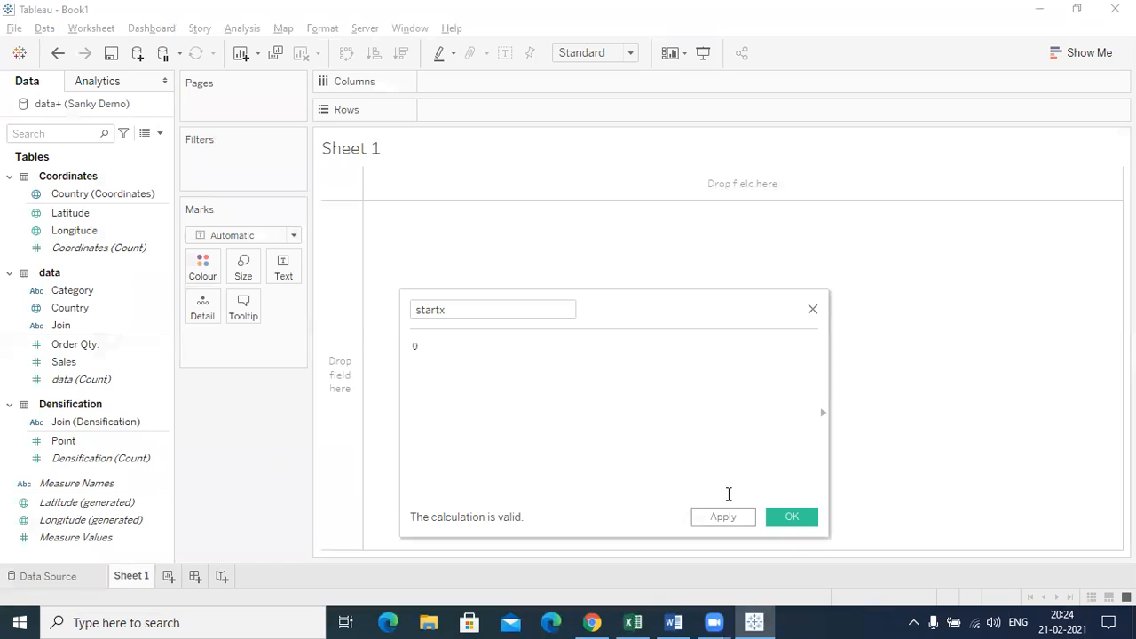
{"action": "left_click", "coordinate": [728, 516]}
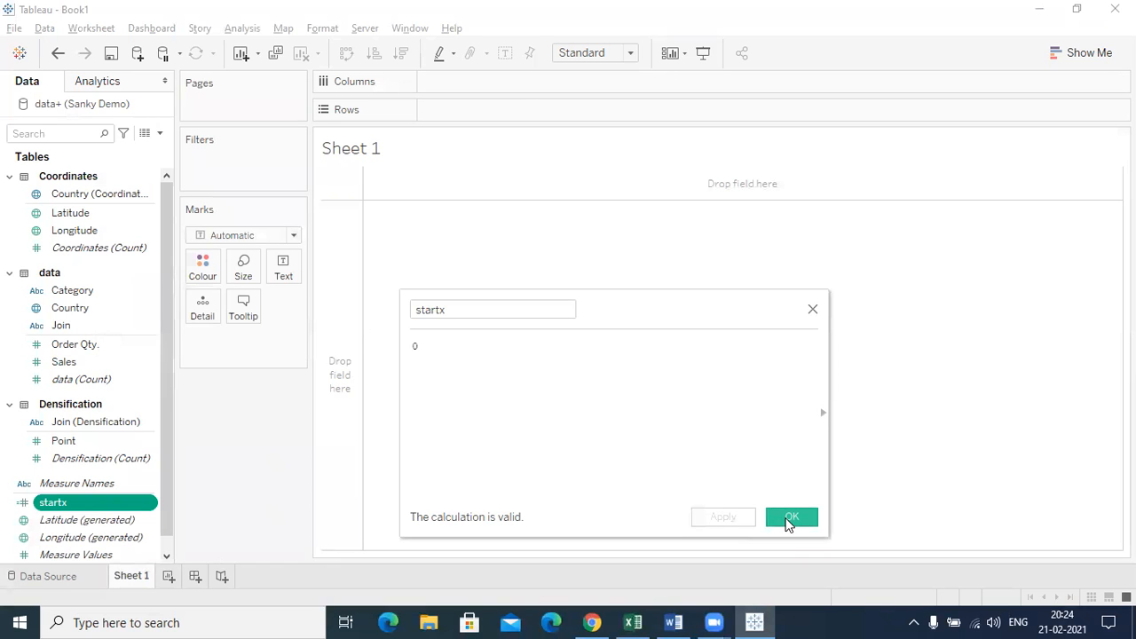
{"action": "left_click", "coordinate": [788, 521]}
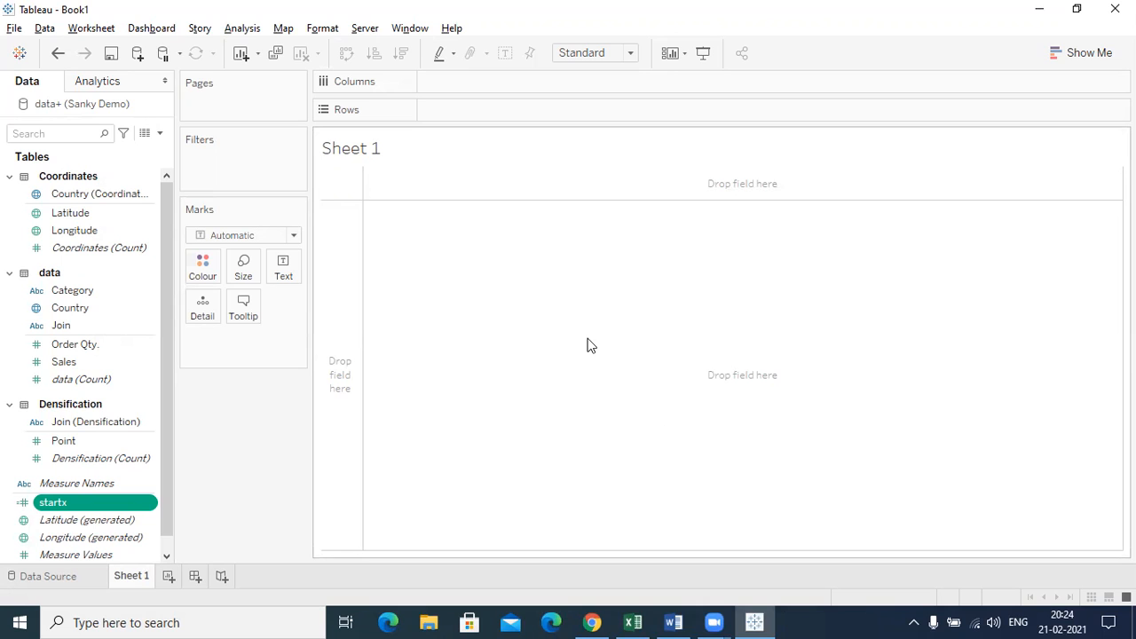
- Create a calculated field named "# point" with the value 100
{"action": "left_click", "coordinate": [160, 133]}
{"action": "left_click", "coordinate": [131, 149]}
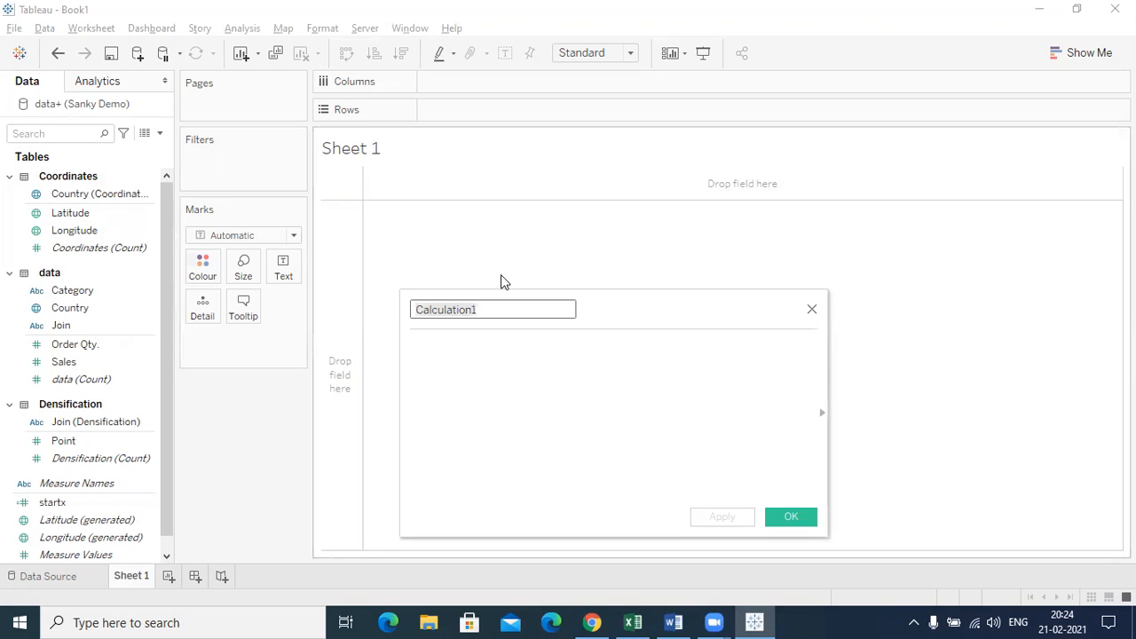
{"action": "type", "text": "# point"}
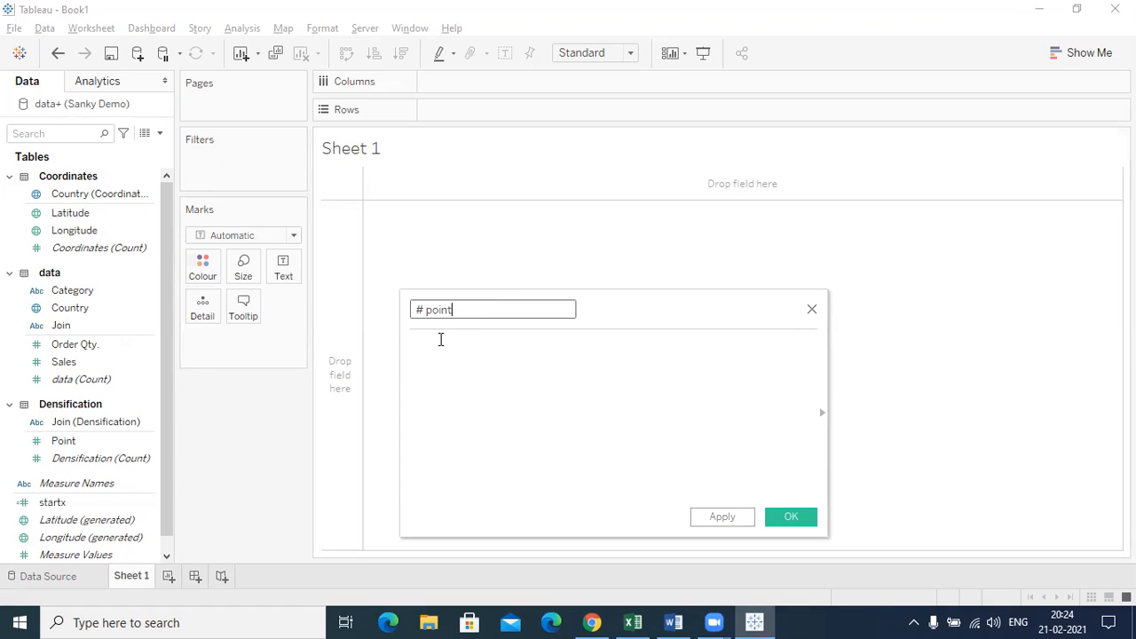
{"action": "left_click", "coordinate": [436, 343]}
{"action": "type", "text": "10"}
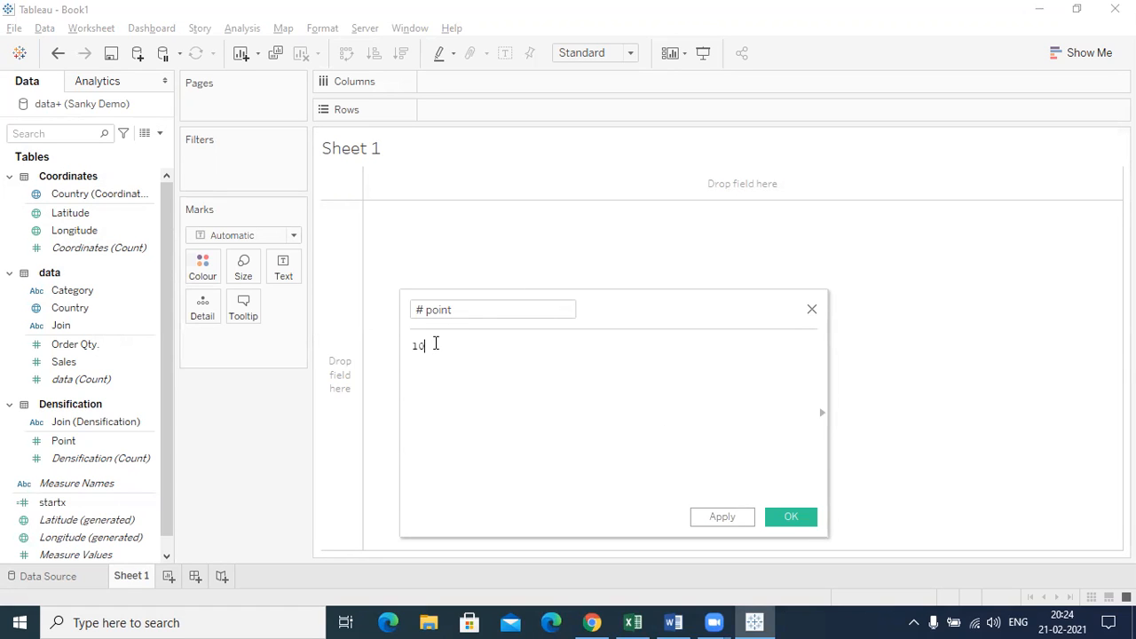
{"action": "type", "text": "0"}
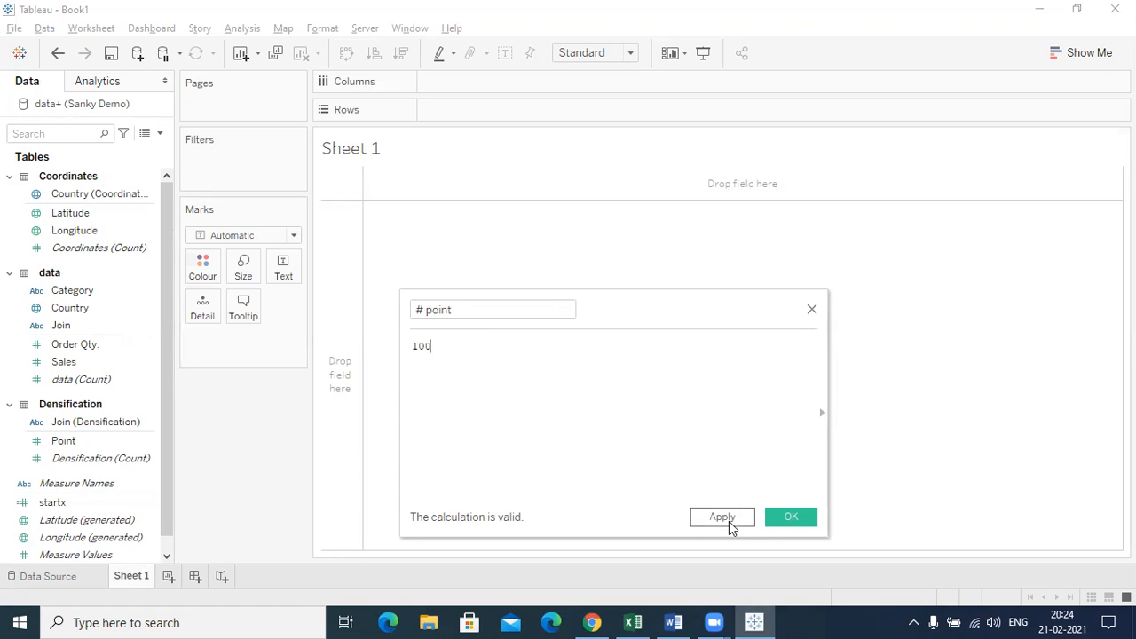
{"action": "left_click", "coordinate": [730, 523]}
{"action": "left_click", "coordinate": [792, 517]}
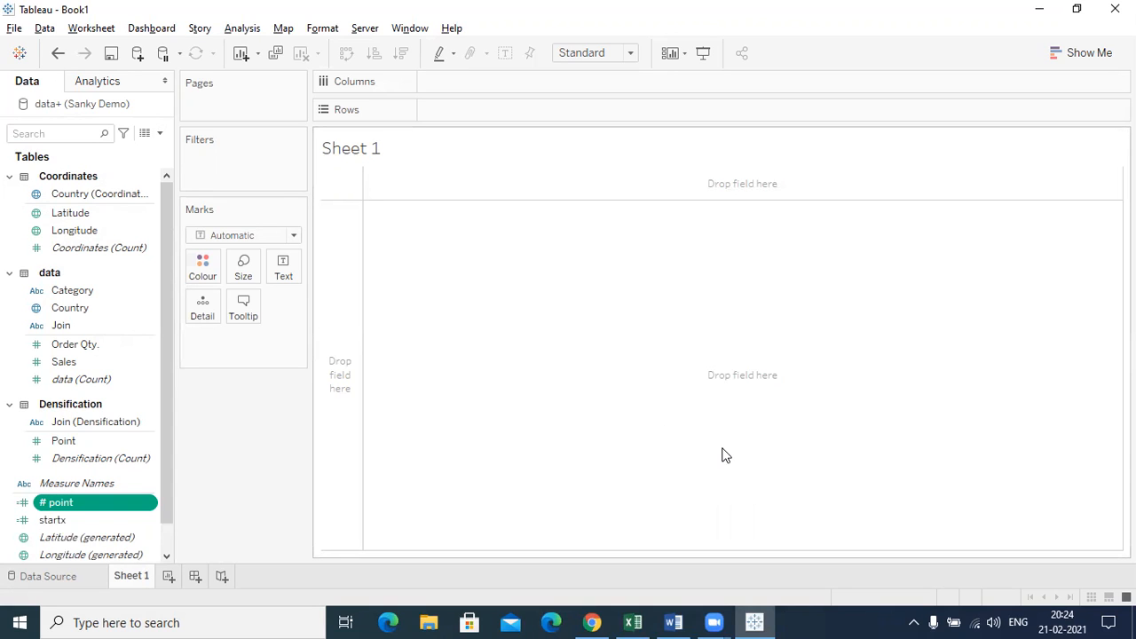
- Create a calculated field named startY with the value 90
{"action": "left_click", "coordinate": [161, 136]}
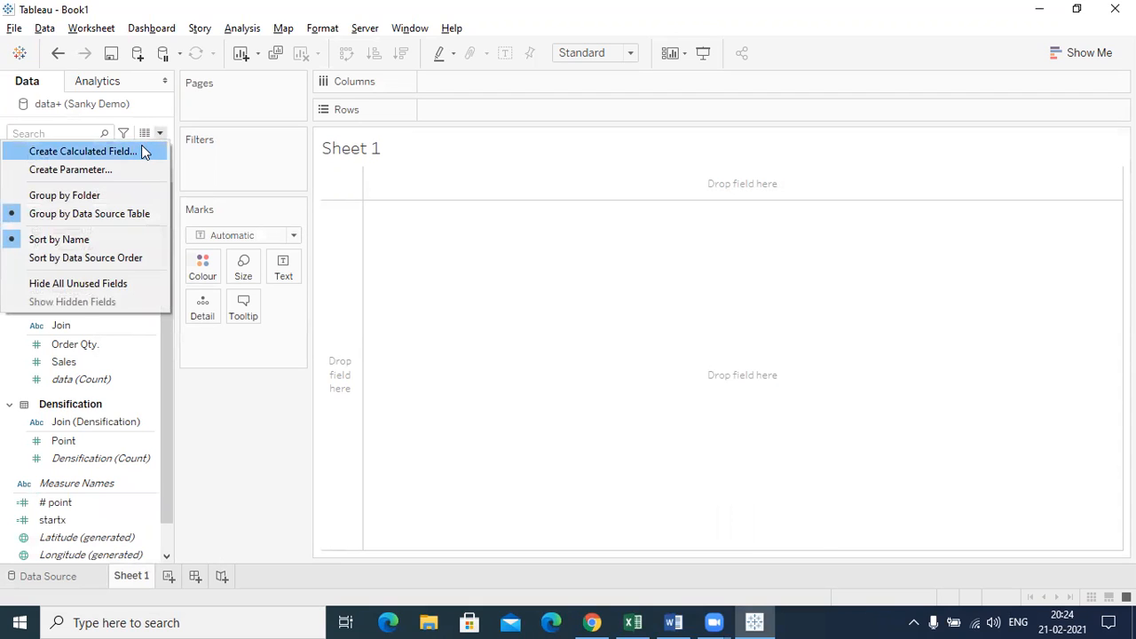
{"action": "left_click", "coordinate": [141, 149]}
{"action": "type", "text": "start"}
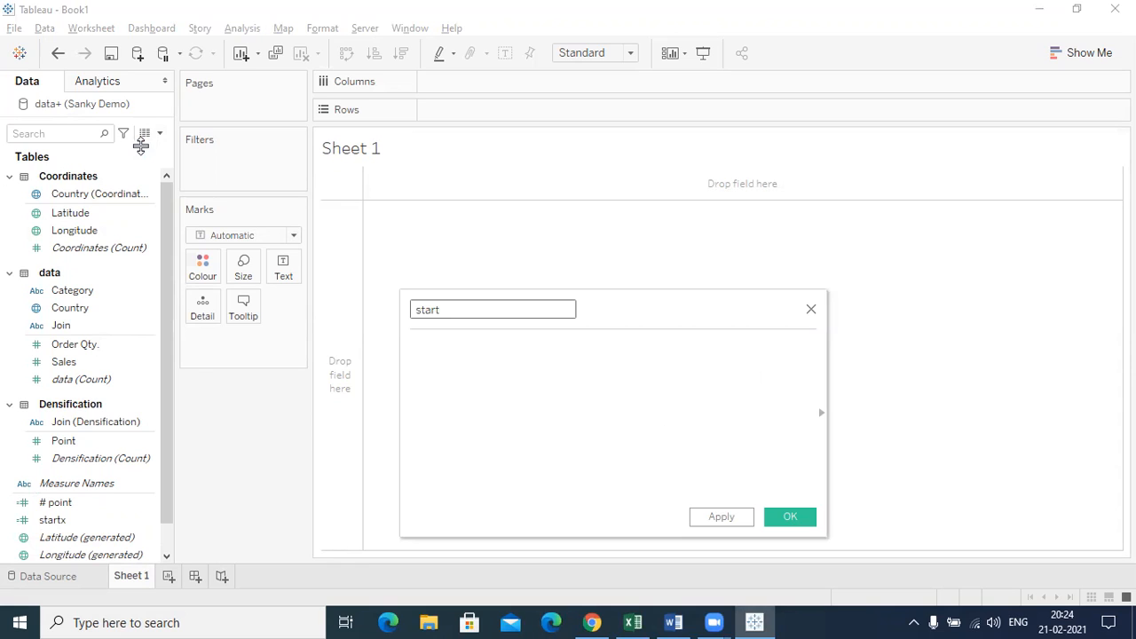
{"action": "type", "text": "Y"}
{"action": "left_click", "coordinate": [468, 359]}
{"action": "type", "text": "90"}
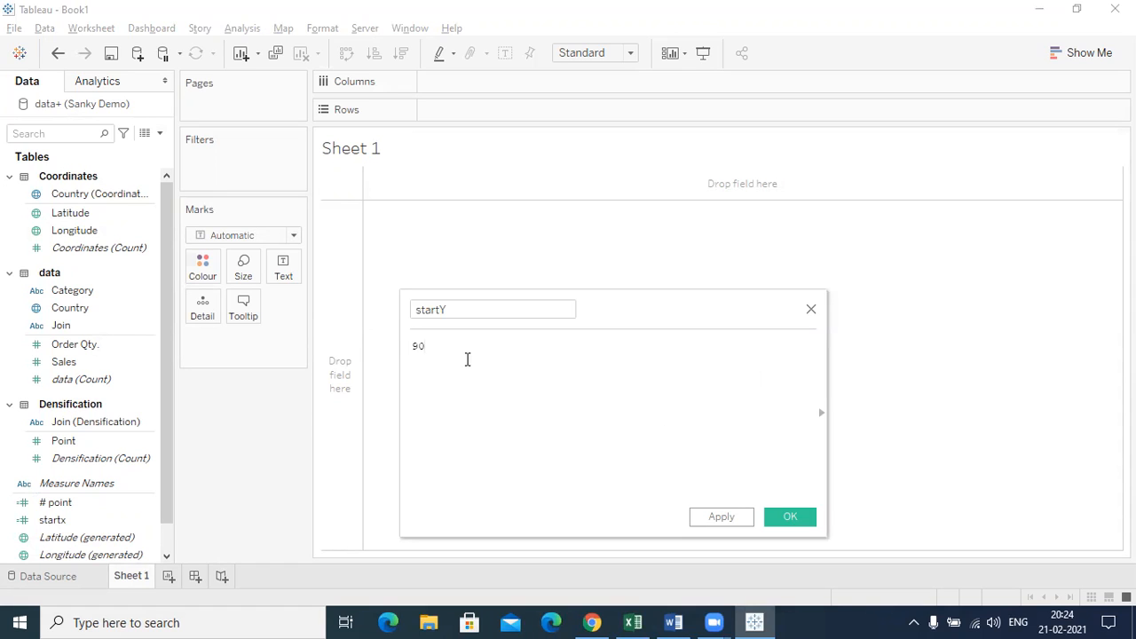
{"action": "left_click", "coordinate": [728, 517]}
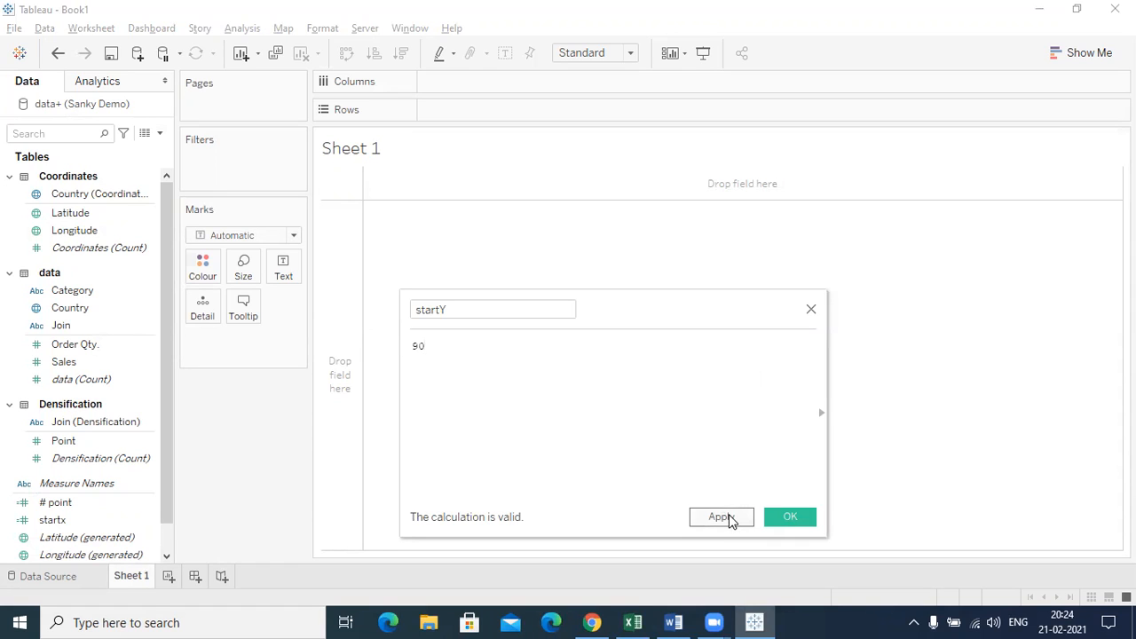
{"action": "left_click", "coordinate": [793, 517]}
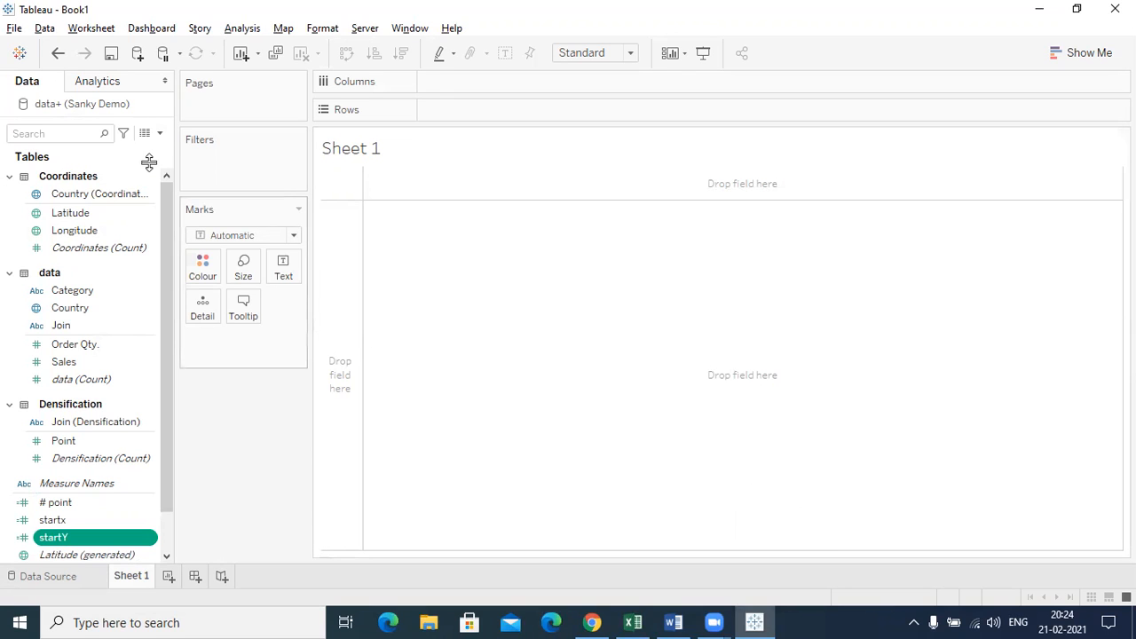
- Start a calculated field named Sigmoid and enter the beginning of its formula, 1/1+exp(0.2)^-
{"action": "left_click", "coordinate": [161, 134]}
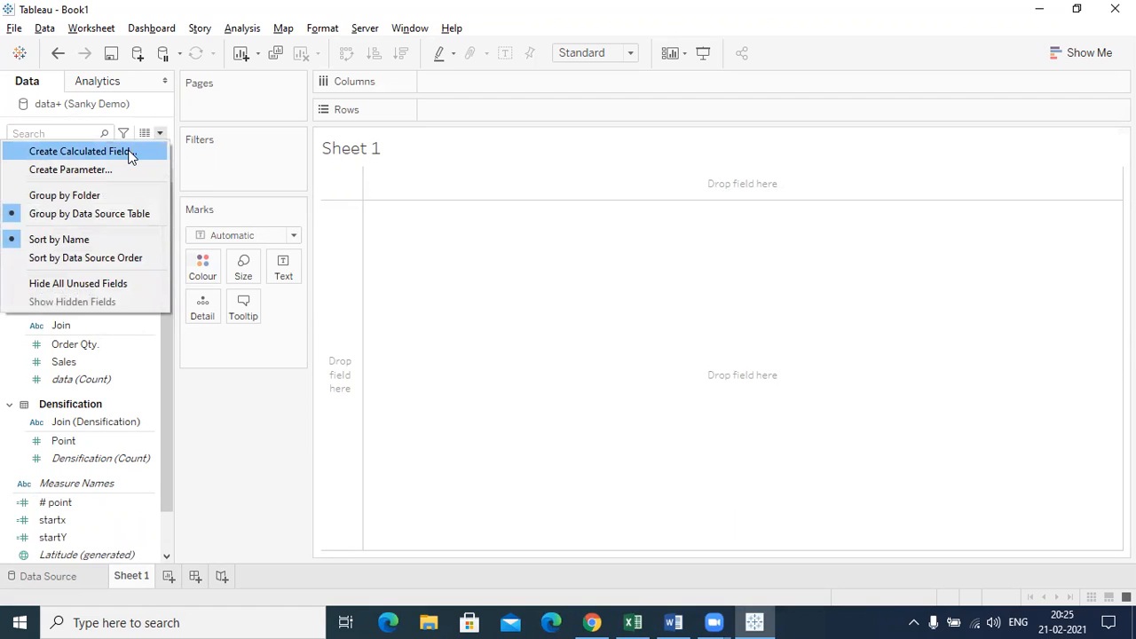
{"action": "left_click", "coordinate": [131, 156]}
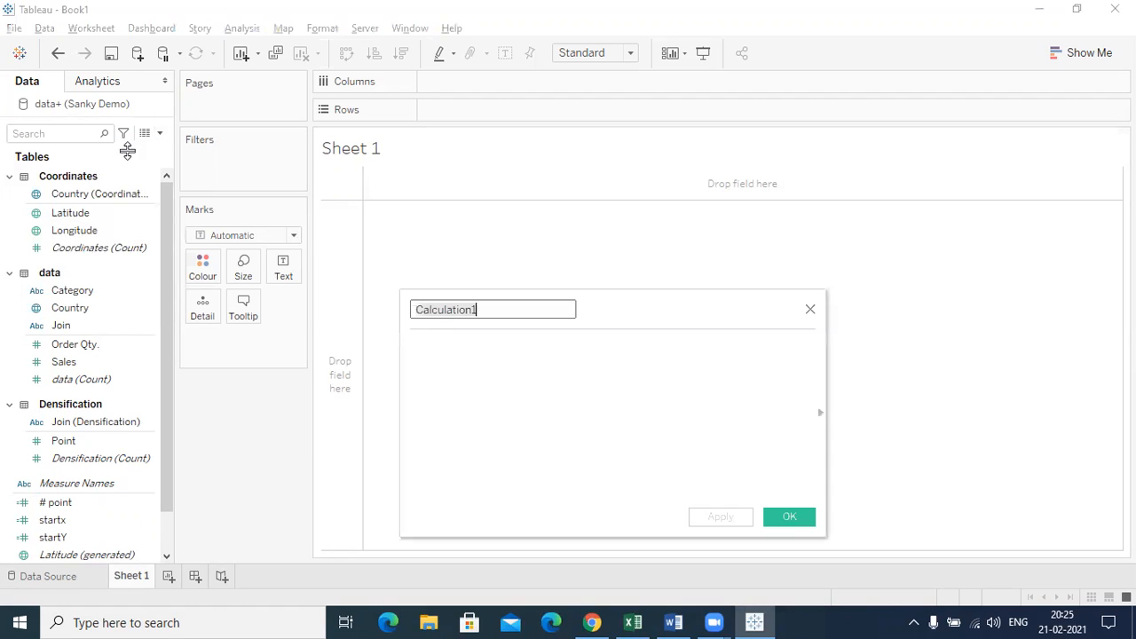
{"action": "type", "text": "Si"}
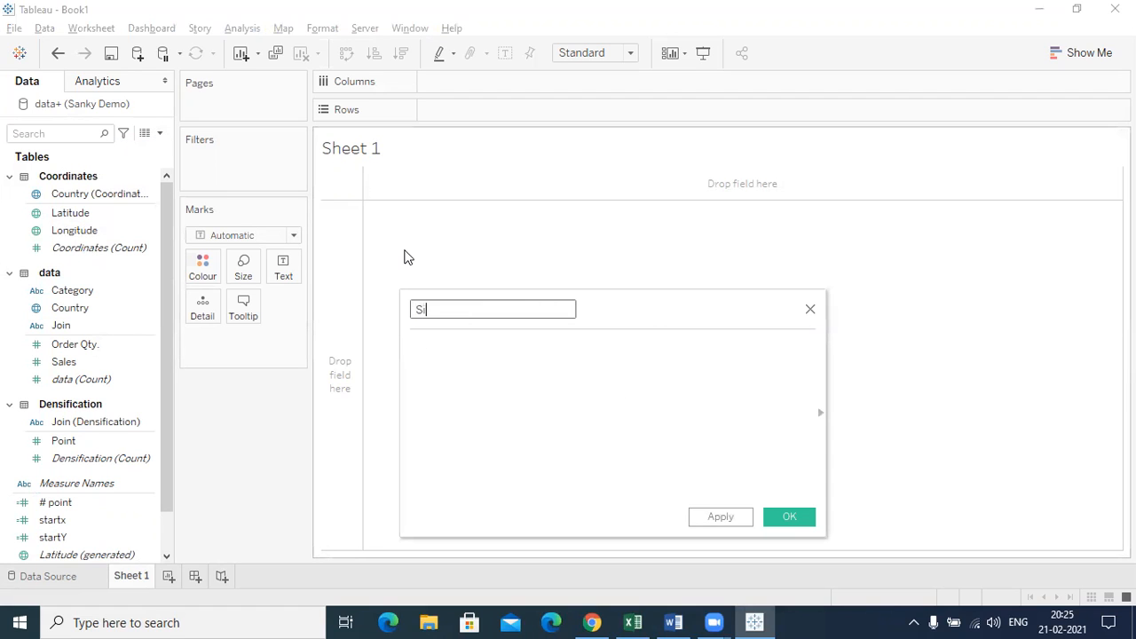
{"action": "type", "text": "gmoid"}
{"action": "left_click", "coordinate": [448, 354]}
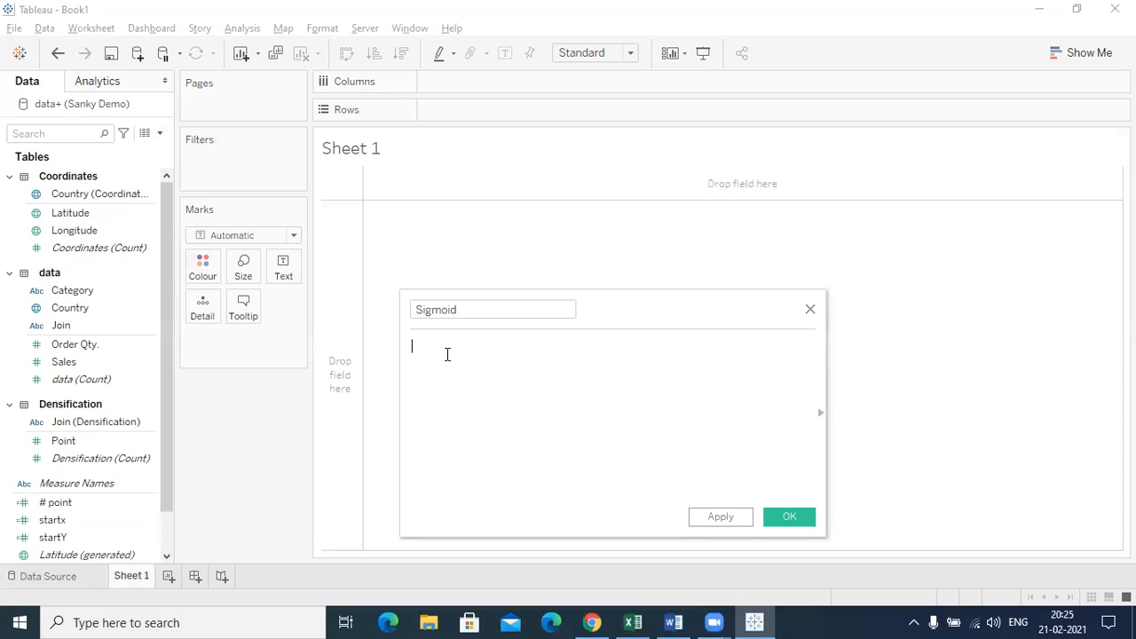
{"action": "type", "text": "1/1+exp"}
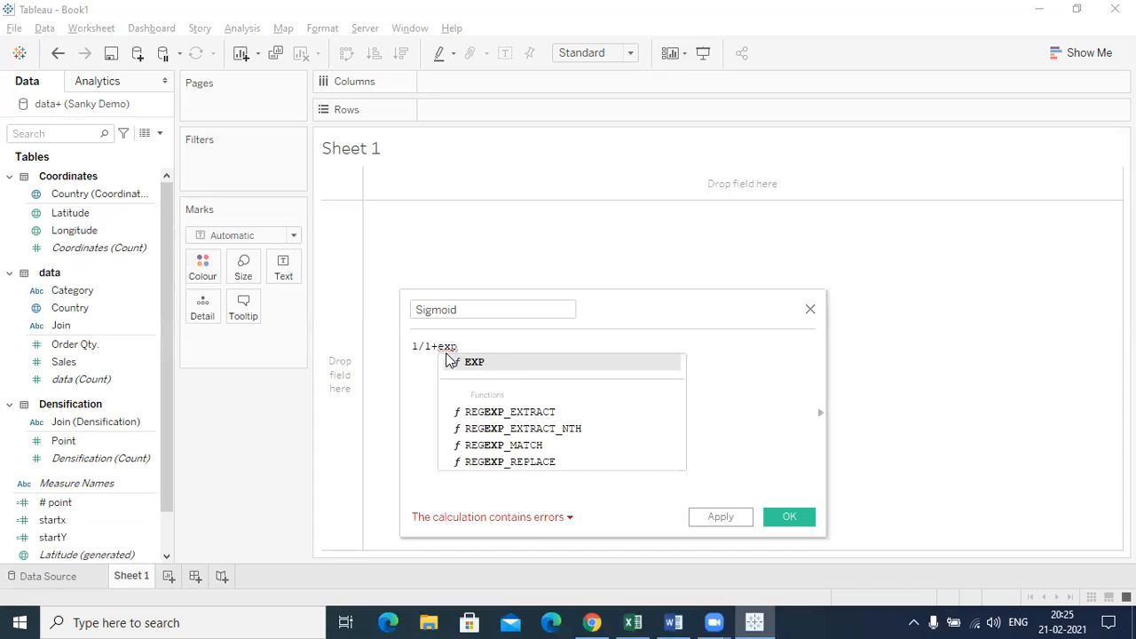
{"action": "type", "text": "(0.2"}
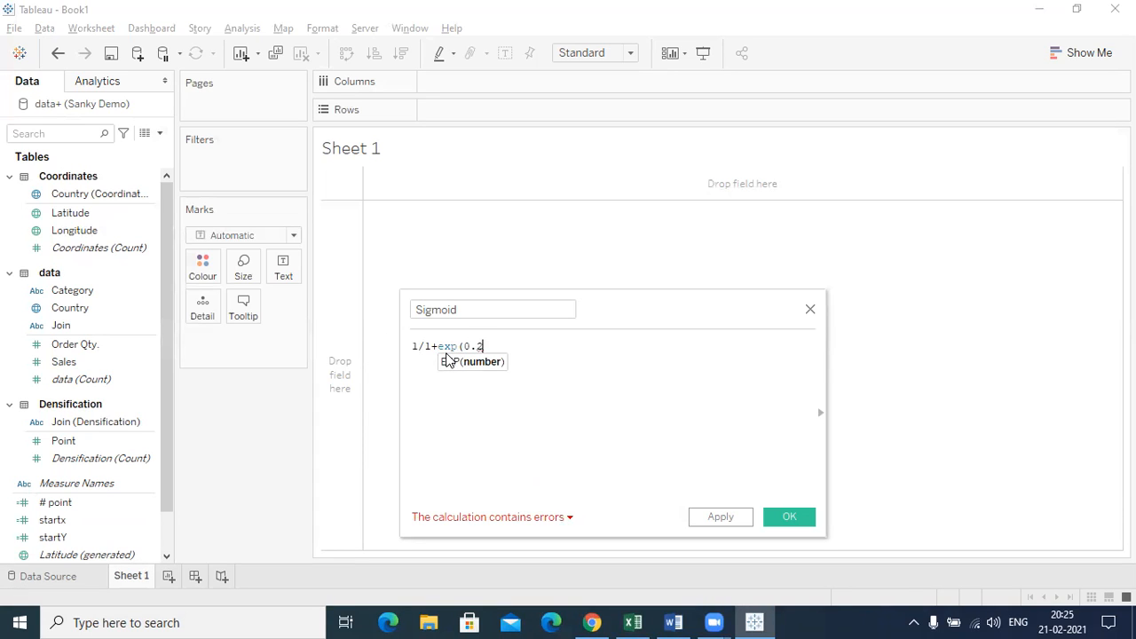
{"action": "type", "text": ")"}
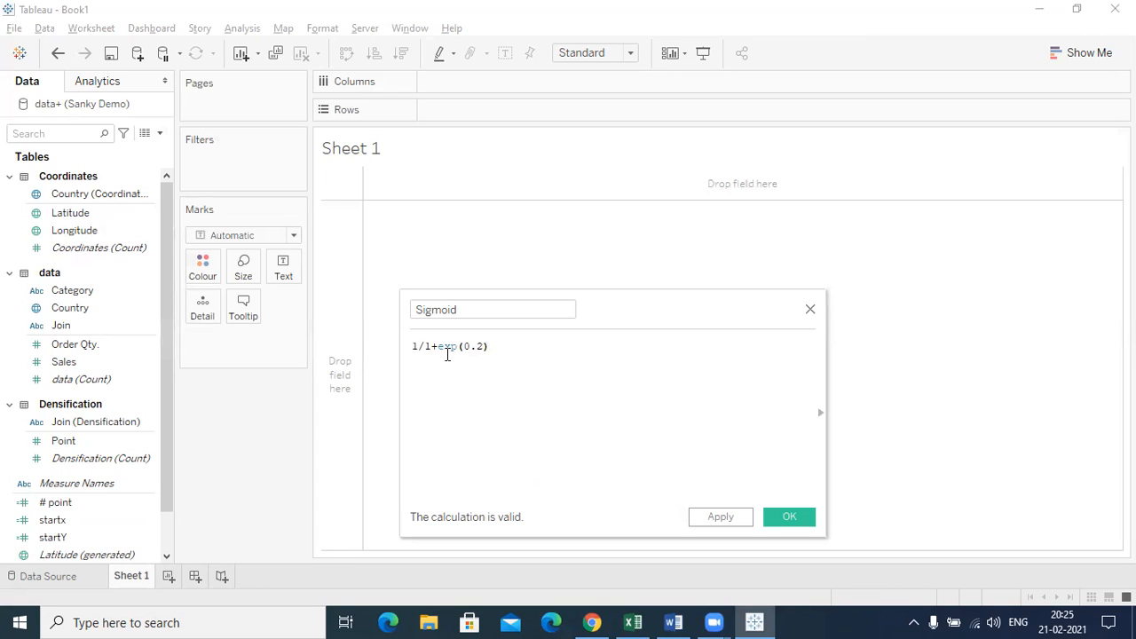
{"action": "type", "text": "("}
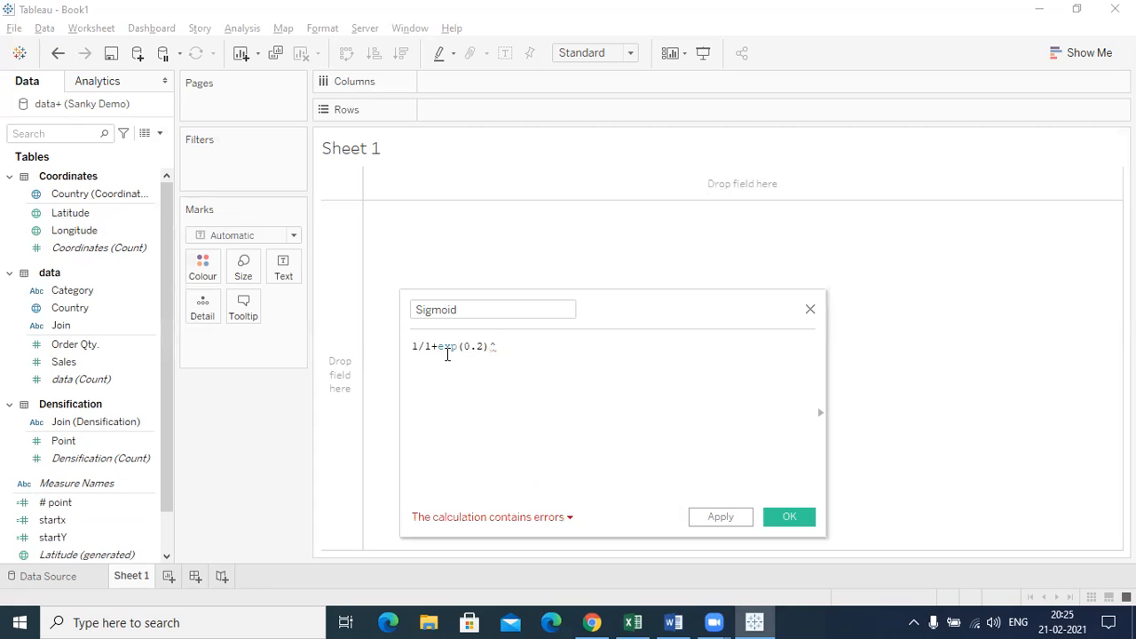
{"action": "type", "text": "-"}
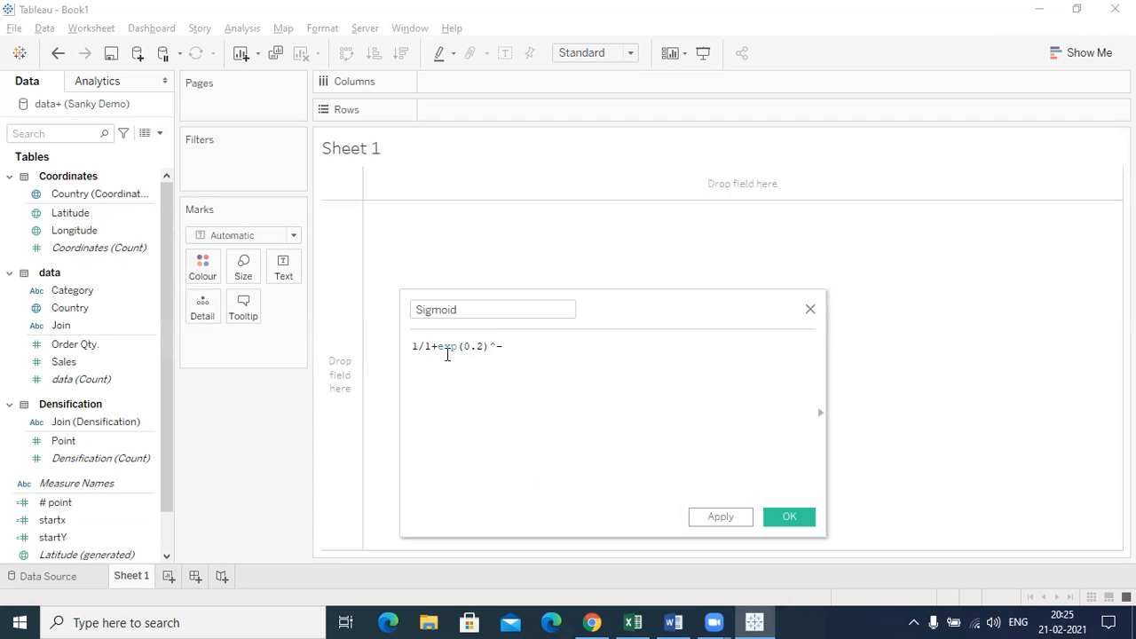
- Extend the Sigmoid formula with the Point field from Densification so it reads 1/(1+ exp(0.2)^ -(([Point]
{"action": "type", "text": "((("}
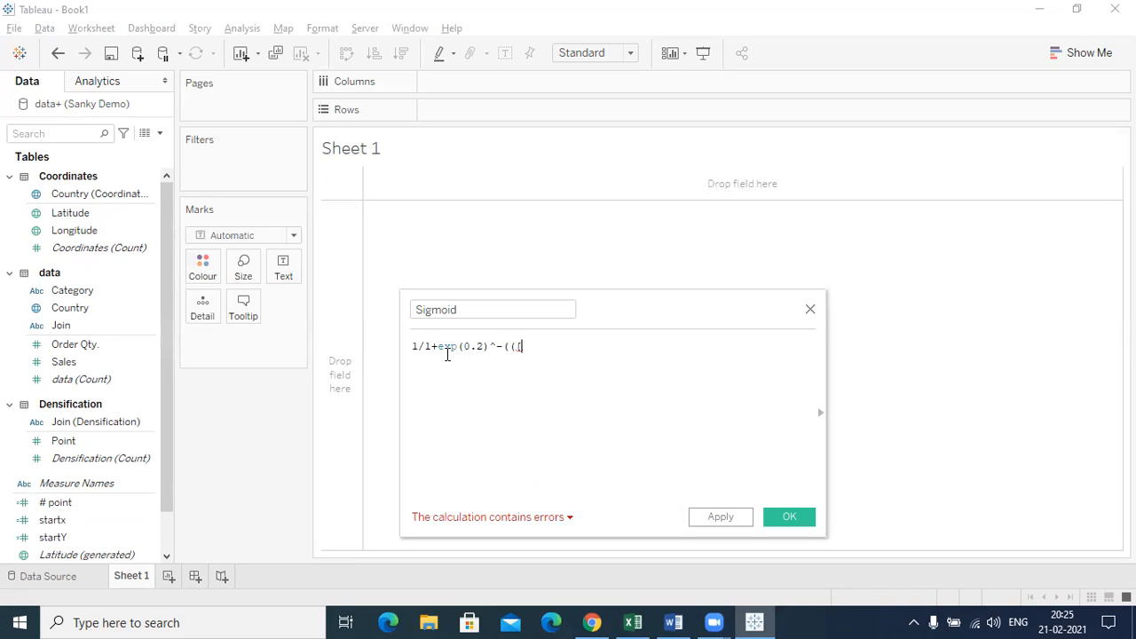
{"action": "type", "text": "[poi"}
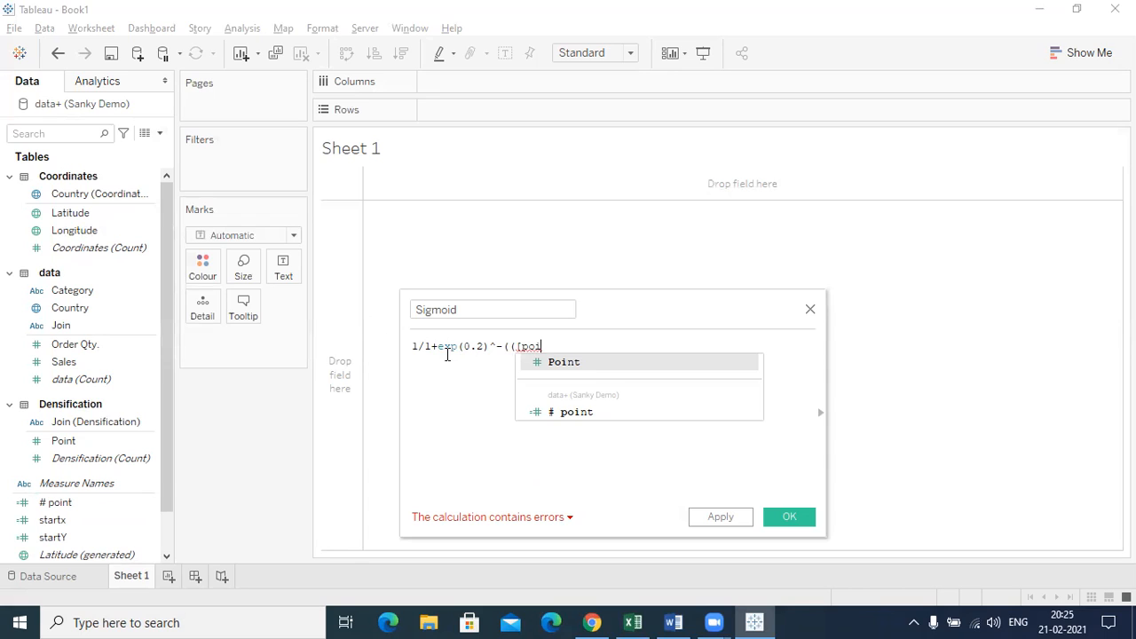
{"action": "type", "text": "nt"}
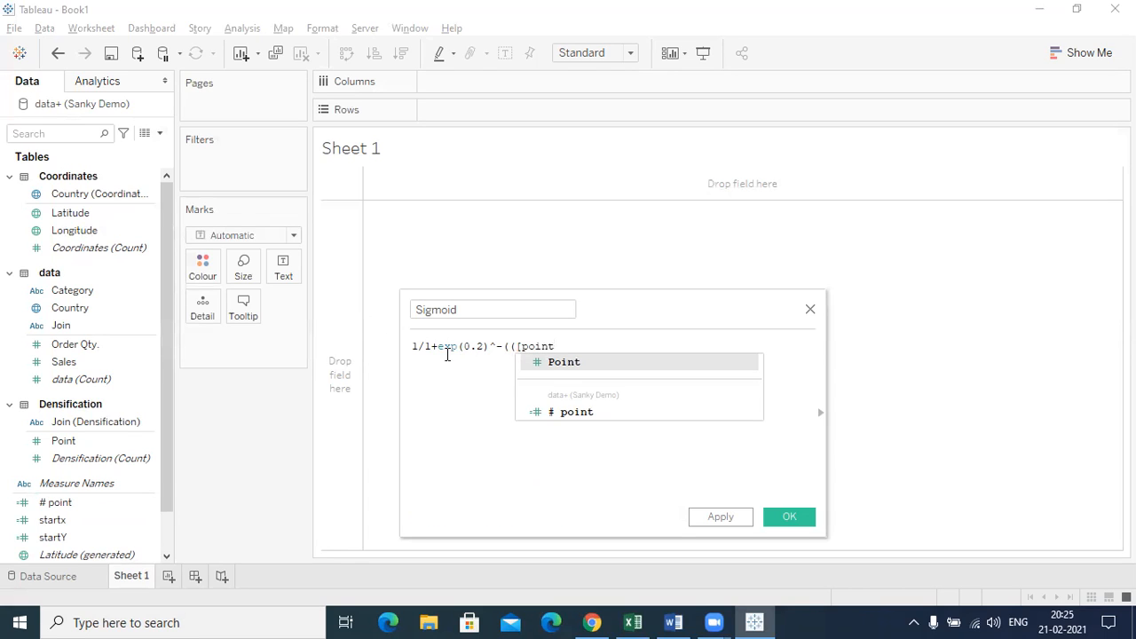
{"action": "key", "text": "Left"}
{"action": "key", "text": "Left"}
{"action": "key", "text": "Left"}
{"action": "key", "text": "Left"}
{"action": "key", "text": "Left"}
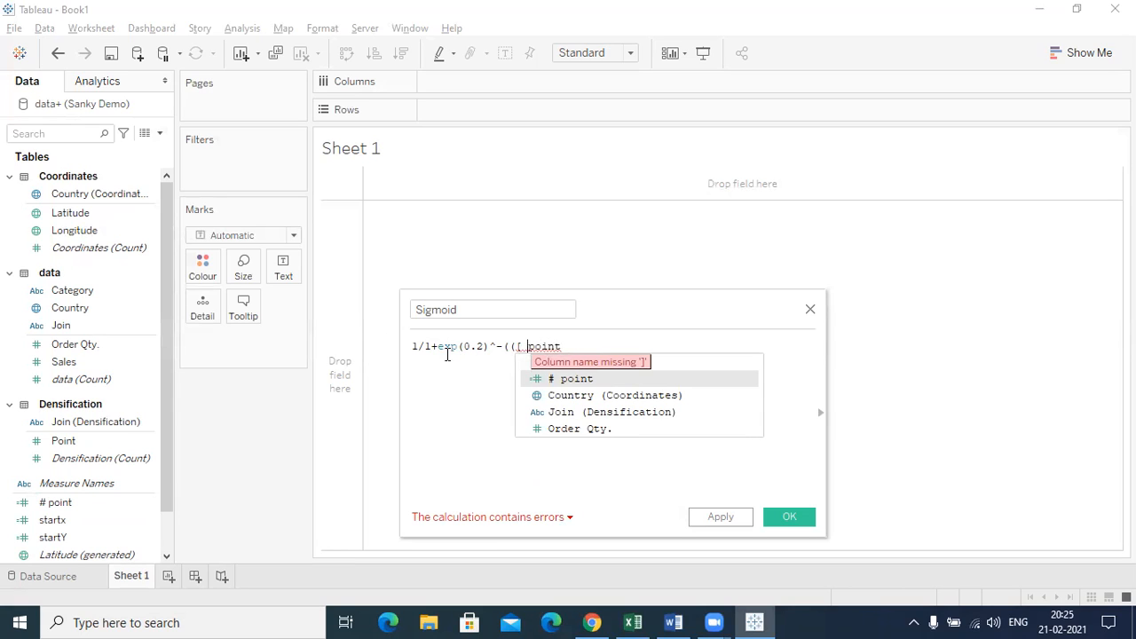
{"action": "key", "text": "BackSpace"}
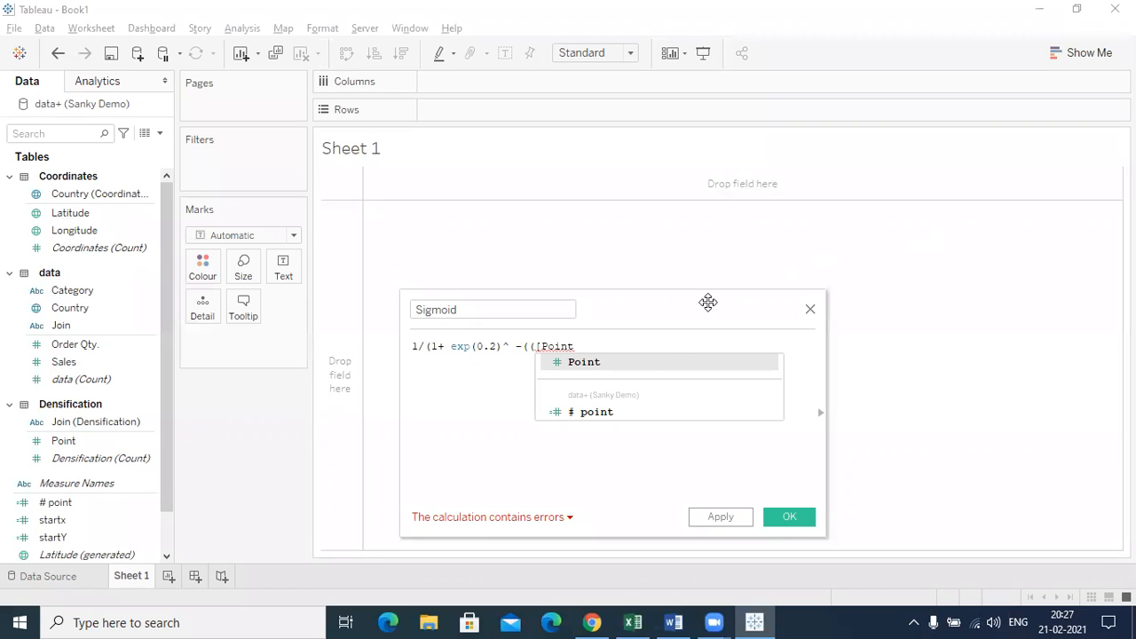
{"action": "left_click", "coordinate": [636, 364]}
- Extend the Sigmoid formula after [Point] with -([# point]+1)/2)*(
{"action": "type", "text": ","}
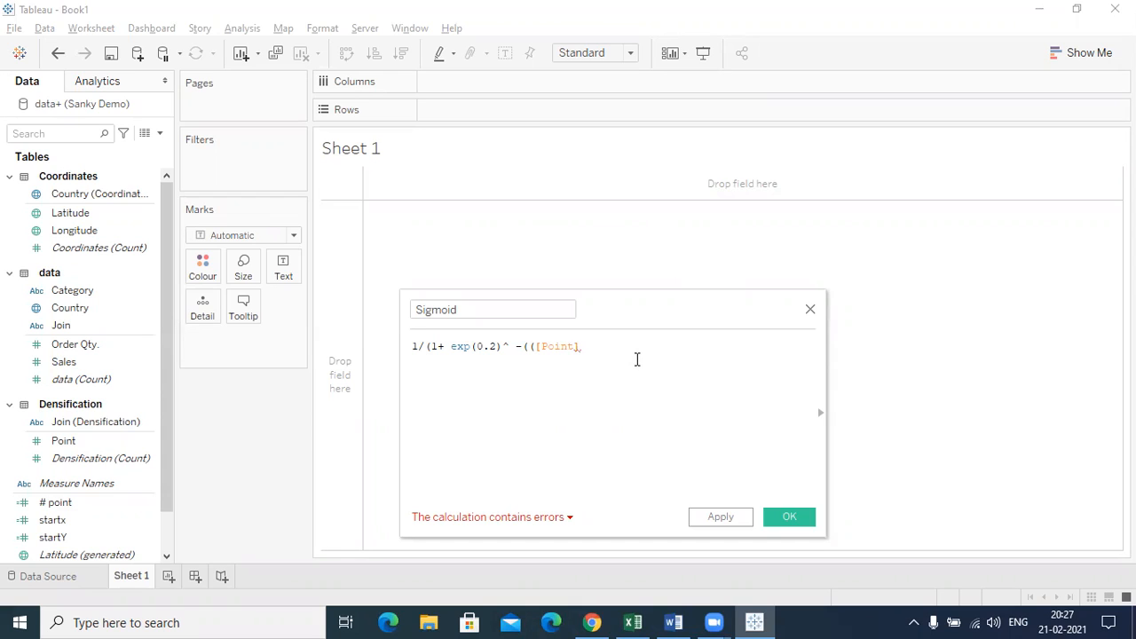
{"action": "key", "text": "BackSpace"}
{"action": "type", "text": "-("}
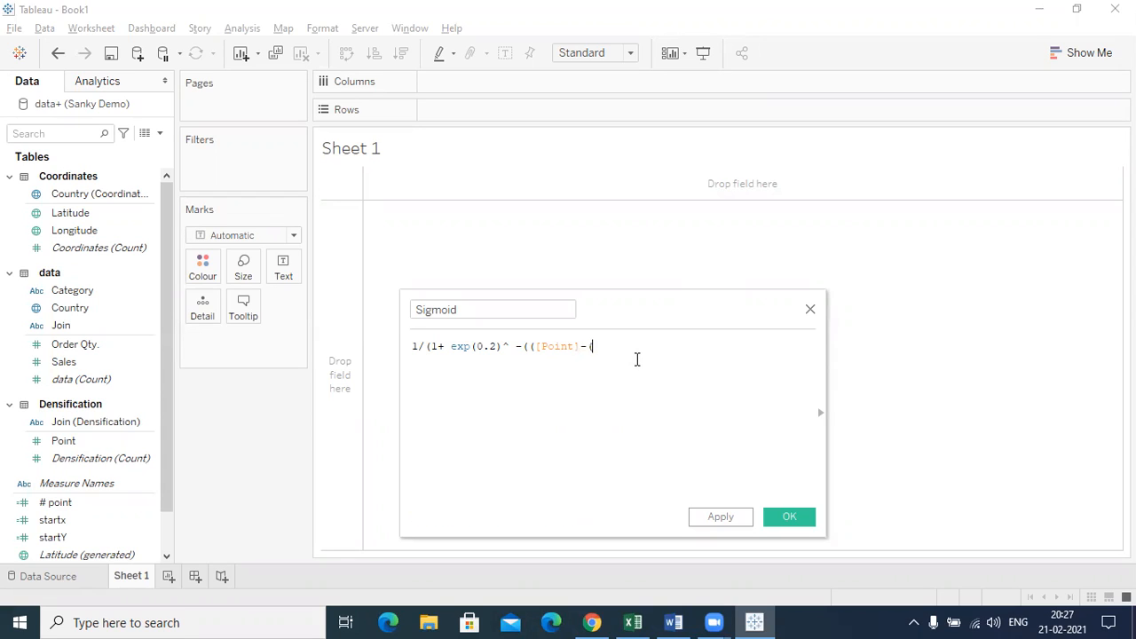
{"action": "type", "text": "["}
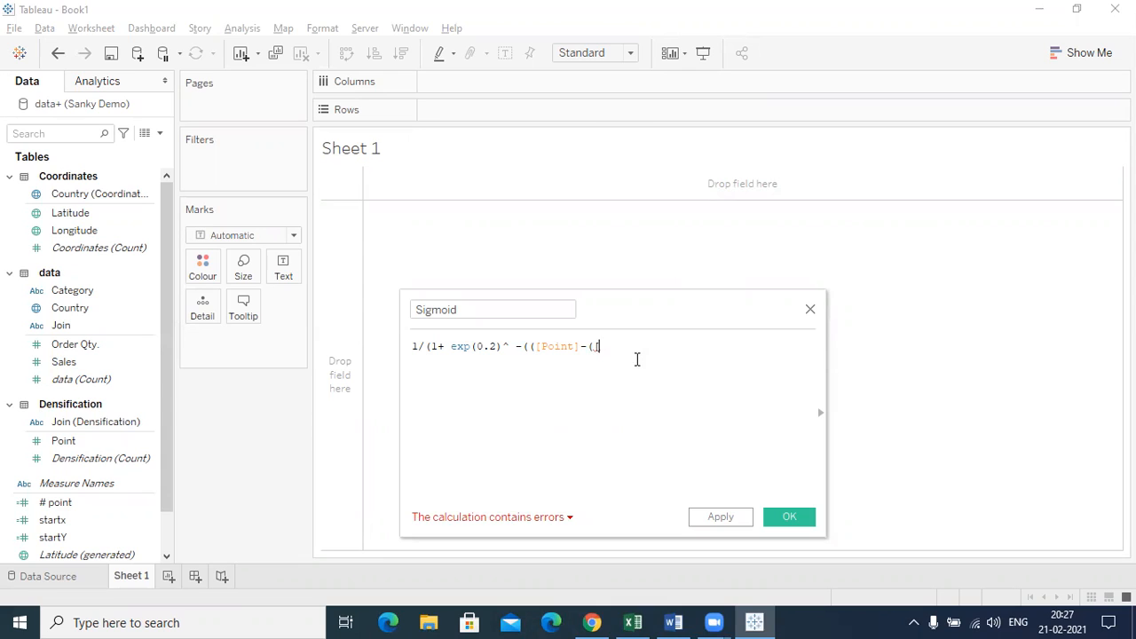
{"action": "type", "text": "#"}
{"action": "left_click", "coordinate": [639, 363]}
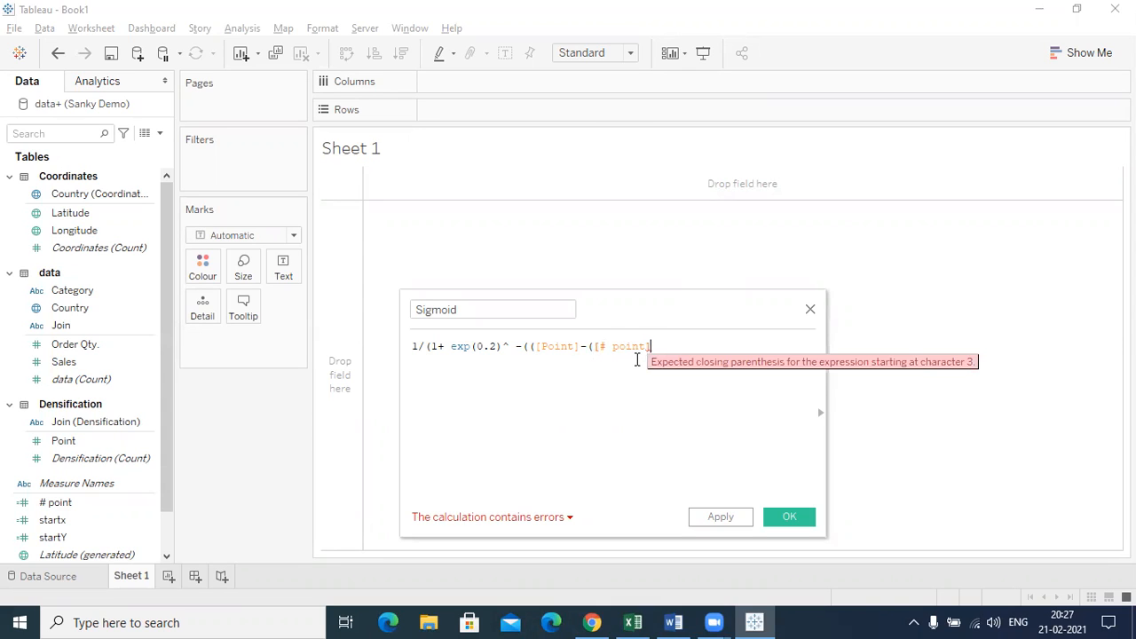
{"action": "type", "text": "+1"}
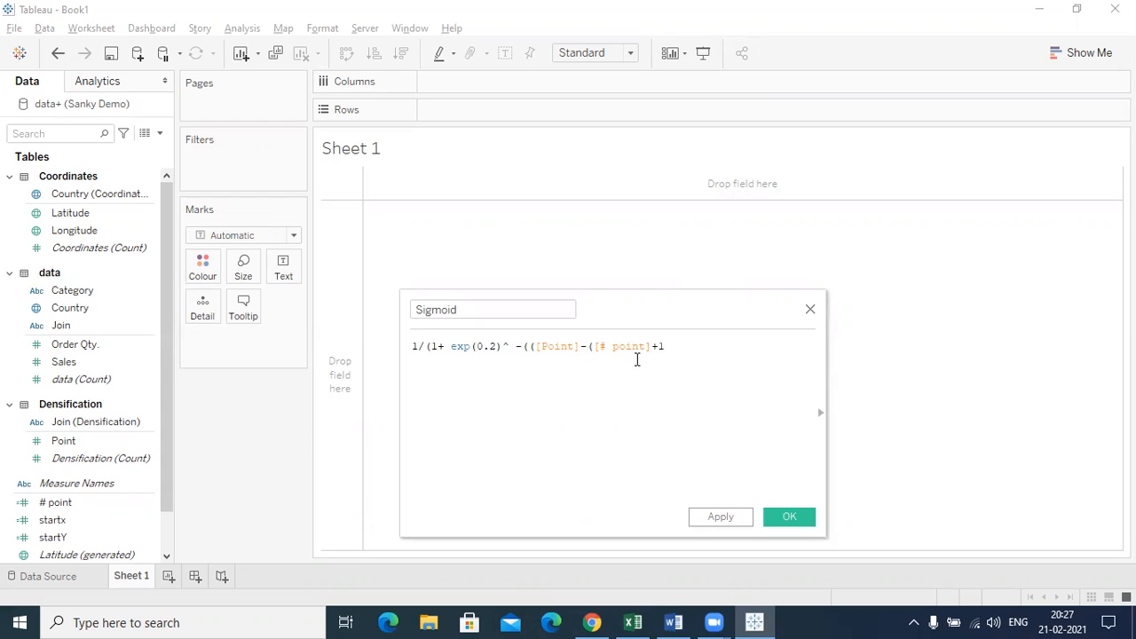
{"action": "type", "text": ")/2"}
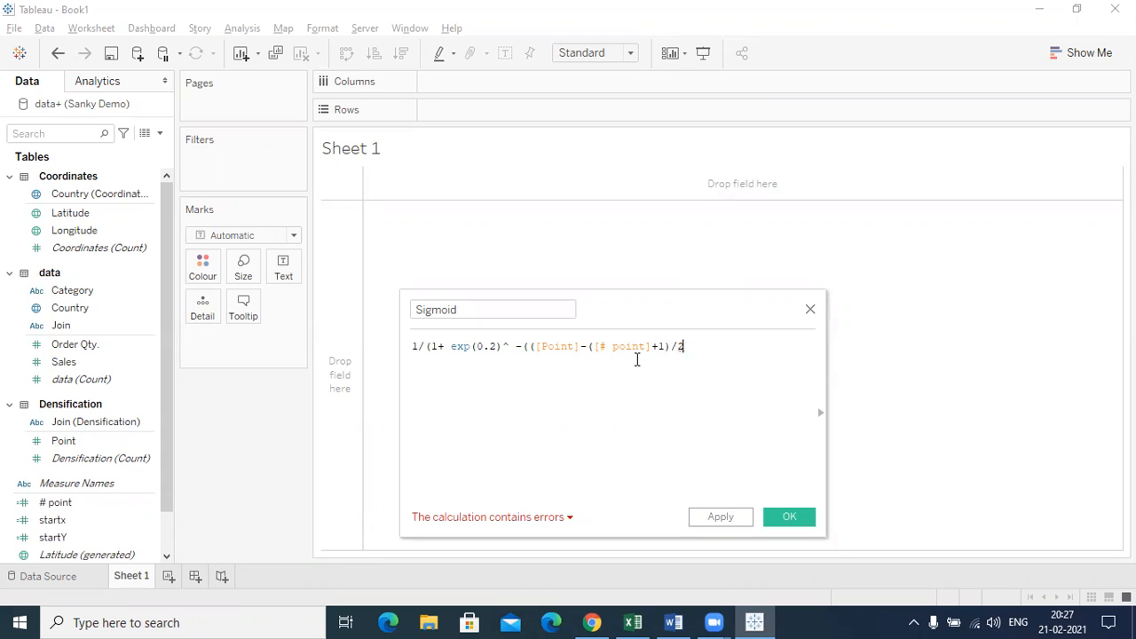
{"action": "type", "text": ")*("}
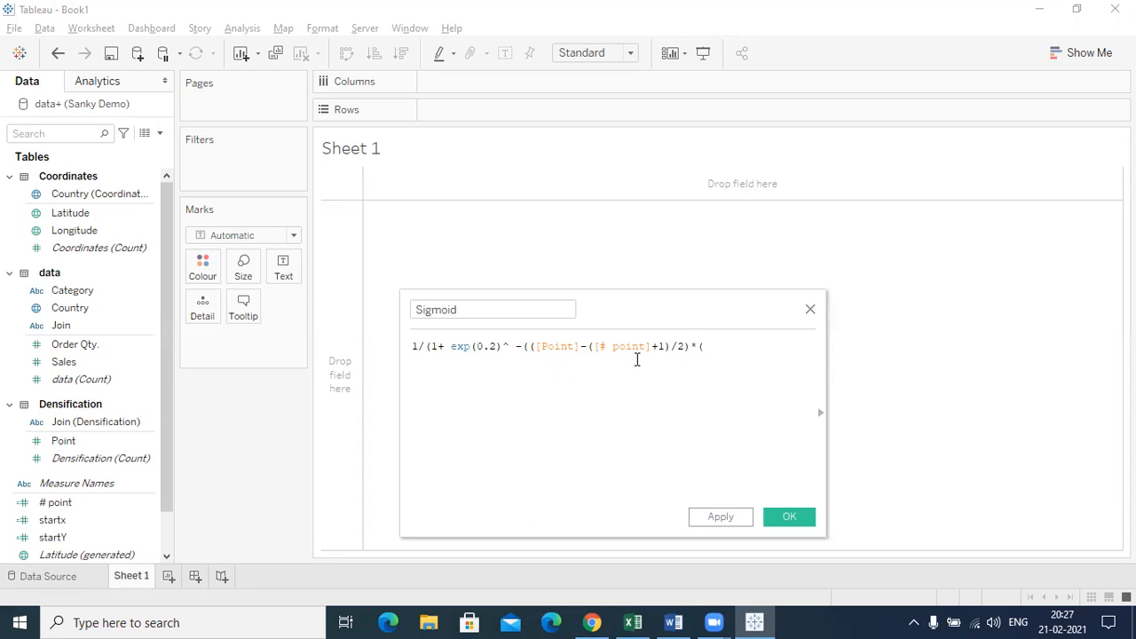
- Complete the Sigmoid formula's last factor as ([End x Latitude]+[startY])/([# POINT]-1)))
{"action": "type", "text": "["}
{"action": "type", "text": "enbd"}
{"action": "key", "text": "BackSpace"}
{"action": "key", "text": "BackSpace"}
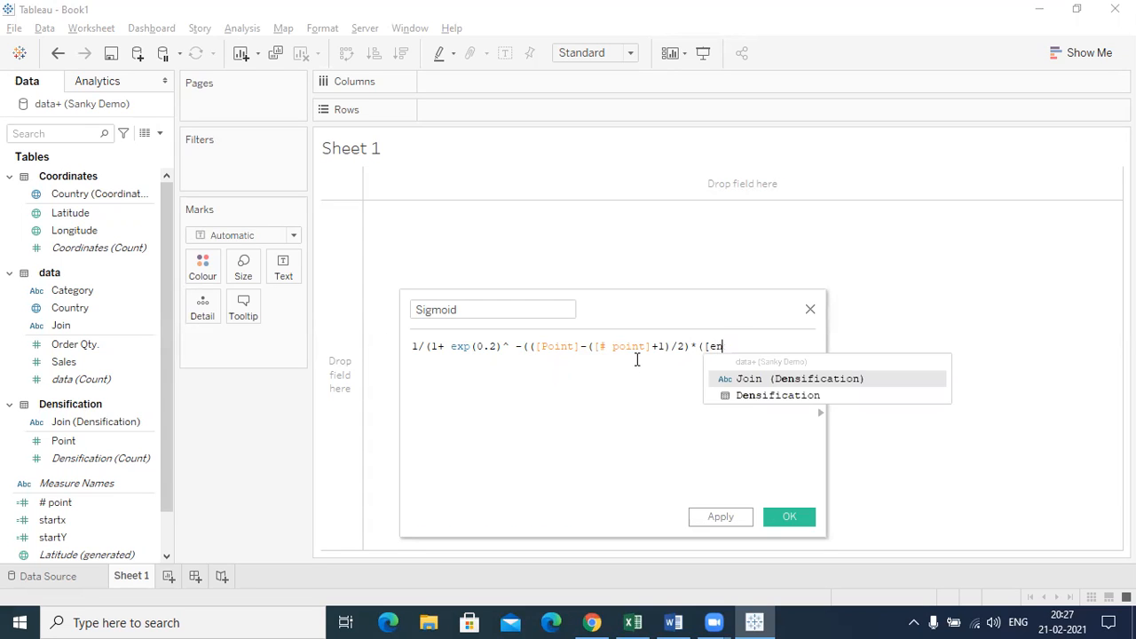
{"action": "type", "text": "d"}
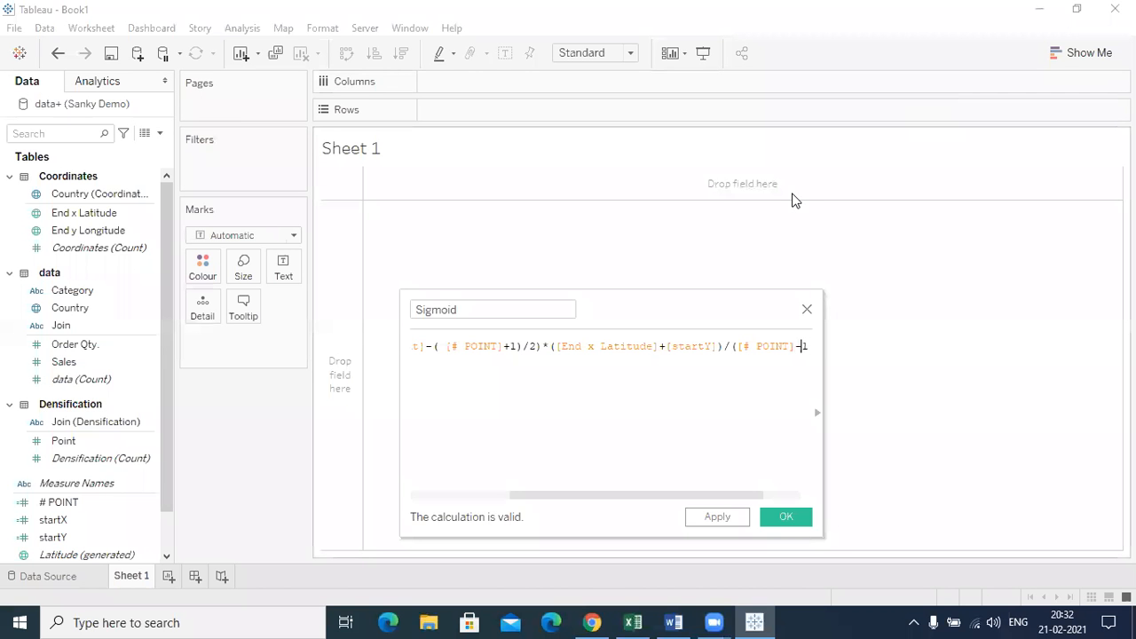
{"action": "type", "text": ")))"}
- Review the Sigmoid formula backwards from its closing parentheses to the exp(0.2) term at its beginning
{"action": "key", "text": "Left"}
{"action": "key", "text": "Left"}
{"action": "key", "text": "Left"}
{"action": "key", "text": "Left"}
{"action": "key", "text": "Left"}
{"action": "key", "text": "Left"}
{"action": "key", "text": "Left"}
{"action": "key", "text": "Left"}
{"action": "key", "text": "Left"}
{"action": "key", "text": "Left"}
{"action": "key", "text": "Left"}
{"action": "key", "text": "Left"}
{"action": "key", "text": "Left"}
{"action": "key", "text": "Left"}
{"action": "key", "text": "Left"}
{"action": "key", "text": "Left"}
{"action": "key", "text": "Left"}
{"action": "key", "text": "Left"}
{"action": "key", "text": "Left"}
{"action": "key", "text": "Left"}
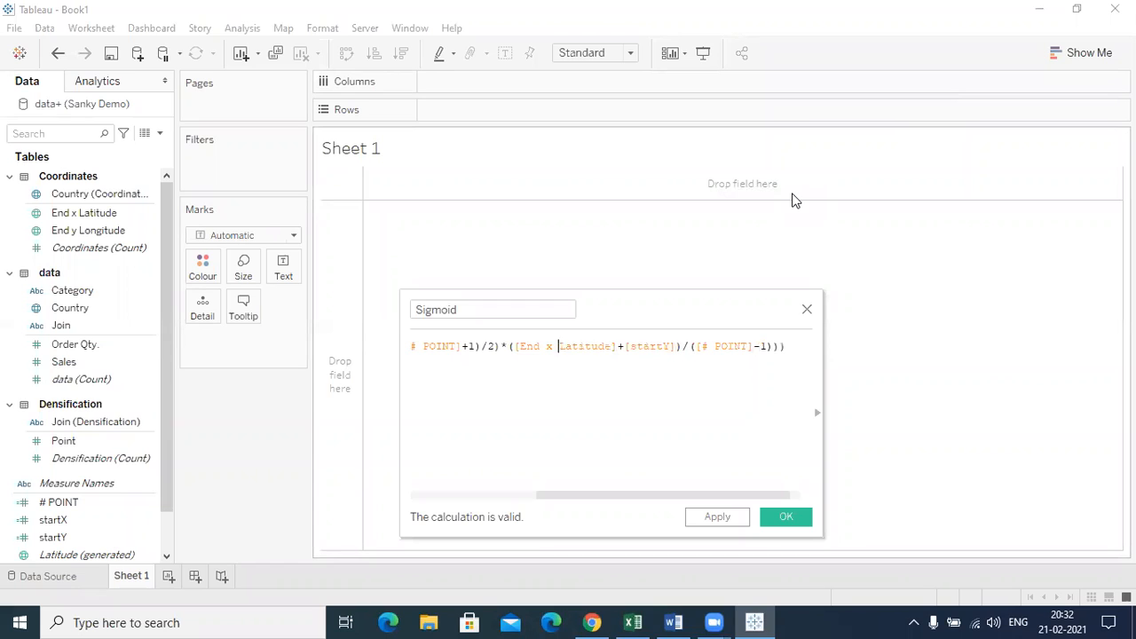
{"action": "key", "text": "Left"}
{"action": "key", "text": "Left"}
{"action": "key", "text": "Left"}
{"action": "key", "text": "Left"}
{"action": "key", "text": "Left"}
{"action": "key", "text": "Left"}
{"action": "key", "text": "Left"}
{"action": "key", "text": "Left"}
{"action": "key", "text": "Left"}
{"action": "key", "text": "Left"}
{"action": "key", "text": "Left"}
{"action": "key", "text": "Left"}
{"action": "key", "text": "Left"}
{"action": "key", "text": "Left"}
{"action": "key", "text": "Left"}
{"action": "key", "text": "Left"}
{"action": "key", "text": "Left"}
{"action": "key", "text": "Left"}
{"action": "key", "text": "Left"}
{"action": "key", "text": "Left"}
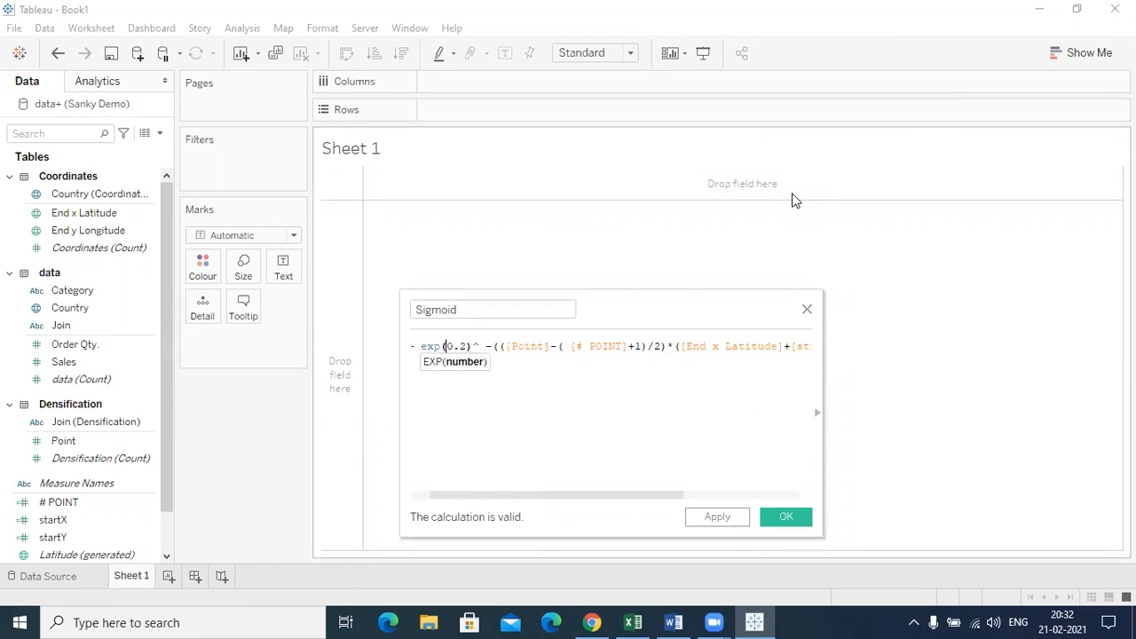
{"action": "key", "text": "Left"}
{"action": "key", "text": "Left"}
{"action": "key", "text": "Left"}
{"action": "key", "text": "Left"}
- Examine the exponent part of the Sigmoid formula with the Point and # POINT fields, up to the multiplication
{"action": "key", "text": "Right"}
{"action": "key", "text": "Right"}
{"action": "key", "text": "Right"}
{"action": "key", "text": "Right"}
{"action": "key", "text": "Right"}
{"action": "key", "text": "Right"}
{"action": "key", "text": "Right"}
{"action": "key", "text": "Right"}
{"action": "key", "text": "Right"}
{"action": "key", "text": "Right"}
{"action": "key", "text": "Right"}
{"action": "key", "text": "Right"}
{"action": "key", "text": "Right"}
{"action": "key", "text": "Right"}
{"action": "key", "text": "Right"}
{"action": "key", "text": "Right"}
{"action": "key", "text": "Right"}
{"action": "key", "text": "Right"}
{"action": "key", "text": "Right"}
{"action": "key", "text": "Right"}
{"action": "key", "text": "Right"}
{"action": "key", "text": "Right"}
{"action": "key", "text": "Right"}
{"action": "key", "text": "Right"}
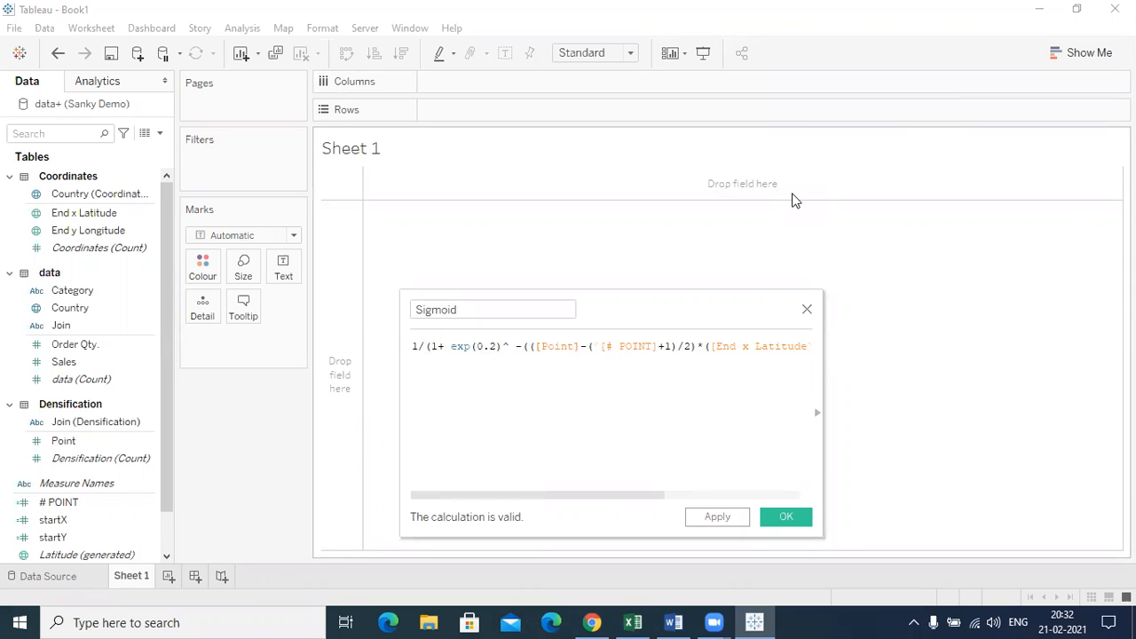
{"action": "key", "text": "shift+Left"}
{"action": "key", "text": "shift+Left"}
{"action": "key", "text": "shift+Left"}
{"action": "key", "text": "shift+Left"}
{"action": "key", "text": "Right"}
{"action": "key", "text": "Right"}
{"action": "key", "text": "Right"}
{"action": "key", "text": "Right"}
{"action": "key", "text": "Right"}
{"action": "key", "text": "Right"}
{"action": "key", "text": "shift+Right"}
{"action": "key", "text": "shift+Right"}
{"action": "key", "text": "shift+Right"}
{"action": "key", "text": "shift+Right"}
{"action": "key", "text": "shift+Right"}
{"action": "key", "text": "shift+Right"}
{"action": "key", "text": "shift+Right"}
{"action": "key", "text": "shift+Right"}
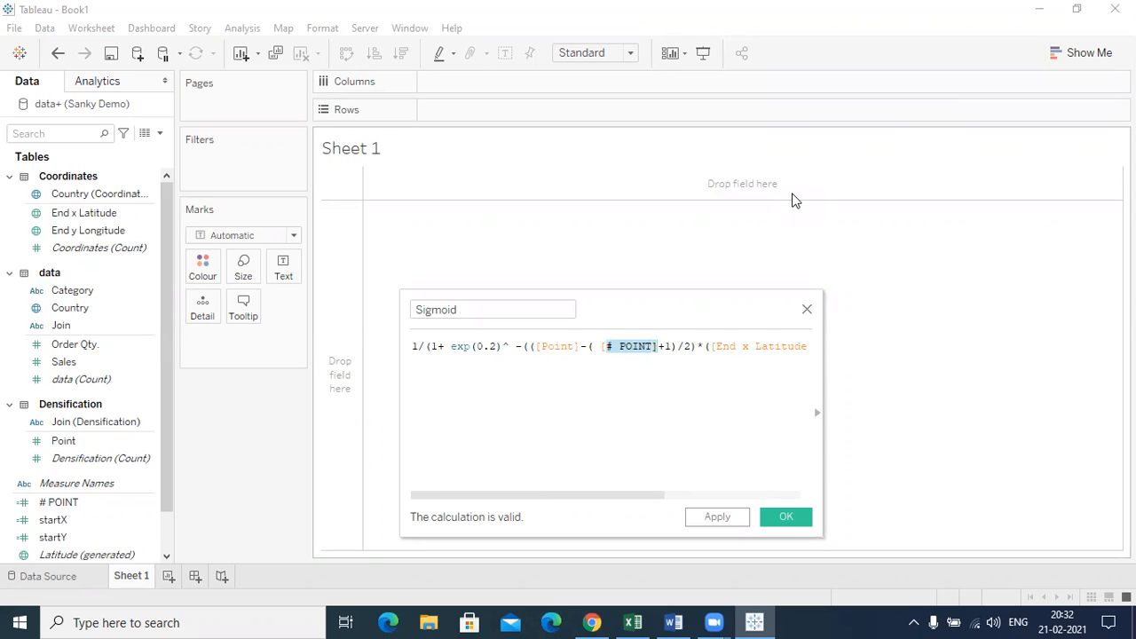
{"action": "key", "text": "Right"}
{"action": "key", "text": "Right"}
{"action": "key", "text": "Right"}
{"action": "key", "text": "Right"}
{"action": "key", "text": "Right"}
{"action": "key", "text": "Right"}
{"action": "key", "text": "Right"}
{"action": "key", "text": "Right"}
{"action": "key", "text": "Right"}
{"action": "key", "text": "Right"}
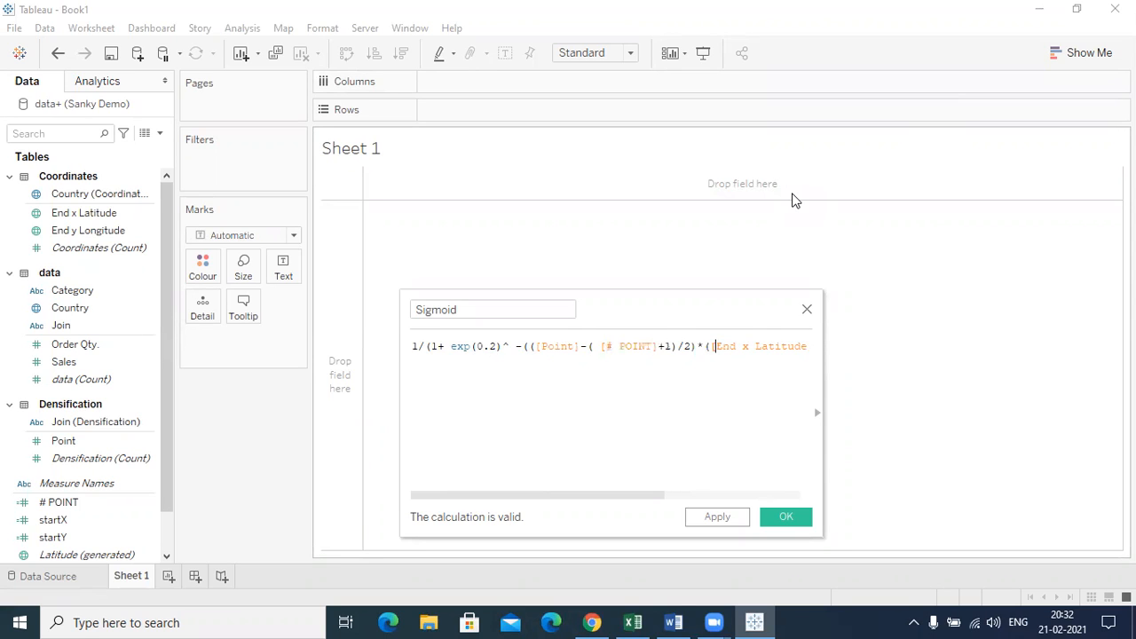
- Examine the End x Latitude, startY and # POINT terms through to the end of the Sigmoid formula
{"action": "key", "text": "shift+Right"}
{"action": "key", "text": "shift+Right"}
{"action": "key", "text": "shift+Right"}
{"action": "key", "text": "shift+Right"}
{"action": "key", "text": "shift+Right"}
{"action": "key", "text": "shift+Right"}
{"action": "key", "text": "shift+Right"}
{"action": "key", "text": "shift+Right"}
{"action": "key", "text": "shift+Right"}
{"action": "key", "text": "shift+Right"}
{"action": "key", "text": "shift+Right"}
{"action": "key", "text": "Right"}
{"action": "key", "text": "Right"}
{"action": "key", "text": "Right"}
{"action": "key", "text": "Right"}
{"action": "key", "text": "Right"}
{"action": "key", "text": "Right"}
{"action": "key", "text": "Right"}
{"action": "key", "text": "Right"}
{"action": "key", "text": "Right"}
{"action": "key", "text": "Right"}
{"action": "key", "text": "Right"}
{"action": "key", "text": "Right"}
{"action": "key", "text": "Right"}
{"action": "key", "text": "Right"}
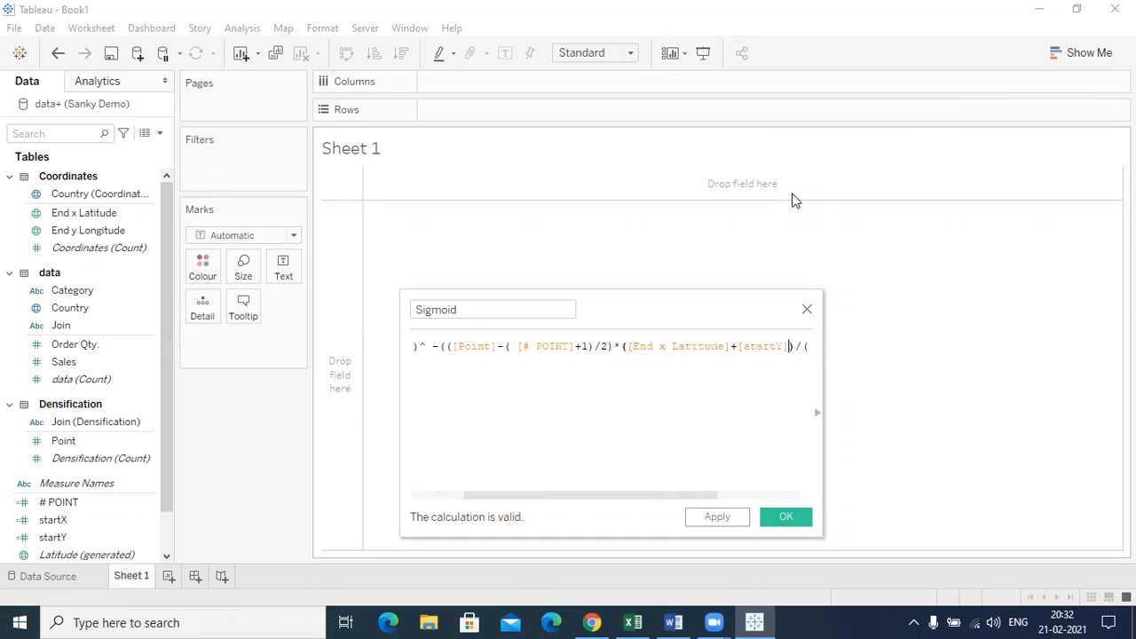
{"action": "key", "text": "Right"}
{"action": "key", "text": "shift+Left"}
{"action": "key", "text": "shift+Left"}
{"action": "key", "text": "shift+Left"}
{"action": "key", "text": "shift+Left"}
{"action": "key", "text": "shift+Left"}
{"action": "key", "text": "shift+Left"}
{"action": "key", "text": "Right"}
{"action": "key", "text": "Right"}
{"action": "key", "text": "Right"}
{"action": "key", "text": "Right"}
{"action": "key", "text": "Right"}
{"action": "key", "text": "Right"}
{"action": "key", "text": "Right"}
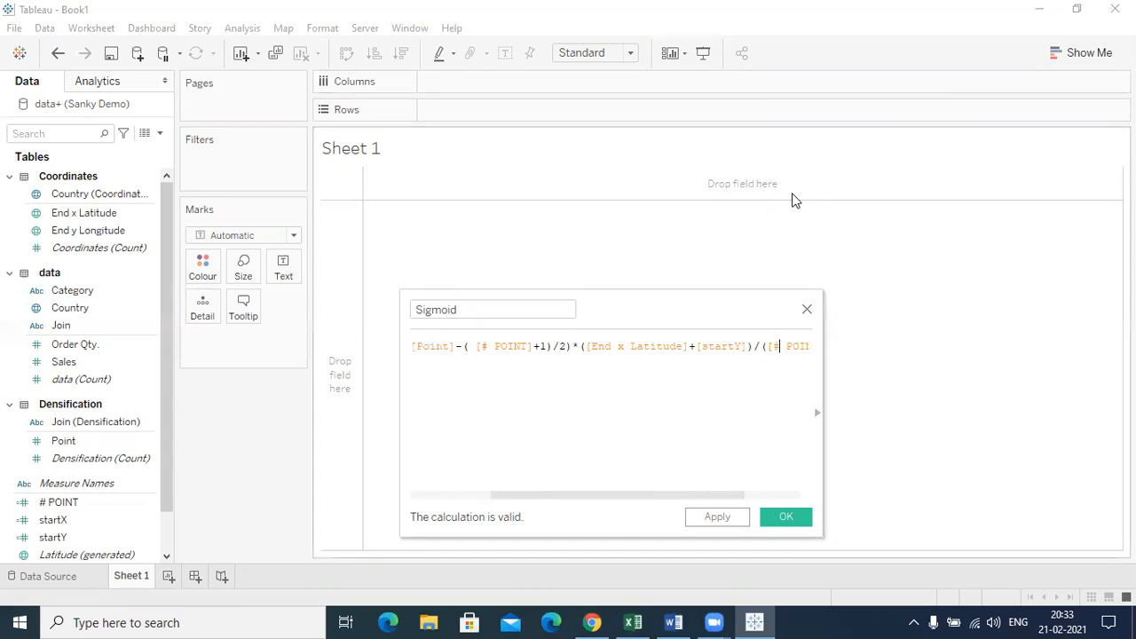
{"action": "key", "text": "Right"}
{"action": "key", "text": "Right"}
{"action": "key", "text": "Right"}
{"action": "key", "text": "Right"}
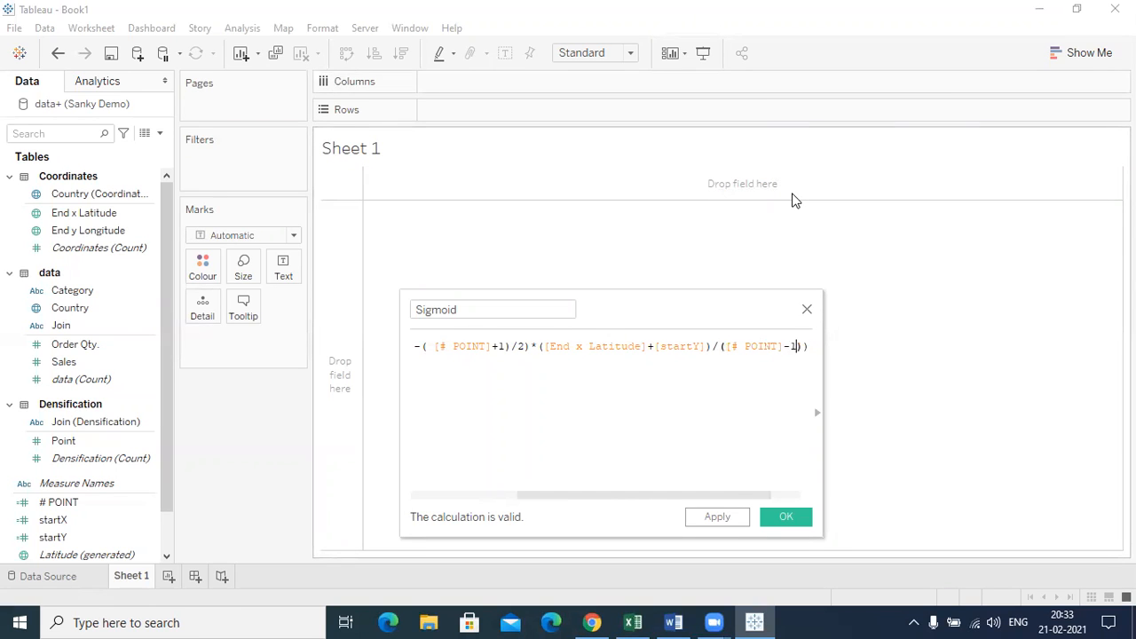
{"action": "key", "text": "Right"}
{"action": "key", "text": "Right"}
{"action": "key", "text": "Right"}
{"action": "type", "text": ")"}
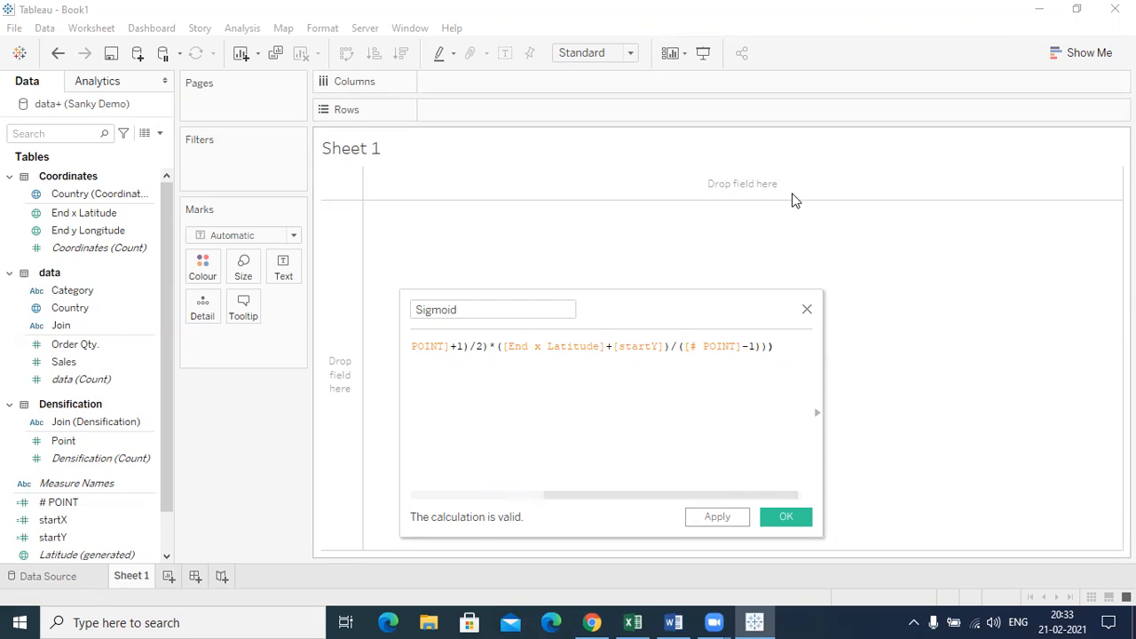
- Save the Sigmoid calculation and start a new calculated field named Curve X
{"action": "left_click", "coordinate": [718, 517]}
{"action": "left_click", "coordinate": [791, 515]}
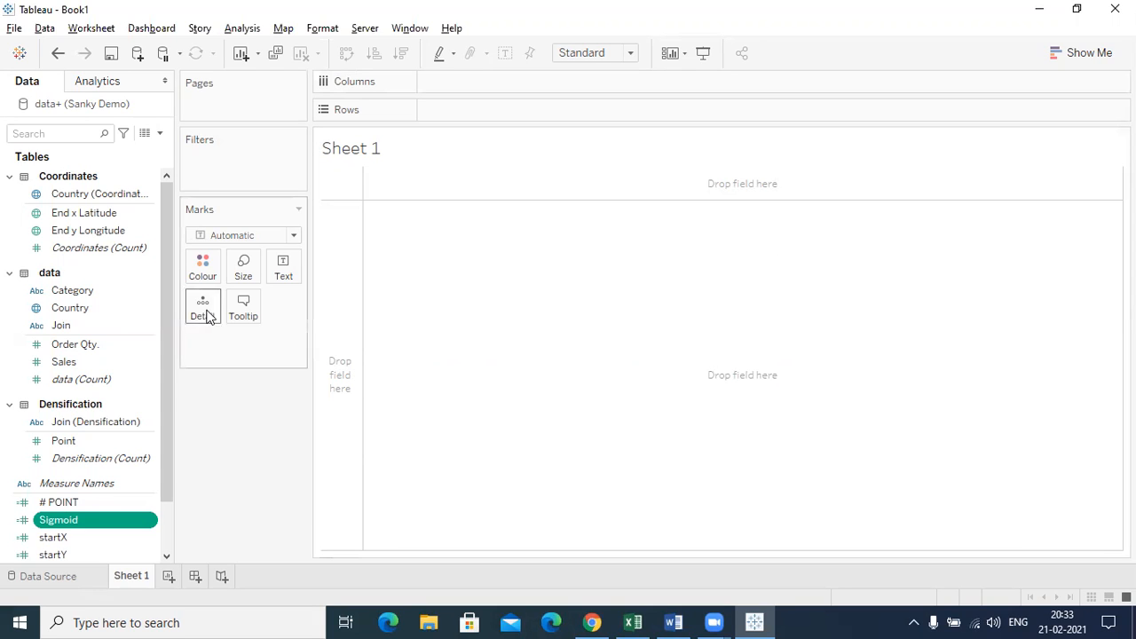
{"action": "left_click", "coordinate": [160, 136]}
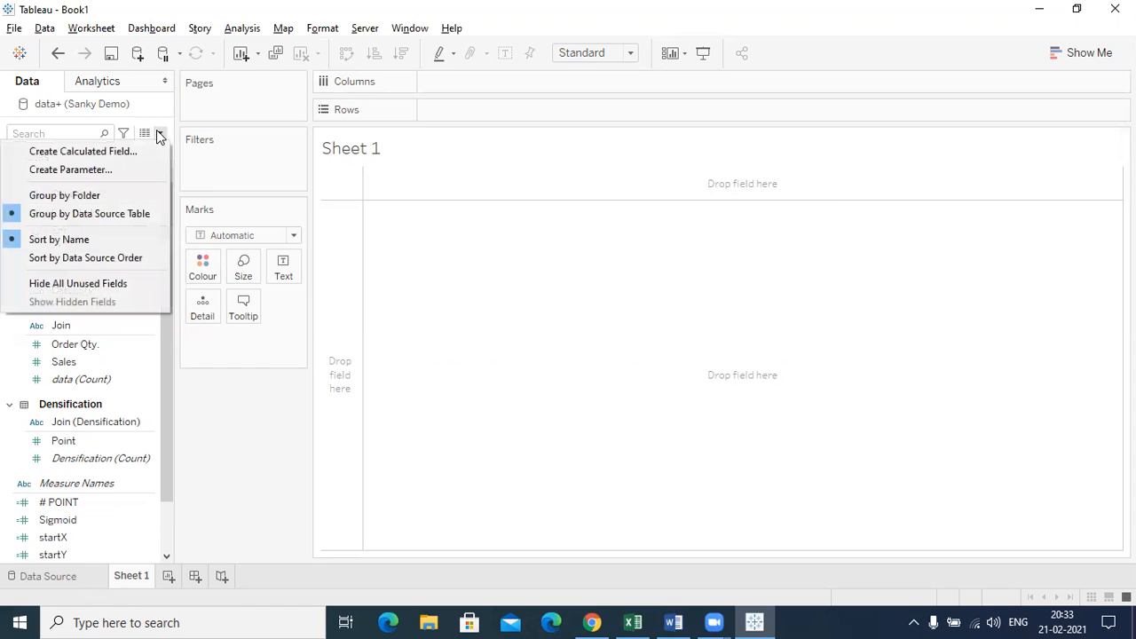
{"action": "left_click", "coordinate": [129, 147]}
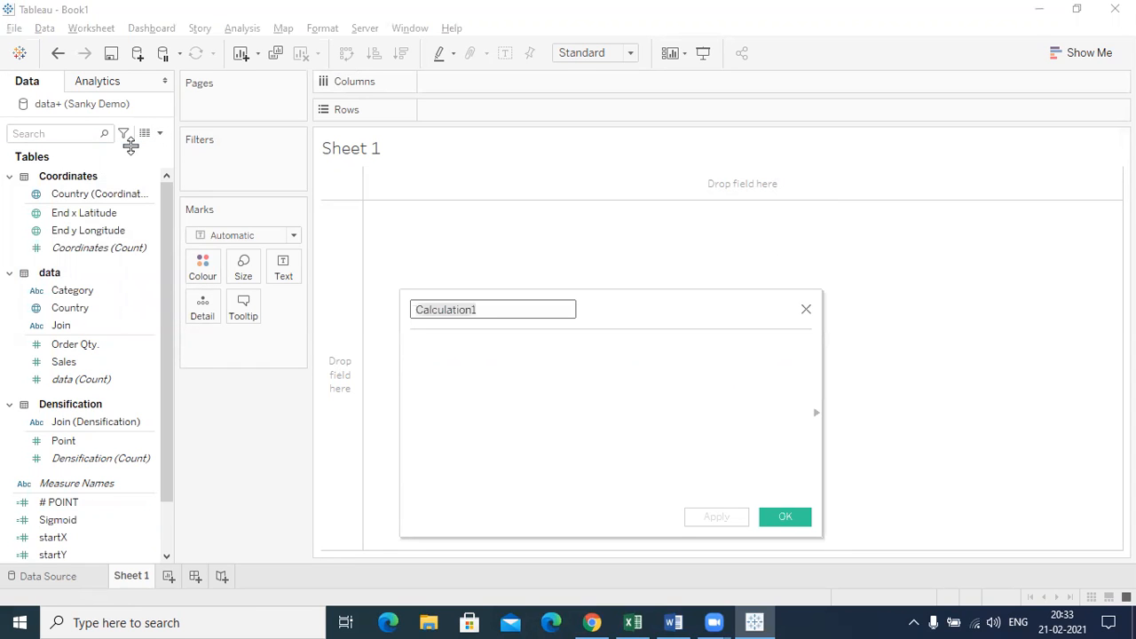
{"action": "type", "text": "Curve"}
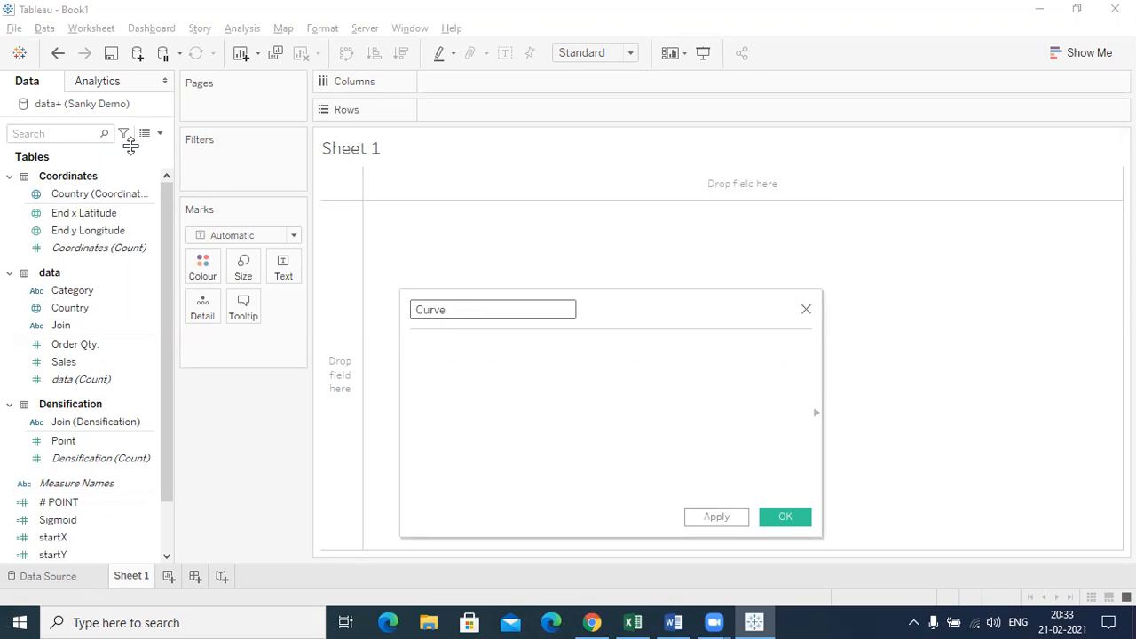
{"action": "type", "text": " X"}
{"action": "left_click", "coordinate": [457, 352]}
- Copy the Curve X formula [start X]+([End Y Longitude]-[start X])*[Sigmoid] from the Word document and paste it into the Tableau calculation
{"action": "key", "text": "alt+Tab"}
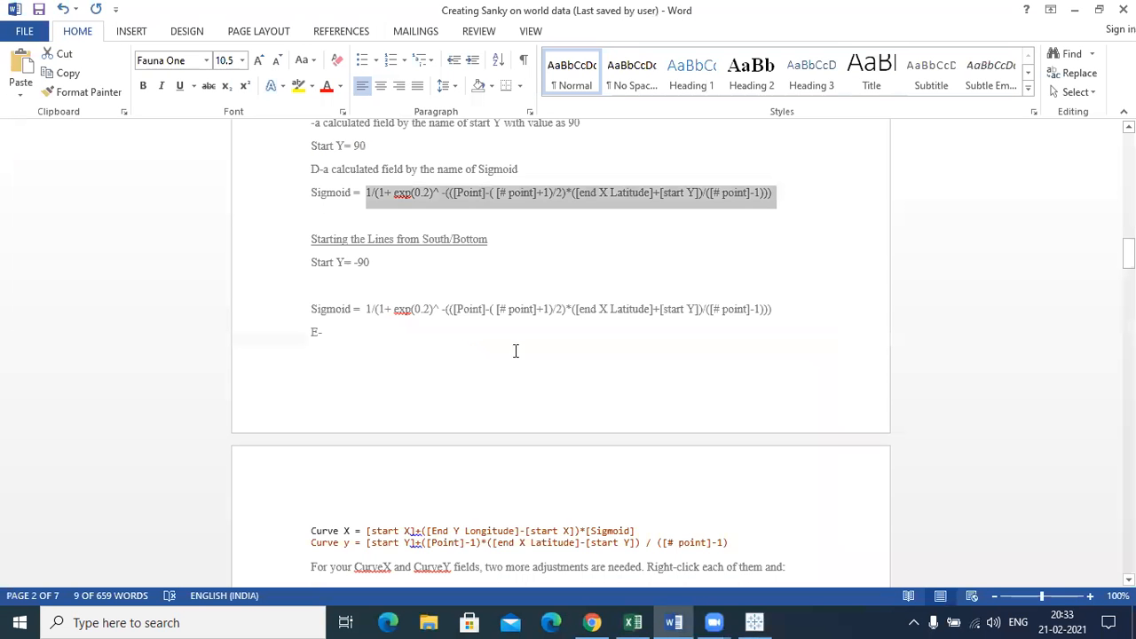
{"action": "left_click_drag", "start_coordinate": [636, 531], "coordinate": [371, 541]}
{"action": "key", "text": "ctrl+c"}
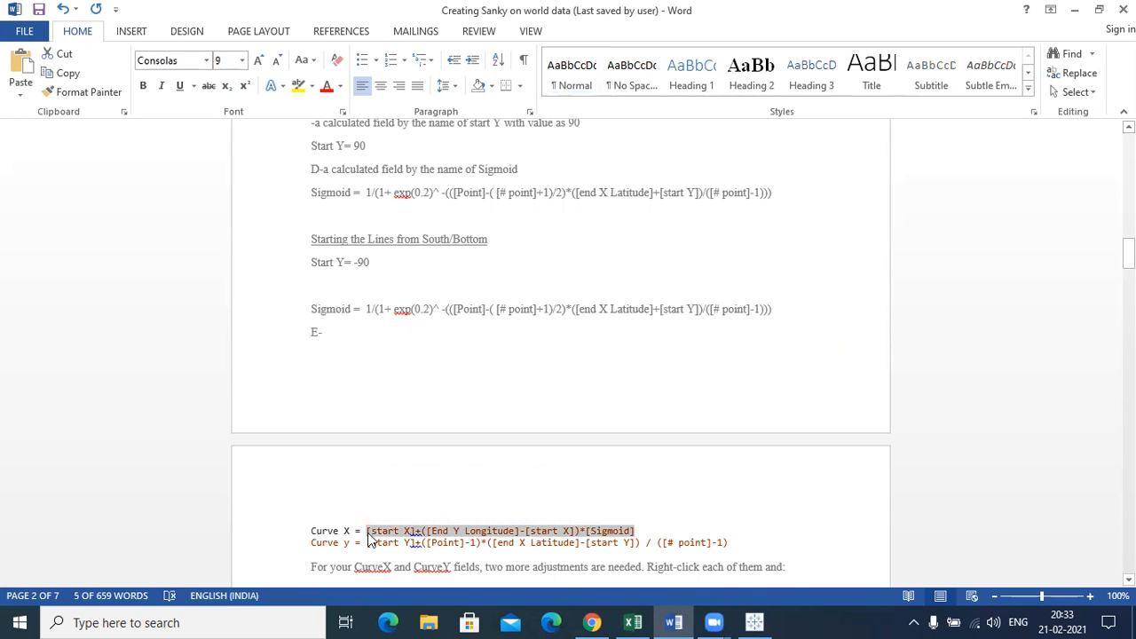
{"action": "key", "text": "alt+Tab"}
{"action": "key", "text": "ctrl+v"}
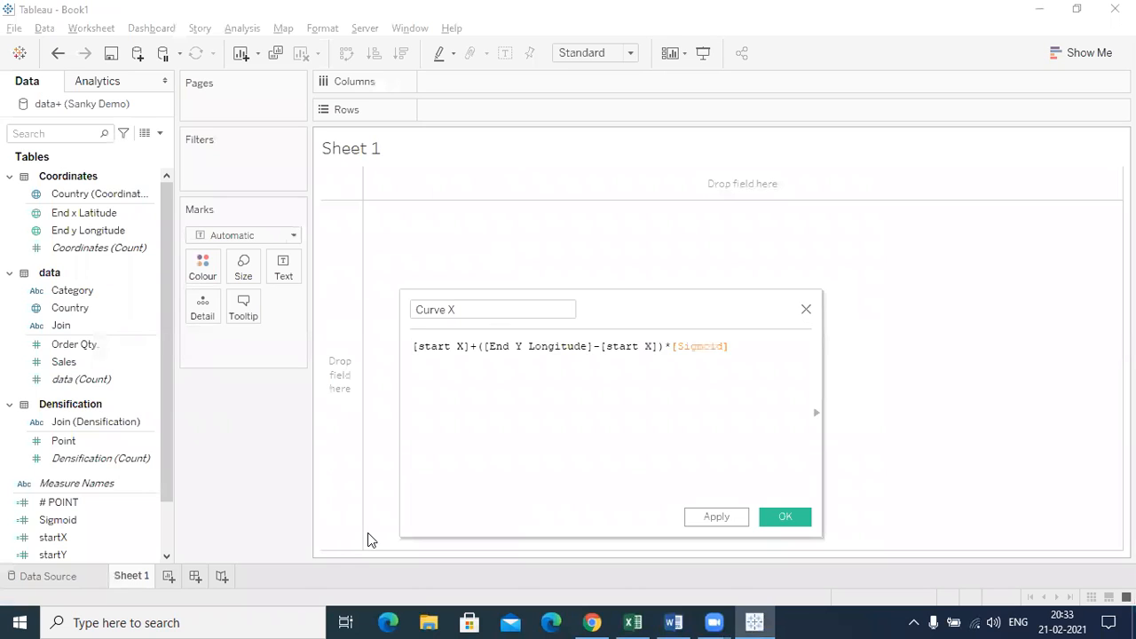
- Replace the first [start X] reference in the Curve X formula with the startX field
{"action": "key", "text": "Left"}
{"action": "key", "text": "Left"}
{"action": "key", "text": "Left"}
{"action": "key", "text": "Left"}
{"action": "key", "text": "Left"}
{"action": "key", "text": "Left"}
{"action": "key", "text": "Left"}
{"action": "key", "text": "Left"}
{"action": "key", "text": "Left"}
{"action": "key", "text": "Left"}
{"action": "key", "text": "Left"}
{"action": "key", "text": "Left"}
{"action": "key", "text": "Left"}
{"action": "key", "text": "Left"}
{"action": "key", "text": "Left"}
{"action": "key", "text": "Left"}
{"action": "key", "text": "Left"}
{"action": "key", "text": "Left"}
{"action": "key", "text": "Left"}
{"action": "key", "text": "Left"}
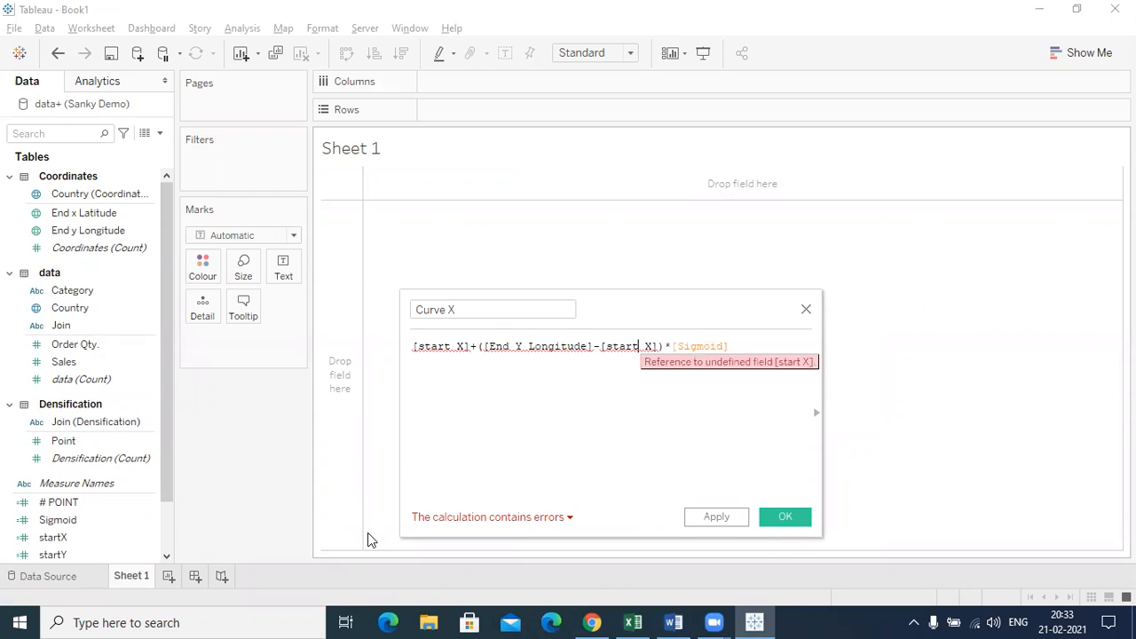
{"action": "key", "text": "Right"}
{"action": "key", "text": "Right"}
{"action": "key", "text": "Right"}
{"action": "key", "text": "Right"}
{"action": "key", "text": "Right"}
{"action": "key", "text": "Right"}
{"action": "key", "text": "Right"}
{"action": "key", "text": "Right"}
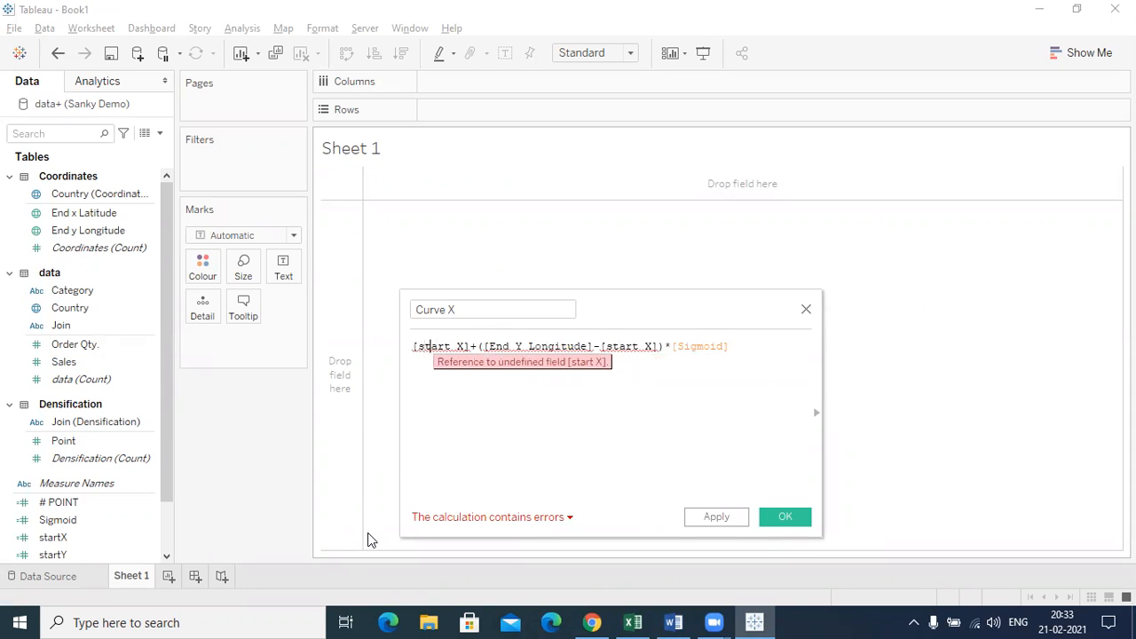
{"action": "key", "text": "BackSpace"}
{"action": "key", "text": "BackSpace"}
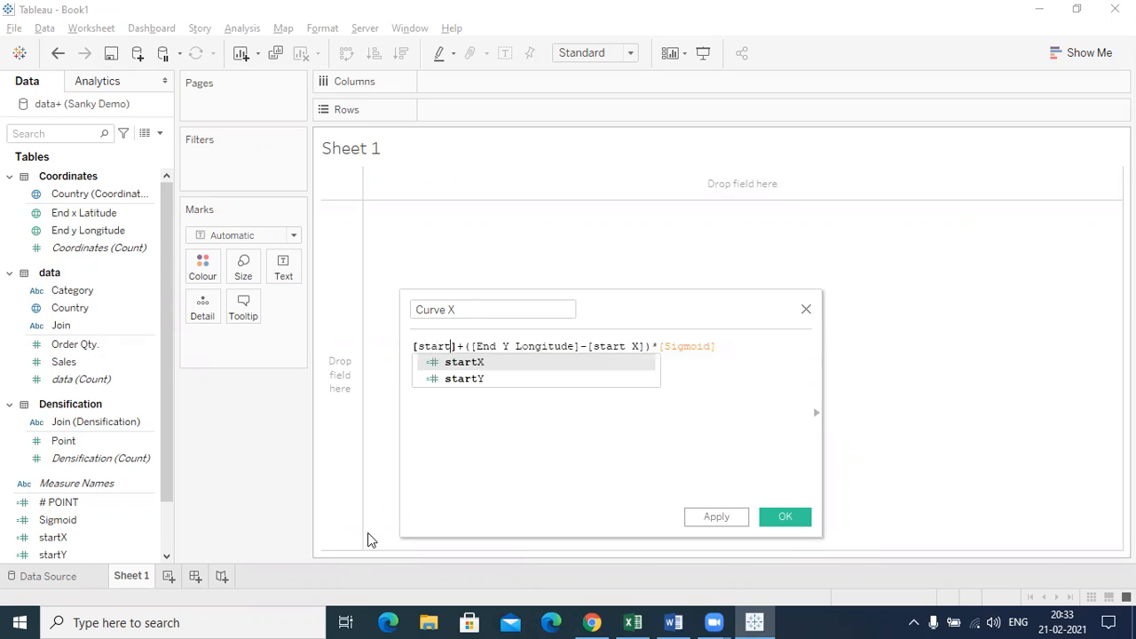
{"action": "key", "text": "Return"}
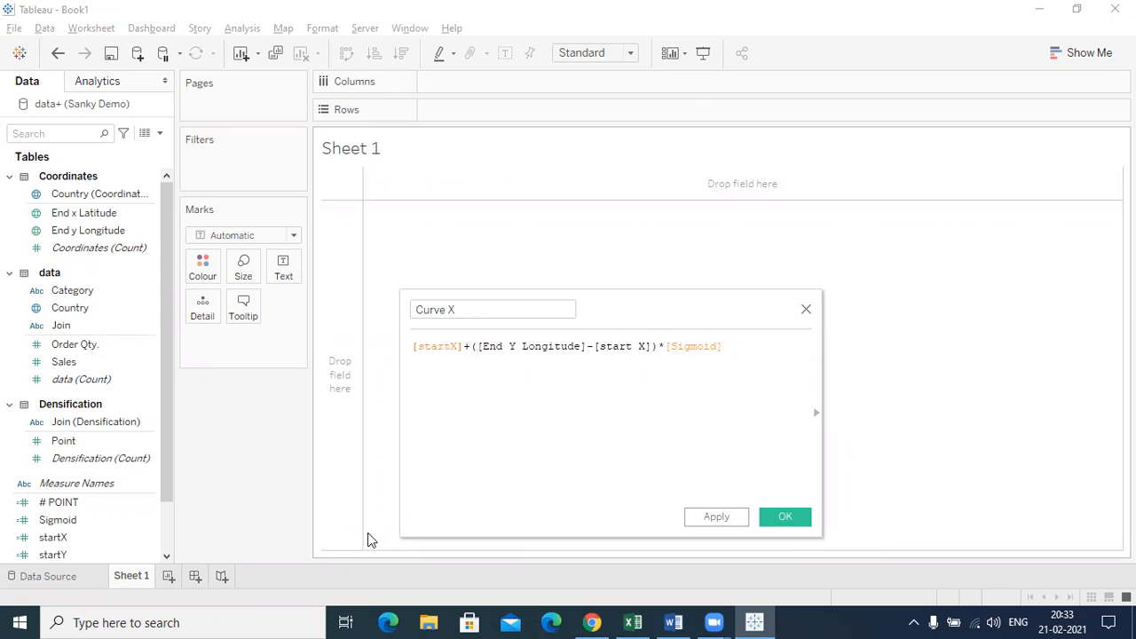
- Replace the [End Y Longitude] reference in the Curve X formula with the End y Longitude field
{"action": "key", "text": "Right"}
{"action": "key", "text": "Right"}
{"action": "key", "text": "Right"}
{"action": "key", "text": "Right"}
{"action": "key", "text": "Right"}
{"action": "key", "text": "Right"}
{"action": "key", "text": "Right"}
{"action": "key", "text": "Right"}
{"action": "key", "text": "Right"}
{"action": "key", "text": "Right"}
{"action": "key", "text": "Right"}
{"action": "key", "text": "Right"}
{"action": "key", "text": "Right"}
{"action": "key", "text": "Right"}
{"action": "key", "text": "Right"}
{"action": "key", "text": "Right"}
{"action": "key", "text": "Right"}
{"action": "key", "text": "Right"}
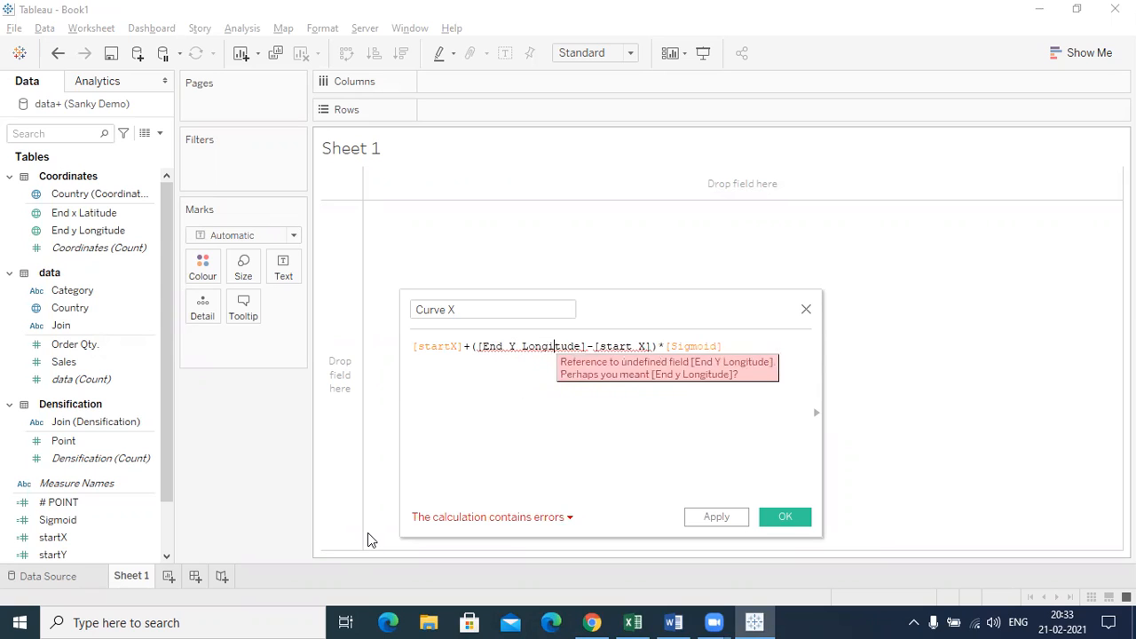
{"action": "key", "text": "BackSpace"}
{"action": "key", "text": "BackSpace"}
{"action": "key", "text": "BackSpace"}
{"action": "key", "text": "BackSpace"}
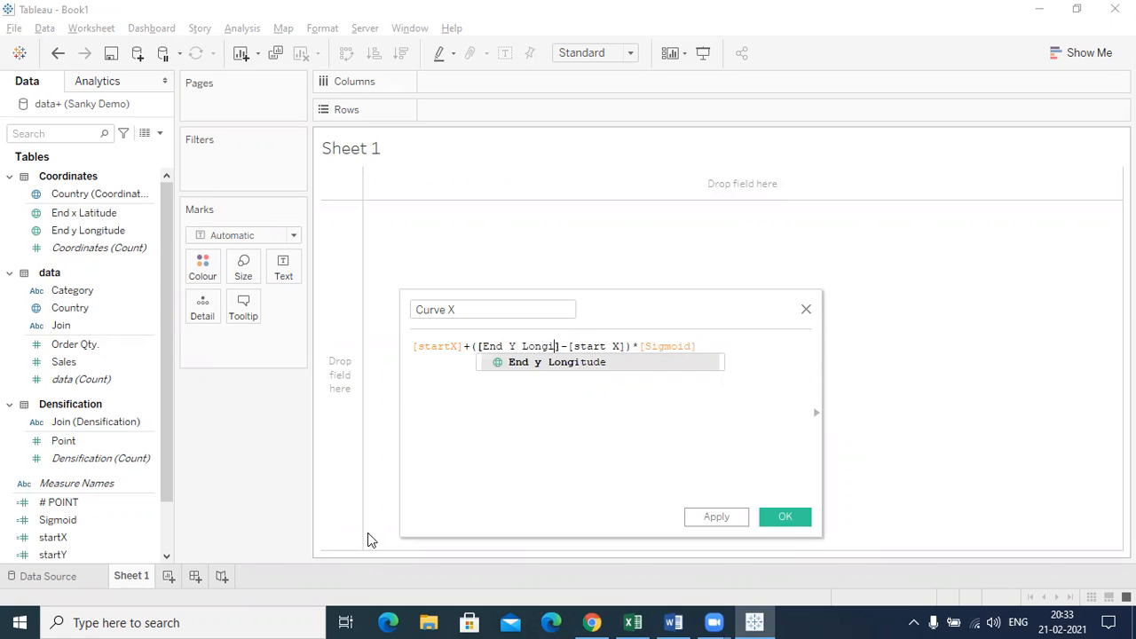
{"action": "key", "text": "Return"}
- Replace the remaining [start X] reference with the startX field and save the Curve X calculation
{"action": "key", "text": "Right"}
{"action": "key", "text": "Right"}
{"action": "key", "text": "Right"}
{"action": "key", "text": "Right"}
{"action": "key", "text": "Right"}
{"action": "key", "text": "Right"}
{"action": "key", "text": "Right"}
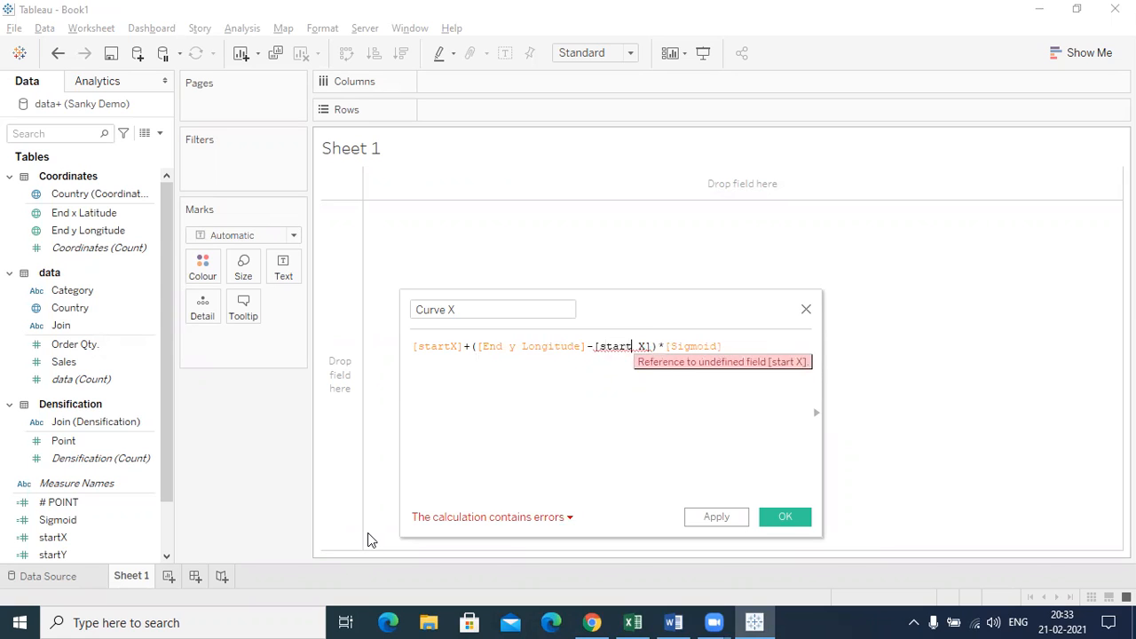
{"action": "key", "text": "Delete"}
{"action": "key", "text": "Delete"}
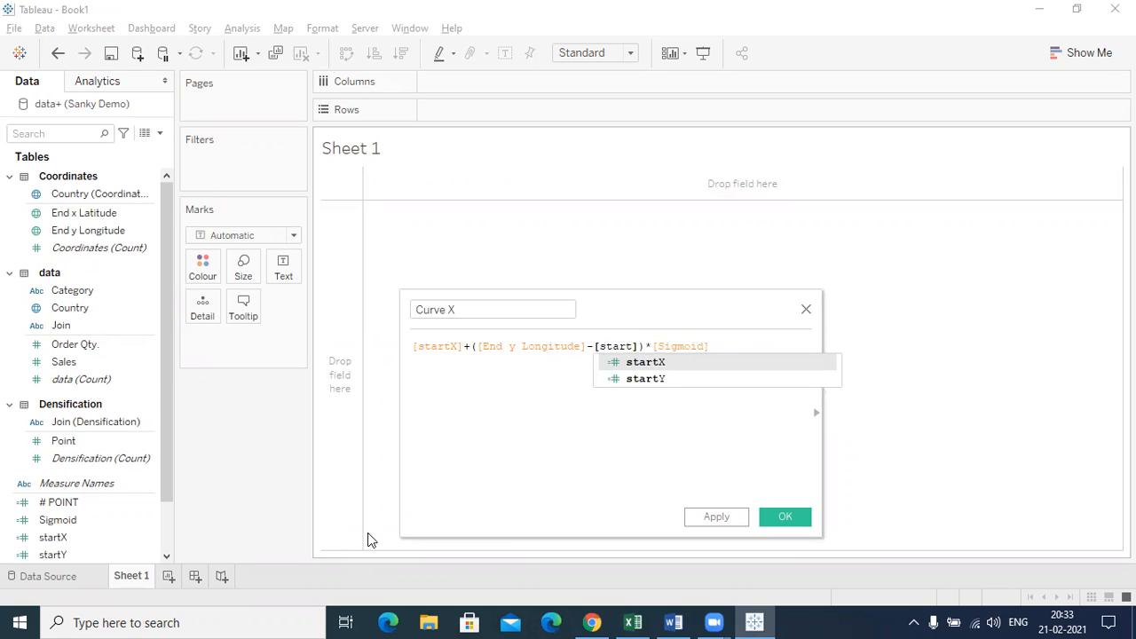
{"action": "key", "text": "Return"}
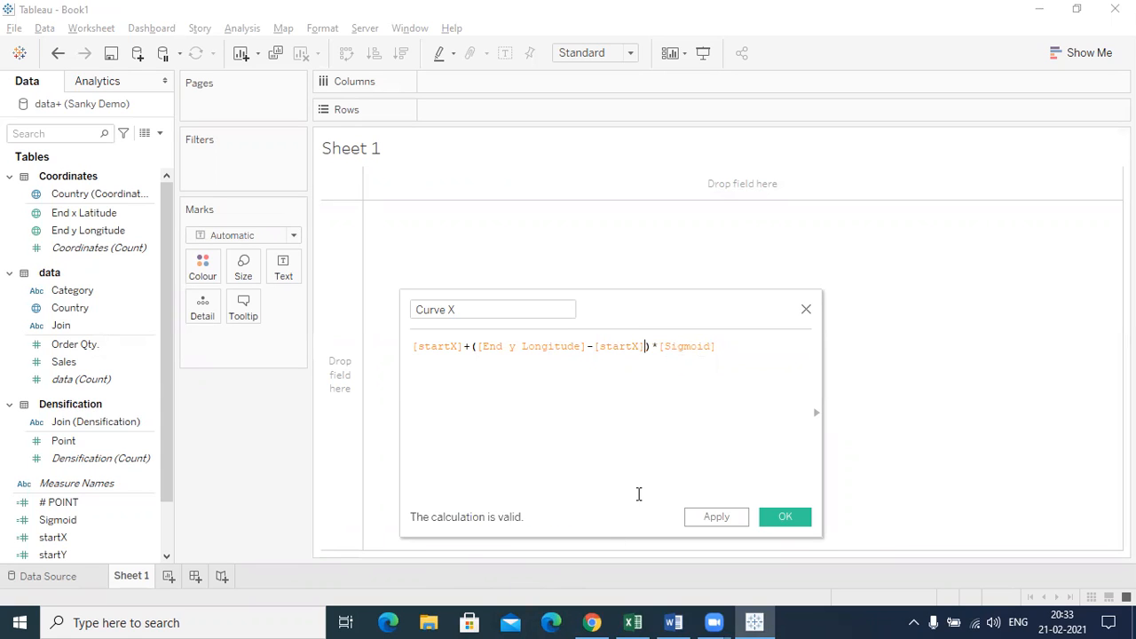
{"action": "left_click", "coordinate": [723, 523]}
{"action": "left_click", "coordinate": [787, 516]}
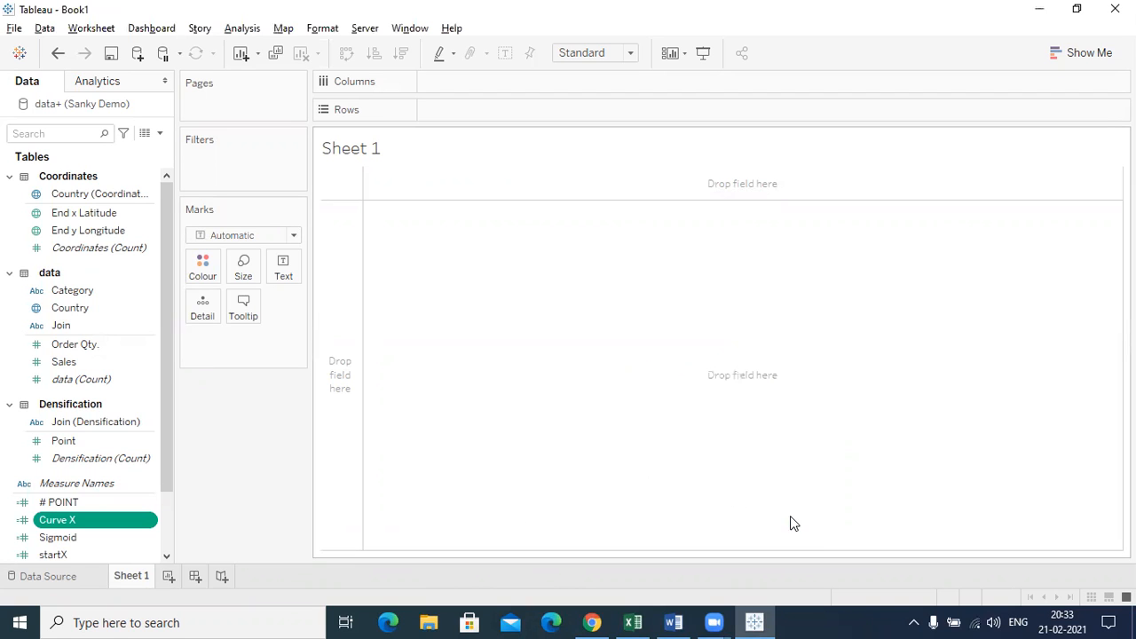
- Start a new calculated field named Curve Y
{"action": "left_click", "coordinate": [160, 134]}
{"action": "left_click", "coordinate": [137, 151]}
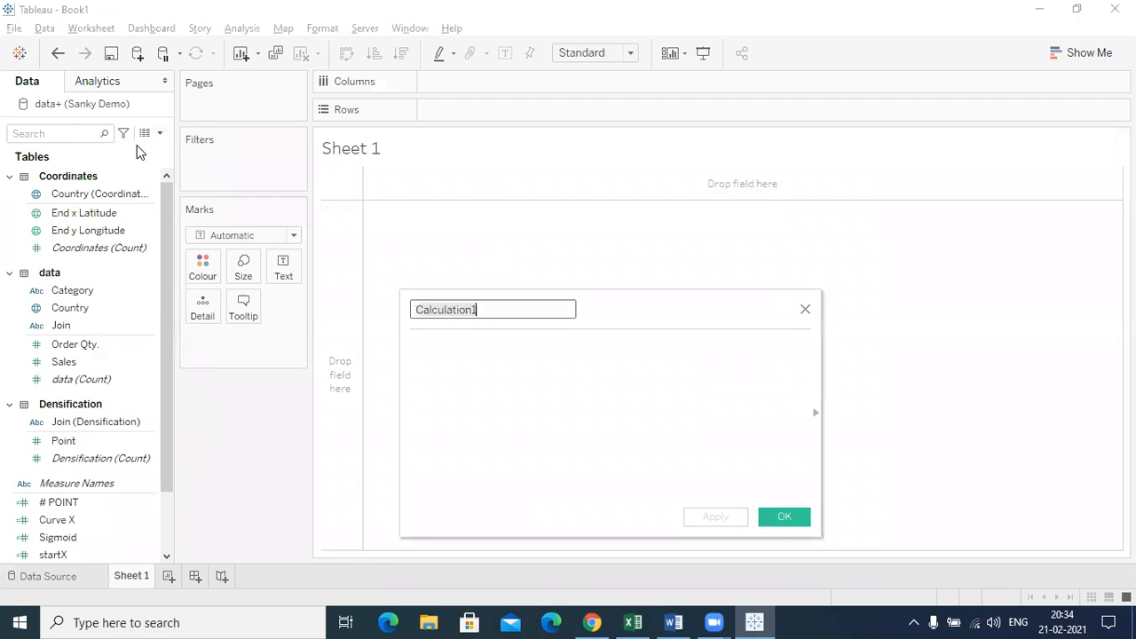
{"action": "type", "text": "cURVE"}
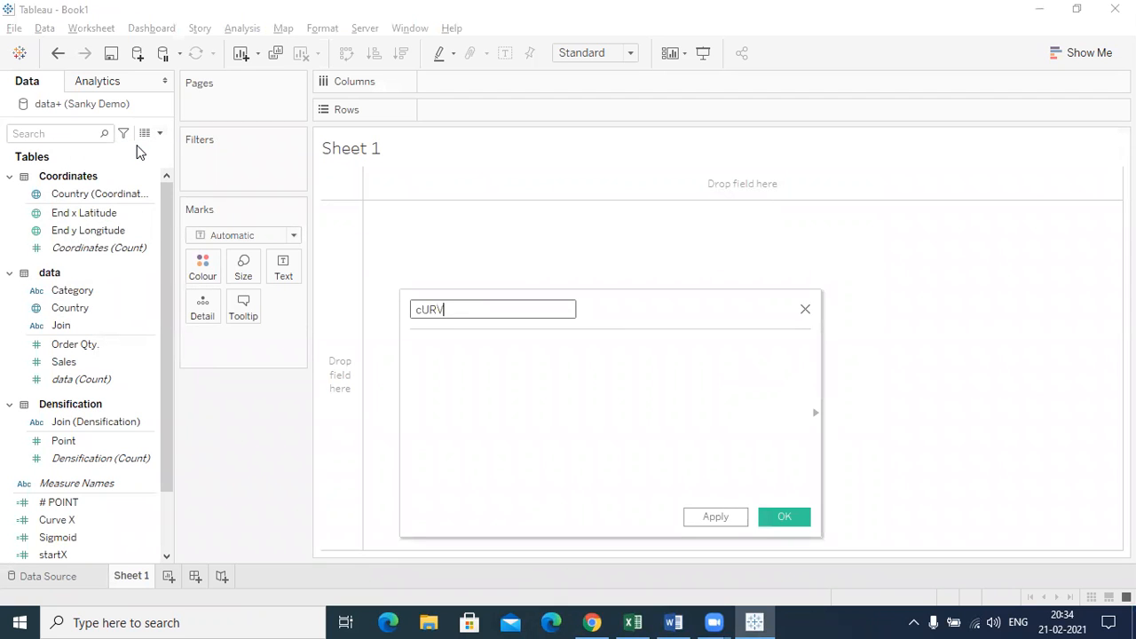
{"action": "key", "text": "BackSpace"}
{"action": "key", "text": "BackSpace"}
{"action": "key", "text": "BackSpace"}
{"action": "key", "text": "BackSpace"}
{"action": "key", "text": "BackSpace"}
{"action": "type", "text": "Curve Y"}
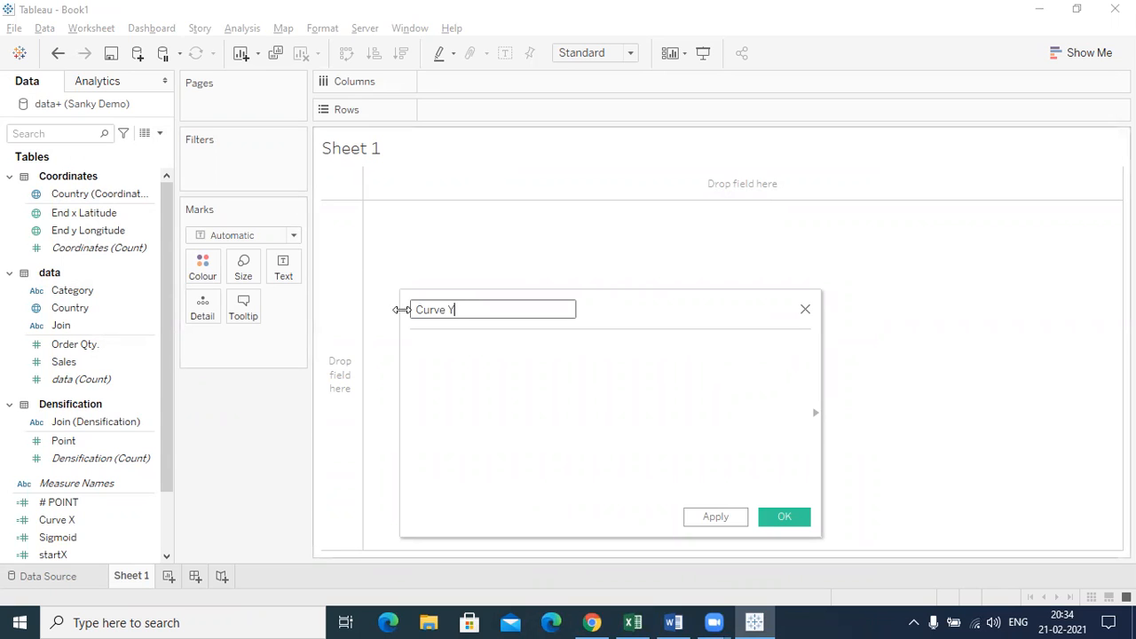
{"action": "left_click", "coordinate": [436, 341]}
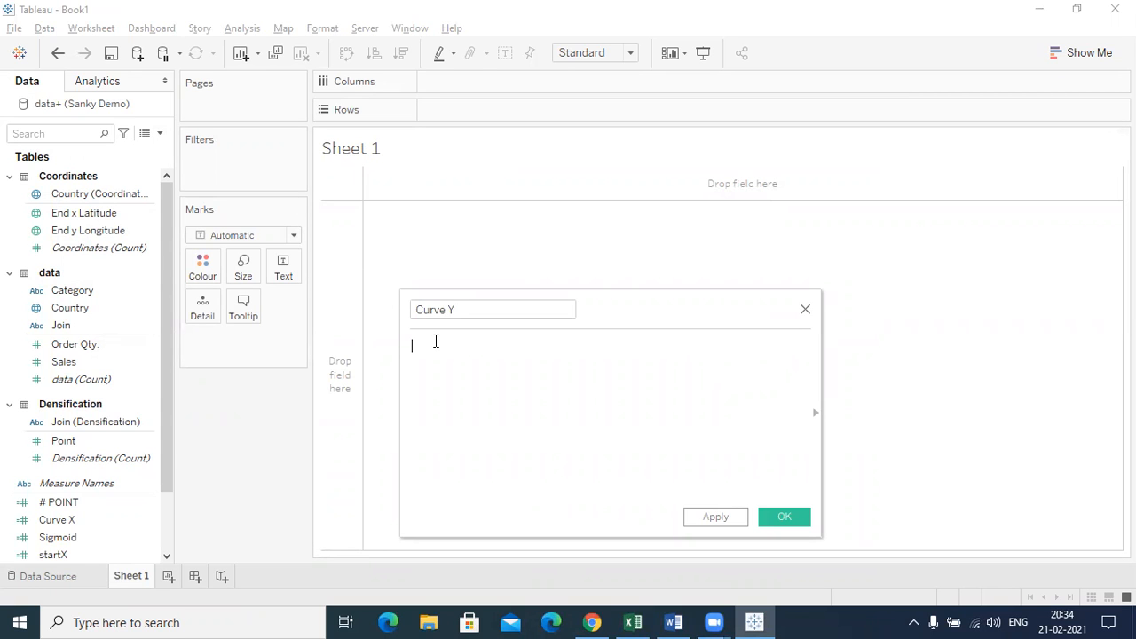
- Copy the Curve Y formula [start Y]+([Point]-1)*([end X Latitude]-[start Y]) / ([# point]-1) from the Word document and paste it into the Tableau calculation
{"action": "key", "text": "alt+Tab"}
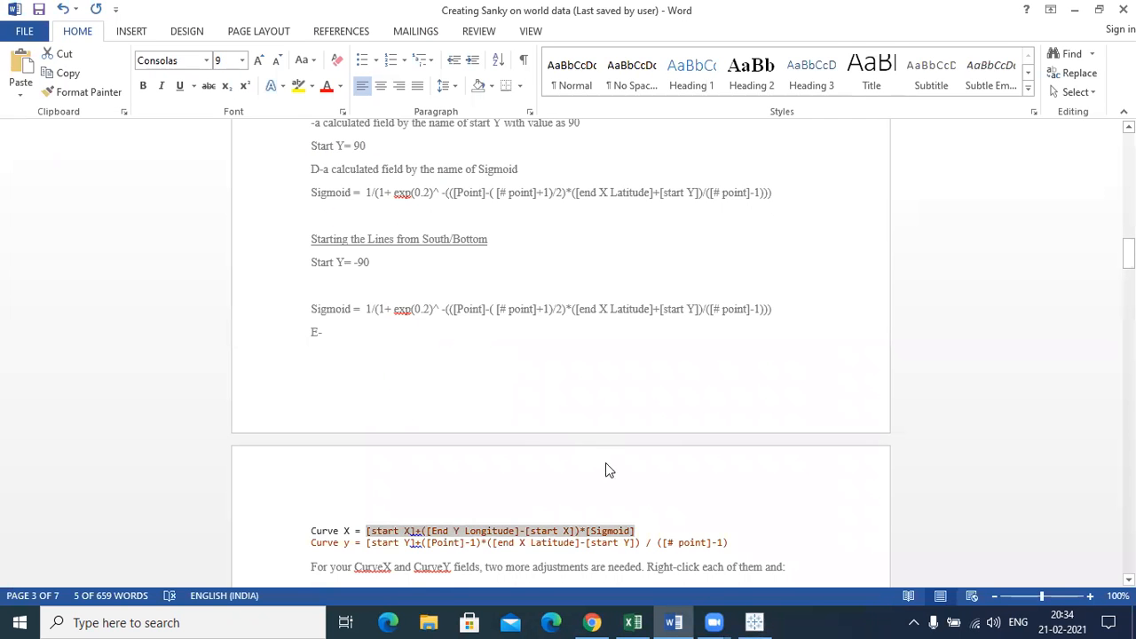
{"action": "left_click_drag", "start_coordinate": [730, 544], "coordinate": [370, 548]}
{"action": "key", "text": "ctrl+c"}
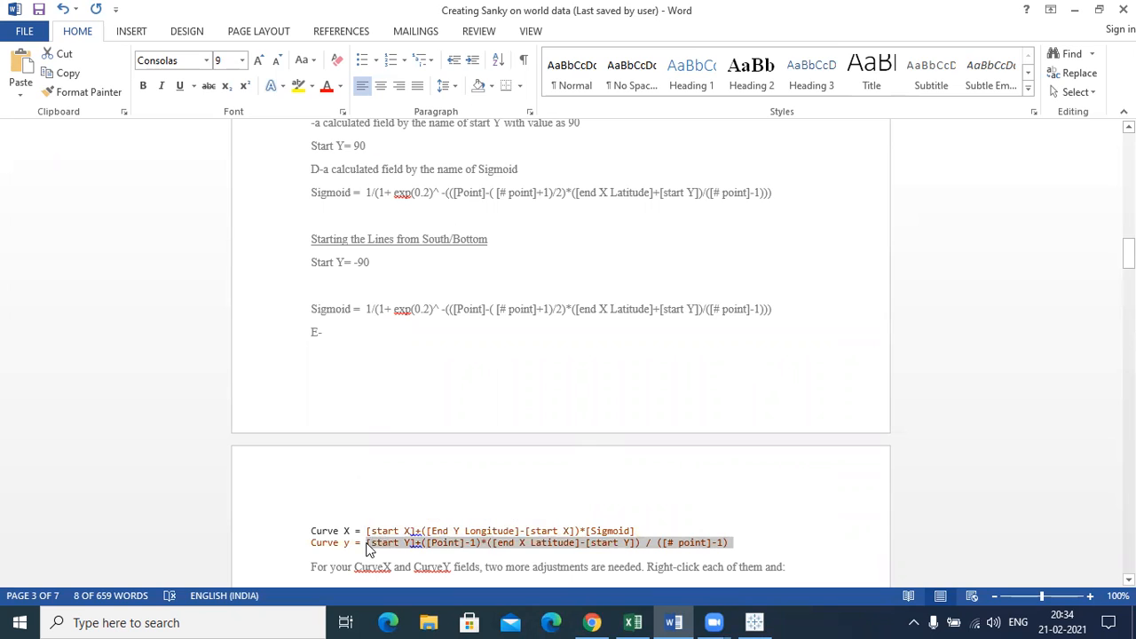
{"action": "key", "text": "alt+Tab"}
{"action": "key", "text": "ctrl+v"}
- Replace the first [start Y] reference in the Curve Y formula with the startY field
{"action": "key", "text": "Left"}
{"action": "key", "text": "Left"}
{"action": "key", "text": "Left"}
{"action": "key", "text": "Left"}
{"action": "key", "text": "Left"}
{"action": "key", "text": "Left"}
{"action": "key", "text": "Left"}
{"action": "key", "text": "Left"}
{"action": "key", "text": "Left"}
{"action": "key", "text": "Left"}
{"action": "key", "text": "Left"}
{"action": "key", "text": "Left"}
{"action": "key", "text": "Left"}
{"action": "key", "text": "Left"}
{"action": "key", "text": "Left"}
{"action": "key", "text": "Left"}
{"action": "key", "text": "Left"}
{"action": "key", "text": "Left"}
{"action": "key", "text": "Left"}
{"action": "key", "text": "Left"}
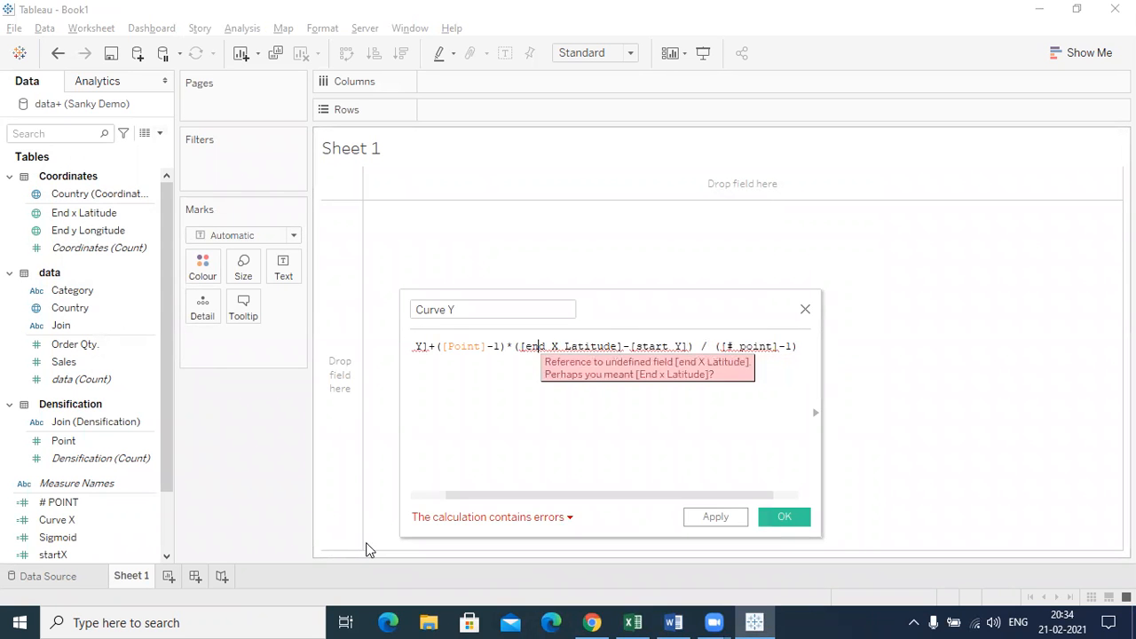
{"action": "key", "text": "Left"}
{"action": "key", "text": "Left"}
{"action": "key", "text": "Left"}
{"action": "key", "text": "Left"}
{"action": "key", "text": "Left"}
{"action": "key", "text": "Left"}
{"action": "key", "text": "Left"}
{"action": "key", "text": "Left"}
{"action": "key", "text": "Left"}
{"action": "key", "text": "Left"}
{"action": "key", "text": "Left"}
{"action": "key", "text": "Left"}
{"action": "key", "text": "Left"}
{"action": "key", "text": "Left"}
{"action": "key", "text": "Left"}
{"action": "key", "text": "Left"}
{"action": "key", "text": "Left"}
{"action": "key", "text": "Left"}
{"action": "key", "text": "Left"}
{"action": "key", "text": "Left"}
{"action": "key", "text": "Right"}
{"action": "key", "text": "Right"}
{"action": "key", "text": "BackSpace"}
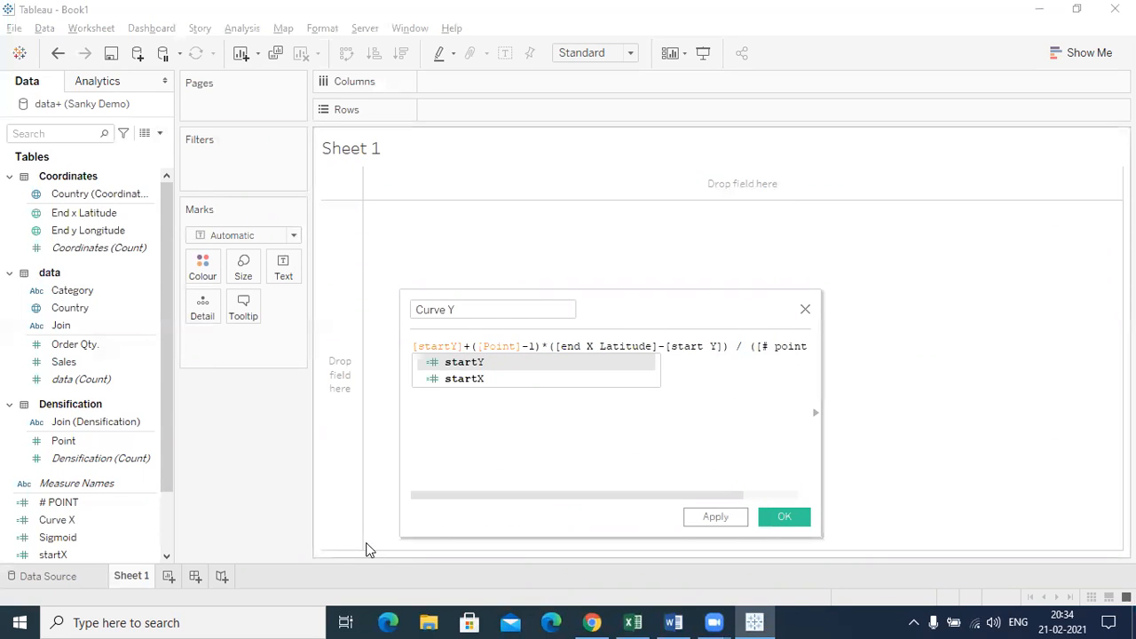
{"action": "key", "text": "Return"}
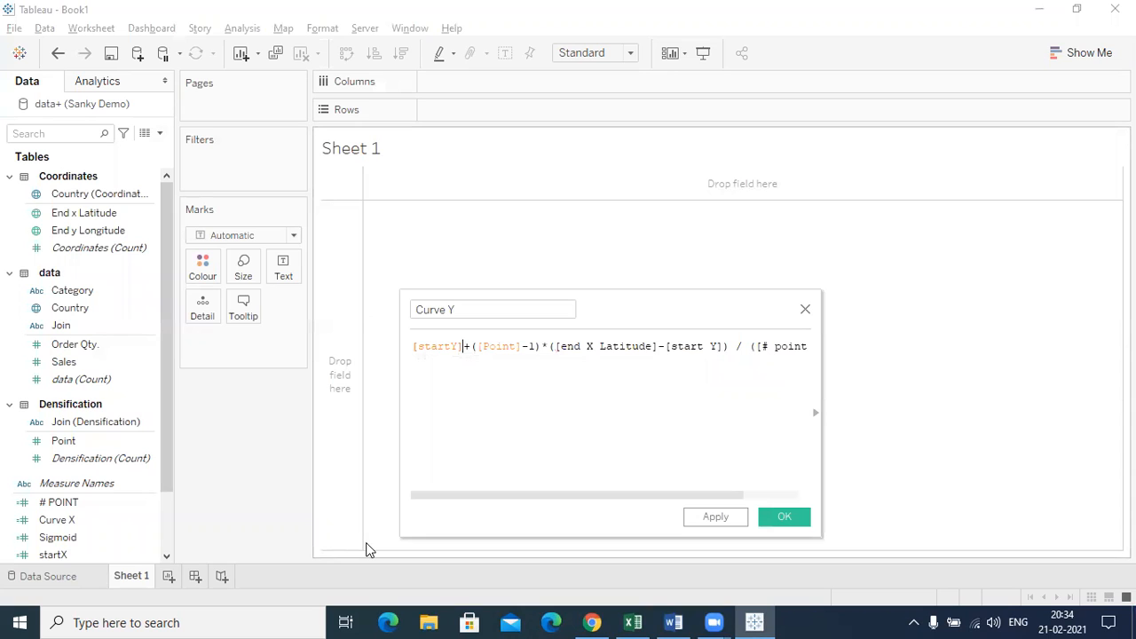
- Replace the [end X Latitude] reference in the Curve Y formula with the End x Latitude field
{"action": "key", "text": "Right"}
{"action": "key", "text": "Right"}
{"action": "key", "text": "Right"}
{"action": "key", "text": "Right"}
{"action": "key", "text": "Right"}
{"action": "key", "text": "Right"}
{"action": "key", "text": "Right"}
{"action": "key", "text": "Right"}
{"action": "key", "text": "Right"}
{"action": "key", "text": "Right"}
{"action": "key", "text": "Right"}
{"action": "key", "text": "Right"}
{"action": "key", "text": "Right"}
{"action": "key", "text": "Right"}
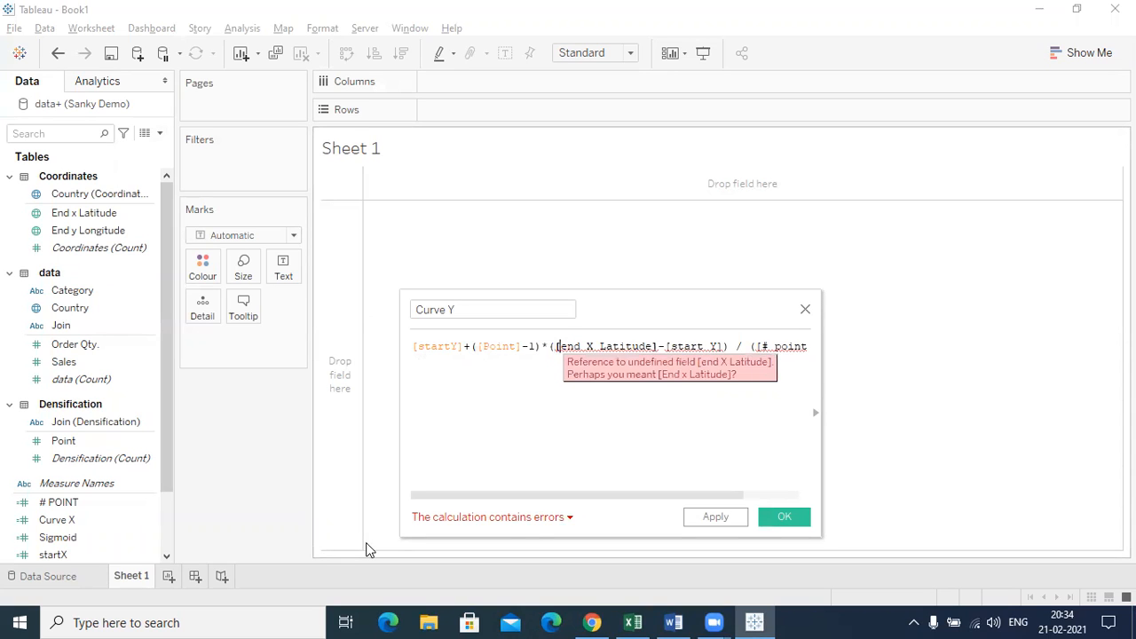
{"action": "key", "text": "Right"}
{"action": "key", "text": "Right"}
{"action": "key", "text": "Right"}
{"action": "key", "text": "Right"}
{"action": "key", "text": "Right"}
{"action": "key", "text": "Right"}
{"action": "key", "text": "Right"}
{"action": "key", "text": "Right"}
{"action": "key", "text": "Right"}
{"action": "key", "text": "Right"}
{"action": "key", "text": "Right"}
{"action": "key", "text": "Right"}
{"action": "key", "text": "Right"}
{"action": "key", "text": "Right"}
{"action": "key", "text": "Right"}
{"action": "key", "text": "BackSpace"}
{"action": "key", "text": "BackSpace"}
{"action": "key", "text": "BackSpace"}
{"action": "key", "text": "Return"}
- Replace the remaining [start Y] reference in the Curve Y formula with the startY field
{"action": "key", "text": "Right"}
{"action": "key", "text": "Right"}
{"action": "key", "text": "Right"}
{"action": "key", "text": "Right"}
{"action": "key", "text": "Right"}
{"action": "key", "text": "Right"}
{"action": "key", "text": "Right"}
{"action": "key", "text": "Right"}
{"action": "key", "text": "Right"}
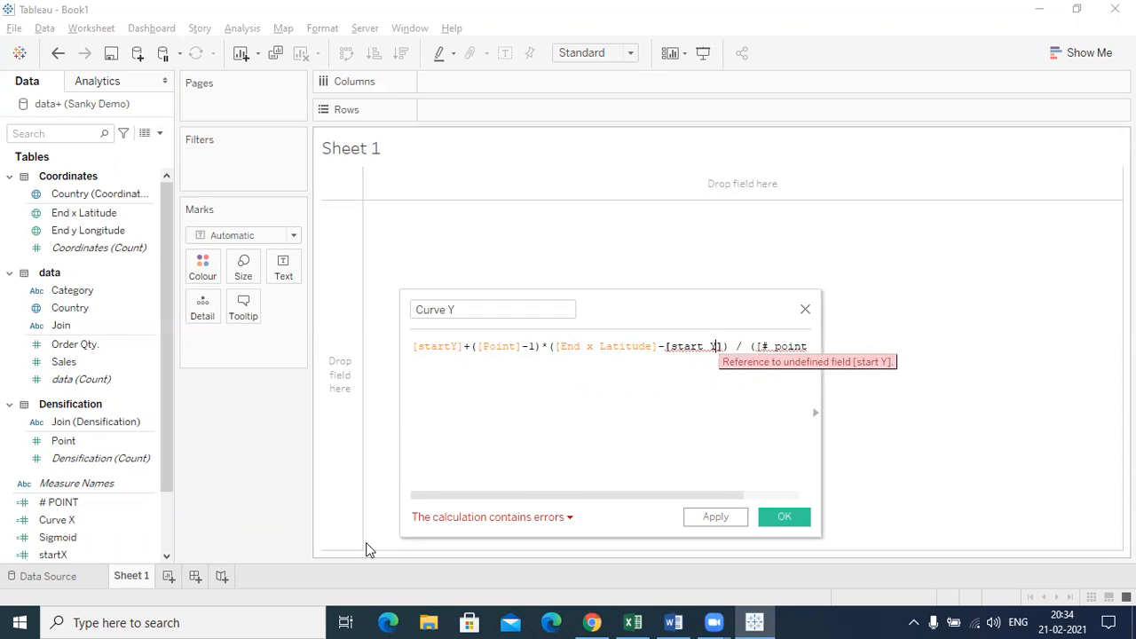
{"action": "key", "text": "BackSpace"}
{"action": "key", "text": "BackSpace"}
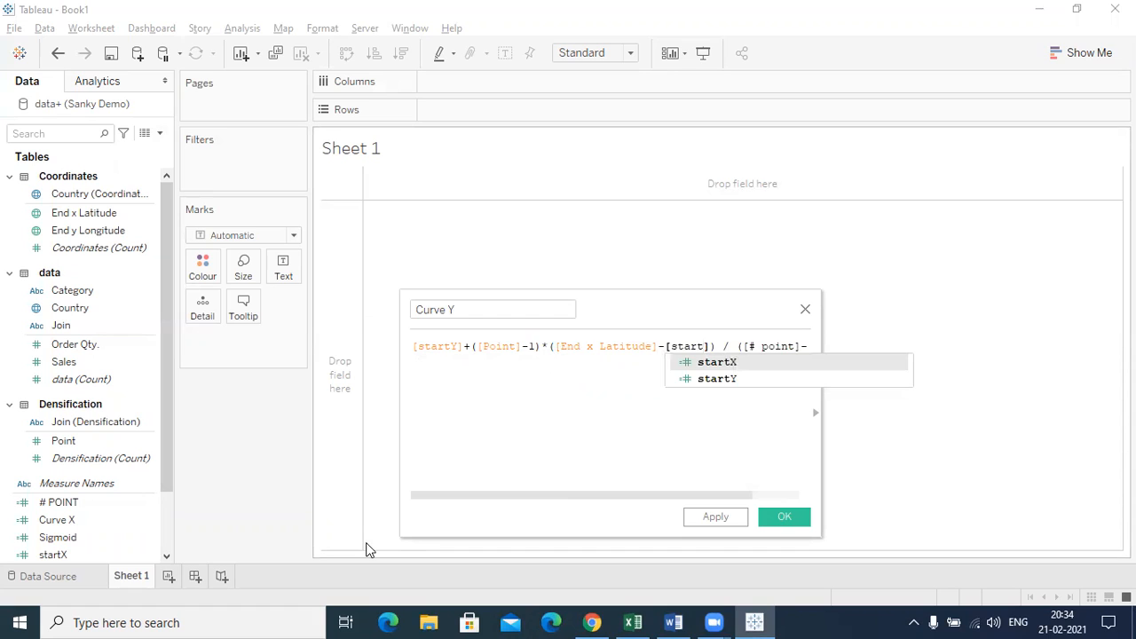
{"action": "type", "text": "Y"}
- Replace the [# point] reference with the # POINT field and save the Curve Y calculation
{"action": "key", "text": "Right"}
{"action": "key", "text": "Right"}
{"action": "key", "text": "Right"}
{"action": "key", "text": "Right"}
{"action": "key", "text": "Right"}
{"action": "key", "text": "Right"}
{"action": "key", "text": "Right"}
{"action": "key", "text": "Right"}
{"action": "key", "text": "Right"}
{"action": "key", "text": "Right"}
{"action": "key", "text": "Right"}
{"action": "key", "text": "Right"}
{"action": "key", "text": "Right"}
{"action": "key", "text": "Right"}
{"action": "key", "text": "BackSpace"}
{"action": "key", "text": "BackSpace"}
{"action": "key", "text": "BackSpace"}
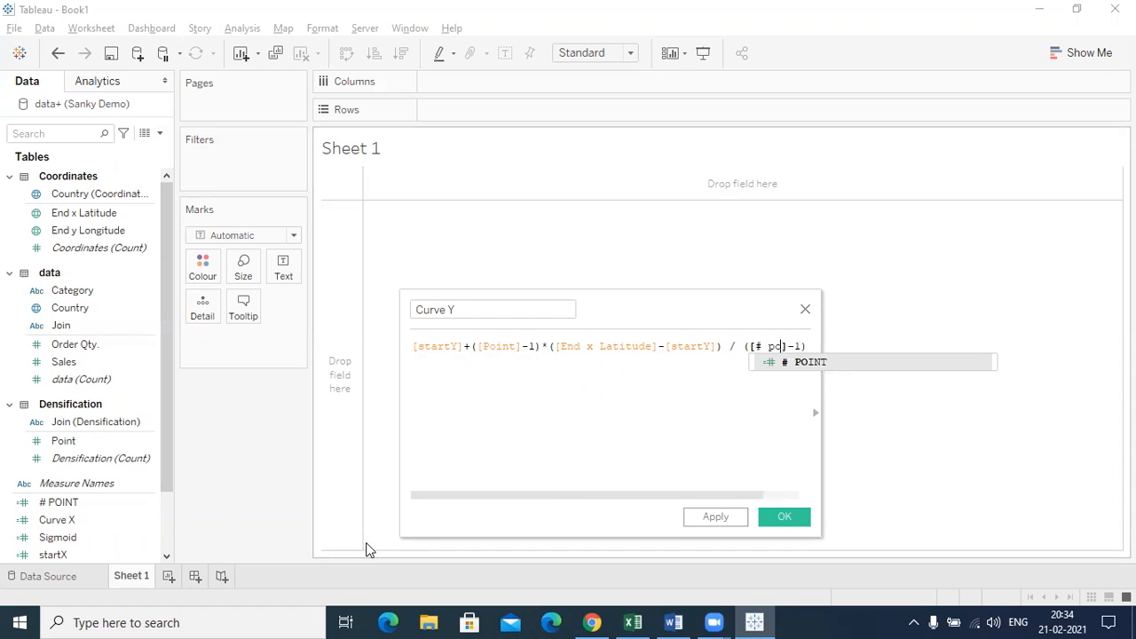
{"action": "key", "text": "Return"}
{"action": "key", "text": "Right"}
{"action": "key", "text": "Right"}
{"action": "key", "text": "Right"}
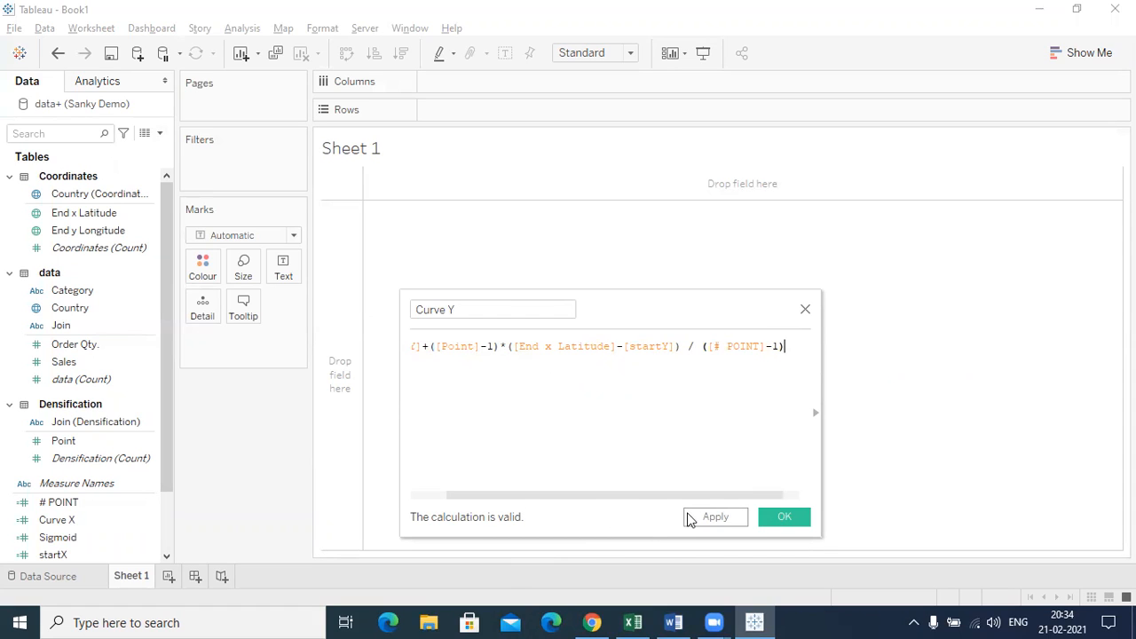
{"action": "left_click", "coordinate": [721, 517]}
{"action": "left_click", "coordinate": [788, 518]}
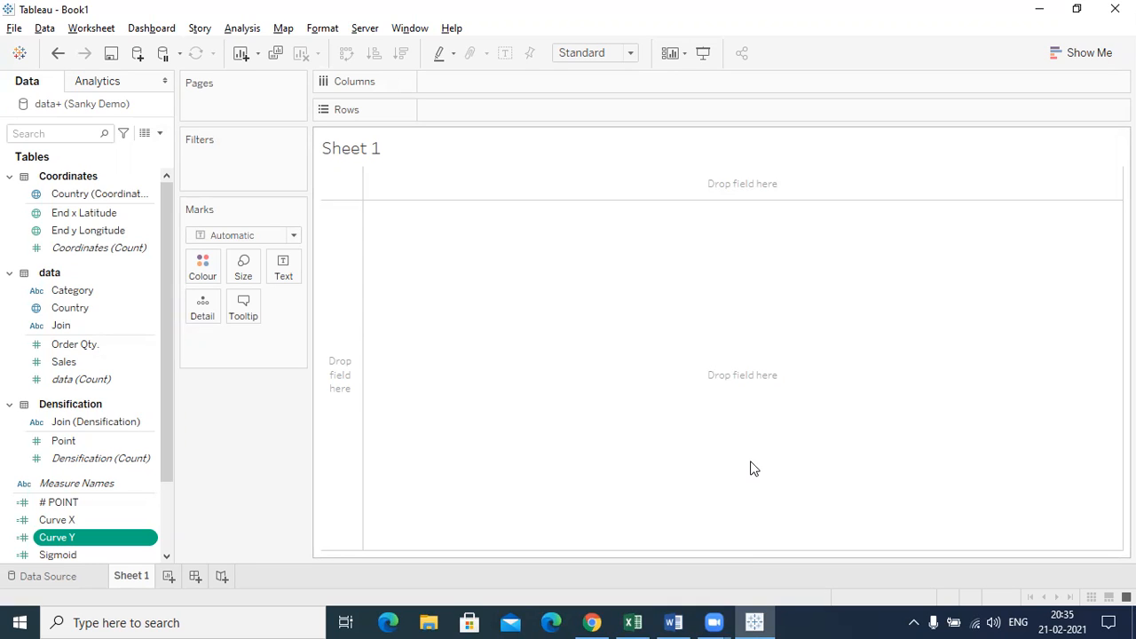
- Convert the Curve X field to a dimension and assign it the Longitude geographic role
{"action": "left_click", "coordinate": [144, 519]}
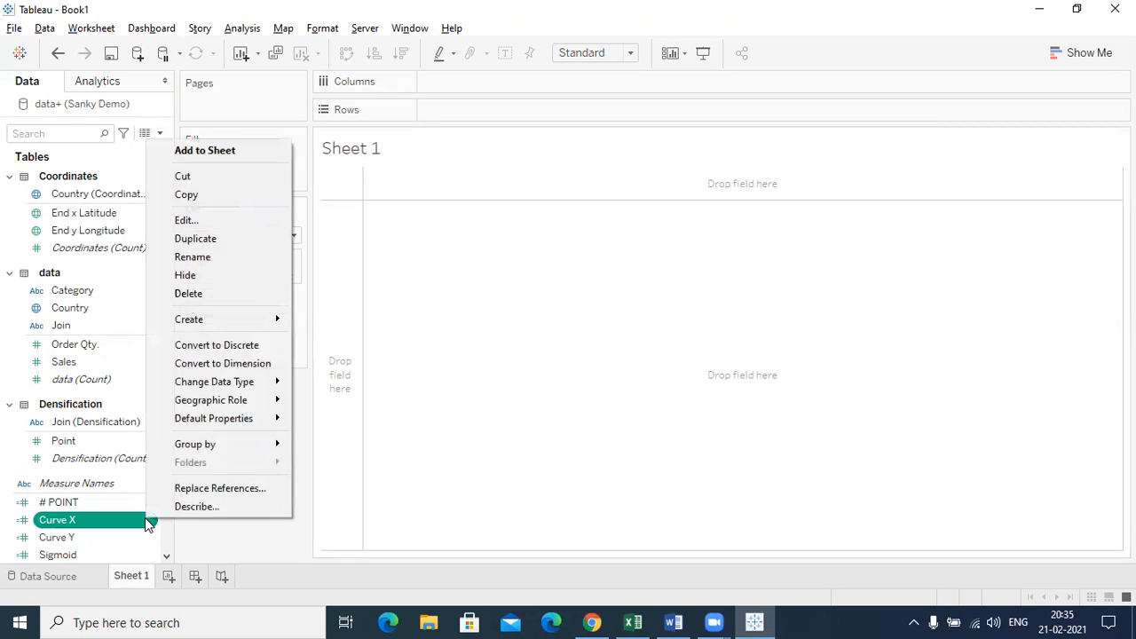
{"action": "left_click", "coordinate": [259, 363]}
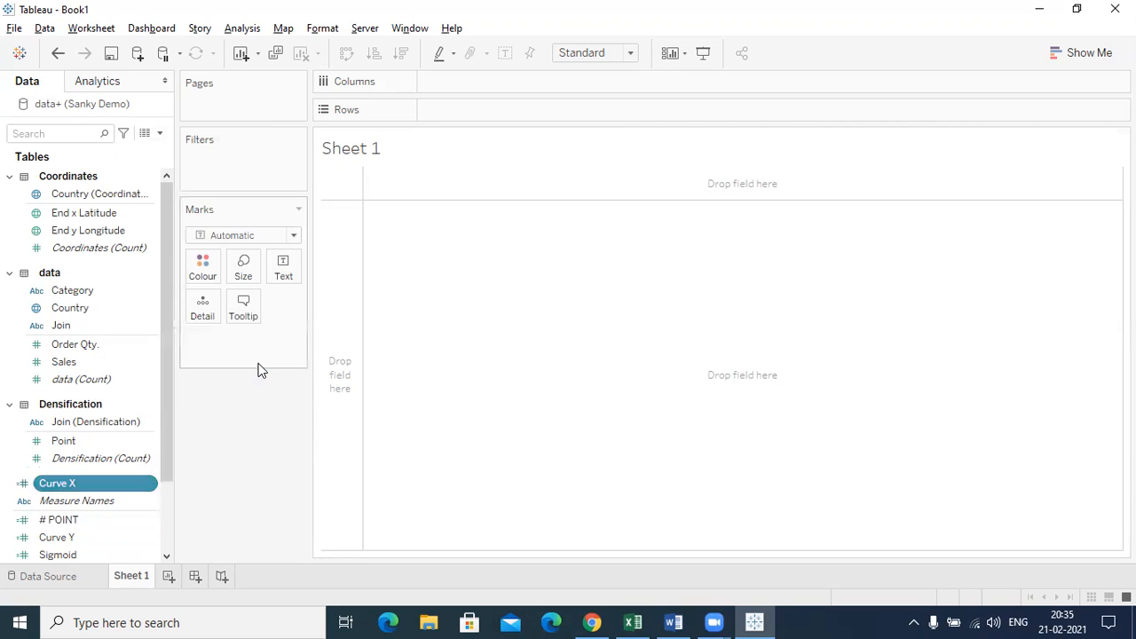
{"action": "left_click", "coordinate": [146, 485]}
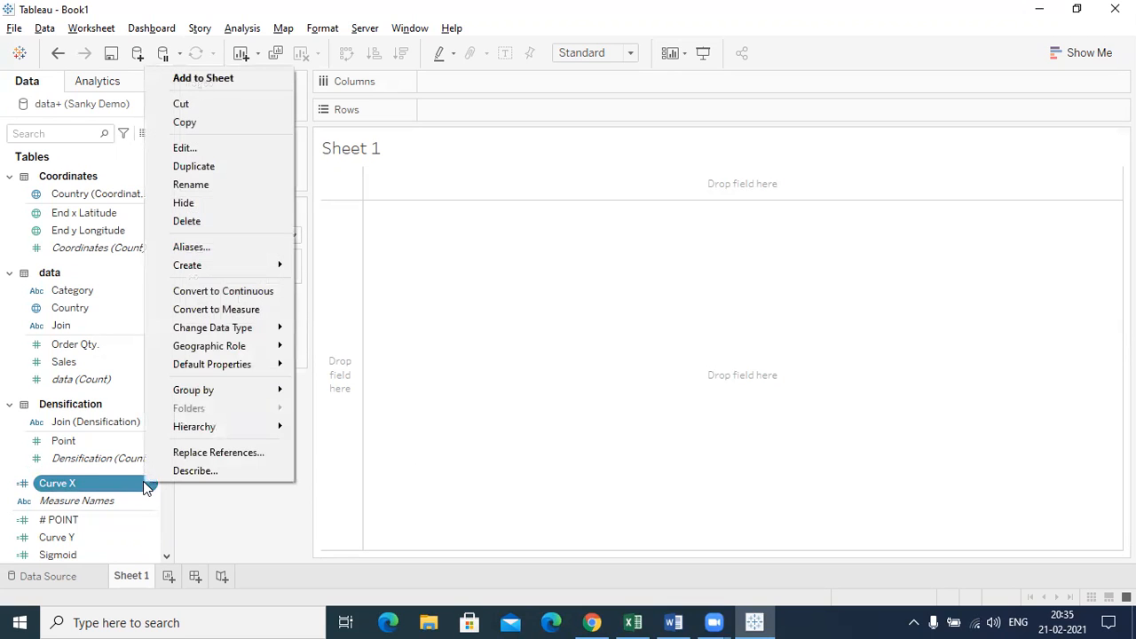
{"action": "mouse_move", "coordinate": [251, 351]}
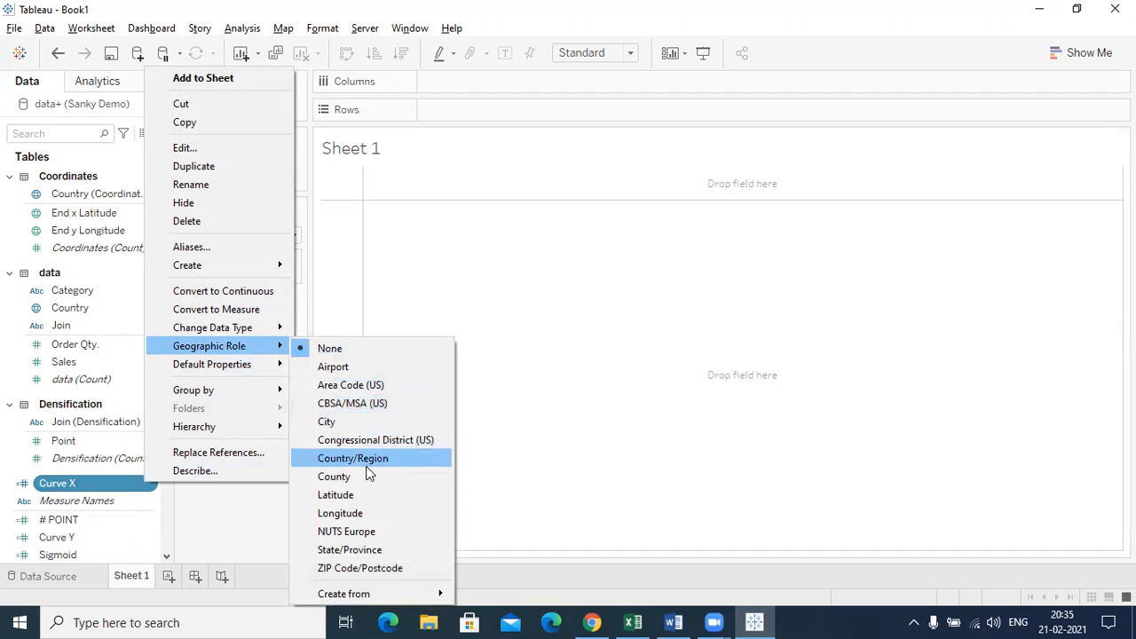
{"action": "left_click", "coordinate": [356, 517]}
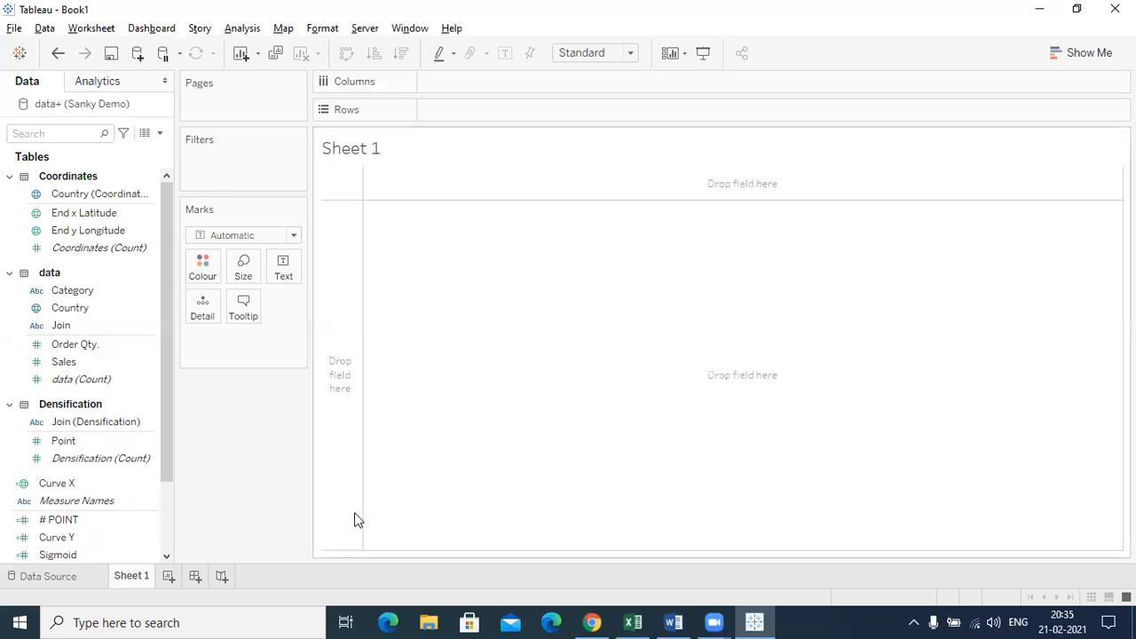
- Convert the Curve Y field to a dimension and assign it the Latitude geographic role
{"action": "left_click", "coordinate": [149, 537]}
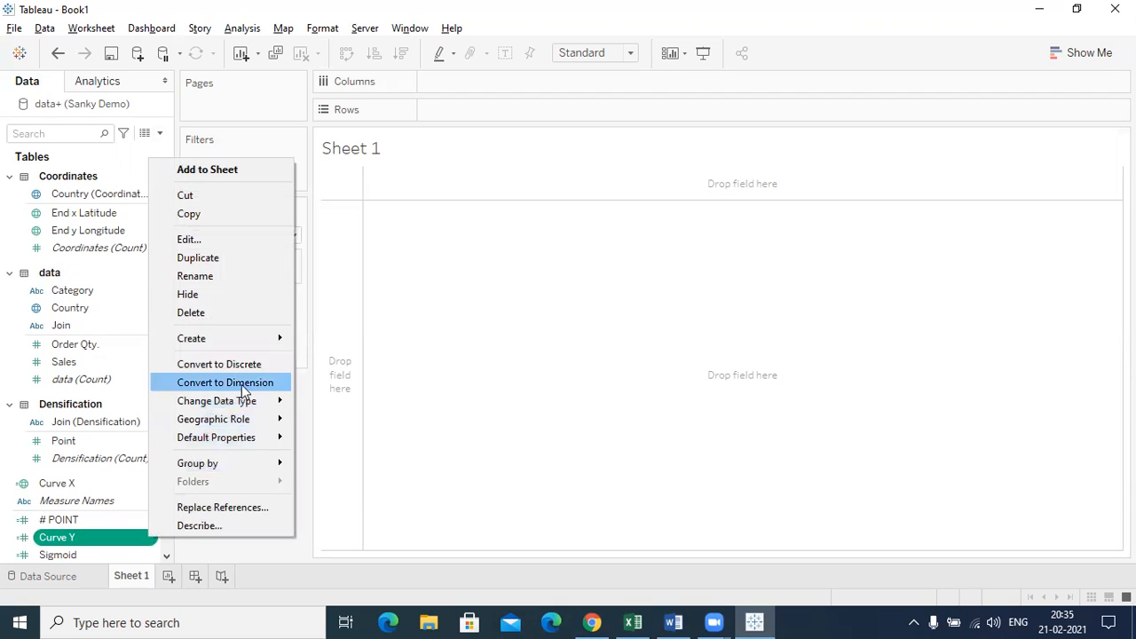
{"action": "left_click", "coordinate": [244, 384]}
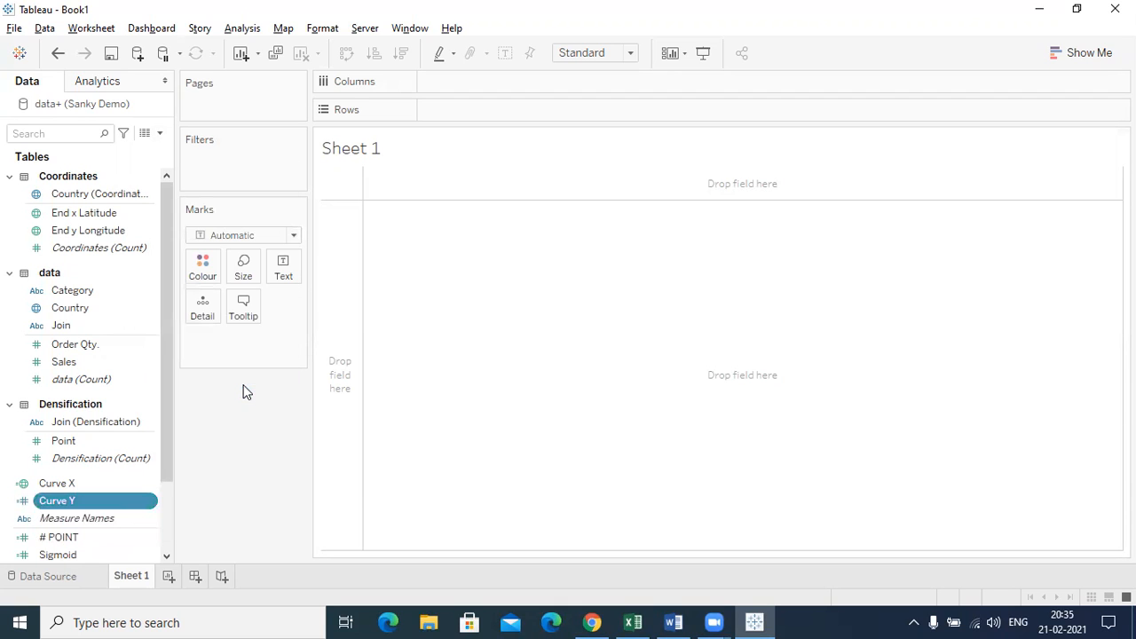
{"action": "left_click", "coordinate": [145, 501]}
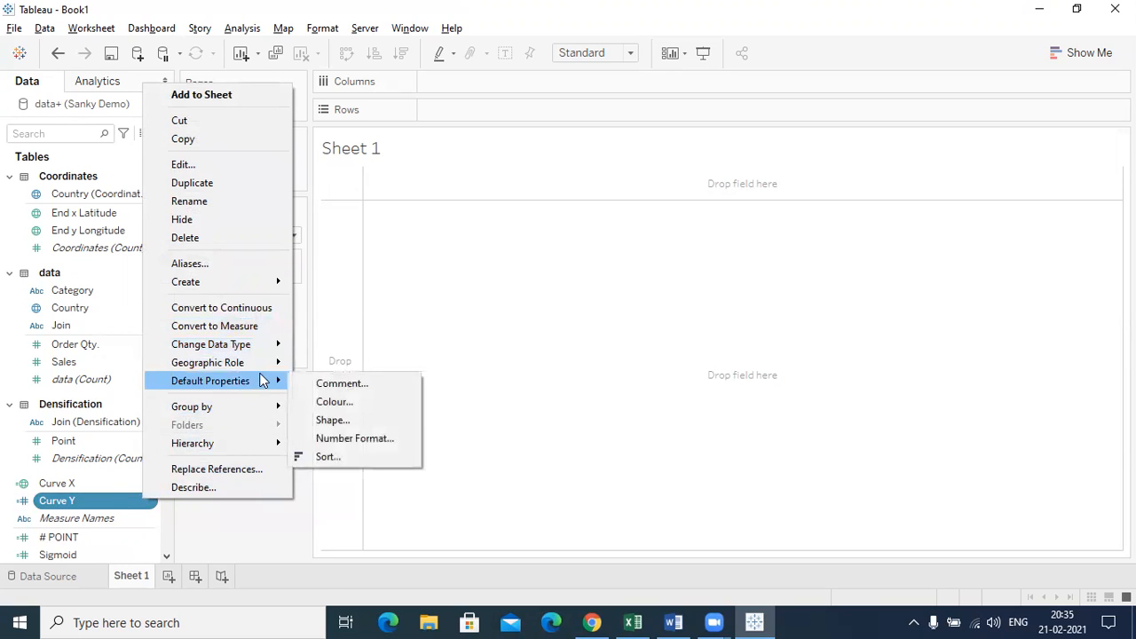
{"action": "mouse_move", "coordinate": [281, 365]}
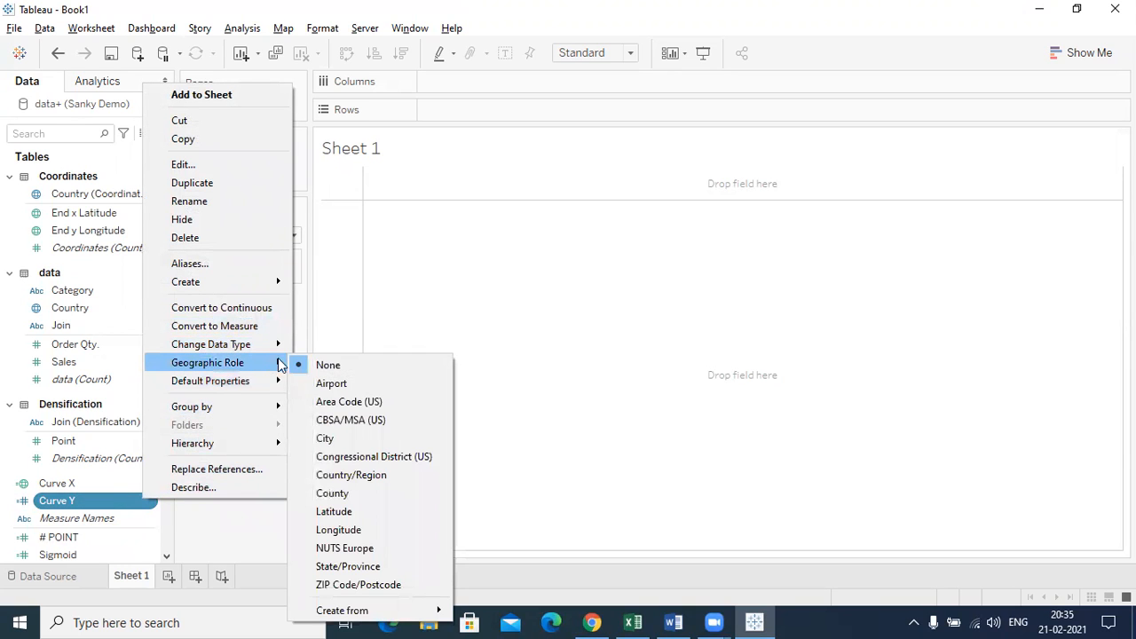
{"action": "left_click", "coordinate": [342, 512]}
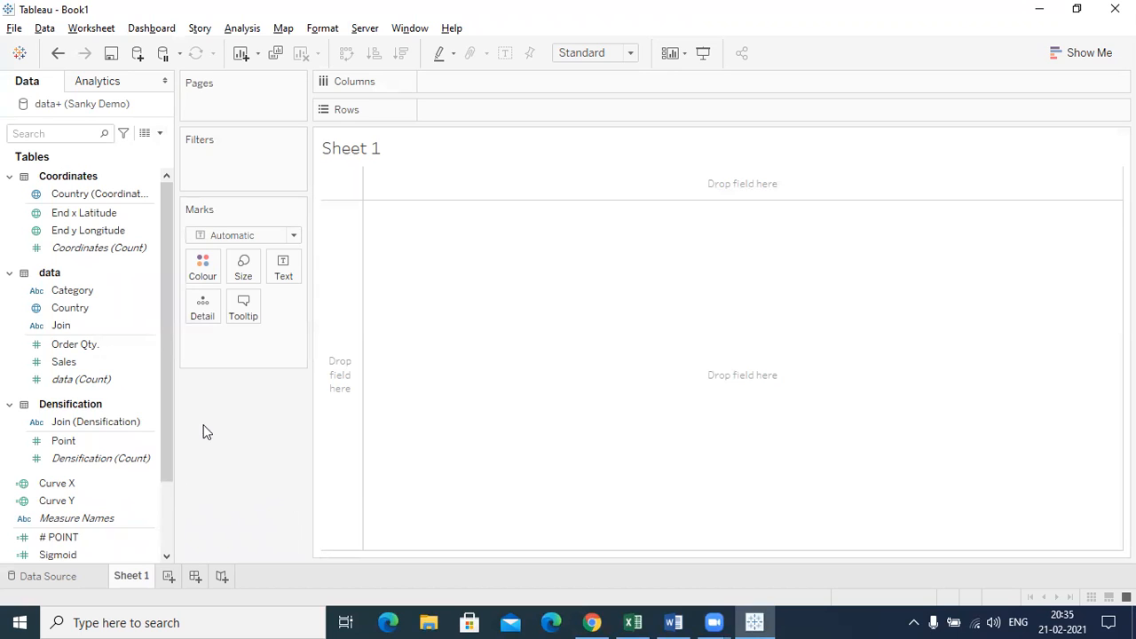
- Plot the curves on Sheet 1 with Curve X on Columns and Curve Y on Rows
{"action": "left_click", "coordinate": [68, 486]}
{"action": "left_click_drag", "start_coordinate": [69, 488], "coordinate": [489, 87]}
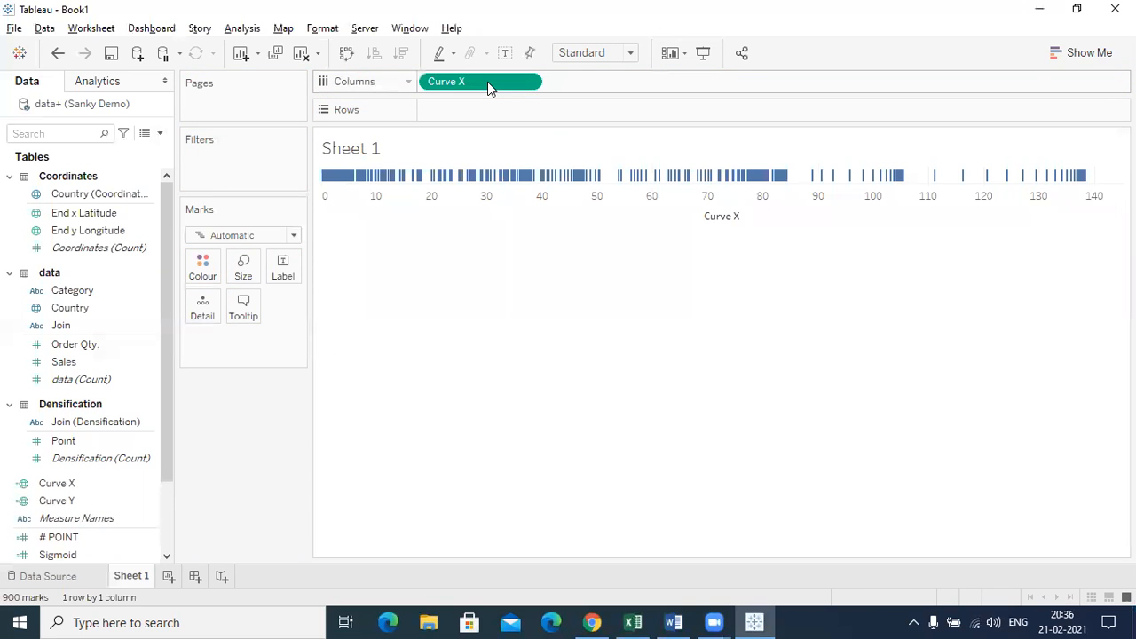
{"action": "mouse_move", "coordinate": [470, 182]}
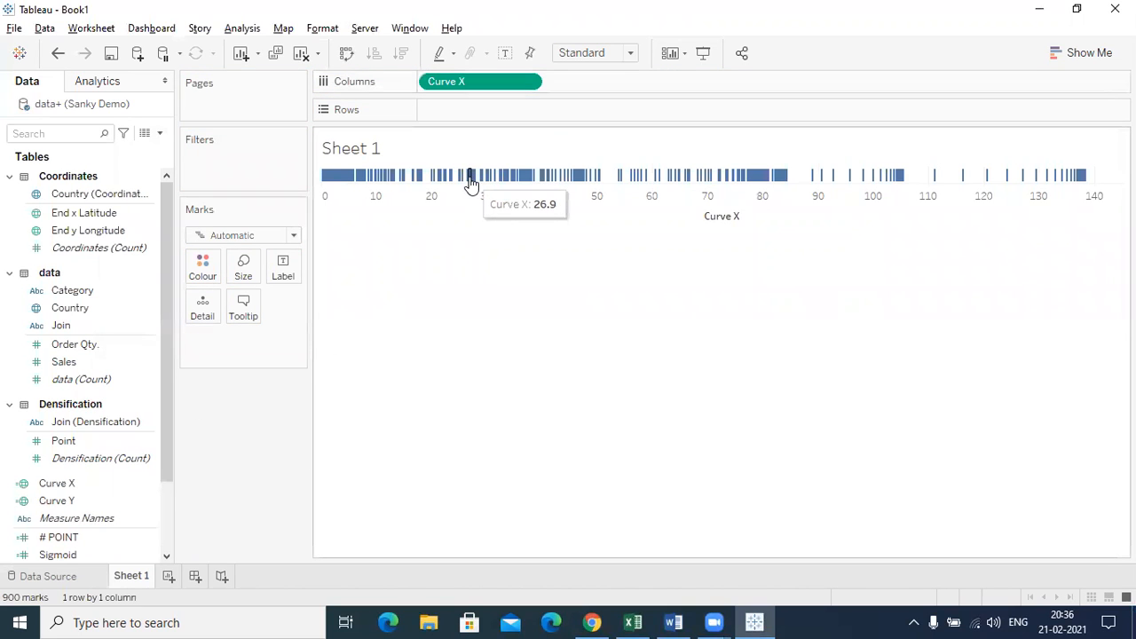
{"action": "mouse_move", "coordinate": [62, 508]}
{"action": "left_mouse_down"}
{"action": "mouse_move", "coordinate": [502, 122]}
{"action": "mouse_move", "coordinate": [482, 129]}
{"action": "mouse_move", "coordinate": [464, 115]}
{"action": "left_mouse_up"}
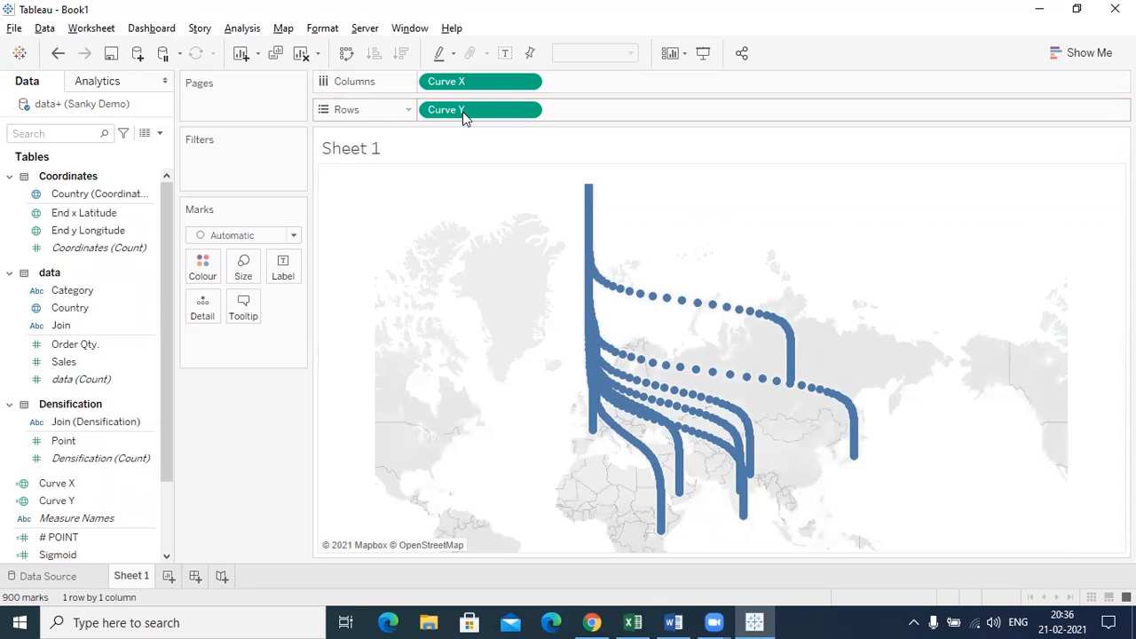
- Try to change the mark type of the Sheet 1 map to Line
{"action": "left_click", "coordinate": [294, 237]}
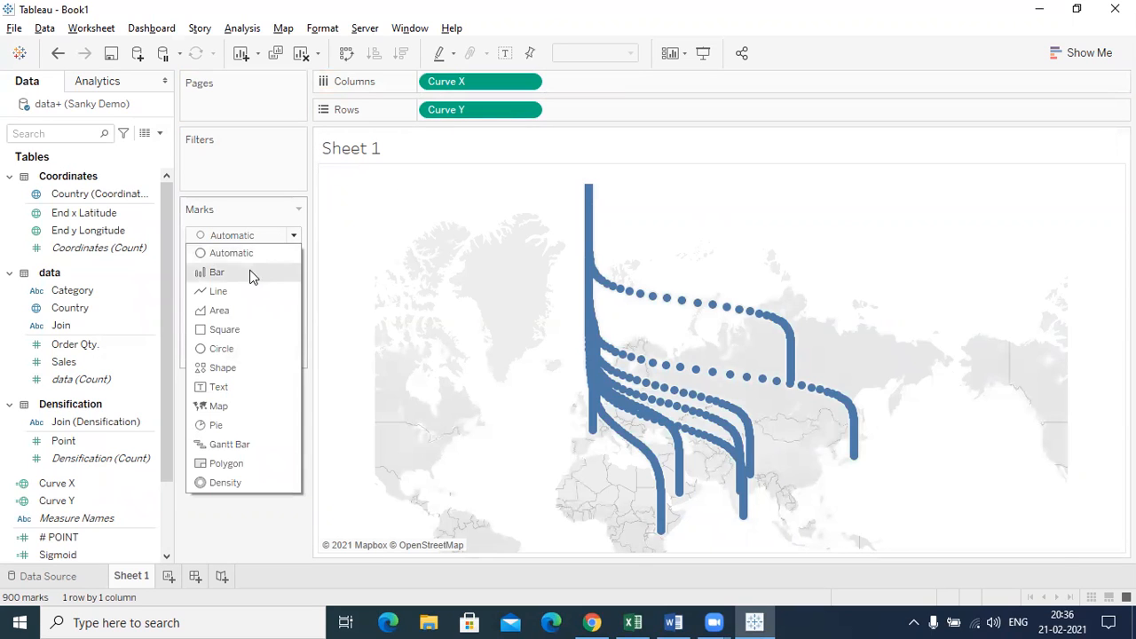
{"action": "left_click", "coordinate": [238, 289]}
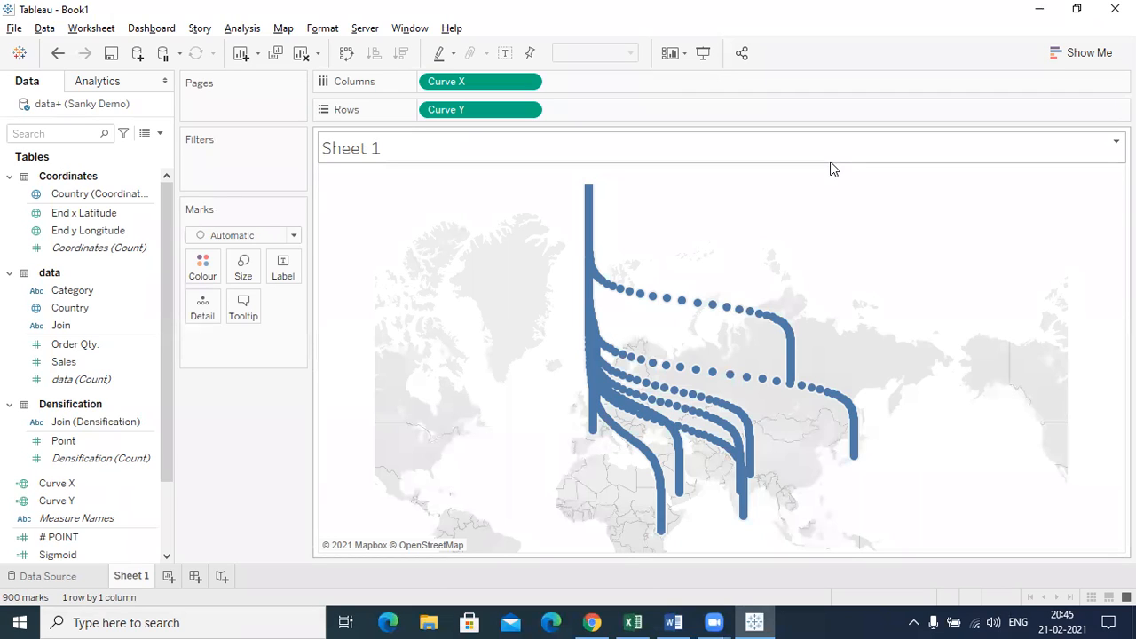
{"action": "left_click", "coordinate": [161, 134]}
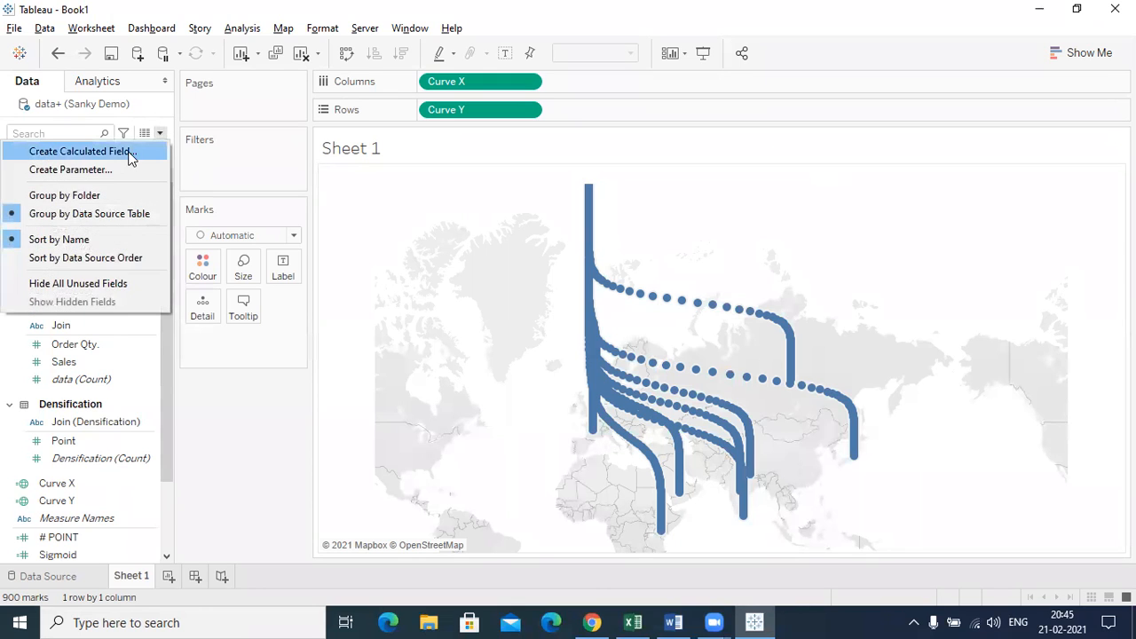
{"action": "left_click", "coordinate": [129, 153]}
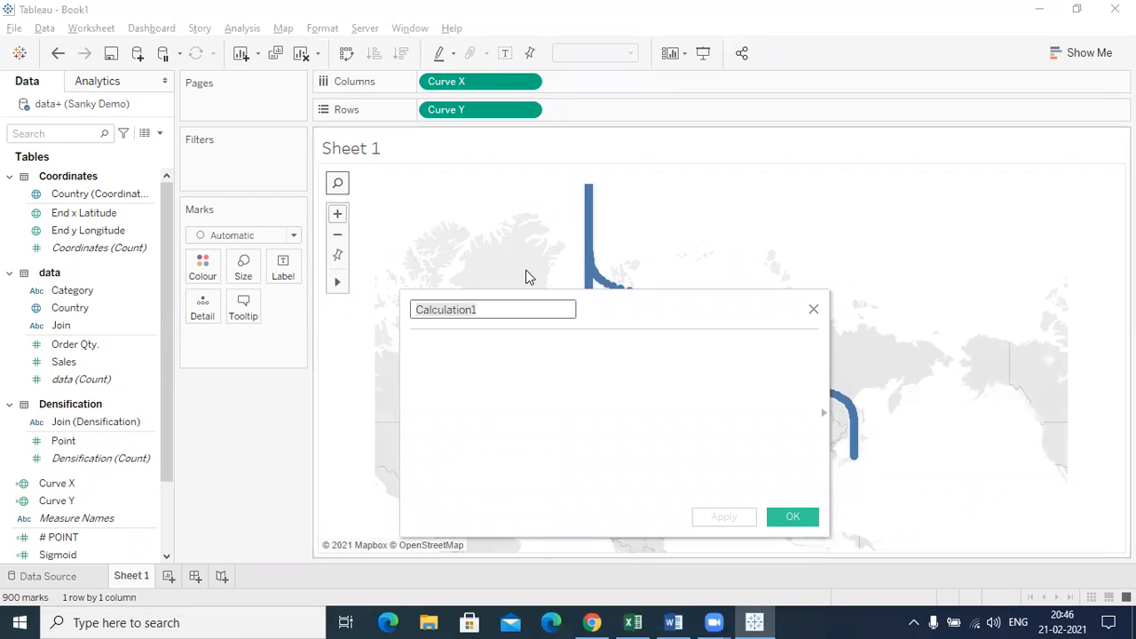
{"action": "left_click", "coordinate": [813, 309]}
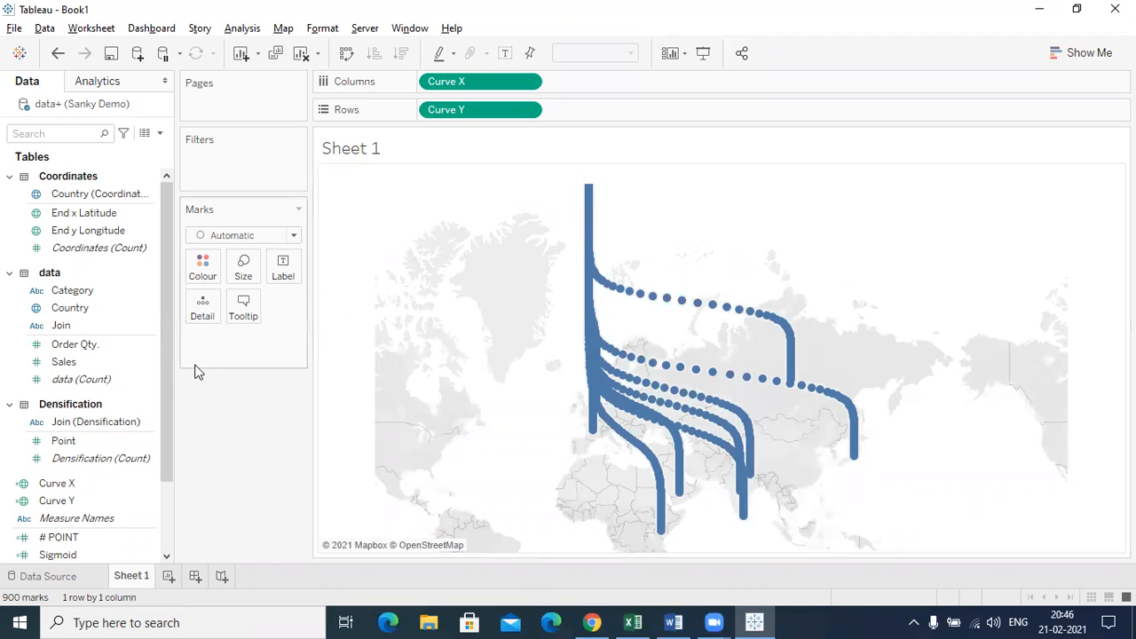
- Edit the startX calculated field, replacing its formula with the opening of a CASE statement on Category: CASE ([Category])
{"action": "left_click_drag", "start_coordinate": [164, 369], "coordinate": [170, 438]}
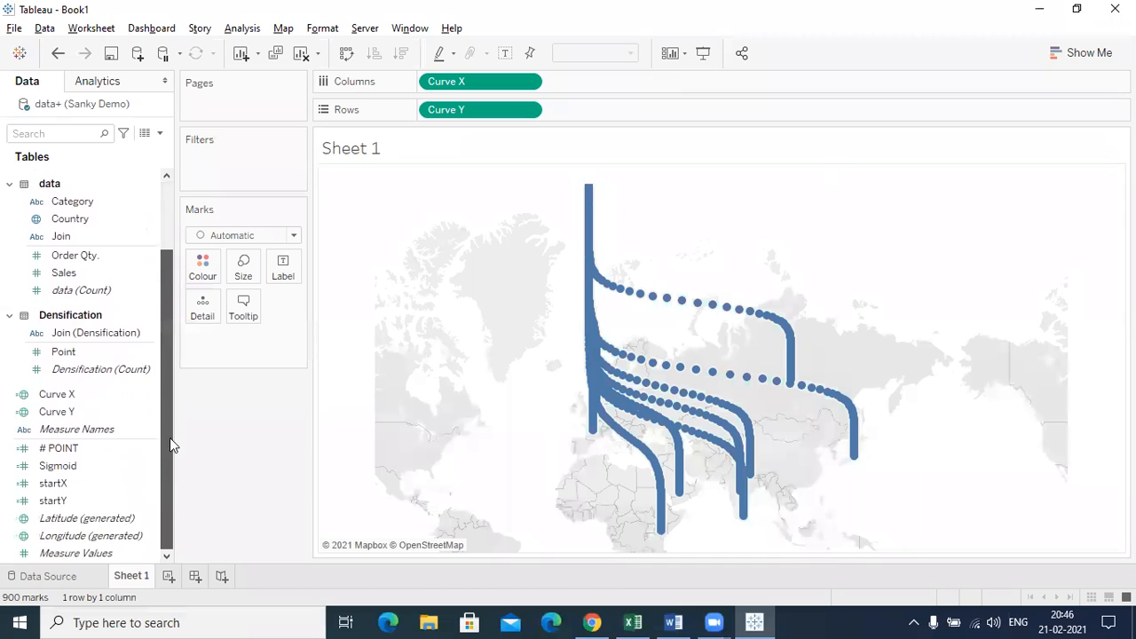
{"action": "left_click", "coordinate": [129, 482]}
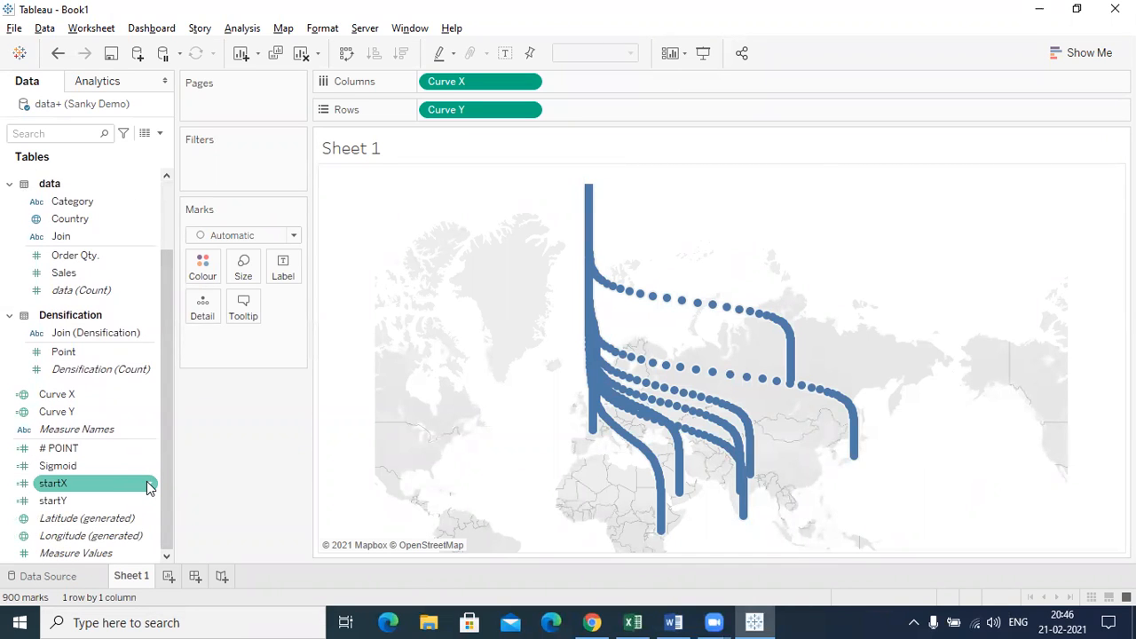
{"action": "left_click", "coordinate": [149, 483]}
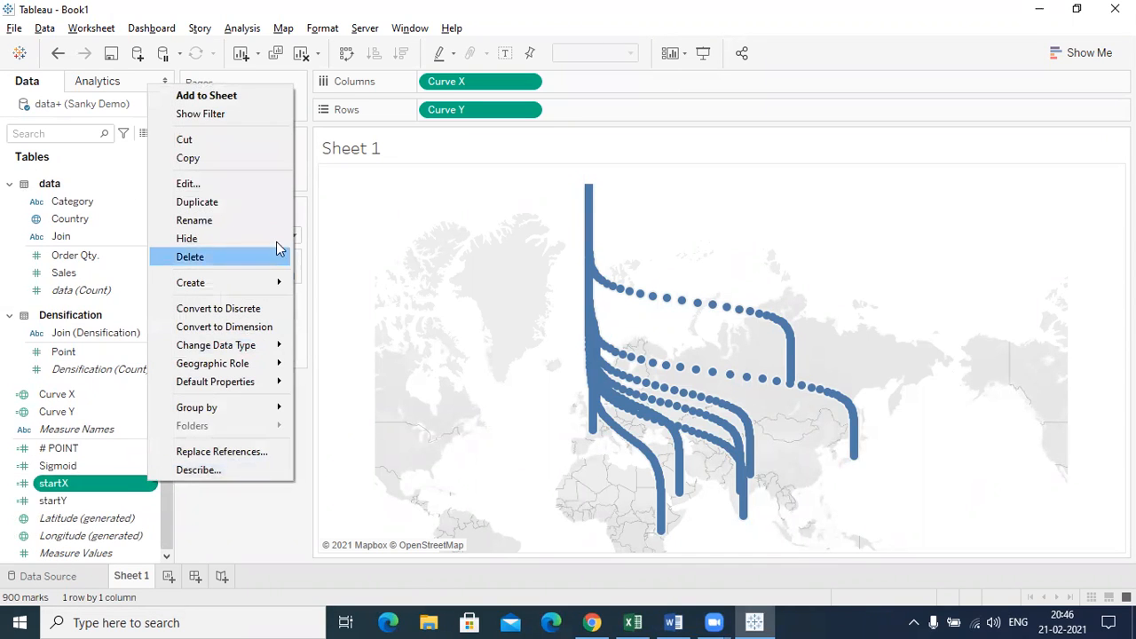
{"action": "left_click", "coordinate": [242, 182]}
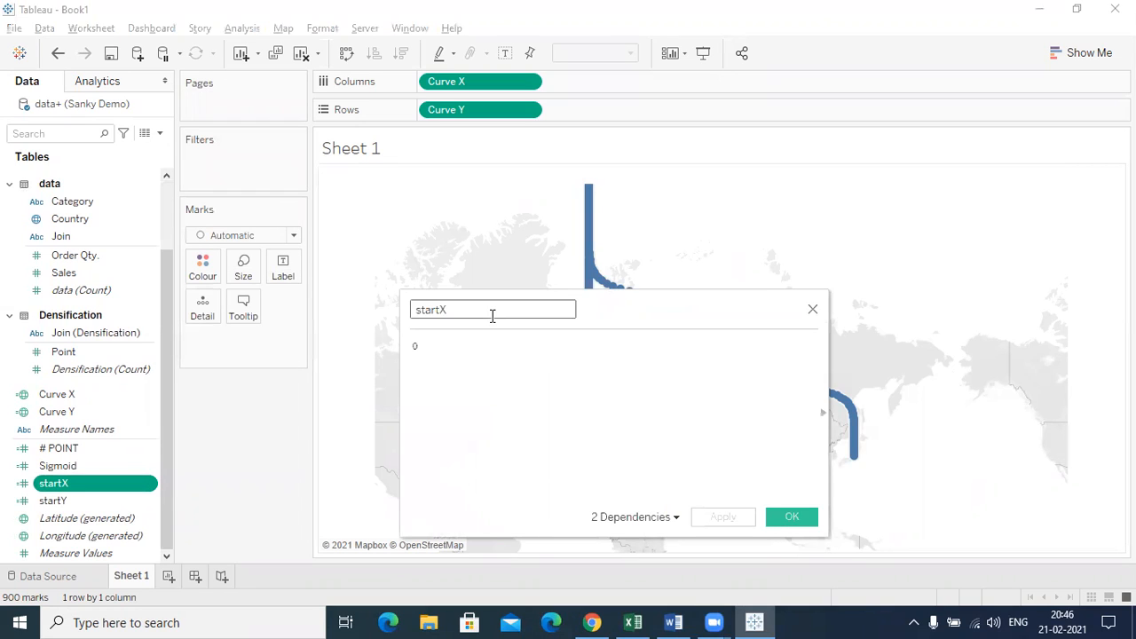
{"action": "key", "text": "BackSpace"}
{"action": "type", "text": "case"}
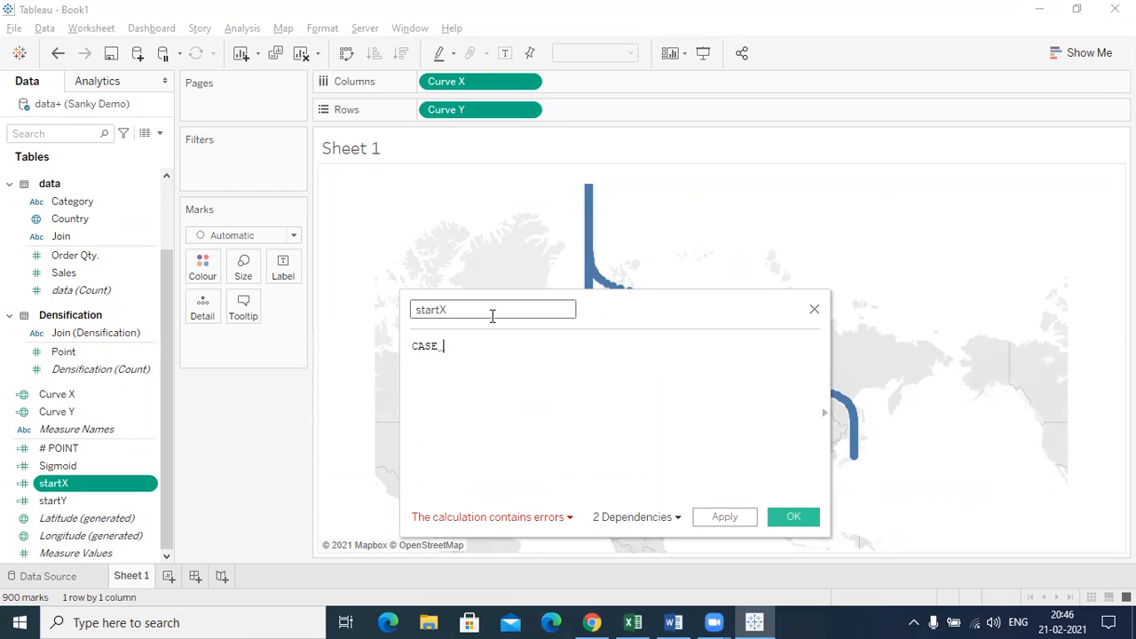
{"action": "type", "text": " ("}
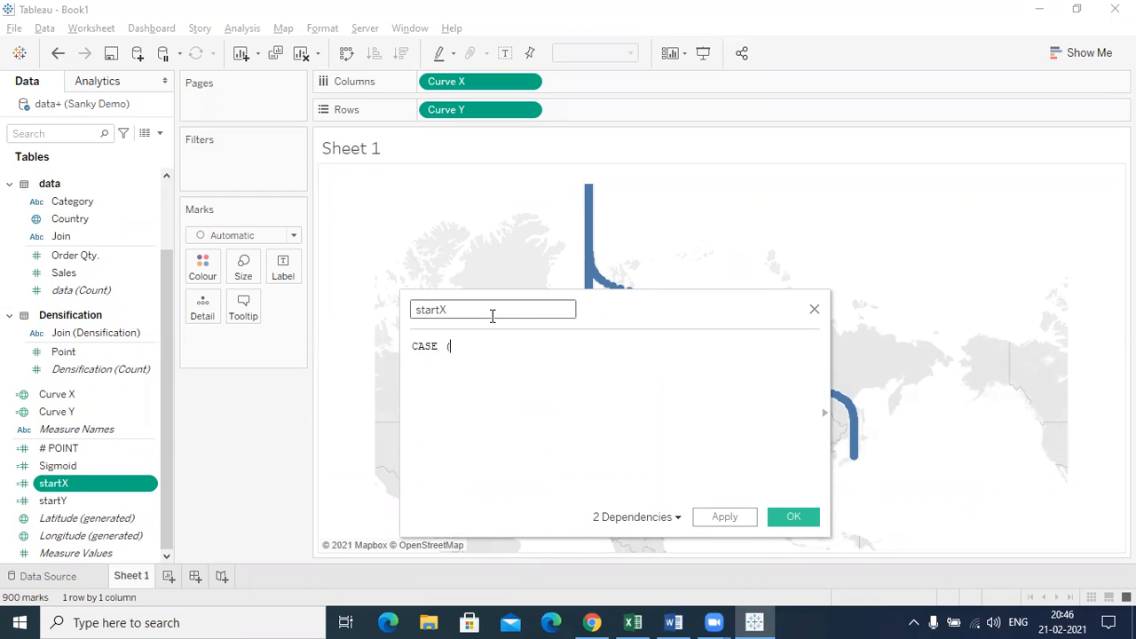
{"action": "type", "text": "Cate"}
{"action": "key", "text": "Return"}
{"action": "type", "text": "),"}
{"action": "key", "text": "BackSpace"}
- Add the branch WHEN 'Food' THEN 25 to the CASE statement in the startX formula
{"action": "key", "text": "Return"}
{"action": "type", "text": "whe"}
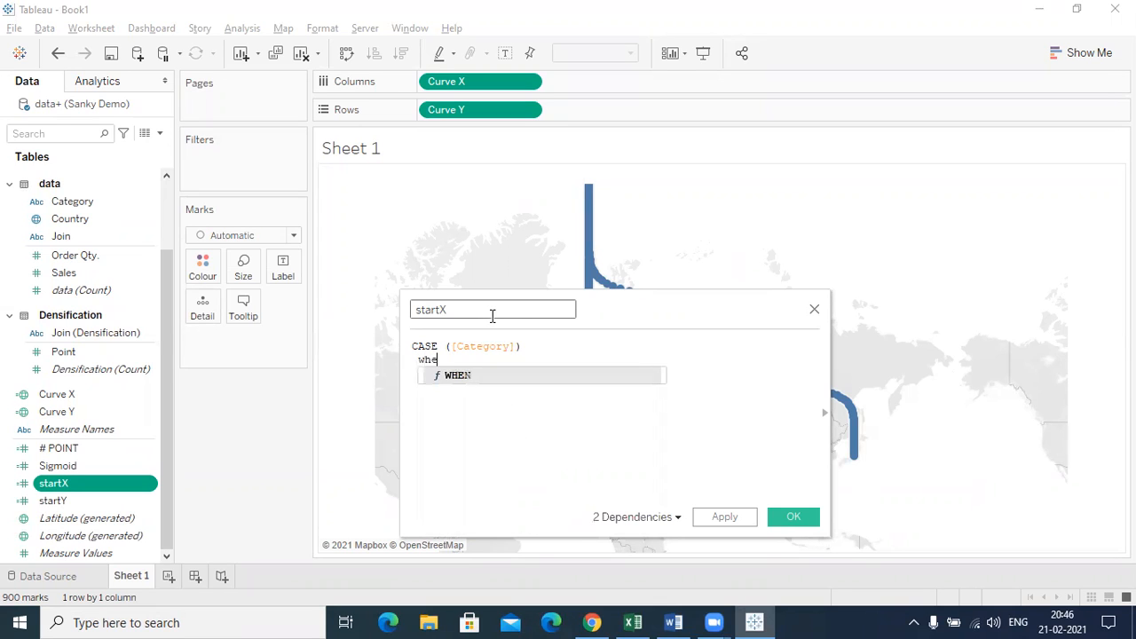
{"action": "key", "text": "Return"}
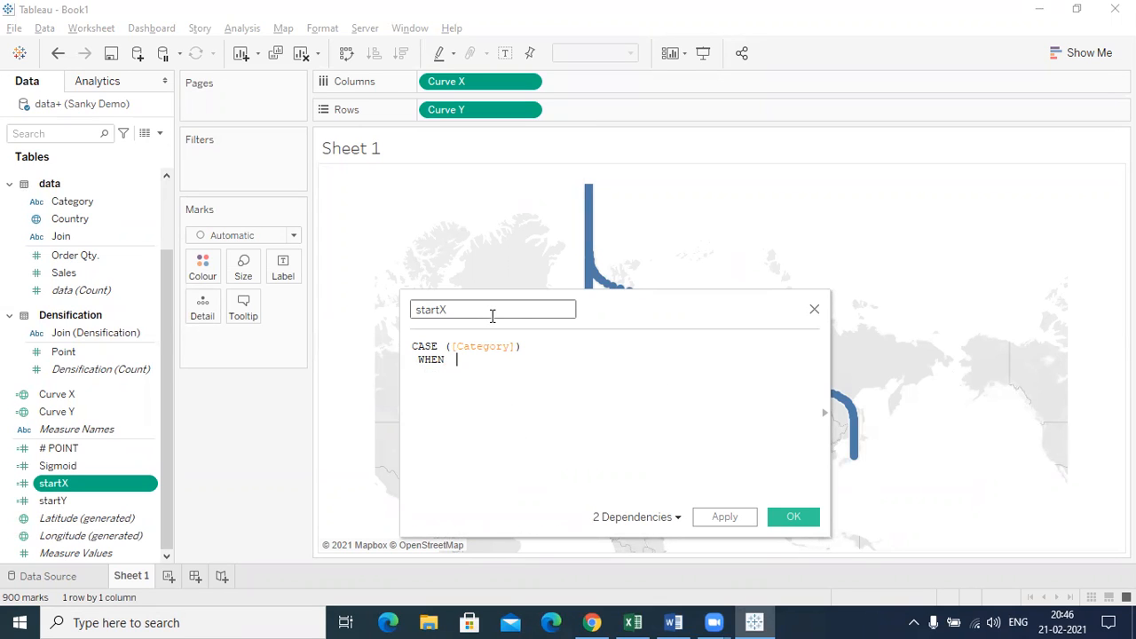
{"action": "type", "text": "'Food"}
{"action": "key", "text": "BackSpace"}
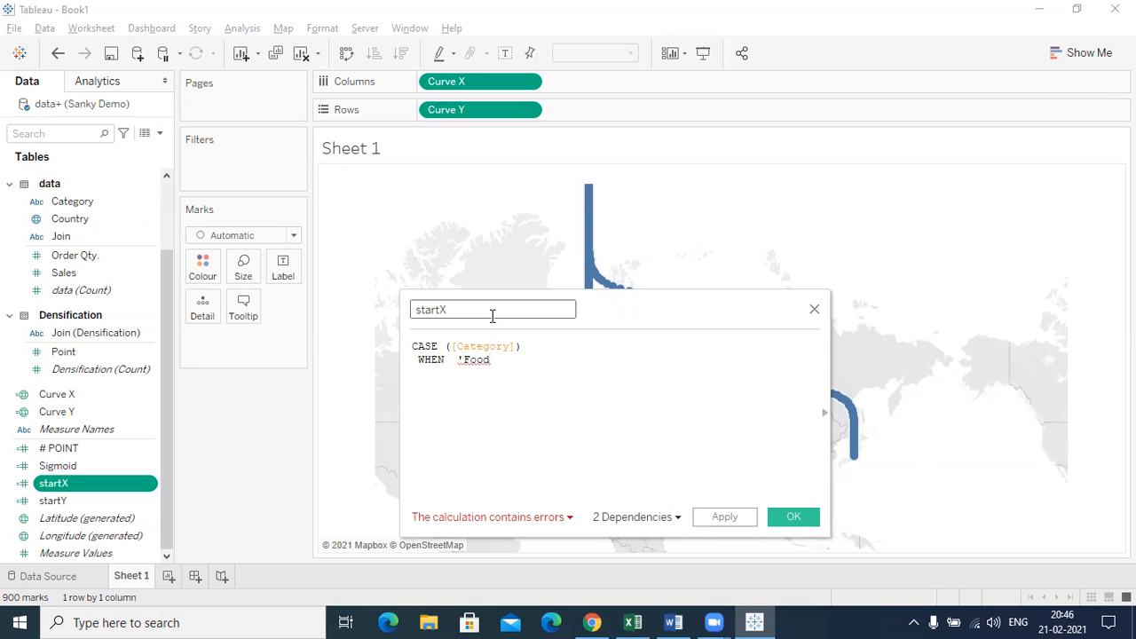
{"action": "type", "text": "'"}
{"action": "key", "text": "BackSpace"}
{"action": "type", "text": "'"}
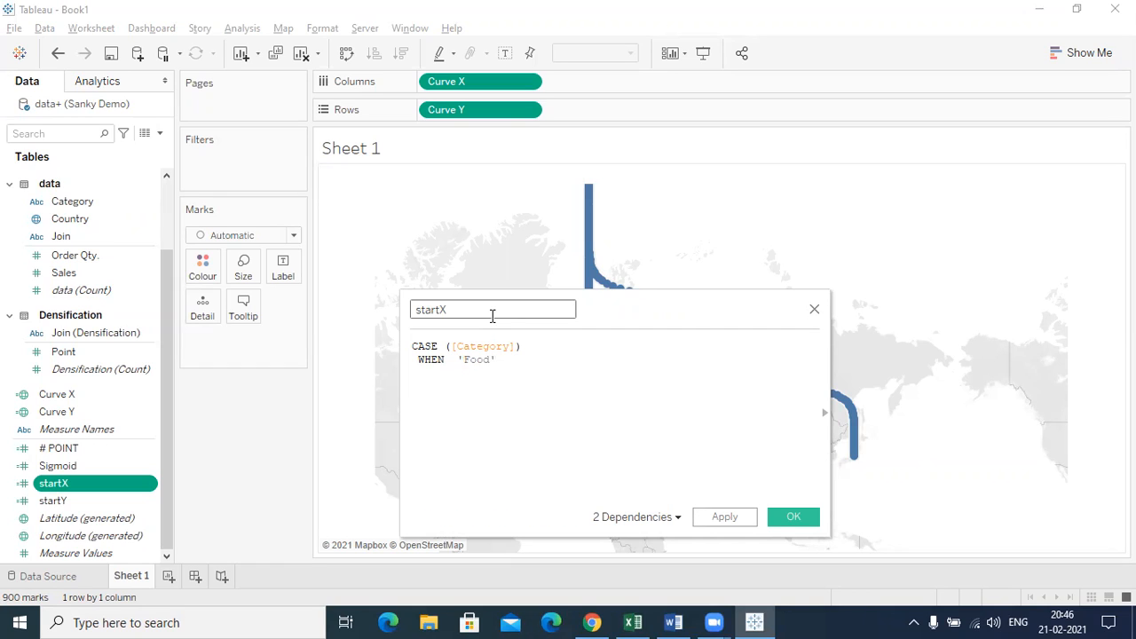
{"action": "type", "text": " tge"}
{"action": "key", "text": "BackSpace"}
{"action": "key", "text": "BackSpace"}
{"action": "type", "text": "hen"}
{"action": "key", "text": "BackSpace"}
{"action": "key", "text": "BackSpace"}
{"action": "key", "text": "Return"}
{"action": "type", "text": "25"}
- Add the branch WHEN 'Electronics' THEN 120 on a new line of the startX CASE formula
{"action": "key", "text": "Return"}
{"action": "type", "text": "whe"}
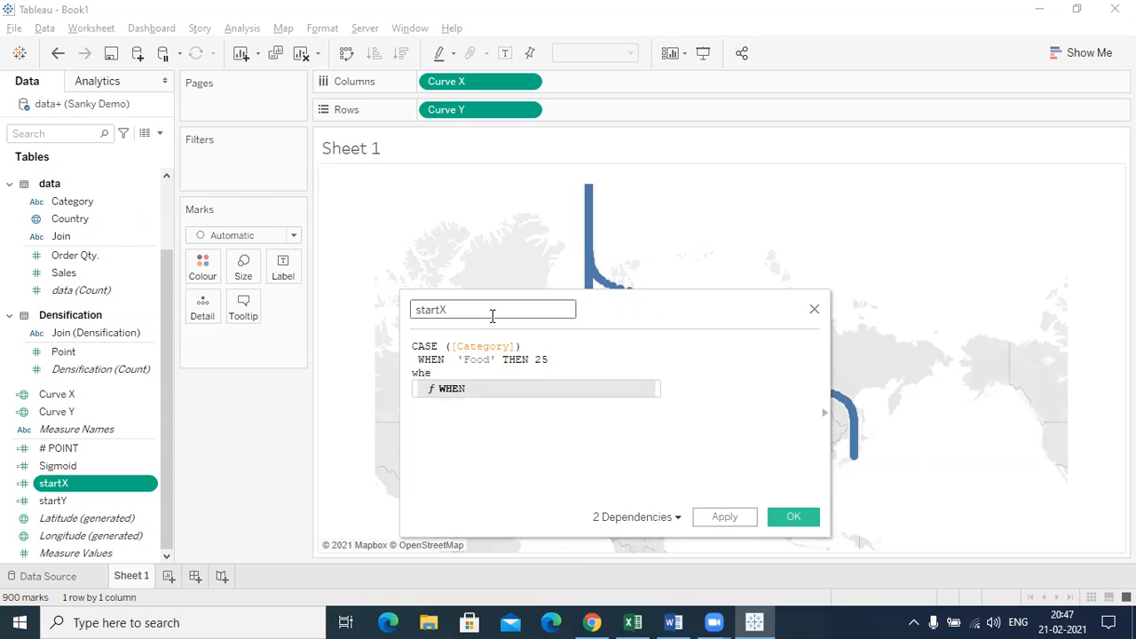
{"action": "key", "text": "Return"}
{"action": "type", "text": "\""}
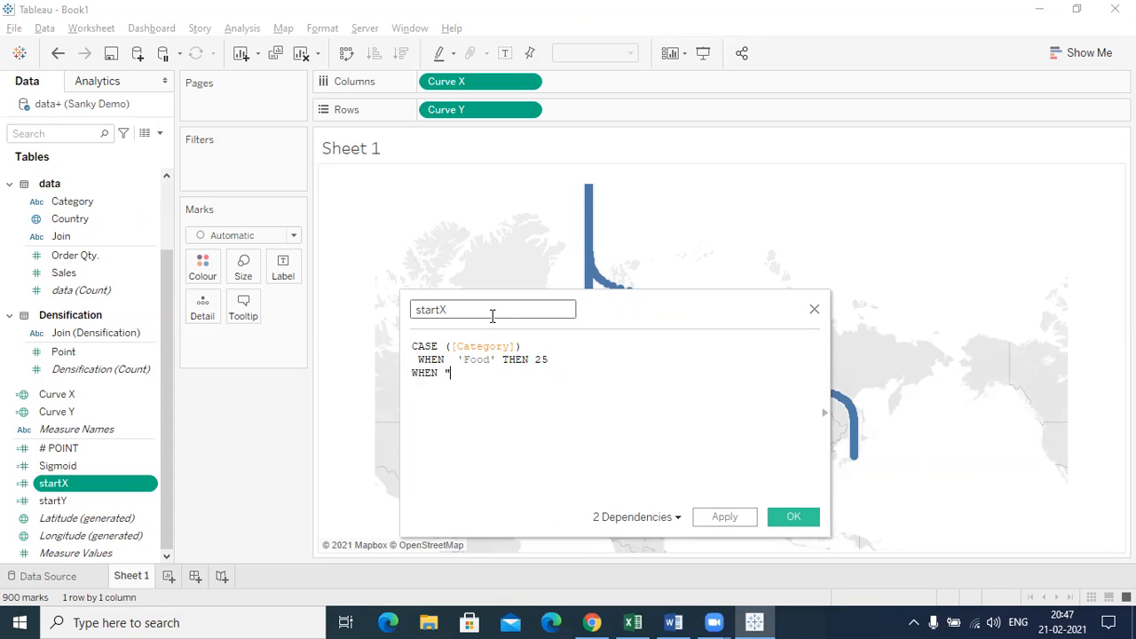
{"action": "key", "text": "BackSpace"}
{"action": "type", "text": "'Electronics' the"}
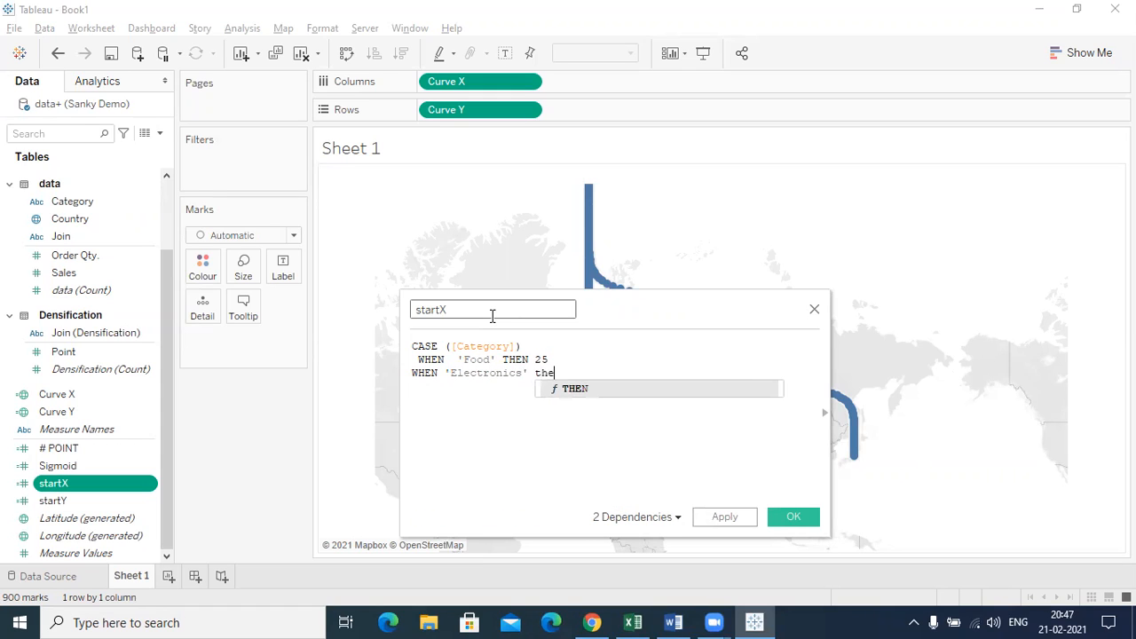
{"action": "key", "text": "Return"}
{"action": "type", "text": "120"}
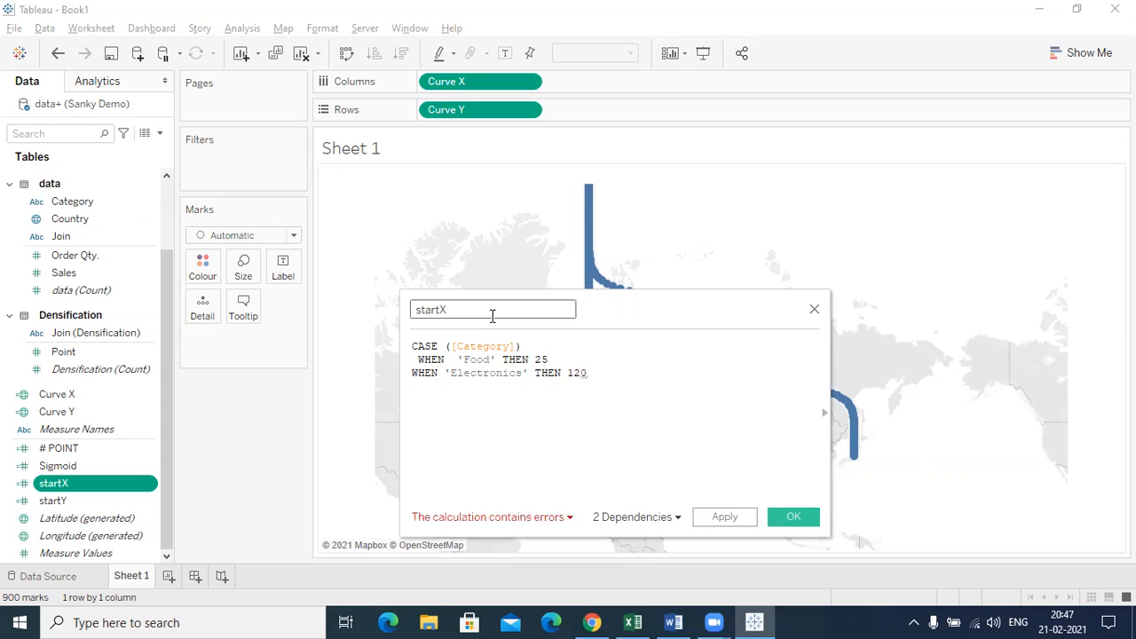
- Add the branch WHEN 'Luggage' THEN 130 on a new line of the startX CASE formula
{"action": "key", "text": "Return"}
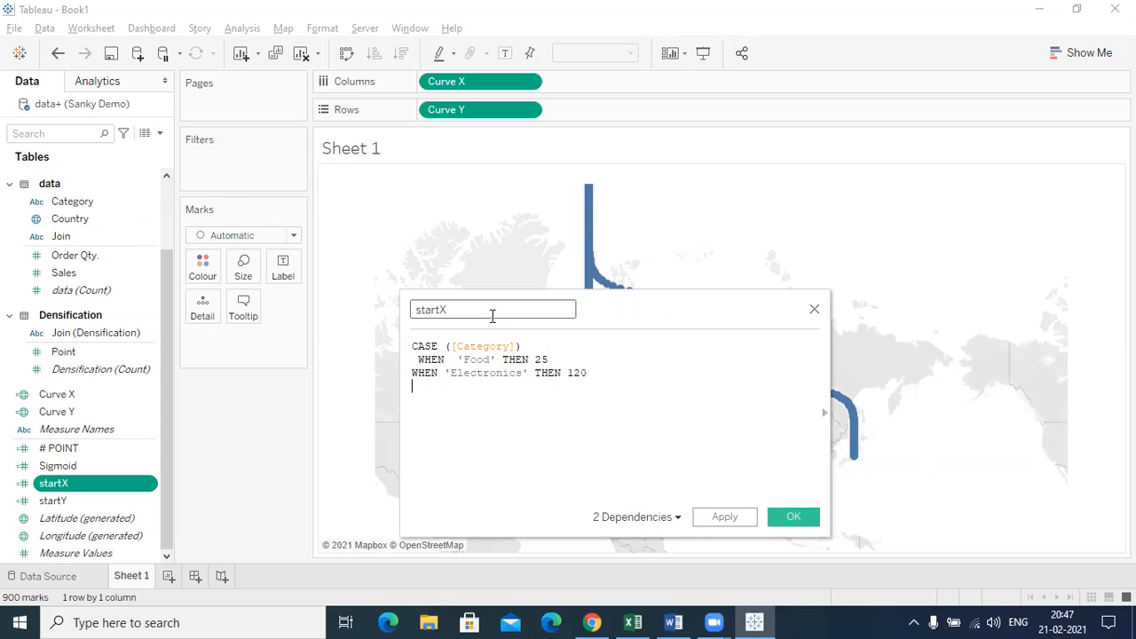
{"action": "type", "text": "when"}
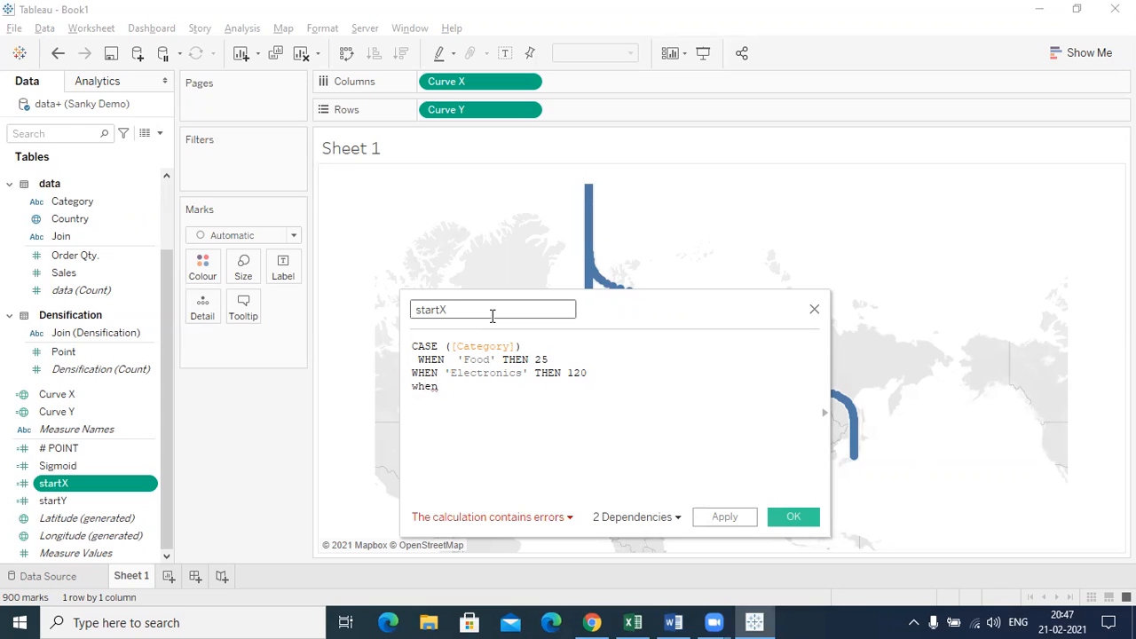
{"action": "key", "text": "BackSpace"}
{"action": "key", "text": "Return"}
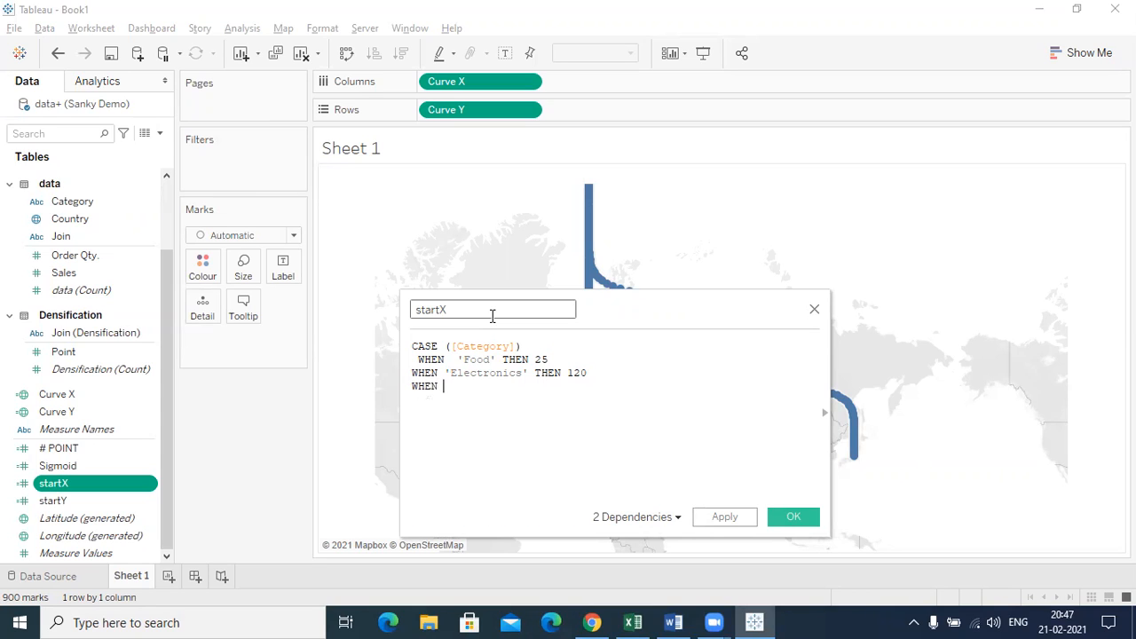
{"action": "type", "text": "'Luggage'the"}
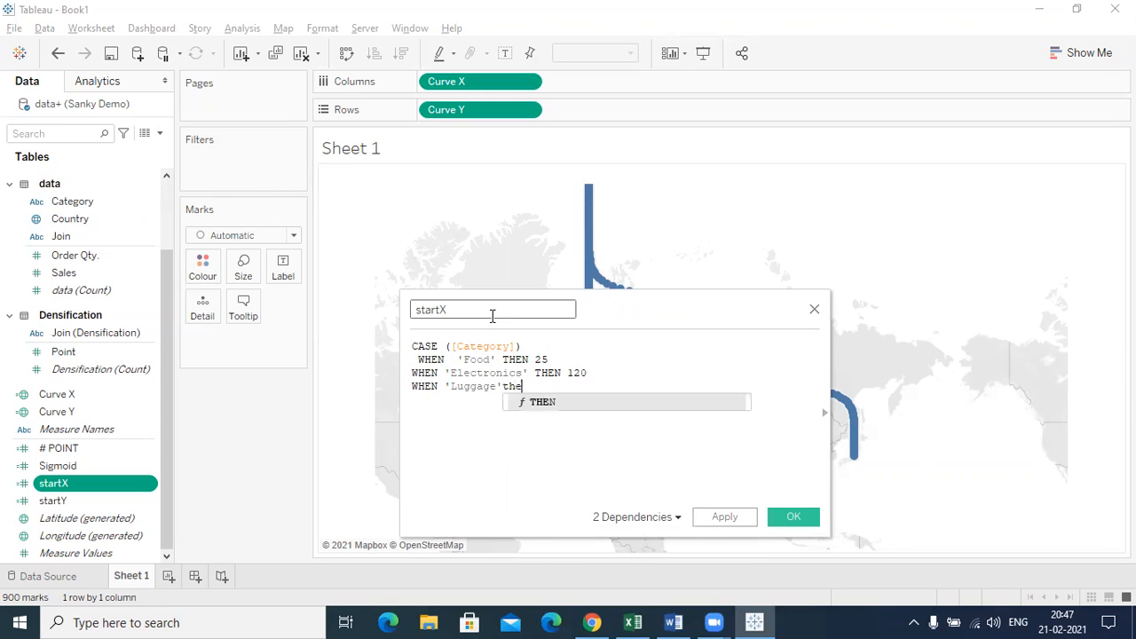
{"action": "key", "text": "Return"}
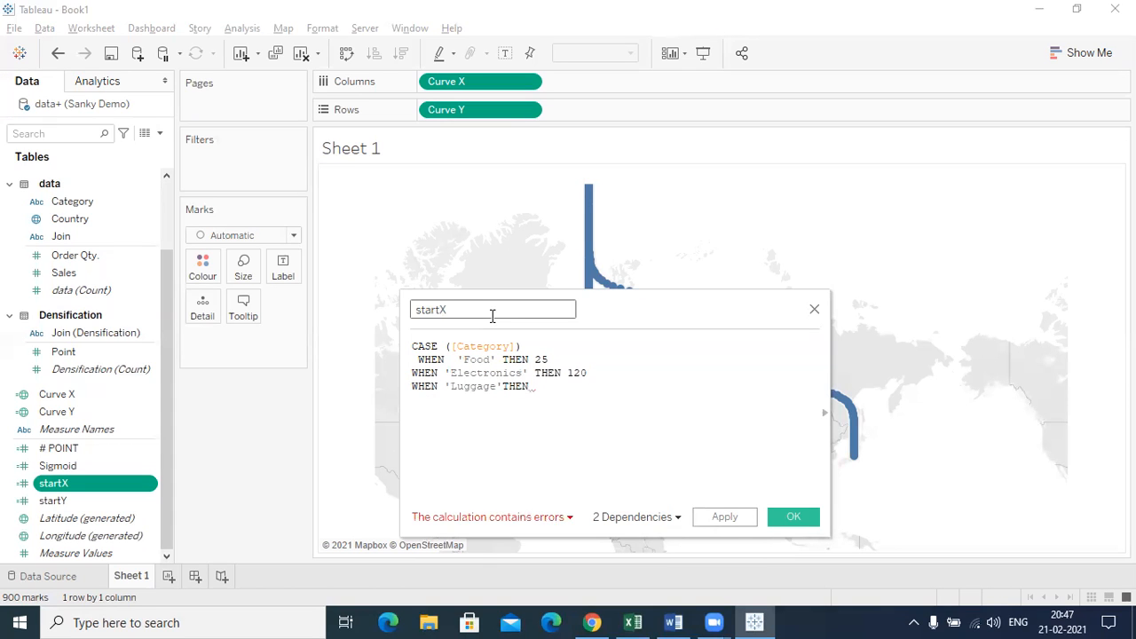
{"action": "type", "text": "130"}
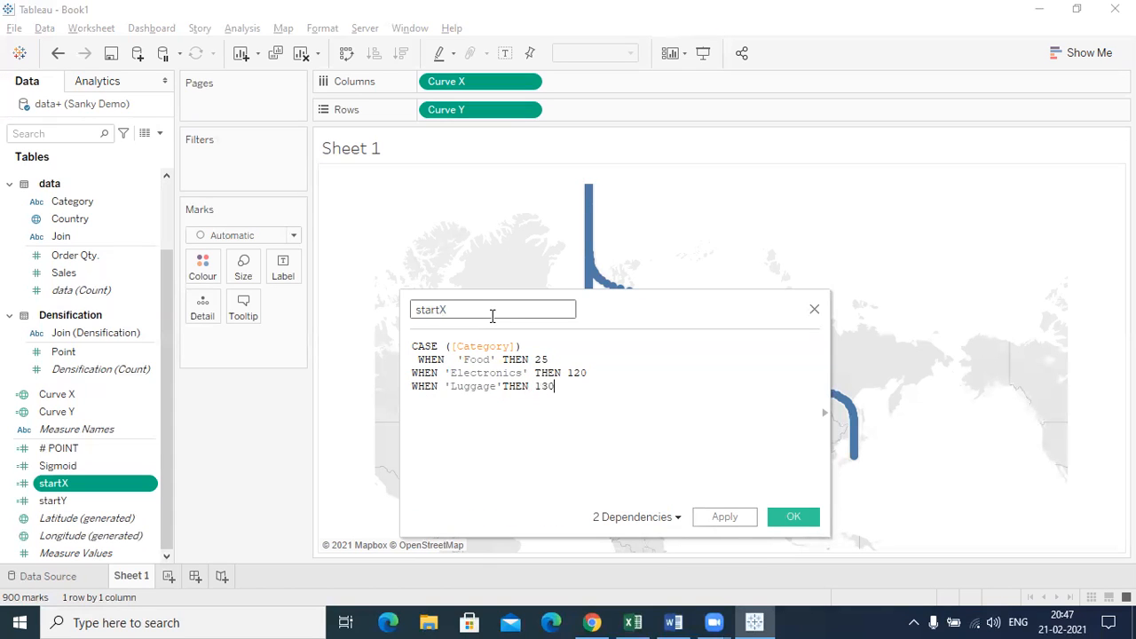
- Add the branch WHEN 'Stationery' THEN 150 on a new line of the startX CASE formula
{"action": "key", "text": "Return"}
{"action": "type", "text": "whe"}
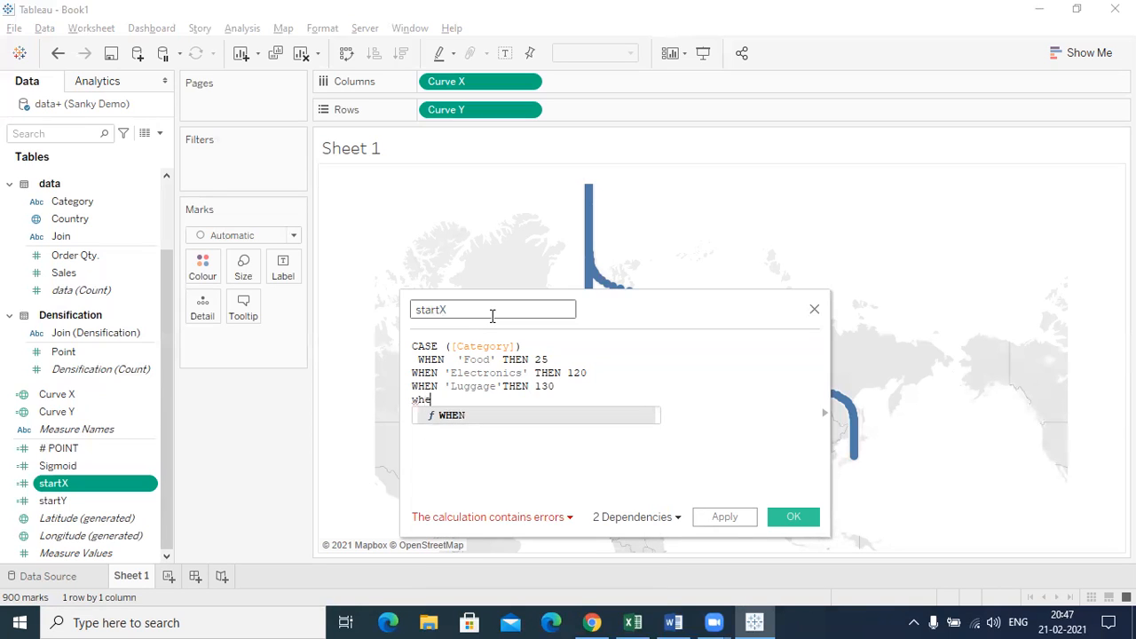
{"action": "key", "text": "Return"}
{"action": "type", "text": "'"}
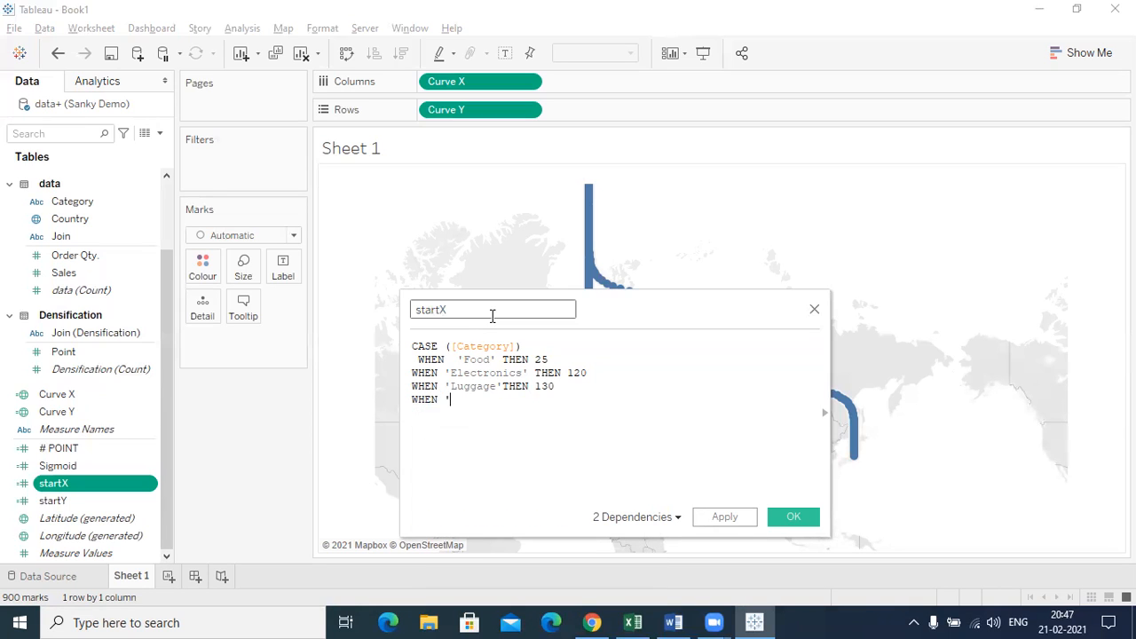
{"action": "type", "text": "Stationery' THEN"}
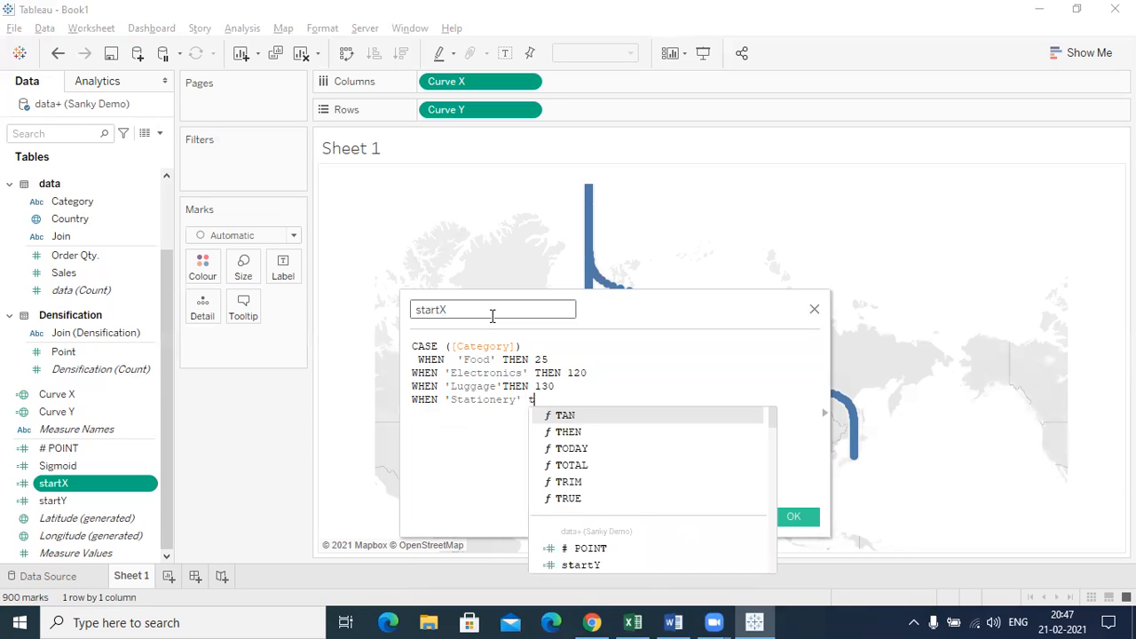
{"action": "type", "text": " 150"}
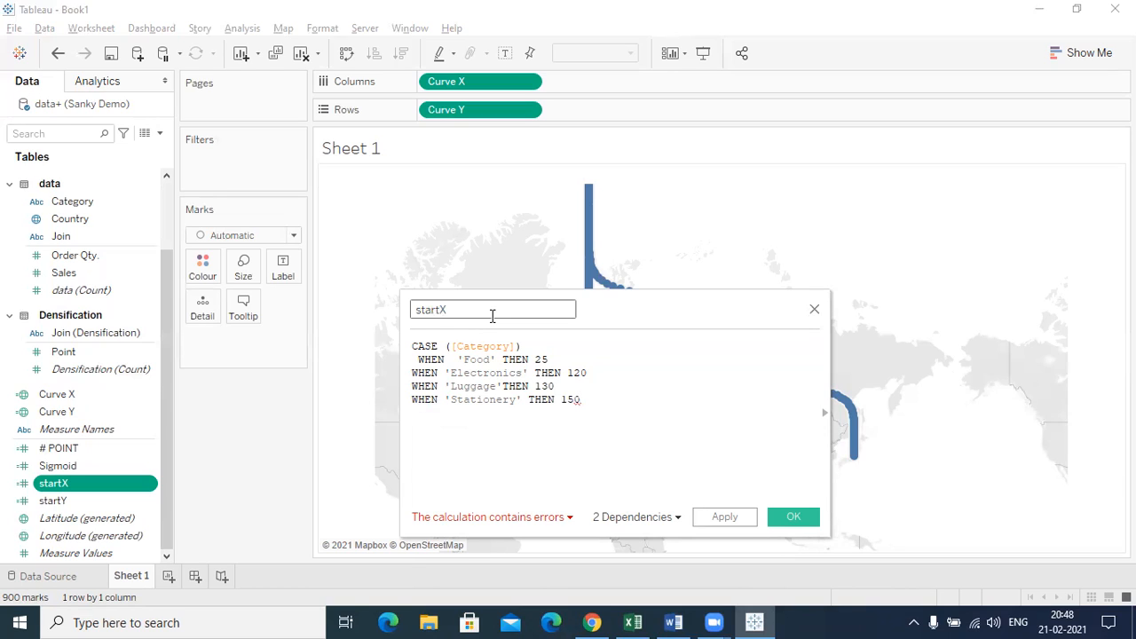
- Close the startX CASE statement with END and save the calculated field
{"action": "key", "text": "Return"}
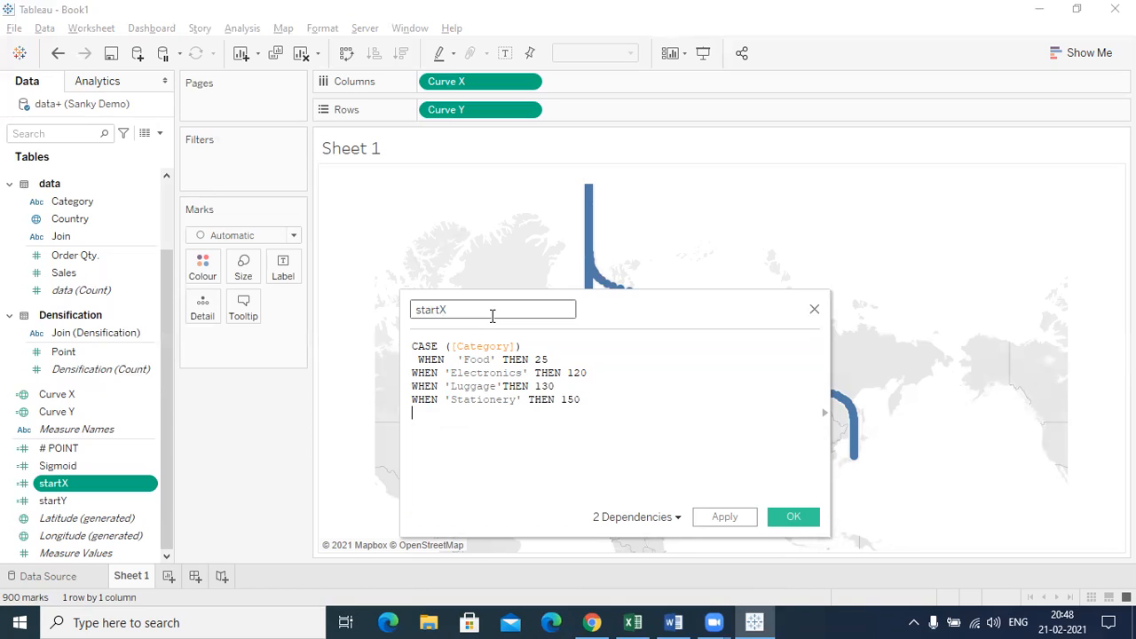
{"action": "type", "text": "end"}
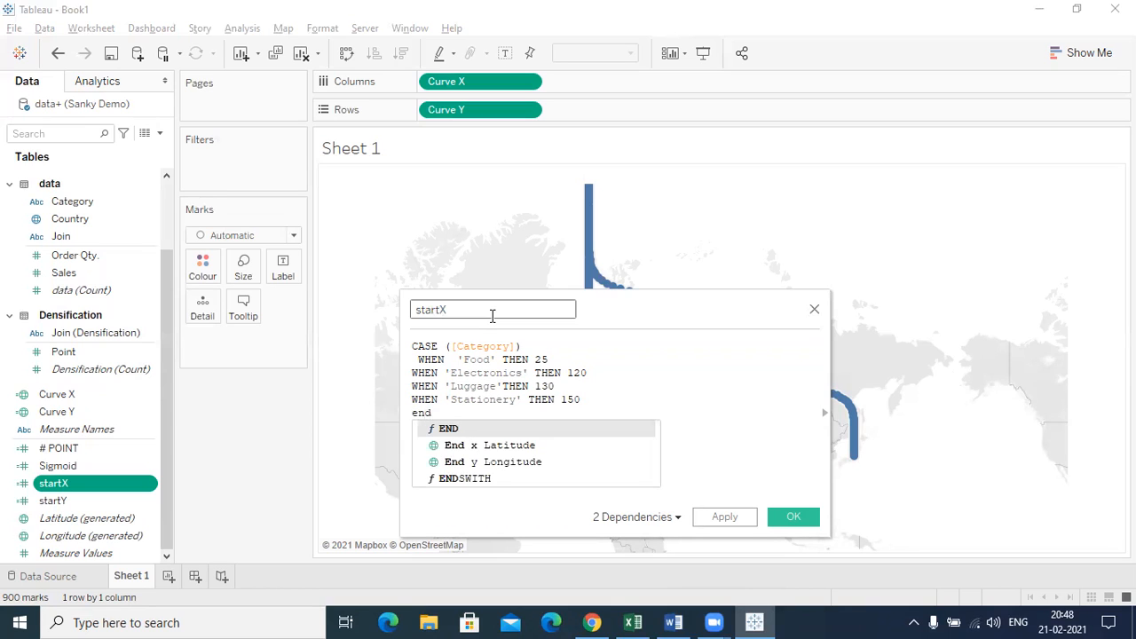
{"action": "key", "text": "Return"}
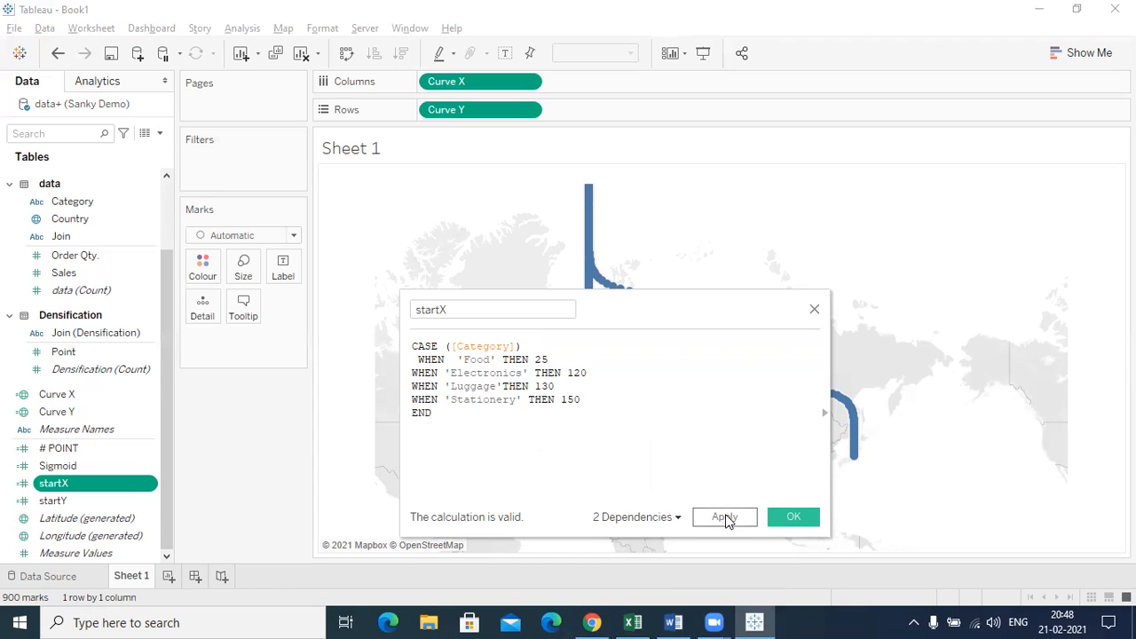
{"action": "left_click", "coordinate": [793, 517]}
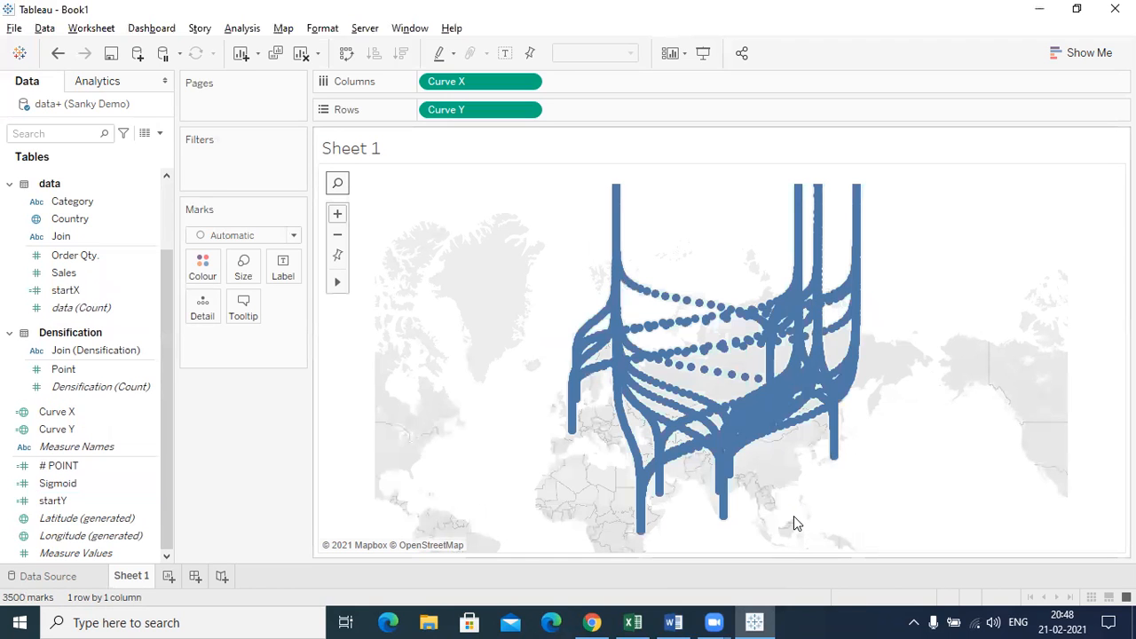
- Colour the map marks by Category and set their mark type to Line
{"action": "mouse_move", "coordinate": [821, 235]}
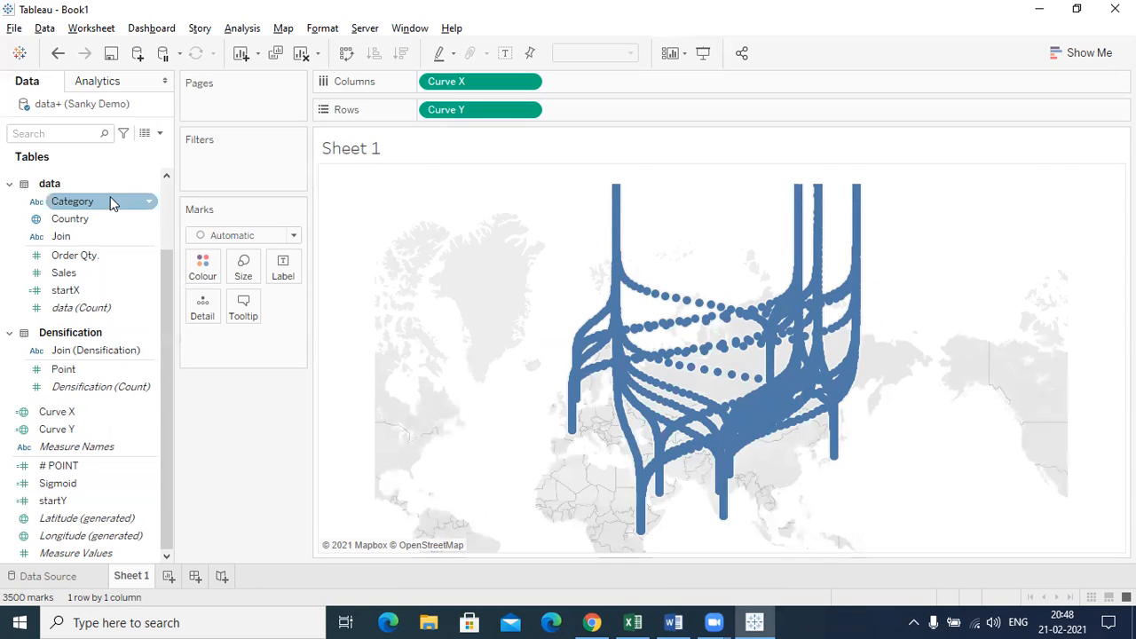
{"action": "left_click_drag", "start_coordinate": [93, 204], "coordinate": [204, 266]}
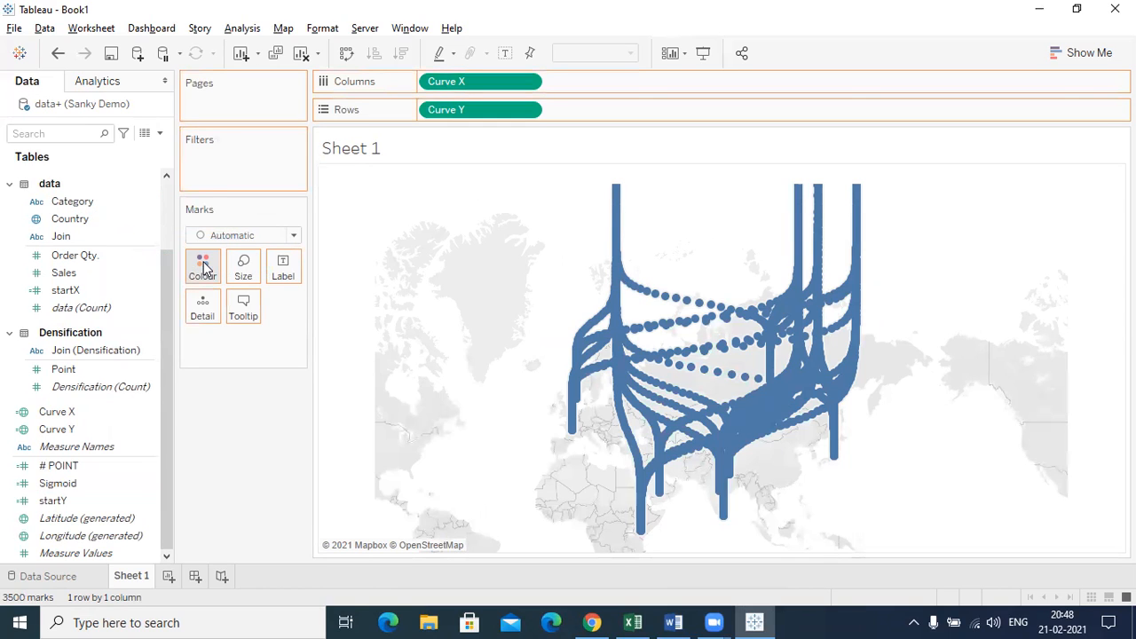
{"action": "left_click", "coordinate": [294, 235]}
{"action": "left_click", "coordinate": [228, 293]}
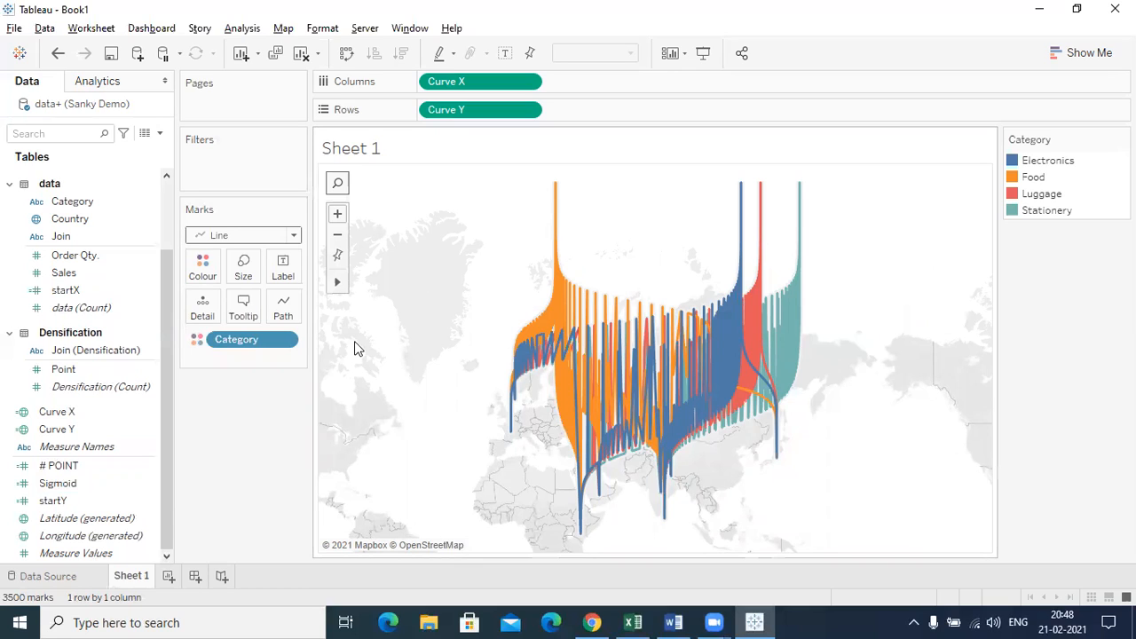
- Add a second Curve X to Columns, after the existing one
{"action": "left_click", "coordinate": [51, 430]}
{"action": "left_click", "coordinate": [58, 414]}
{"action": "left_click_drag", "start_coordinate": [58, 415], "coordinate": [601, 90]}
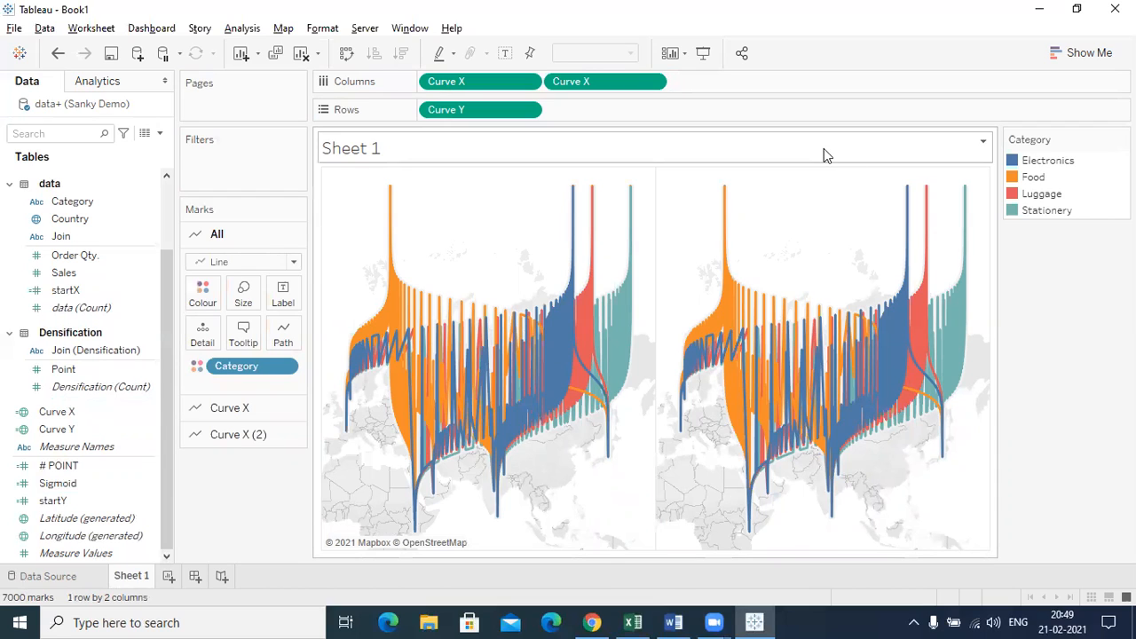
- Make the second Curve X a dual axis and set its mark type to Shape
{"action": "left_click", "coordinate": [644, 84]}
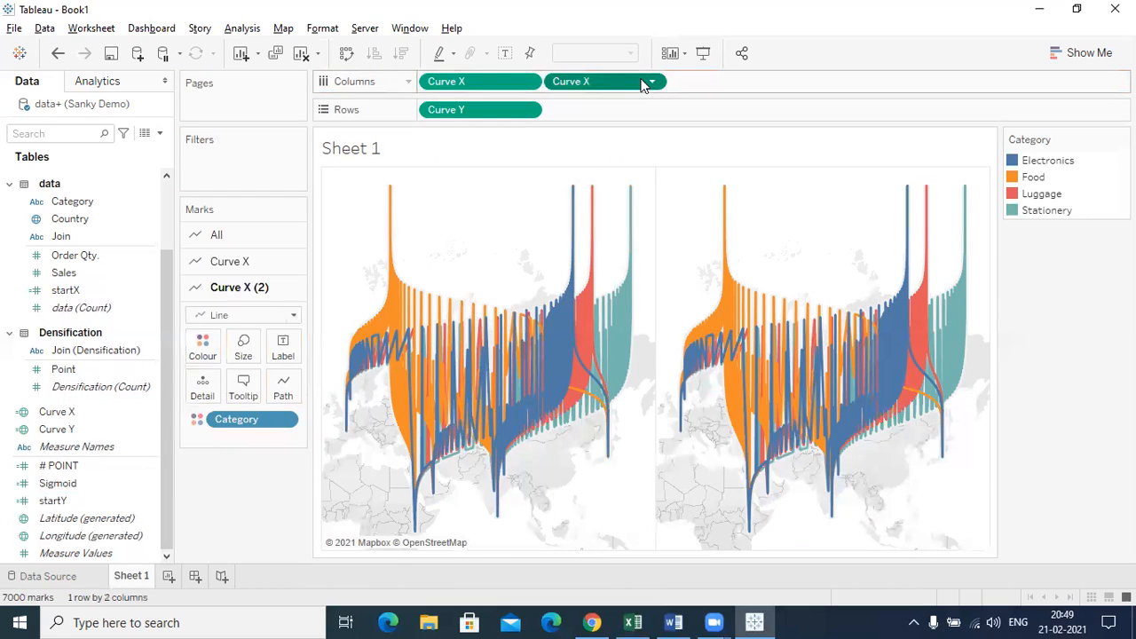
{"action": "left_click", "coordinate": [653, 82]}
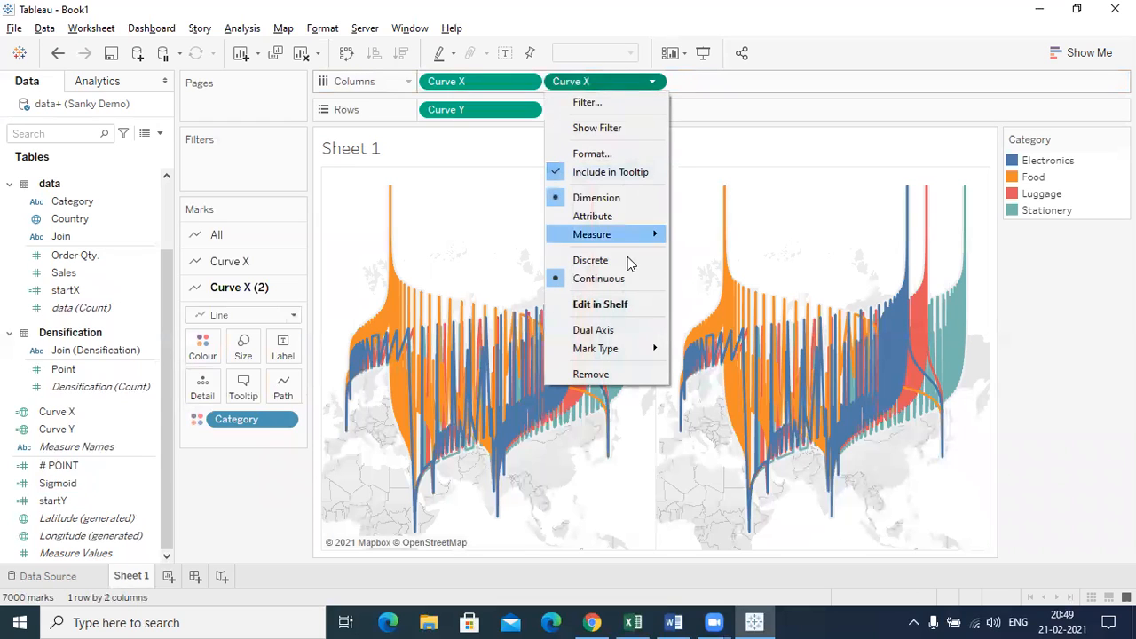
{"action": "left_click", "coordinate": [613, 329]}
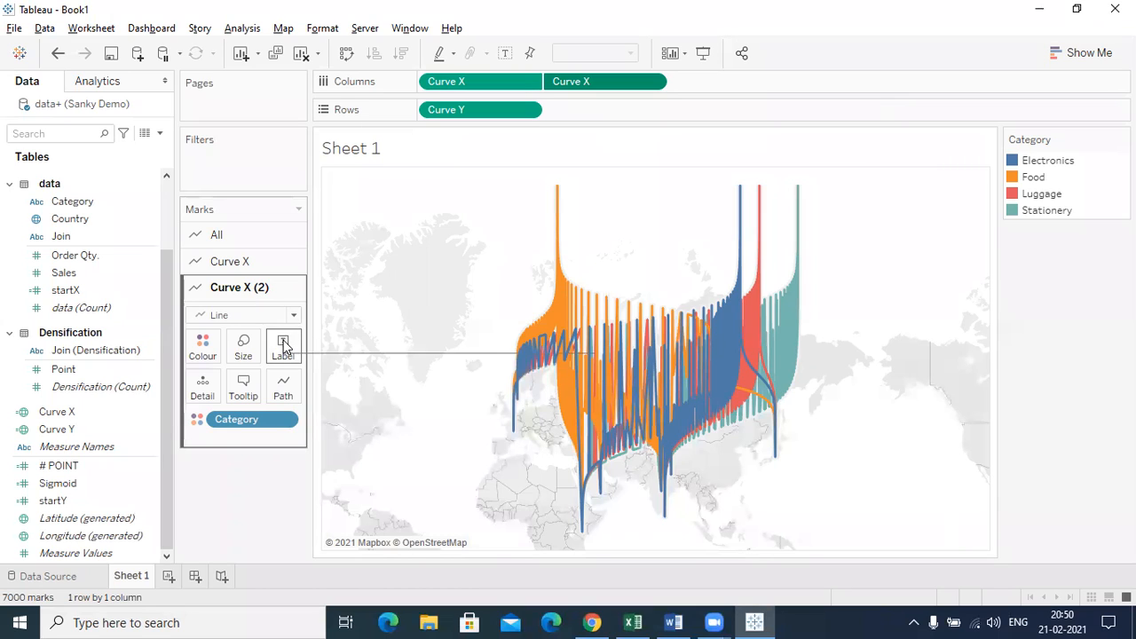
{"action": "left_click", "coordinate": [293, 316]}
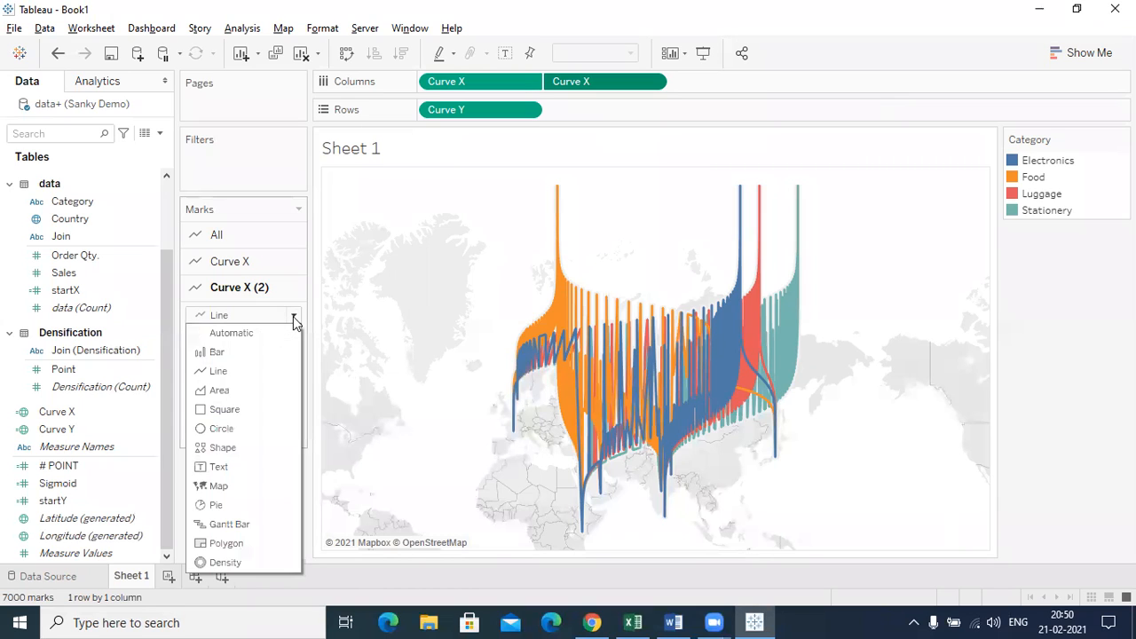
{"action": "left_click", "coordinate": [221, 448]}
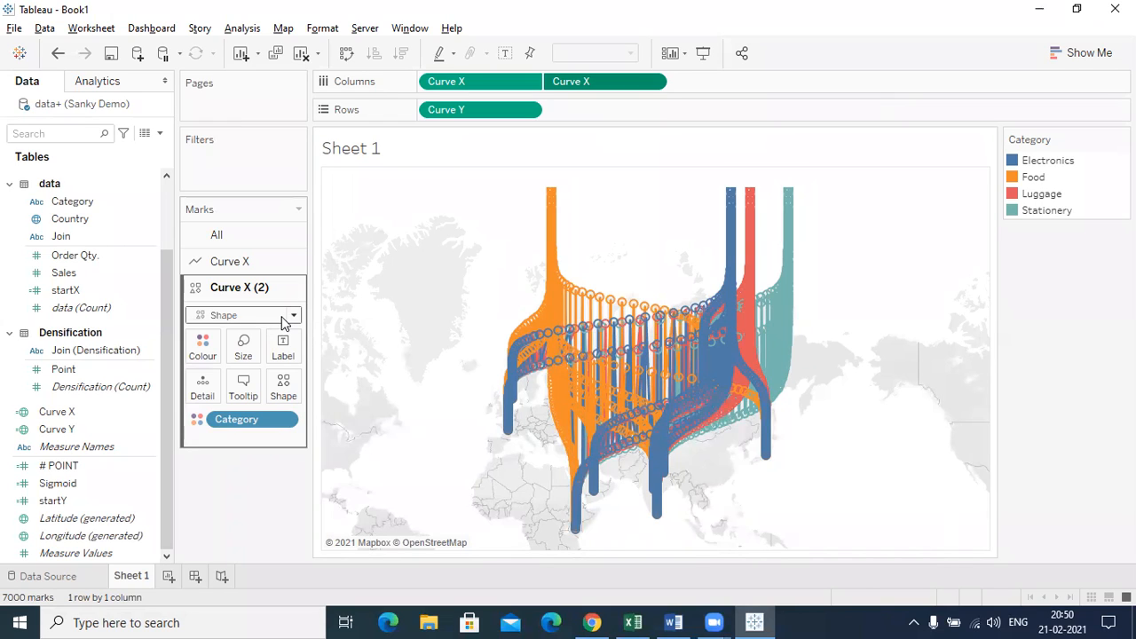
- Create a new calculated field named End Point
{"action": "left_click", "coordinate": [161, 133]}
{"action": "left_click", "coordinate": [138, 150]}
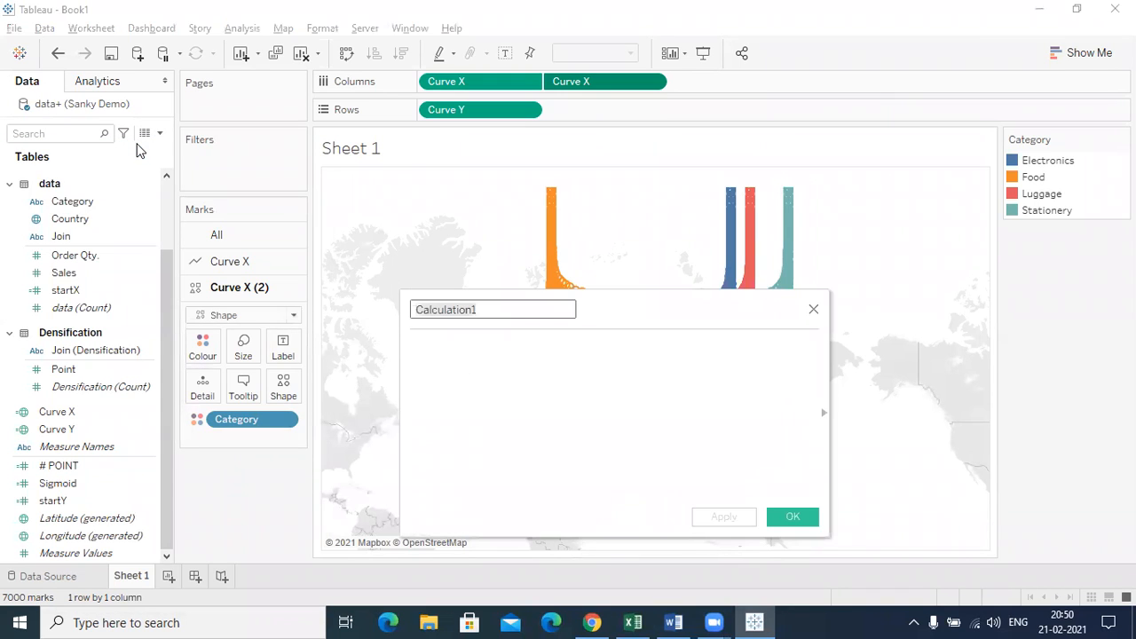
{"action": "type", "text": "End"}
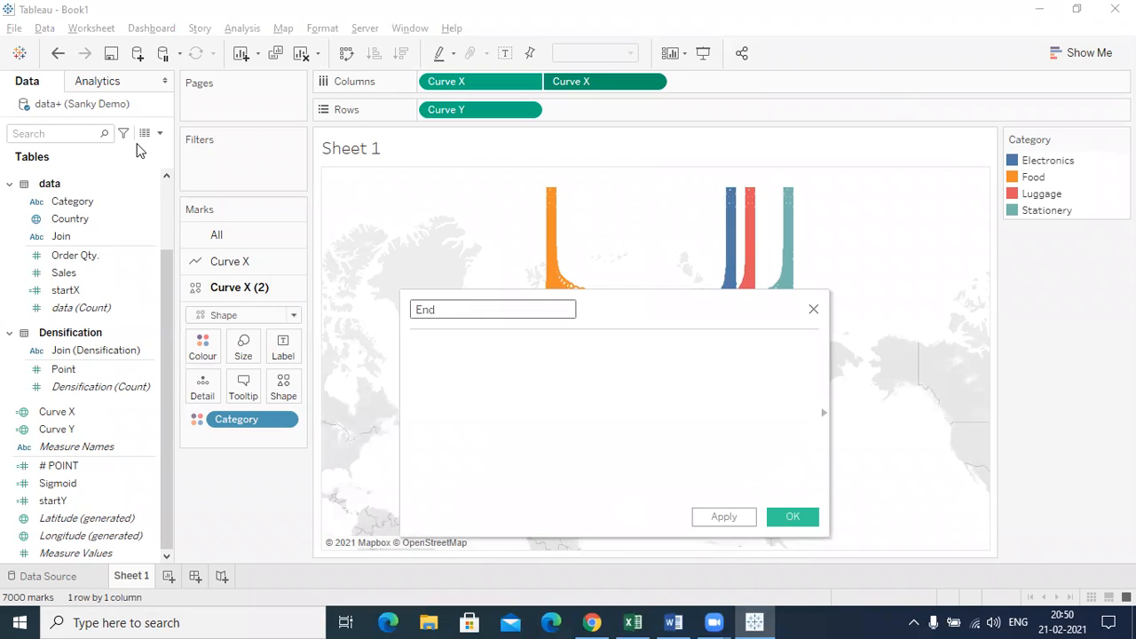
{"action": "type", "text": " Point"}
- Enter the formula [Point]=[# POINT] for the End Point field and save the calculation
{"action": "left_click", "coordinate": [457, 364]}
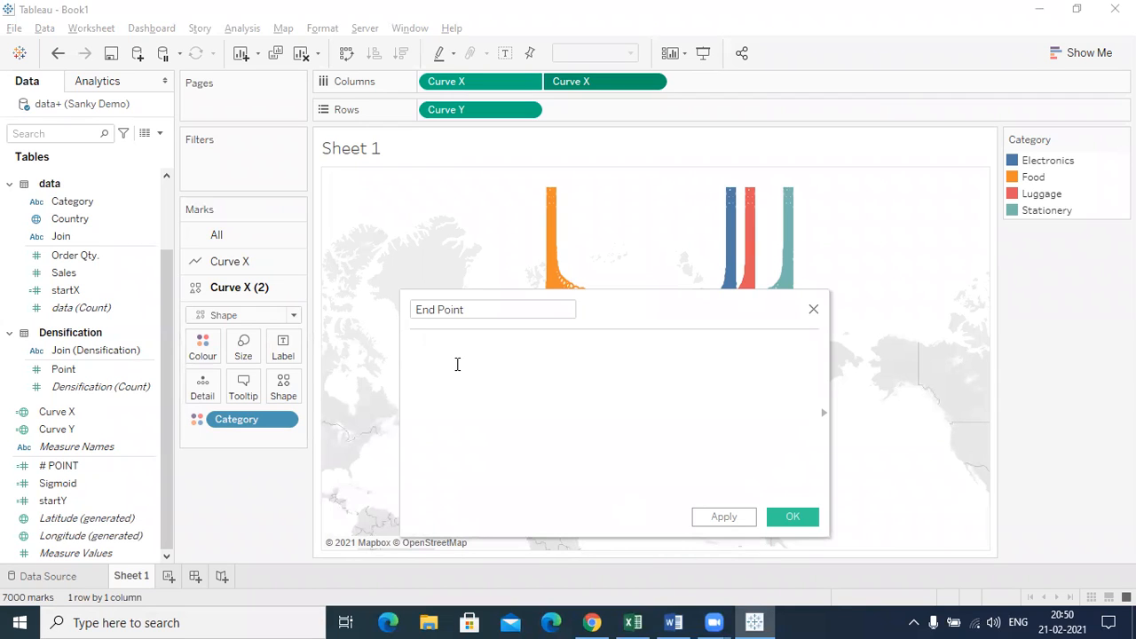
{"action": "type", "text": "Poi"}
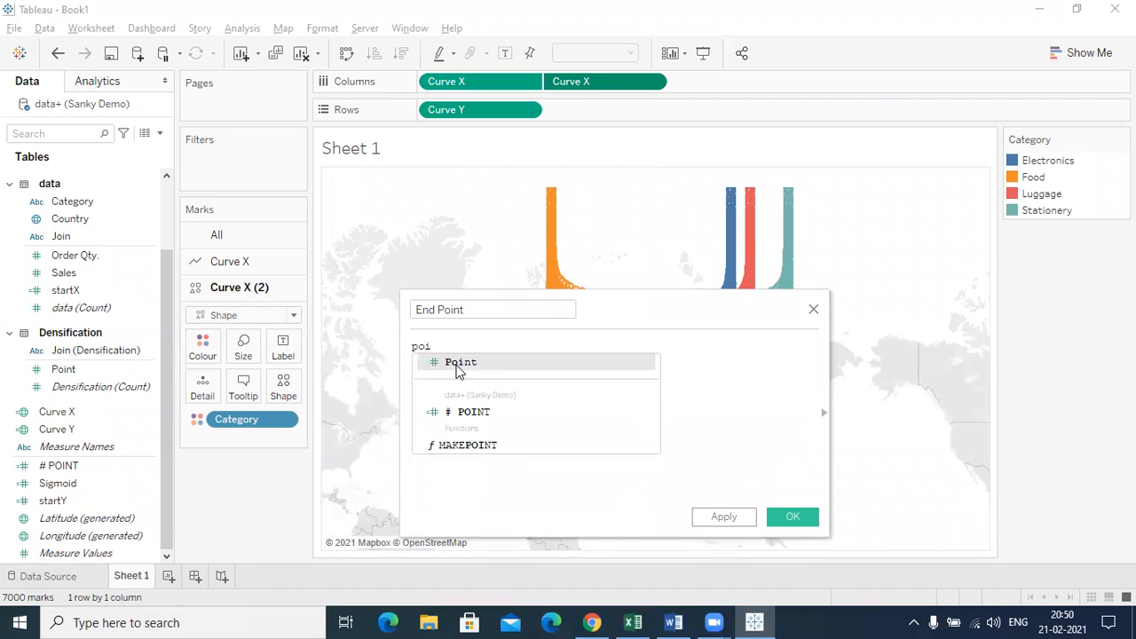
{"action": "left_click", "coordinate": [457, 364]}
{"action": "type", "text": "="}
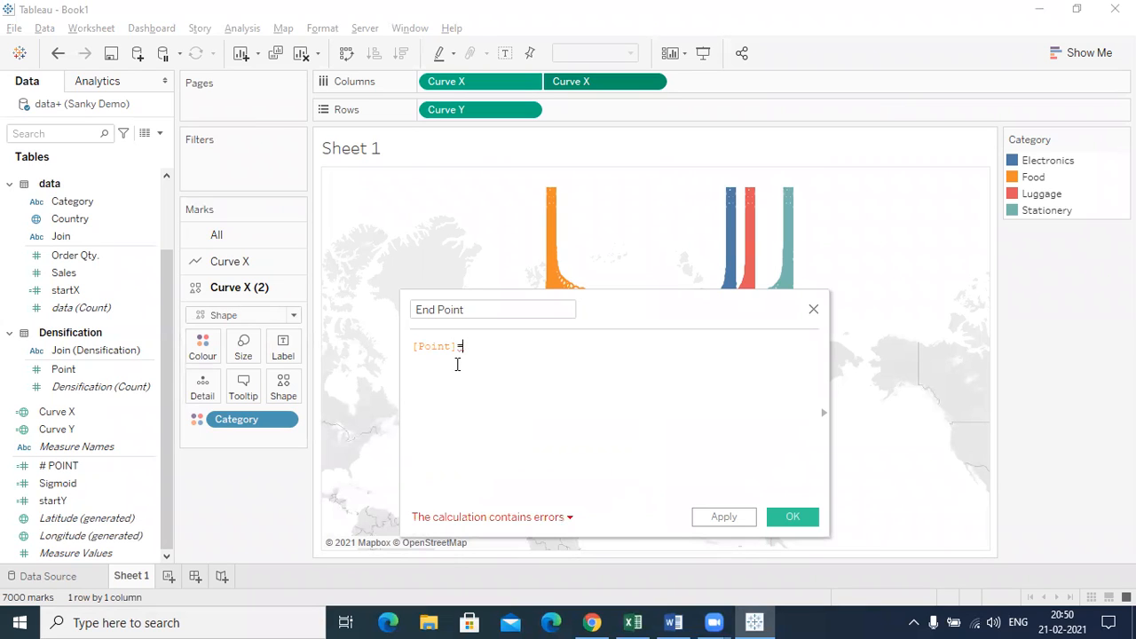
{"action": "type", "text": "[#"}
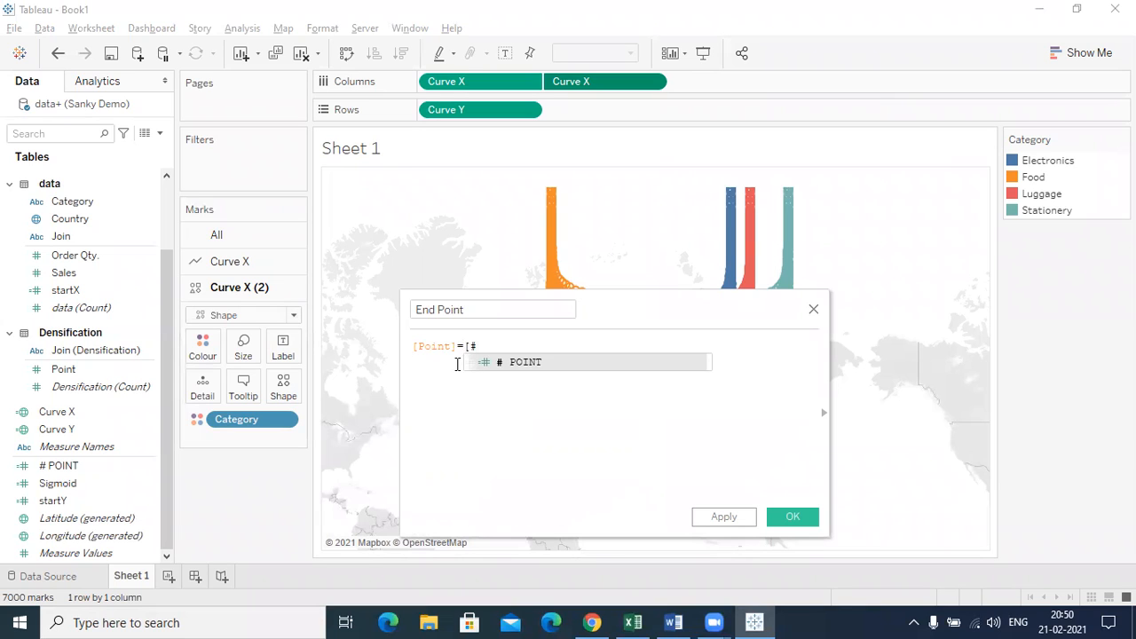
{"action": "key", "text": "Return"}
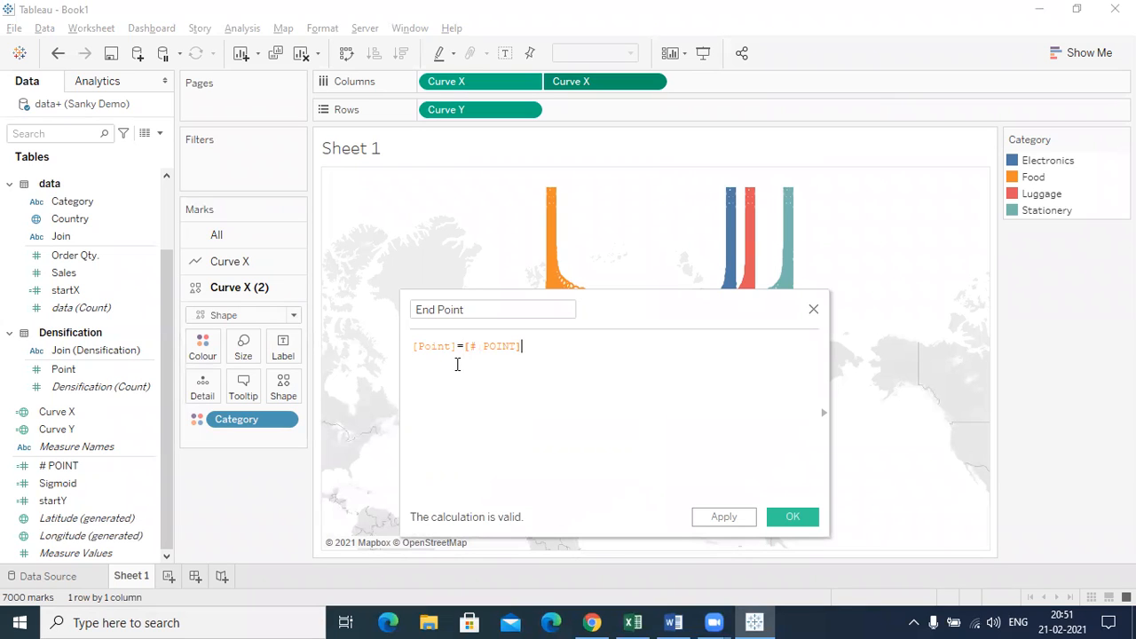
{"action": "left_click", "coordinate": [724, 515]}
{"action": "left_click", "coordinate": [792, 517]}
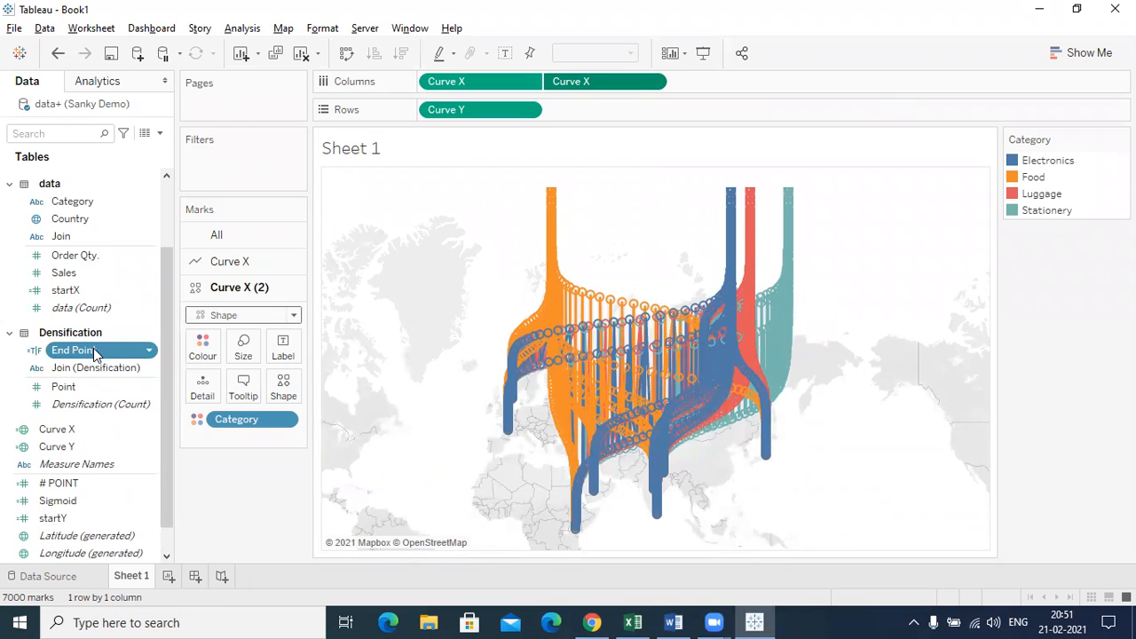
- Add End Point to Rows ahead of Curve Y and hide its False value
{"action": "left_click_drag", "start_coordinate": [94, 347], "coordinate": [591, 116]}
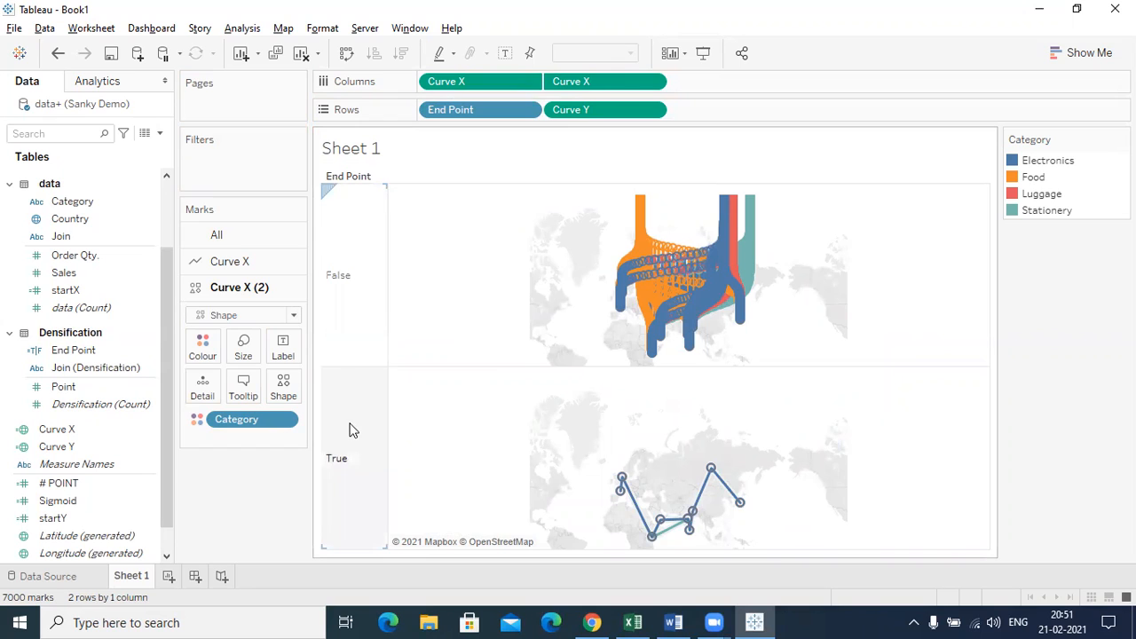
{"action": "right_click", "coordinate": [354, 263]}
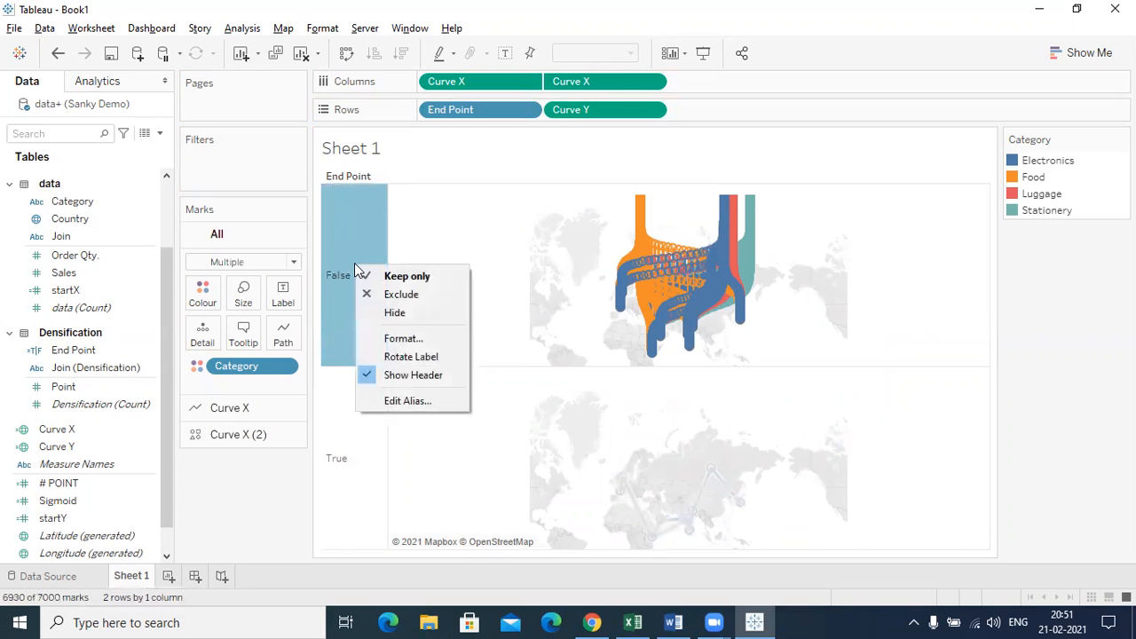
{"action": "left_click", "coordinate": [393, 313]}
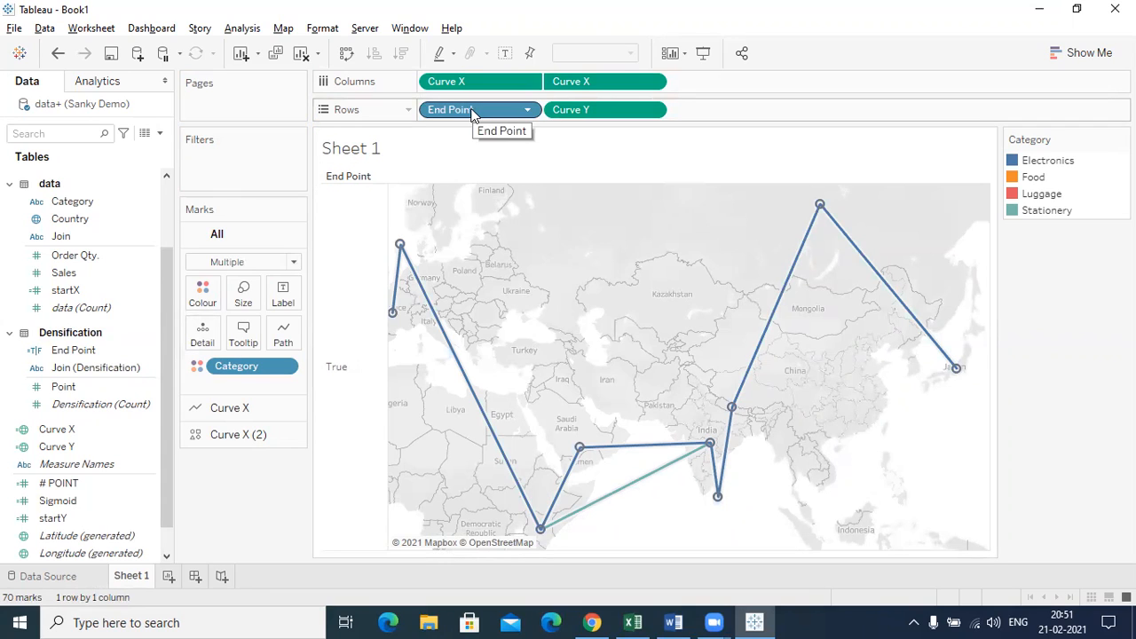
- Move End Point from Rows to Detail on the second Curve X marks
{"action": "left_click_drag", "start_coordinate": [472, 112], "coordinate": [495, 113]}
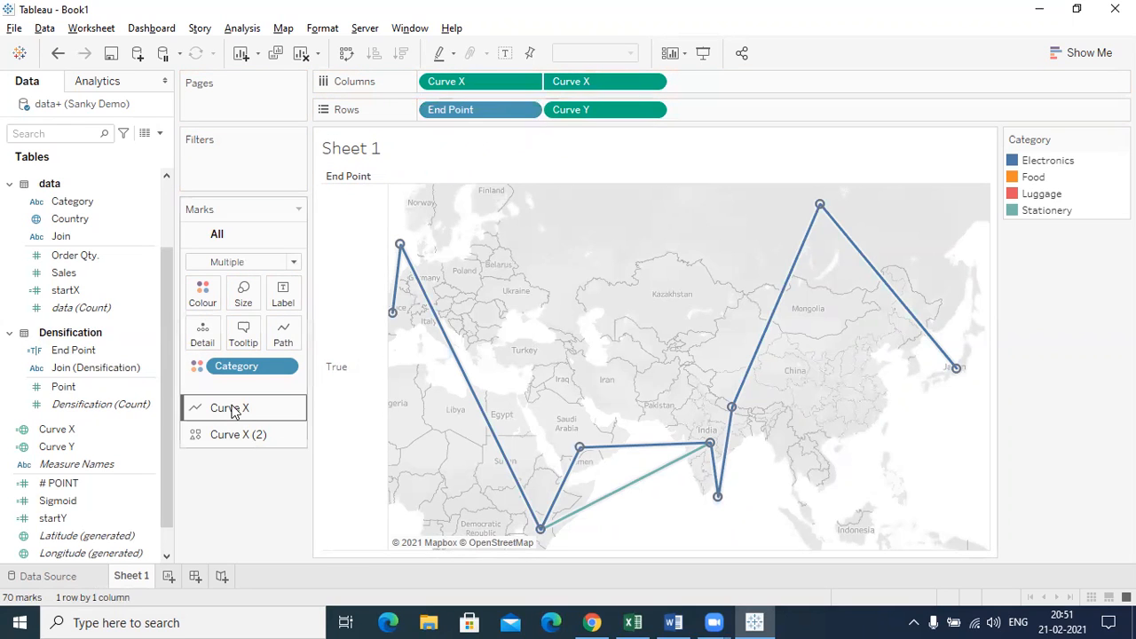
{"action": "left_click", "coordinate": [224, 435]}
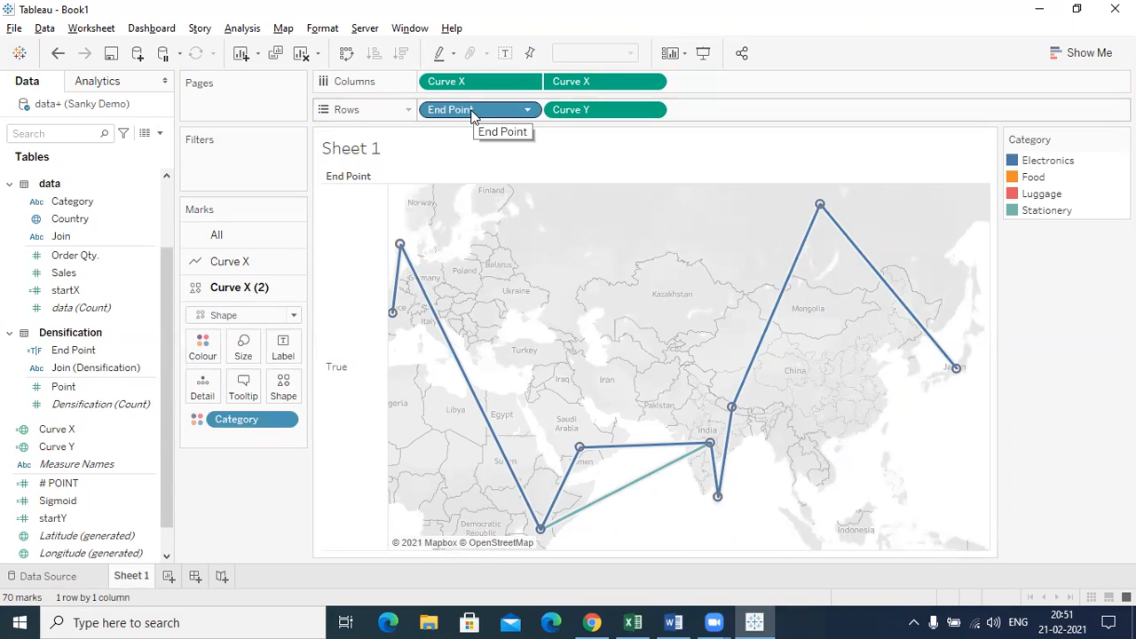
{"action": "left_click_drag", "start_coordinate": [471, 113], "coordinate": [211, 387]}
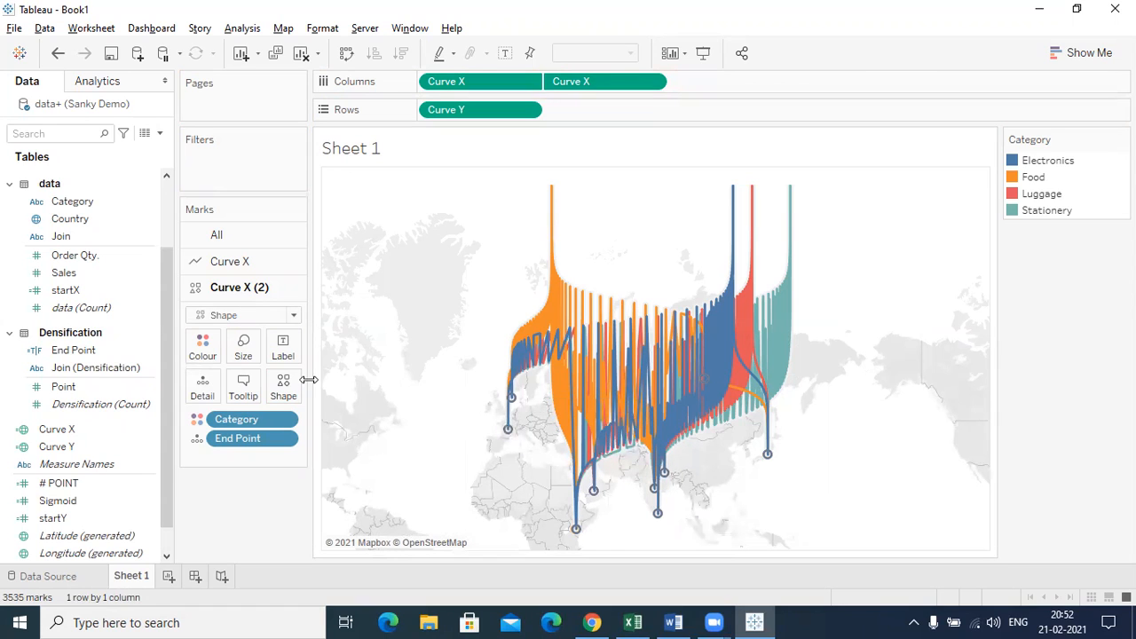
- Set the mark shape of the second Curve X to the filled downward-pointing triangle
{"action": "left_click", "coordinate": [281, 386]}
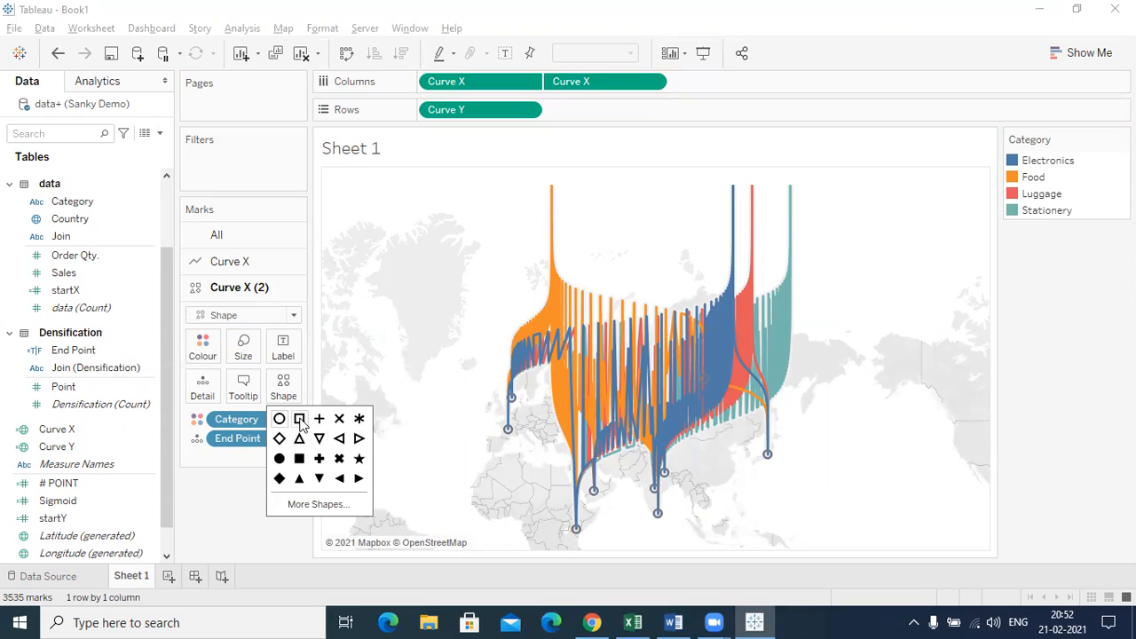
{"action": "left_click", "coordinate": [320, 438]}
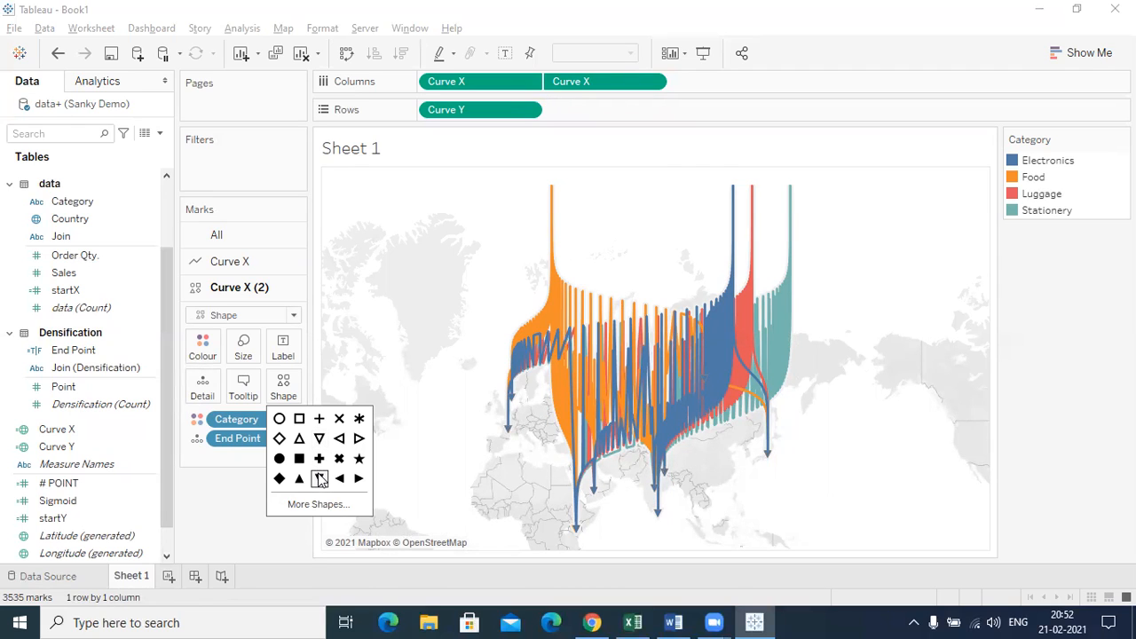
{"action": "left_click", "coordinate": [359, 419]}
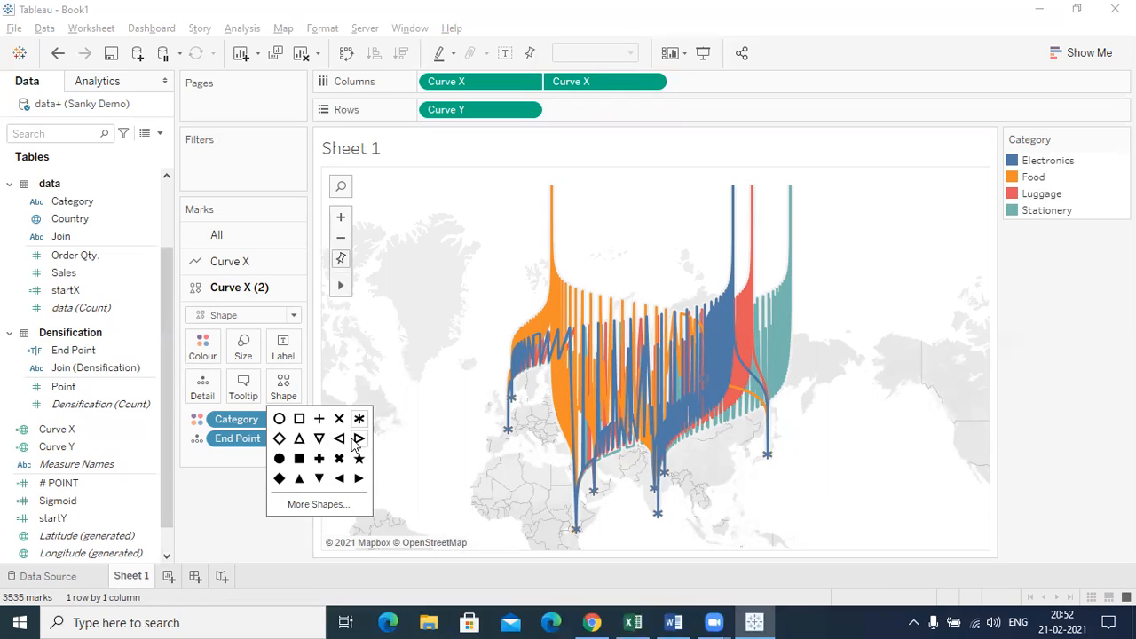
{"action": "left_click", "coordinate": [319, 478]}
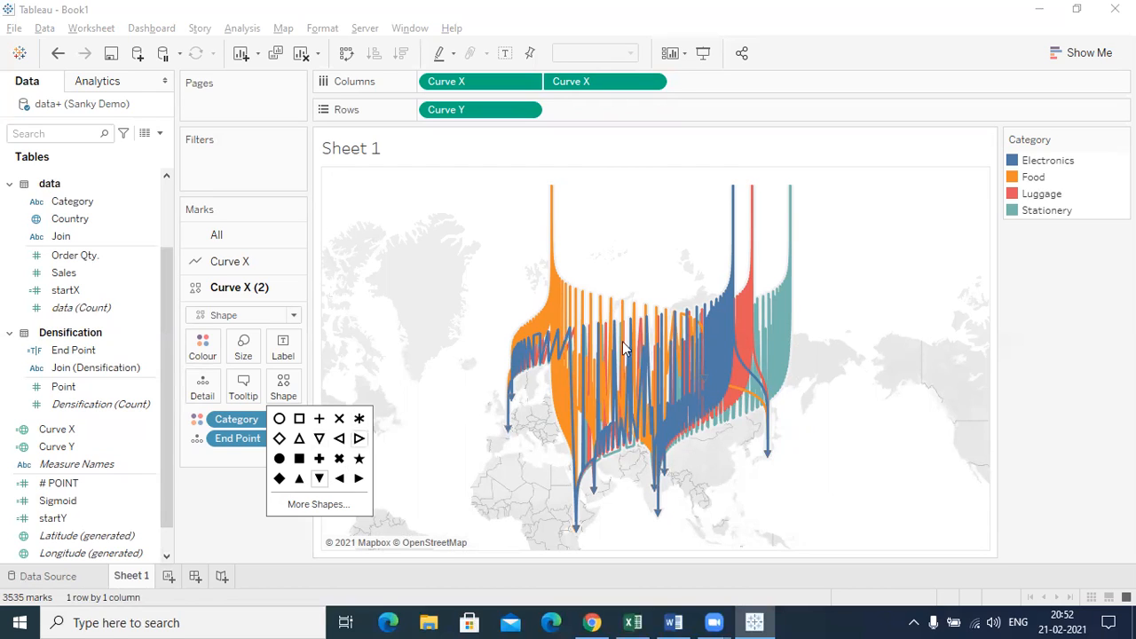
{"action": "left_click", "coordinate": [1043, 339]}
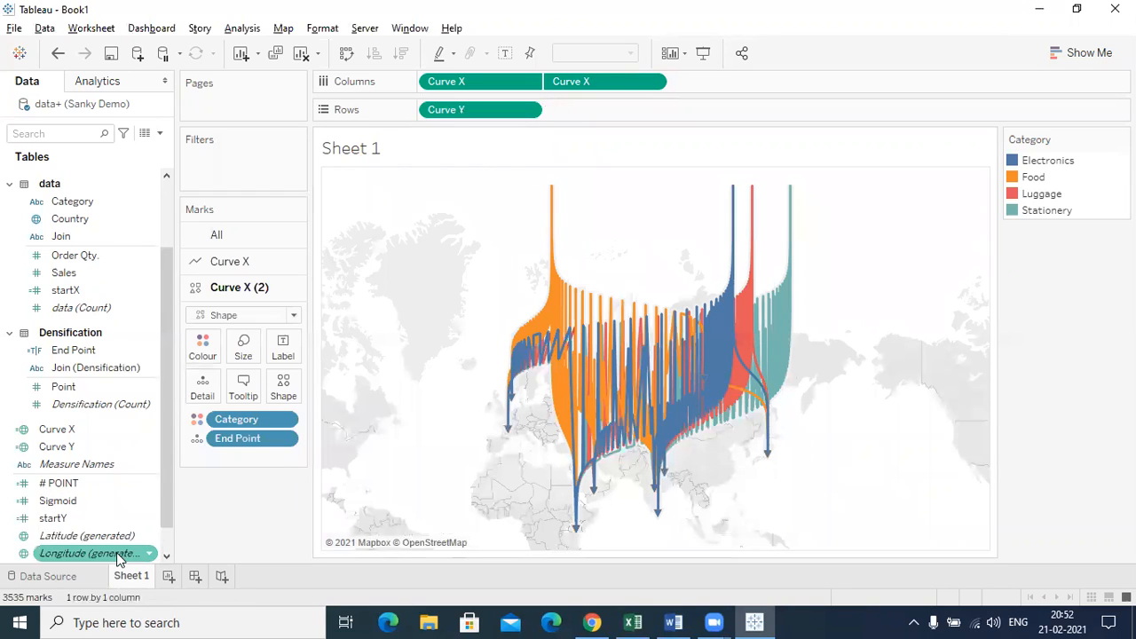
- Rename Sheet 1 as Map and add a new dashboard to the workbook
{"action": "double_click", "coordinate": [131, 576]}
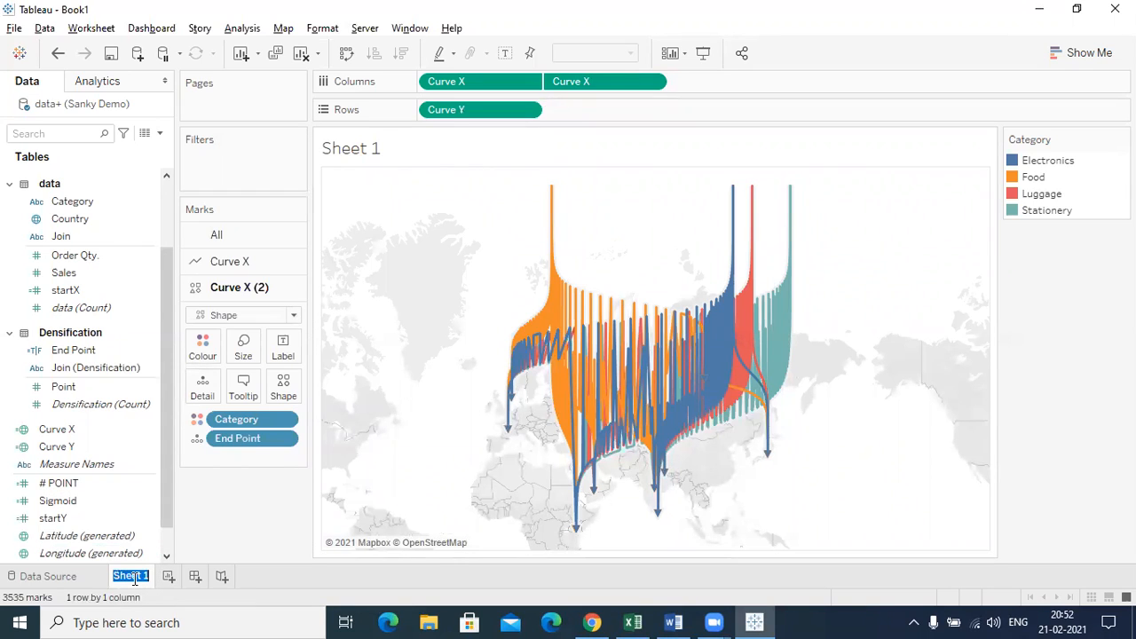
{"action": "type", "text": "Map"}
{"action": "left_click", "coordinate": [171, 576]}
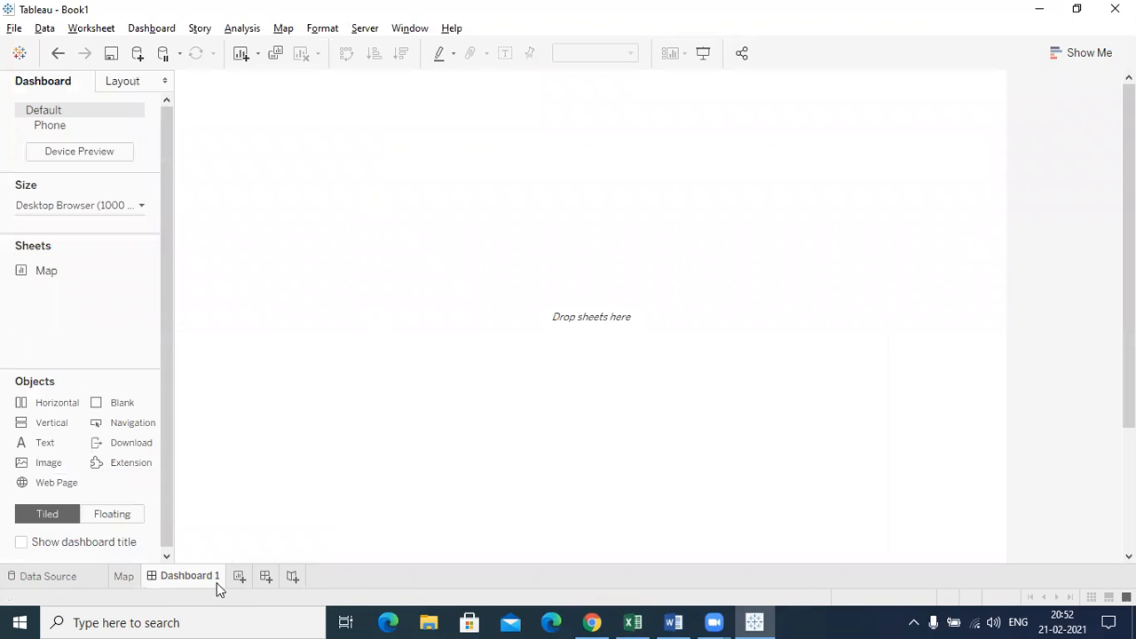
- Add a new worksheet and name it Categories
{"action": "left_click", "coordinate": [239, 579]}
{"action": "double_click", "coordinate": [248, 574]}
{"action": "type", "text": "Ca"}
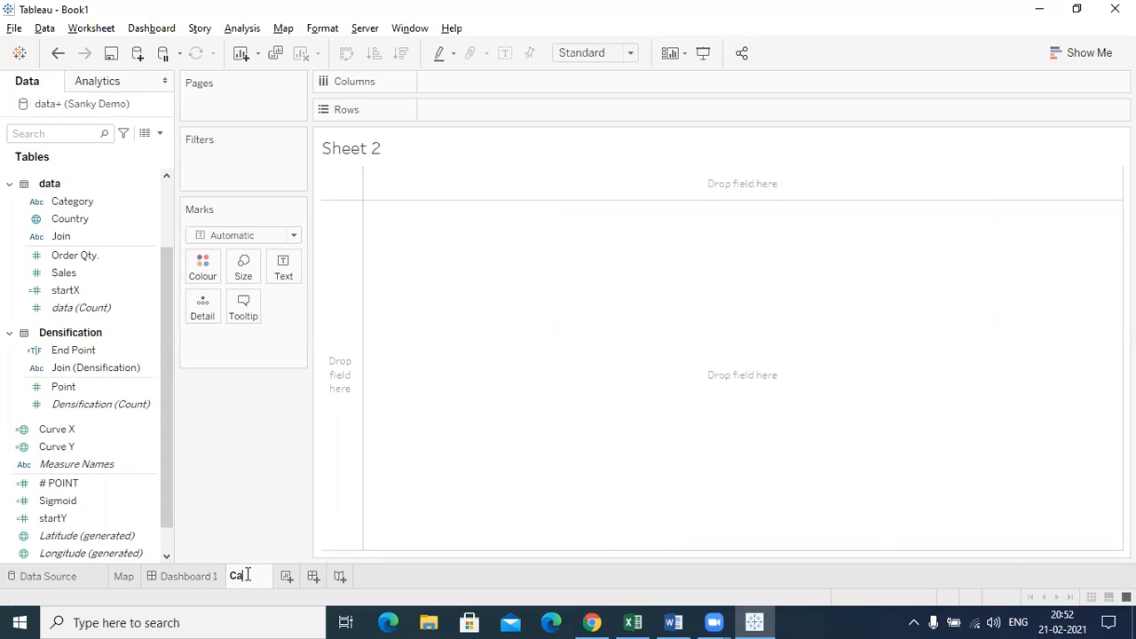
{"action": "type", "text": "tegoiru"}
{"action": "key", "text": "BackSpace"}
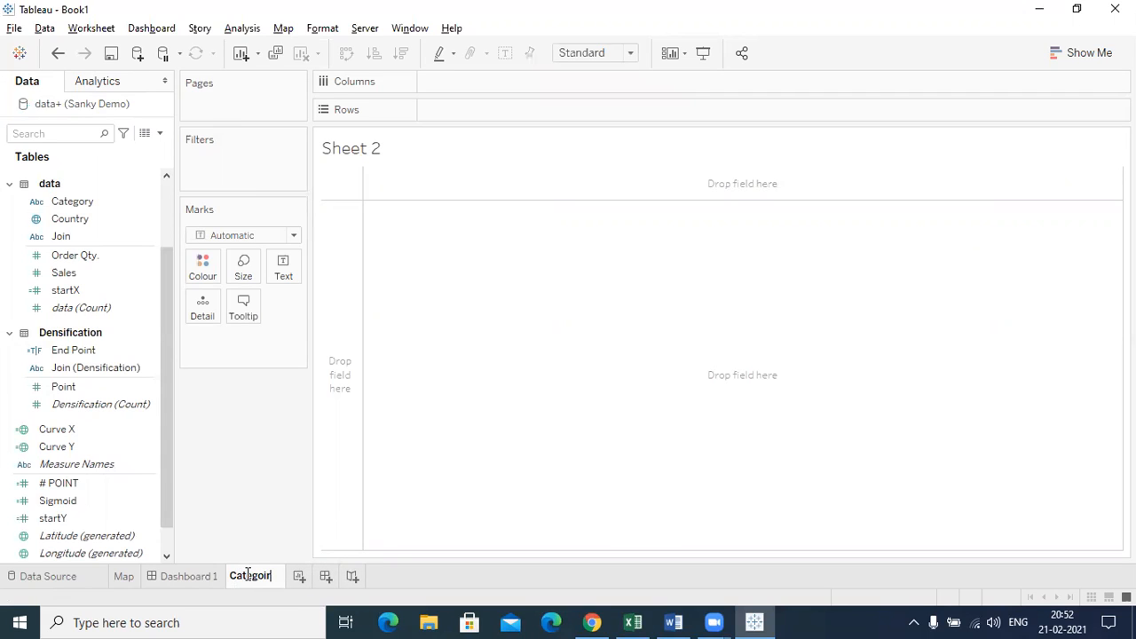
{"action": "key", "text": "BackSpace"}
{"action": "type", "text": "ries"}
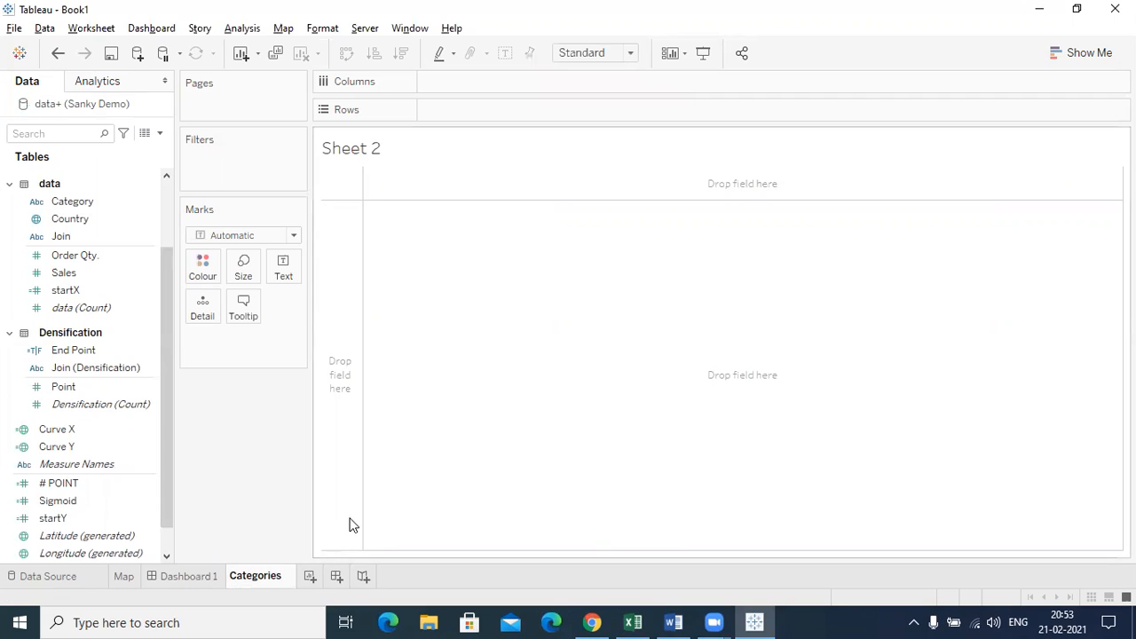
{"action": "left_click", "coordinate": [417, 497]}
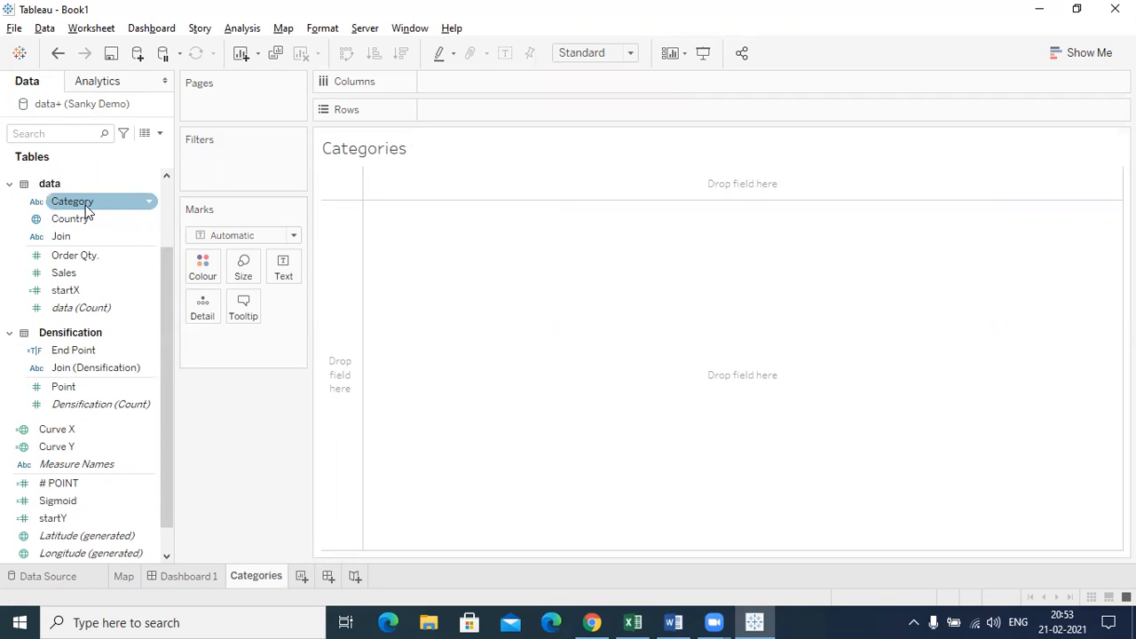
- Build a stacked bar chart of Sales by Category on the Categories sheet
{"action": "left_click_drag", "start_coordinate": [85, 205], "coordinate": [479, 110]}
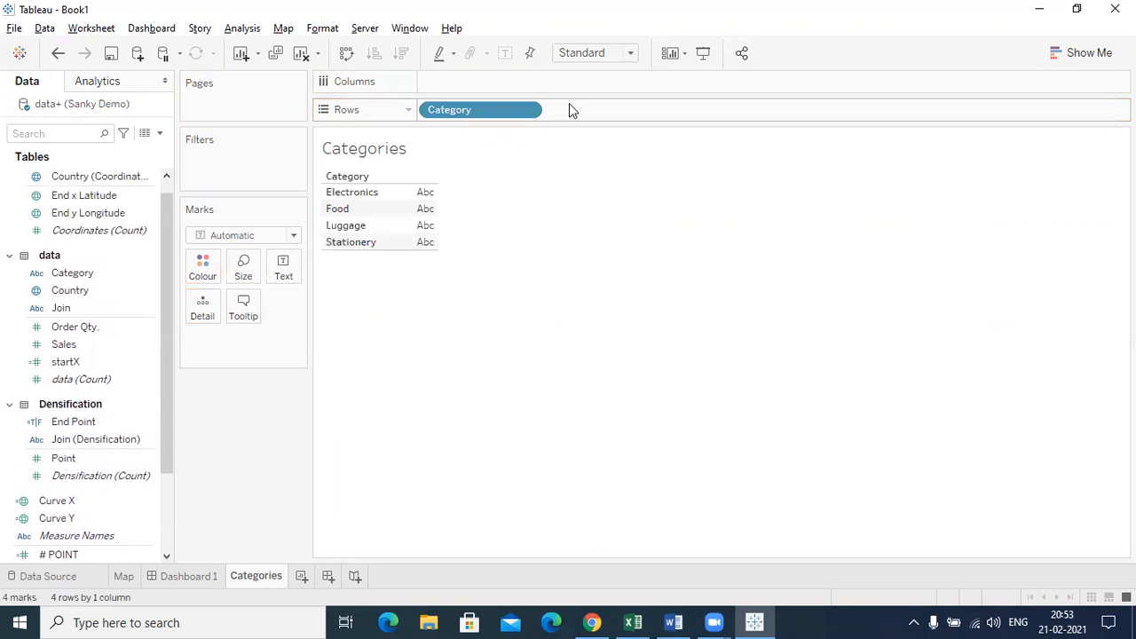
{"action": "left_click", "coordinate": [1081, 53]}
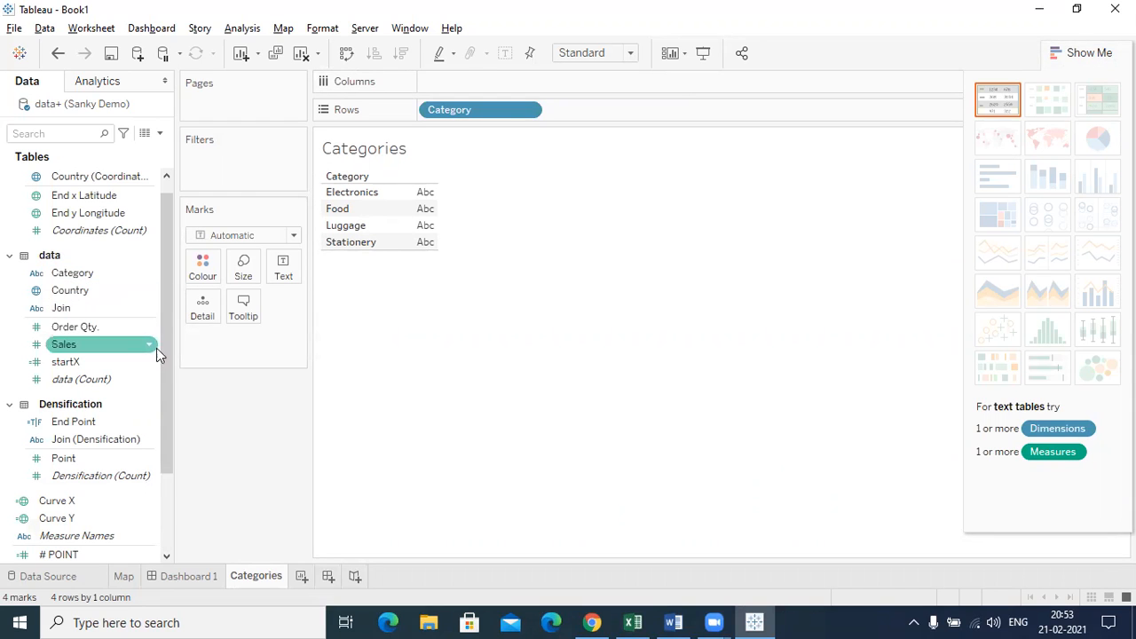
{"action": "left_click_drag", "start_coordinate": [118, 344], "coordinate": [426, 211]}
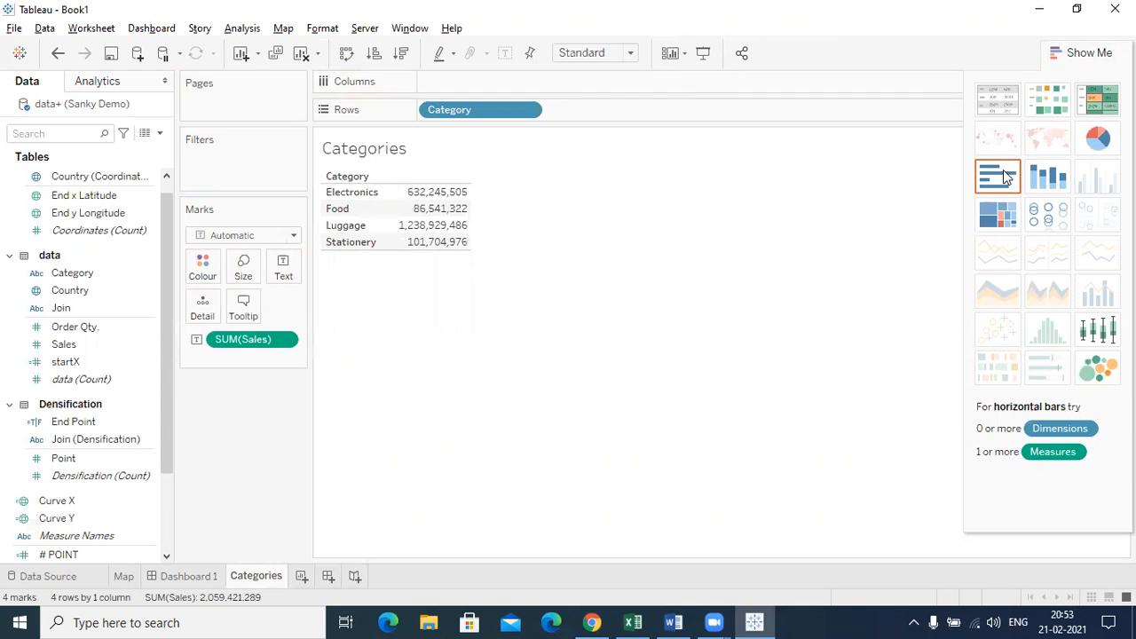
{"action": "left_click", "coordinate": [1050, 178]}
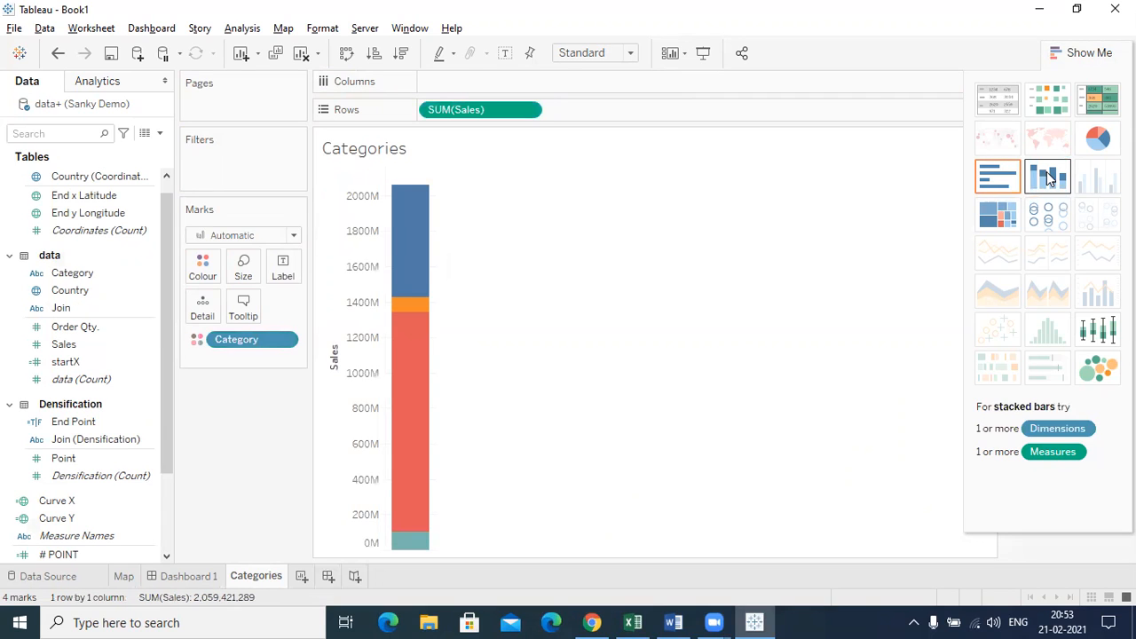
- Swap rows and columns to make the stacked bar horizontal, and sort Category by Sales in ascending order
{"action": "left_click", "coordinate": [347, 55]}
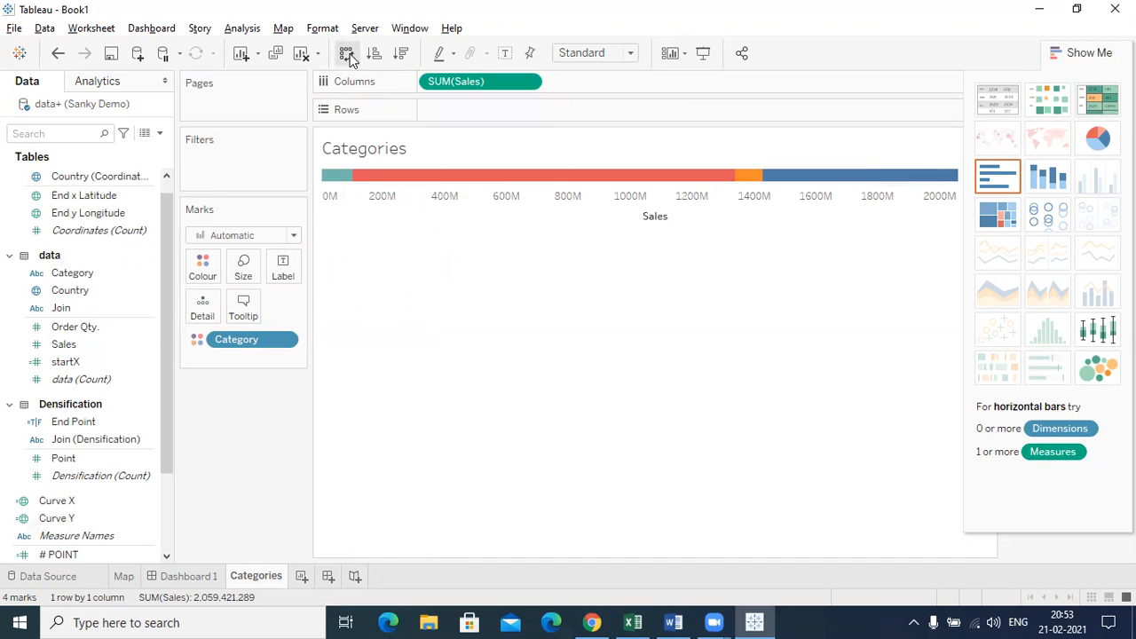
{"action": "left_click", "coordinate": [400, 54]}
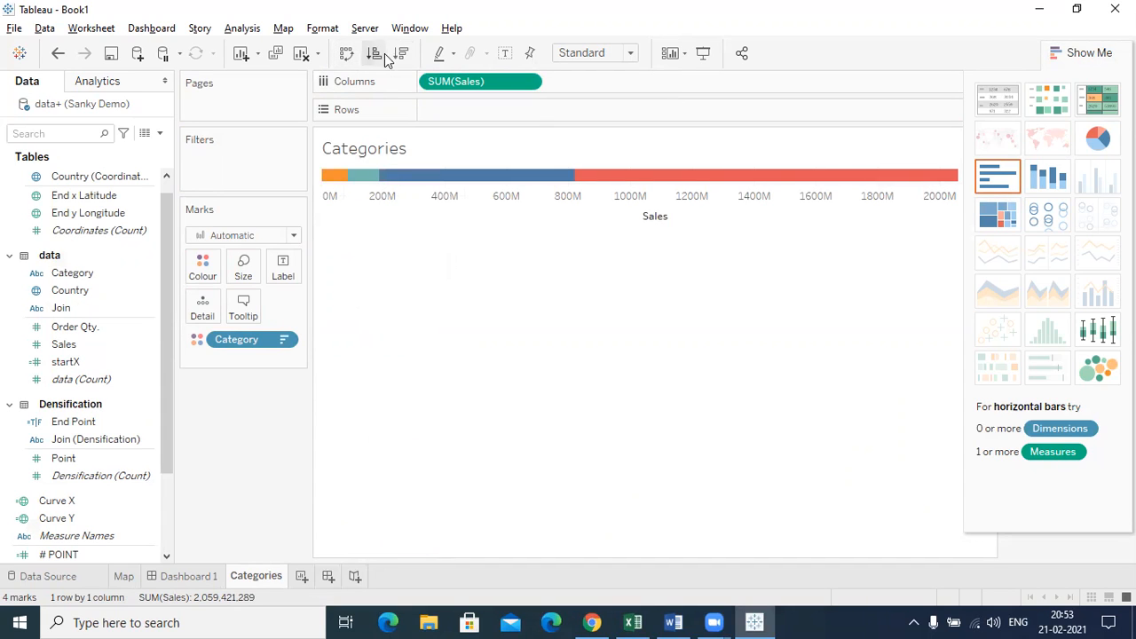
{"action": "left_click", "coordinate": [374, 55]}
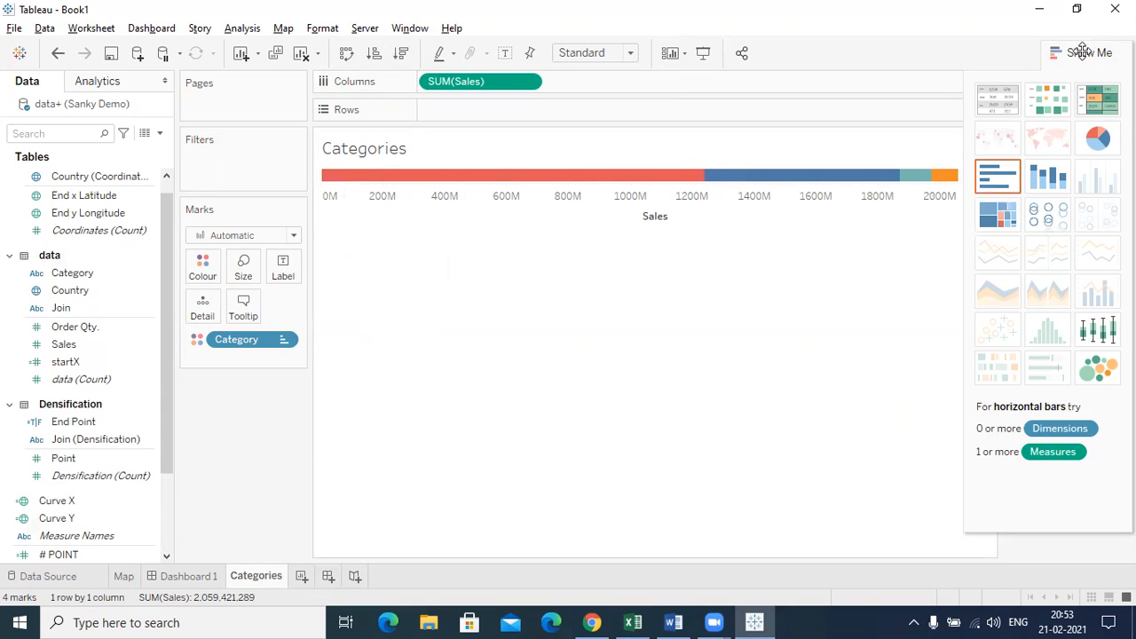
{"action": "left_click", "coordinate": [1083, 50]}
- Label the segments of the stacked bar with Category
{"action": "left_click", "coordinate": [107, 272]}
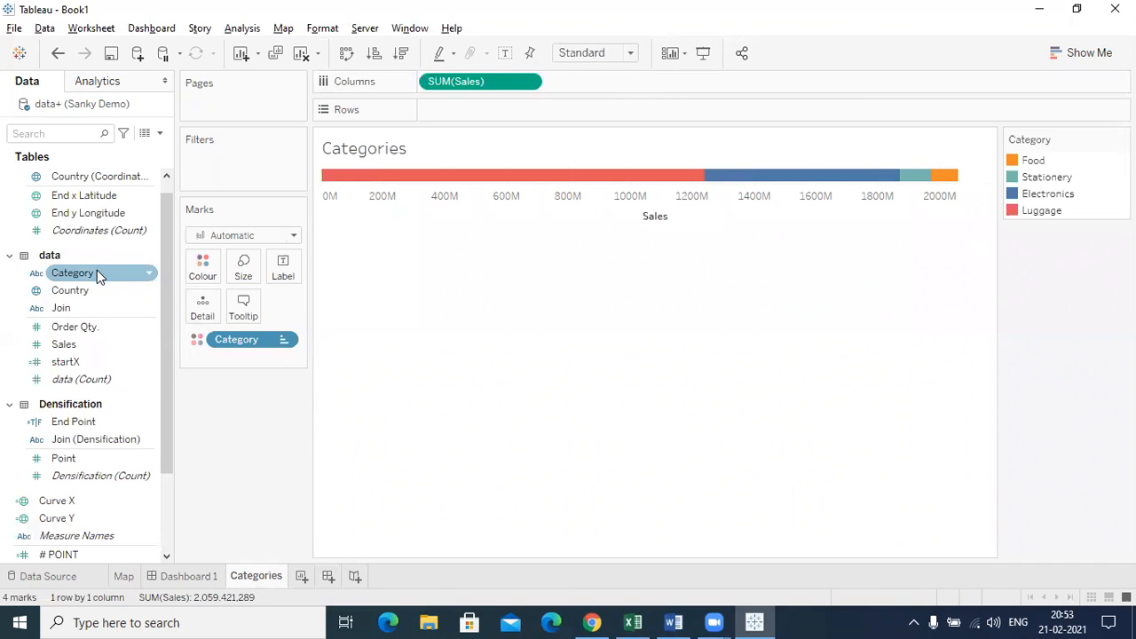
{"action": "left_click", "coordinate": [95, 272]}
{"action": "left_click_drag", "start_coordinate": [105, 273], "coordinate": [282, 266]}
{"action": "mouse_move", "coordinate": [442, 191]}
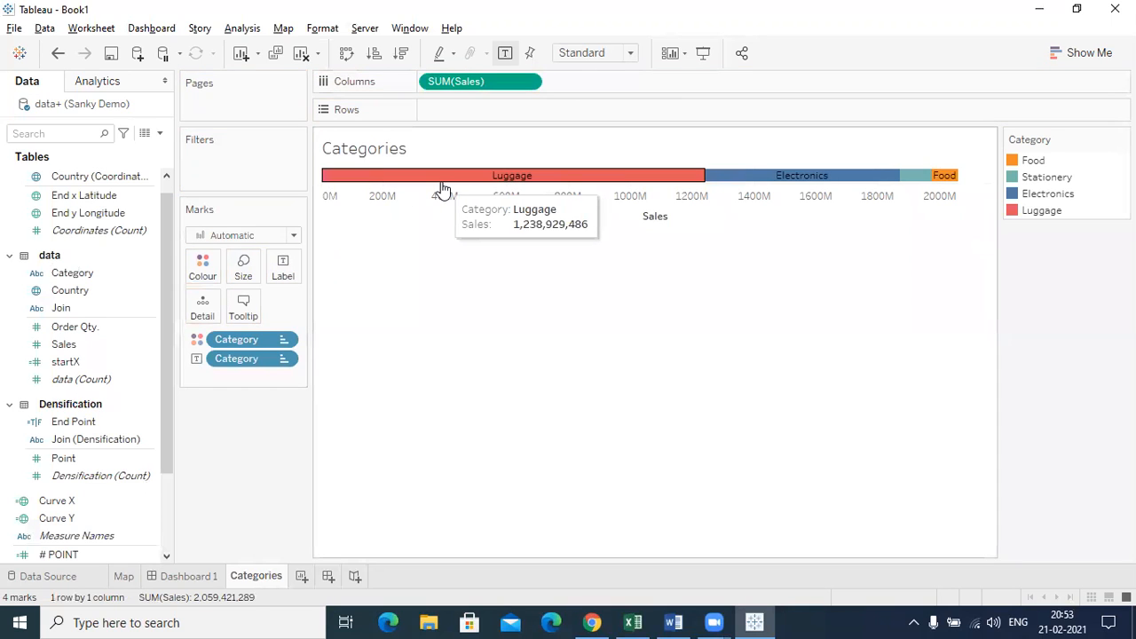
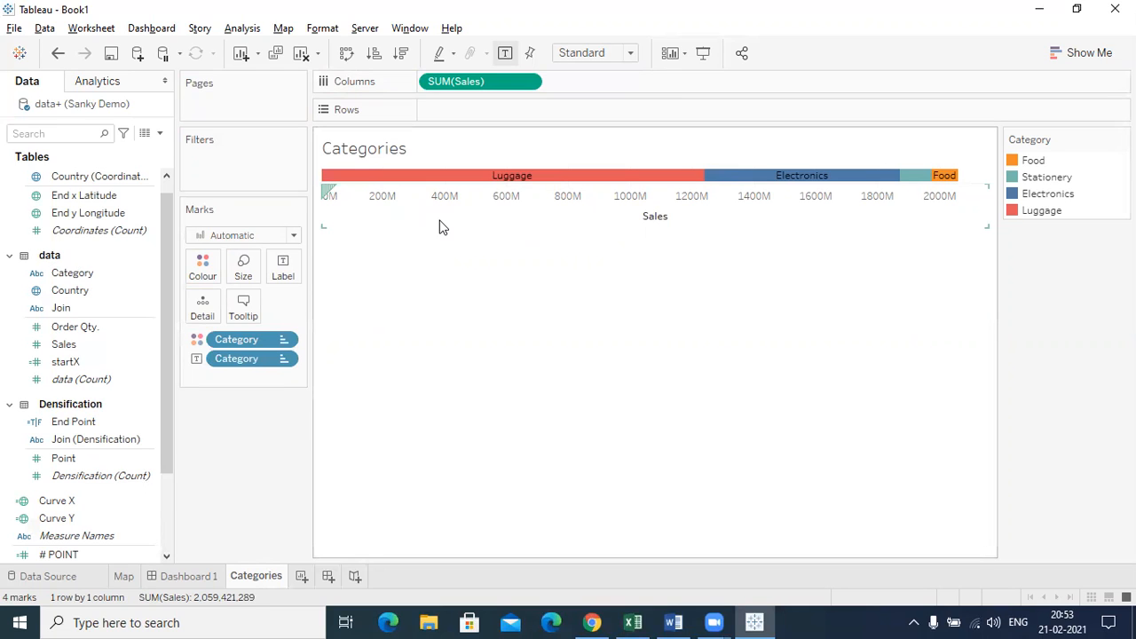
- Format the Category label field's default header font as black Tableau Bold, size 11
{"action": "left_click", "coordinate": [284, 359]}
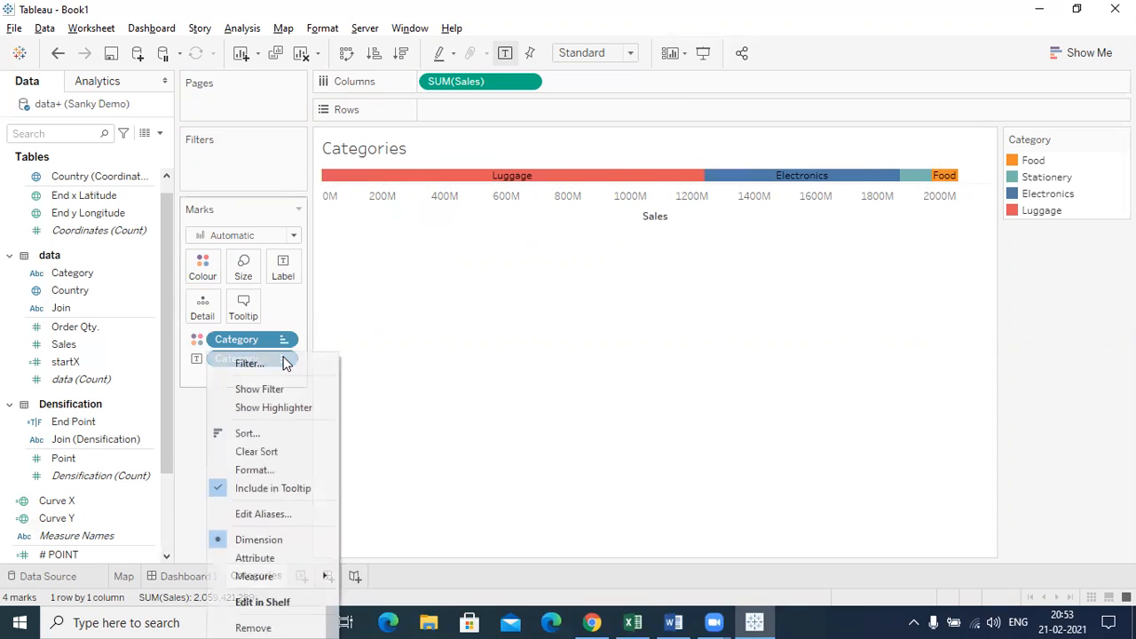
{"action": "left_click", "coordinate": [261, 468]}
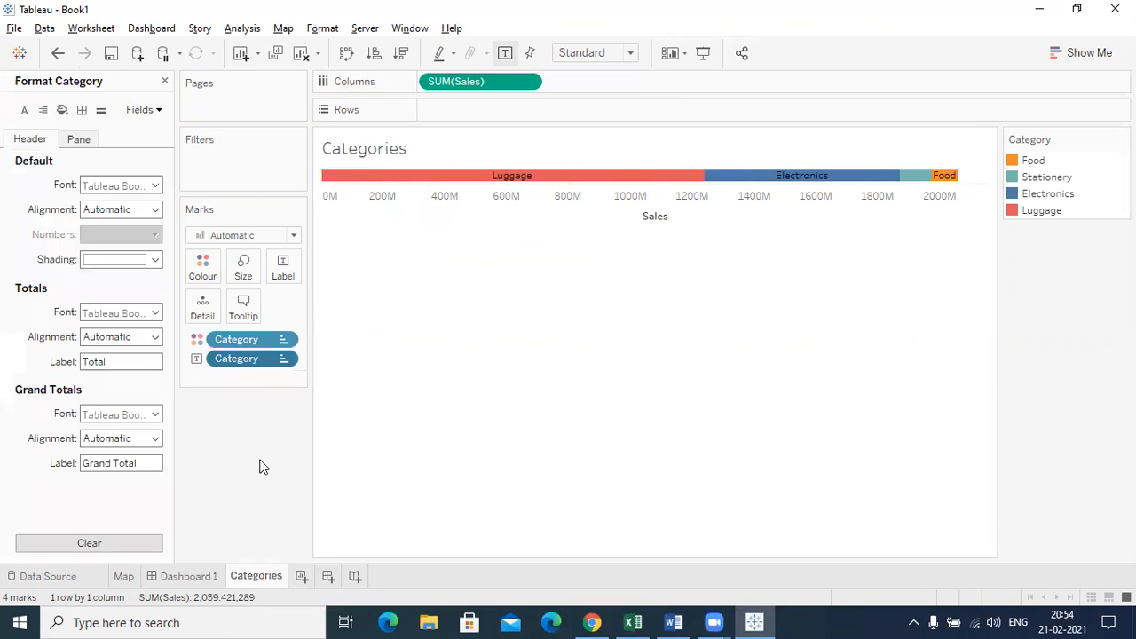
{"action": "left_click", "coordinate": [156, 187]}
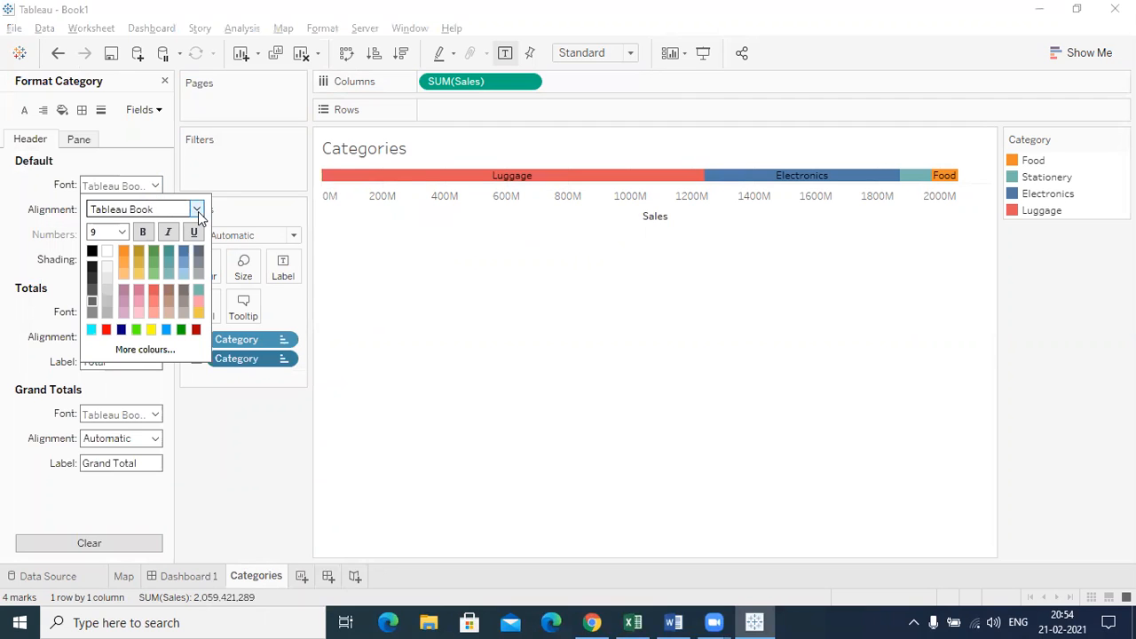
{"action": "left_click", "coordinate": [175, 227]}
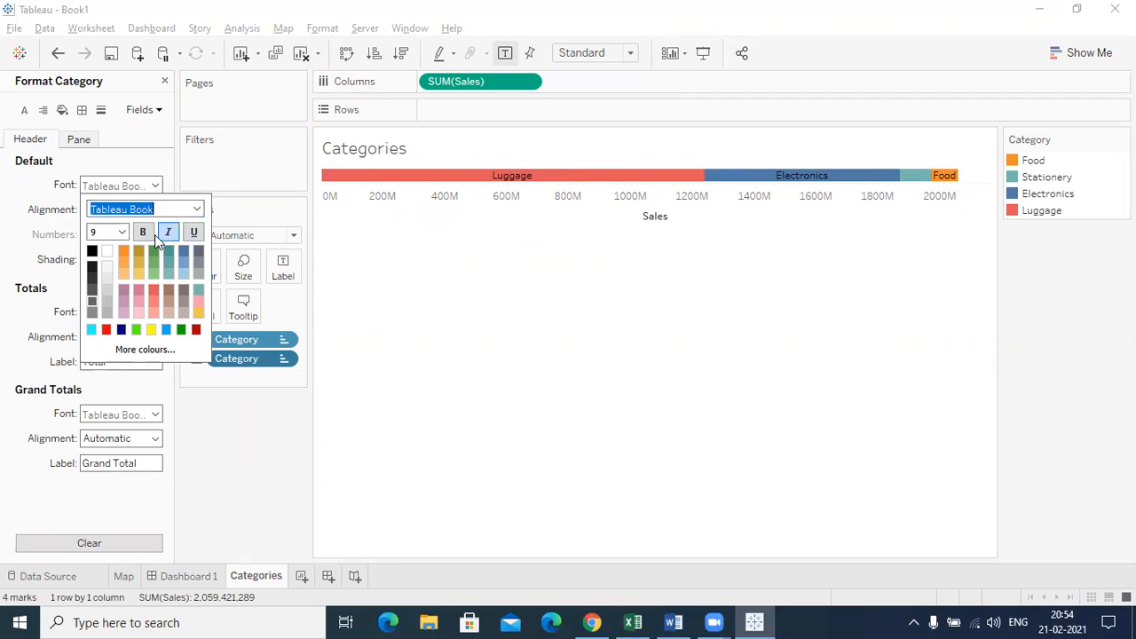
{"action": "left_click", "coordinate": [92, 252]}
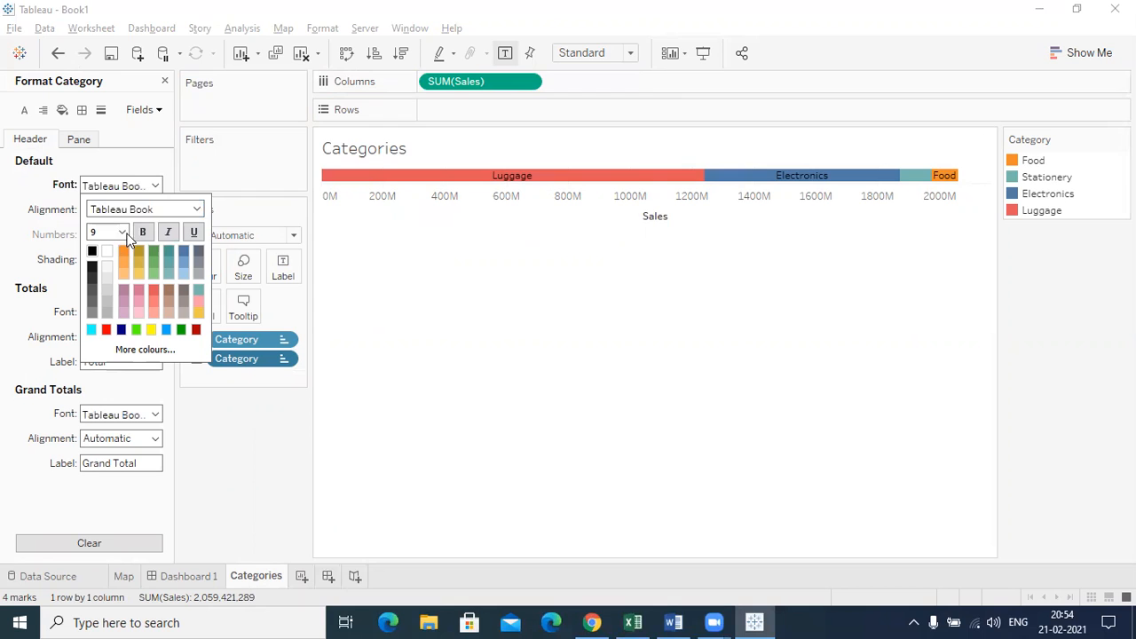
{"action": "left_click", "coordinate": [196, 209]}
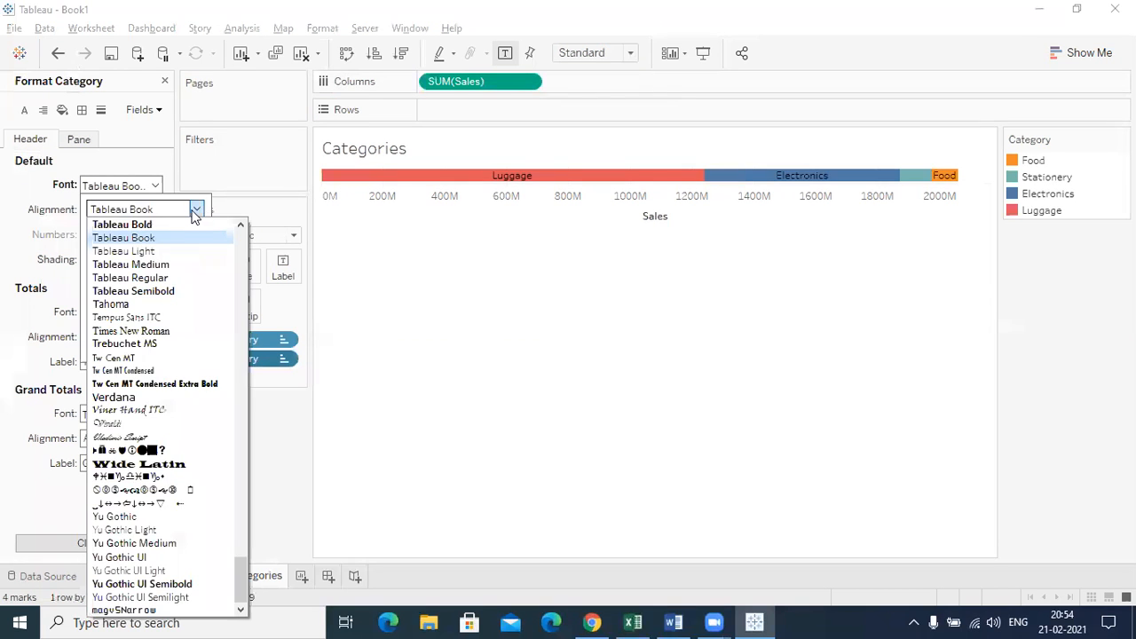
{"action": "left_click", "coordinate": [173, 225]}
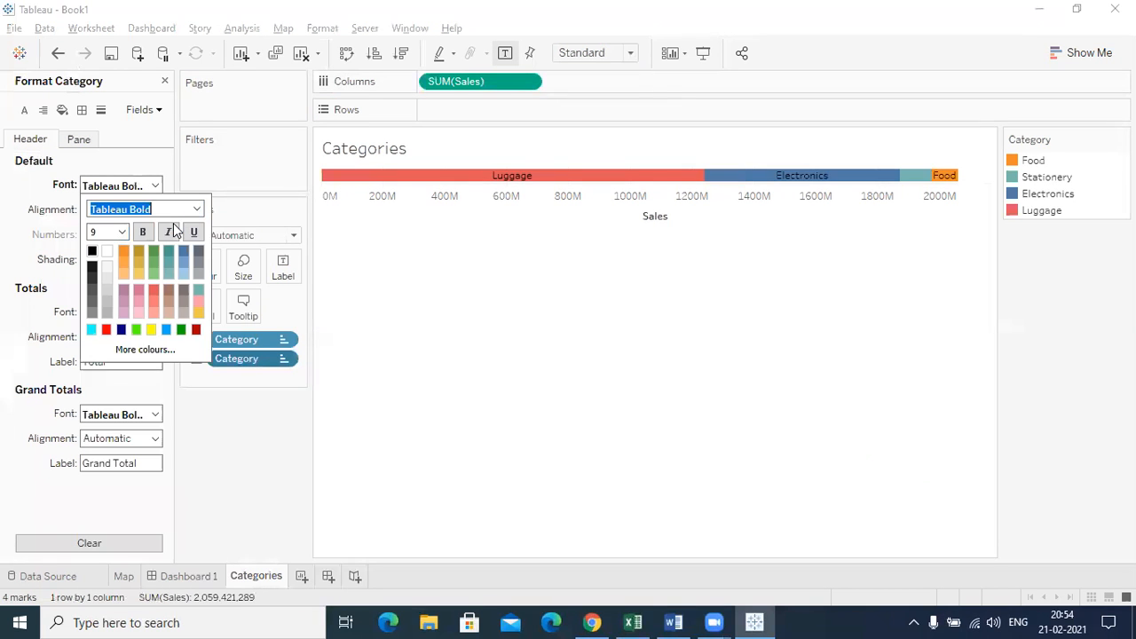
{"action": "left_click", "coordinate": [121, 232]}
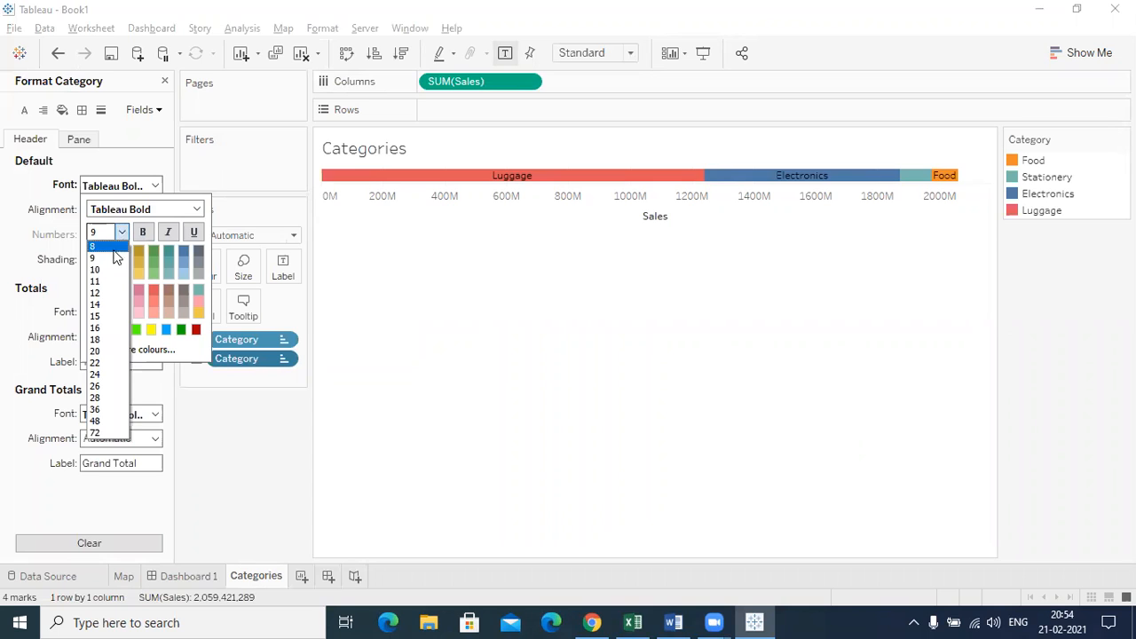
{"action": "left_click", "coordinate": [102, 282]}
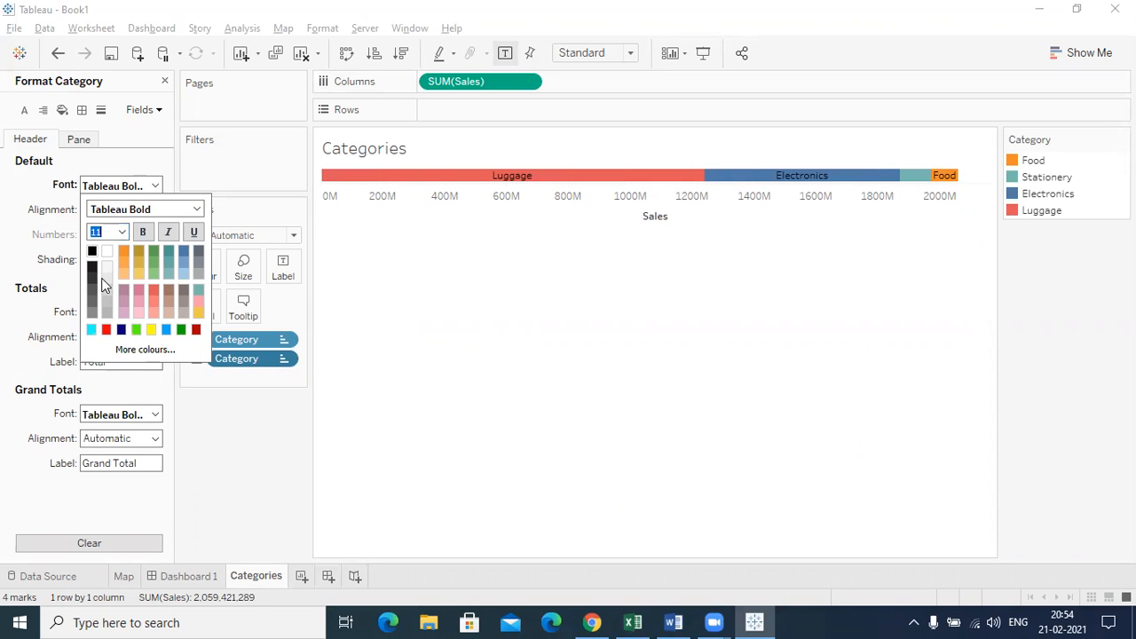
{"action": "left_click", "coordinate": [497, 277]}
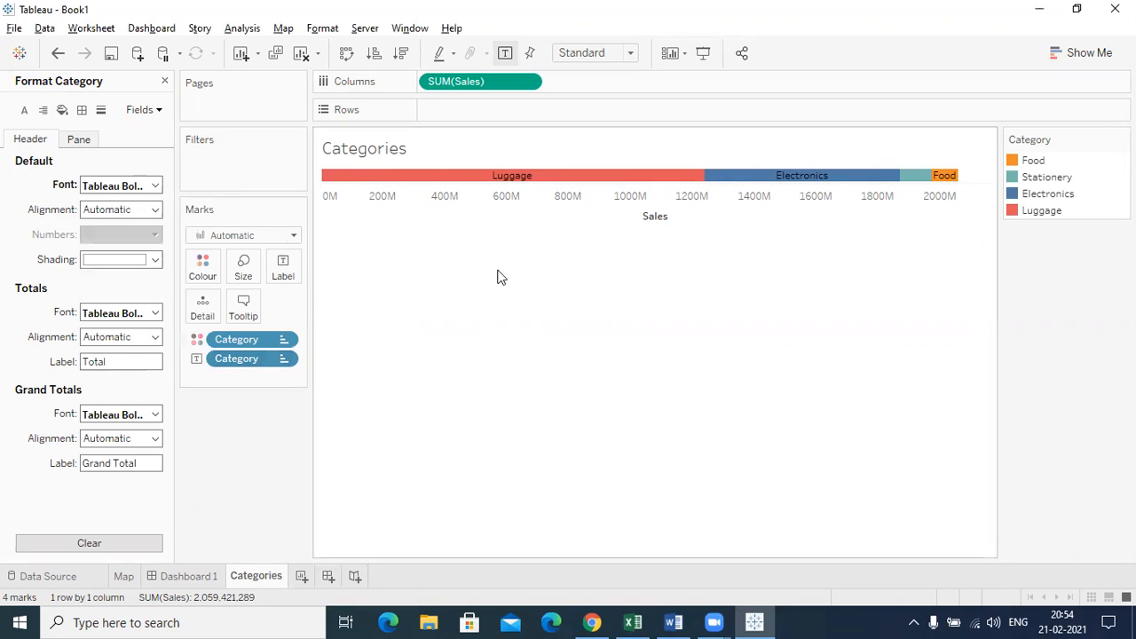
- Set the Categories worksheet's default font to Tableau Bold in black
{"action": "left_click", "coordinate": [599, 156]}
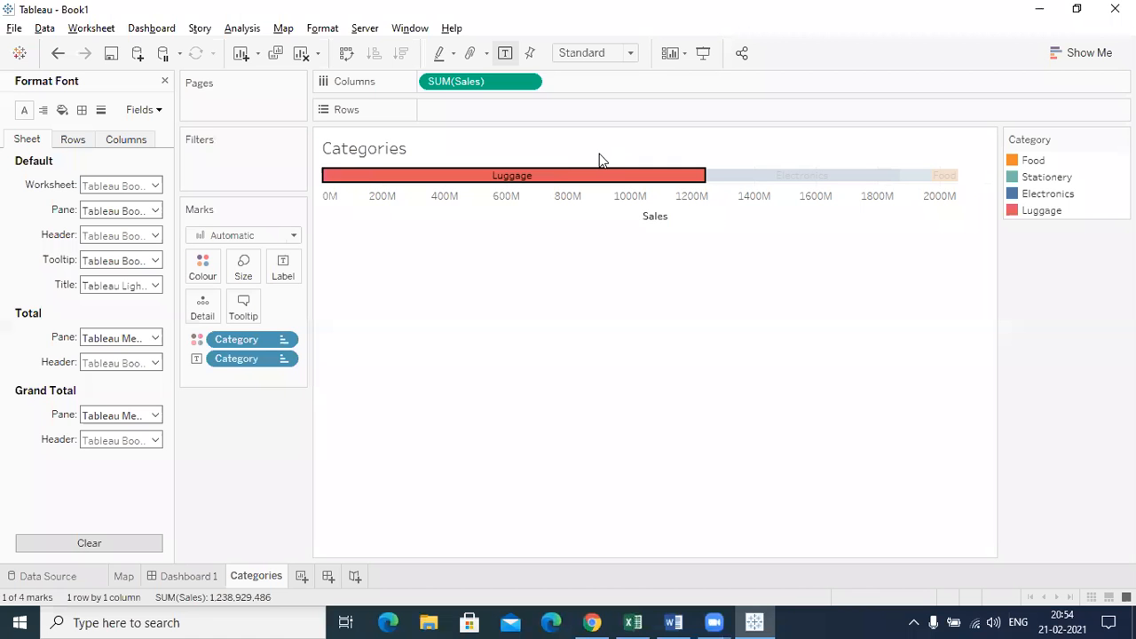
{"action": "left_click", "coordinate": [155, 186]}
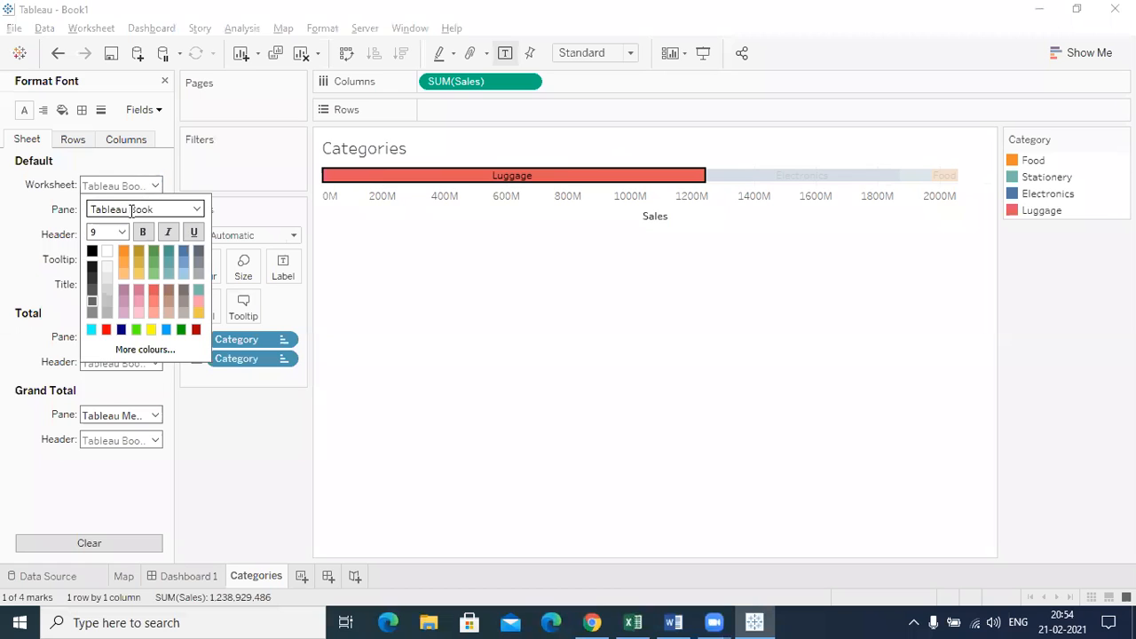
{"action": "left_click", "coordinate": [195, 210]}
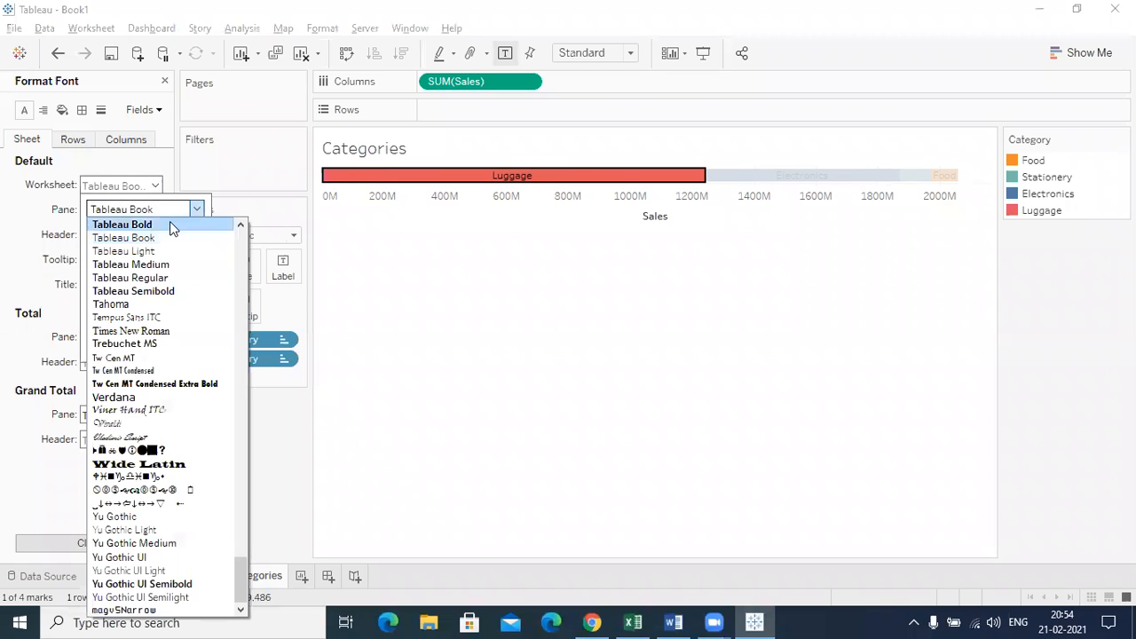
{"action": "left_click", "coordinate": [170, 221]}
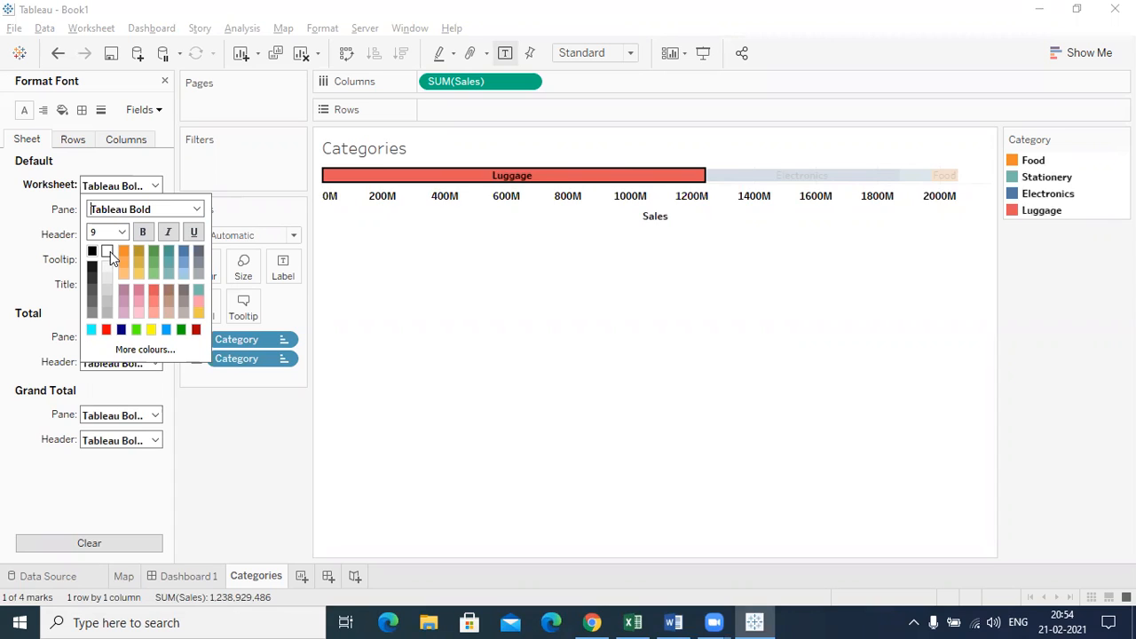
{"action": "left_click", "coordinate": [110, 251]}
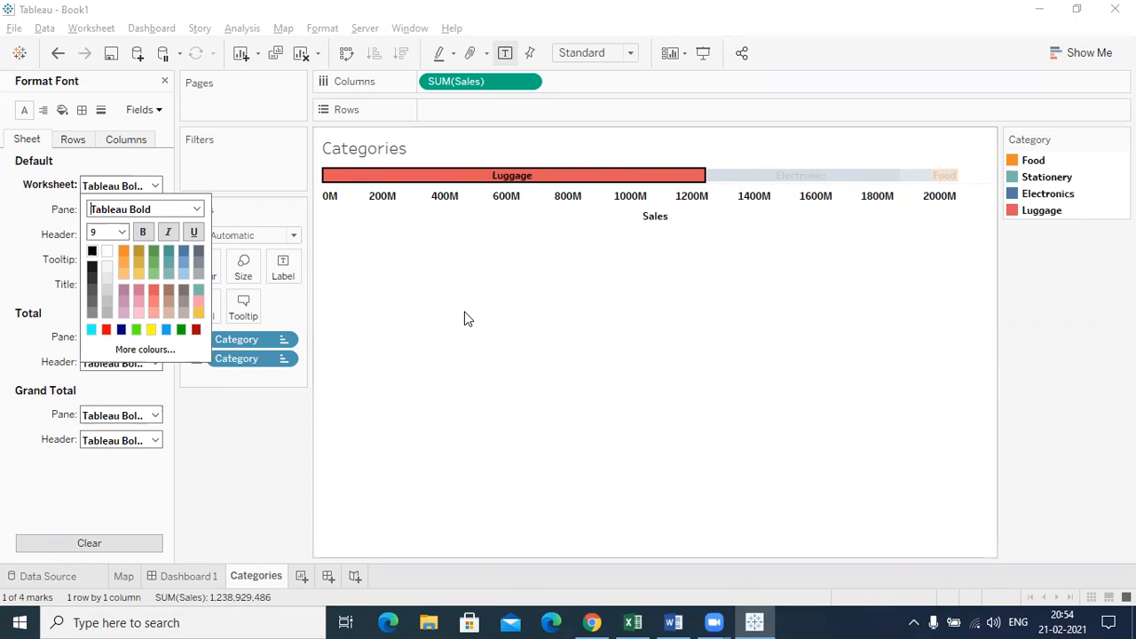
{"action": "left_click", "coordinate": [527, 175]}
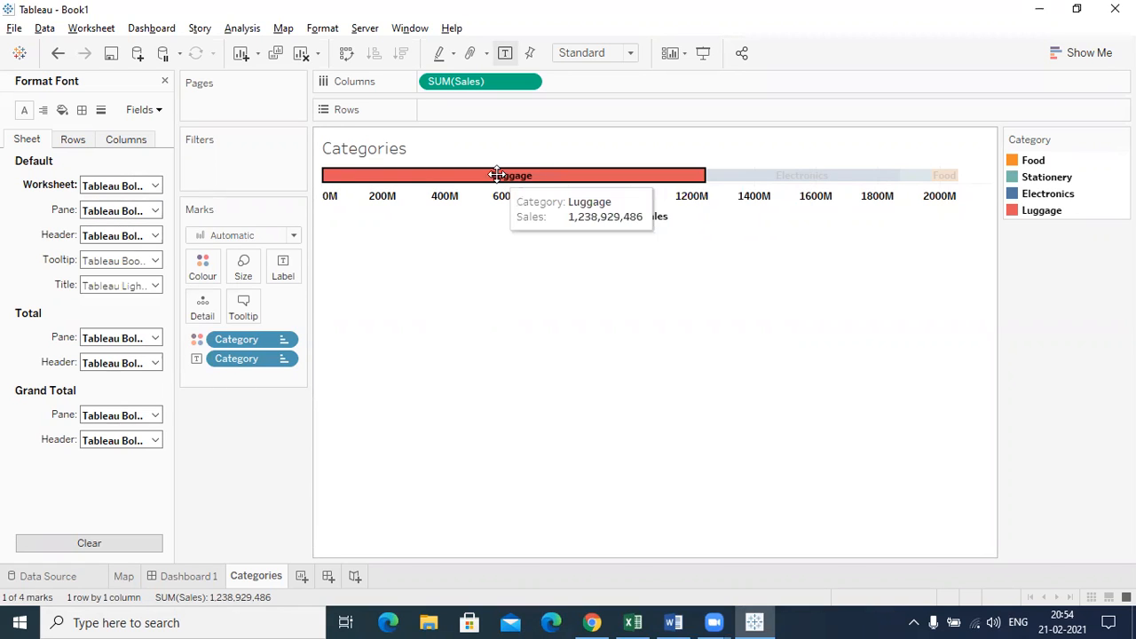
{"action": "left_click", "coordinate": [501, 318]}
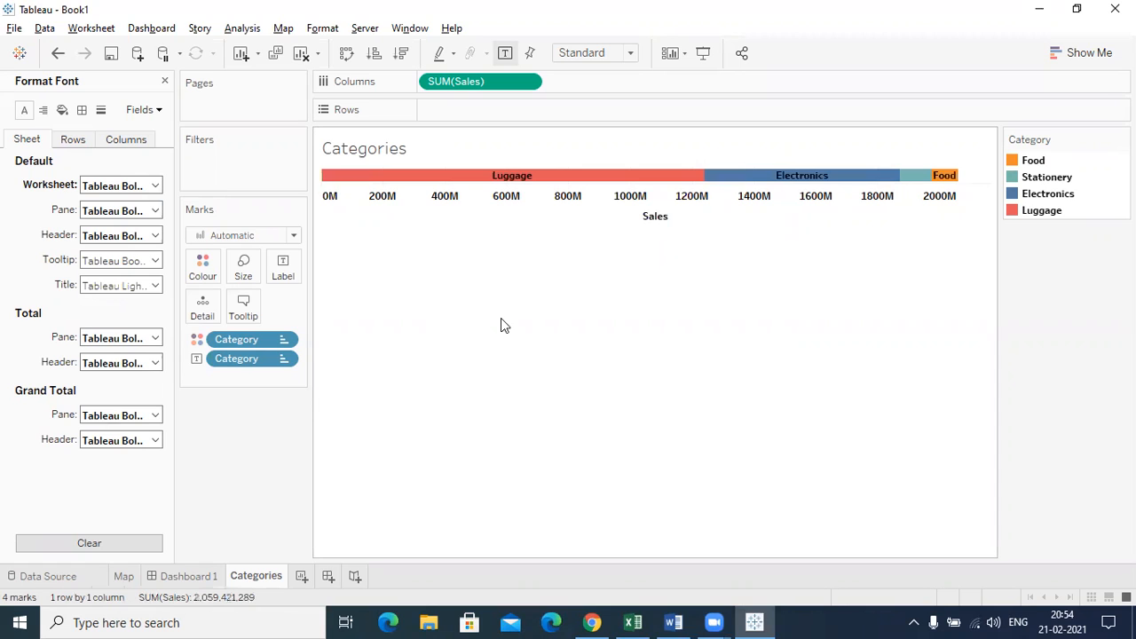
- Set the mark label of the Stationery segment to always show
{"action": "right_click", "coordinate": [918, 179]}
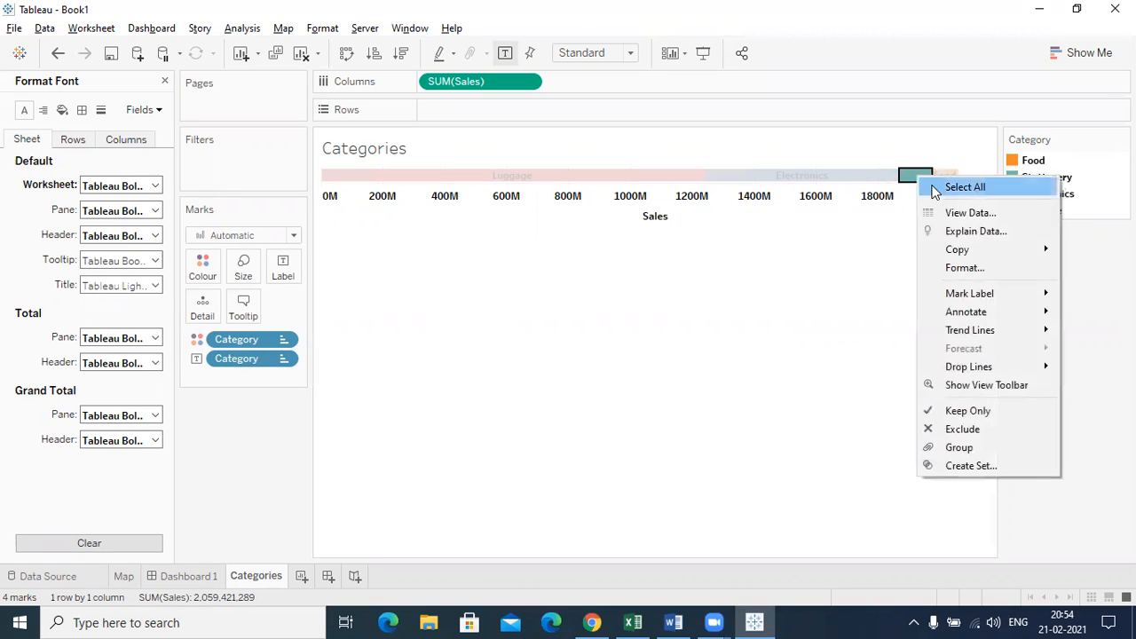
{"action": "mouse_move", "coordinate": [972, 293]}
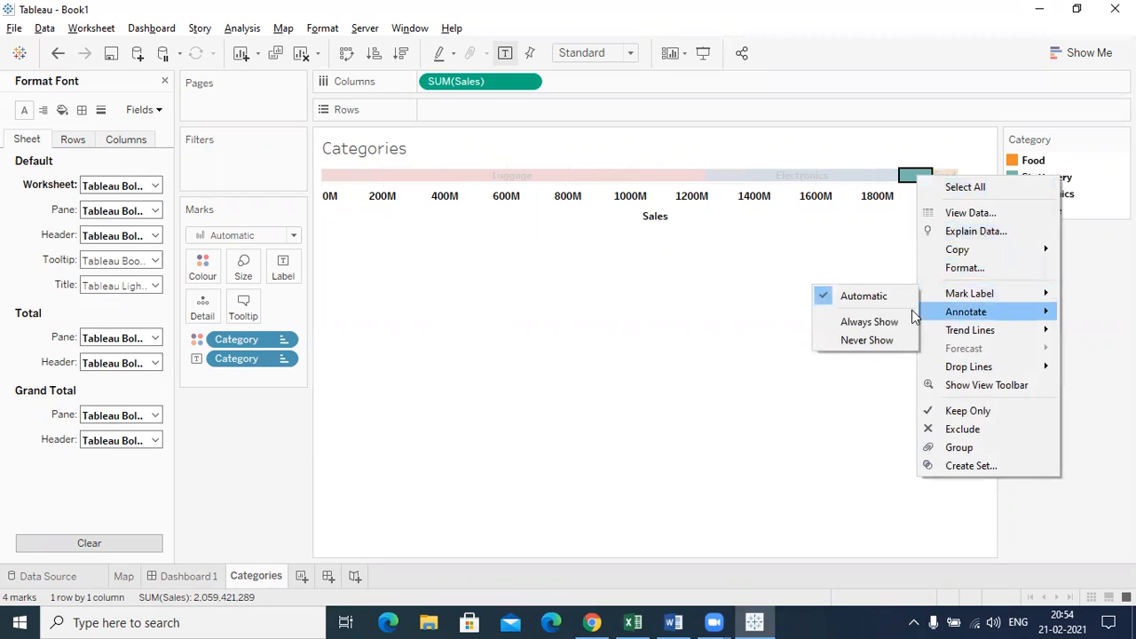
{"action": "left_click", "coordinate": [870, 321]}
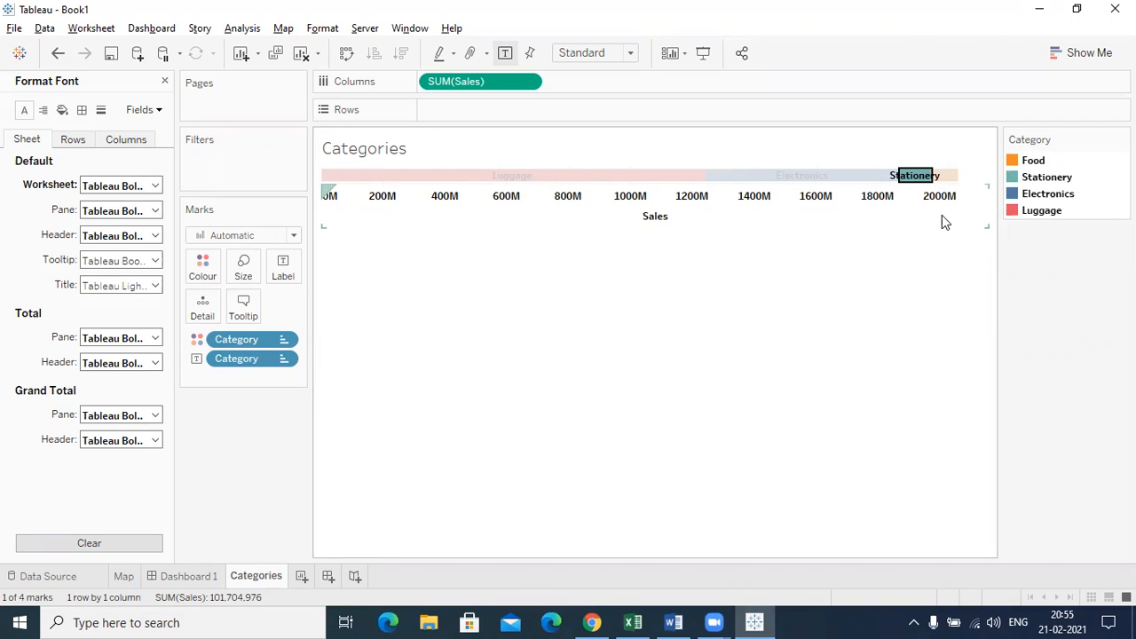
{"action": "left_click", "coordinate": [945, 225]}
{"action": "left_click", "coordinate": [921, 298]}
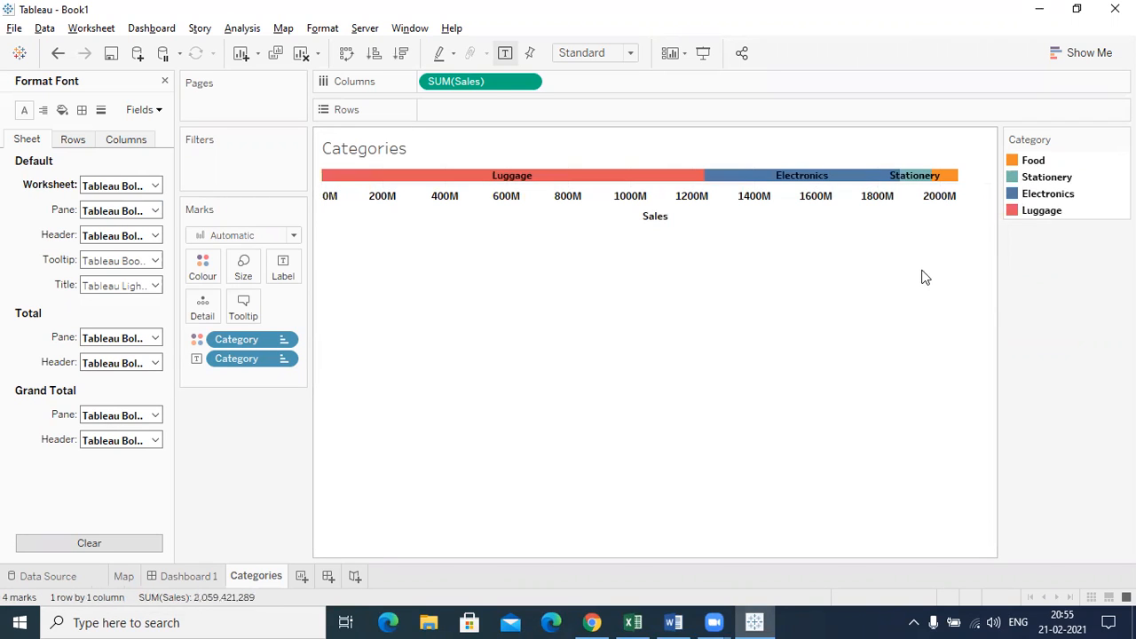
{"action": "right_click", "coordinate": [916, 177]}
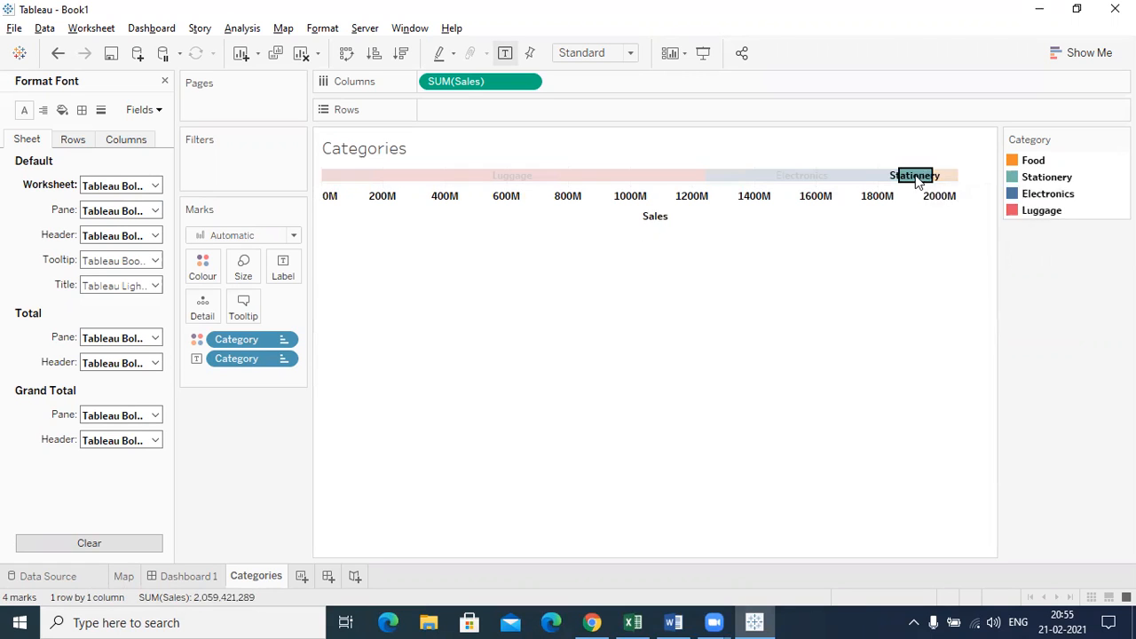
{"action": "mouse_move", "coordinate": [958, 255]}
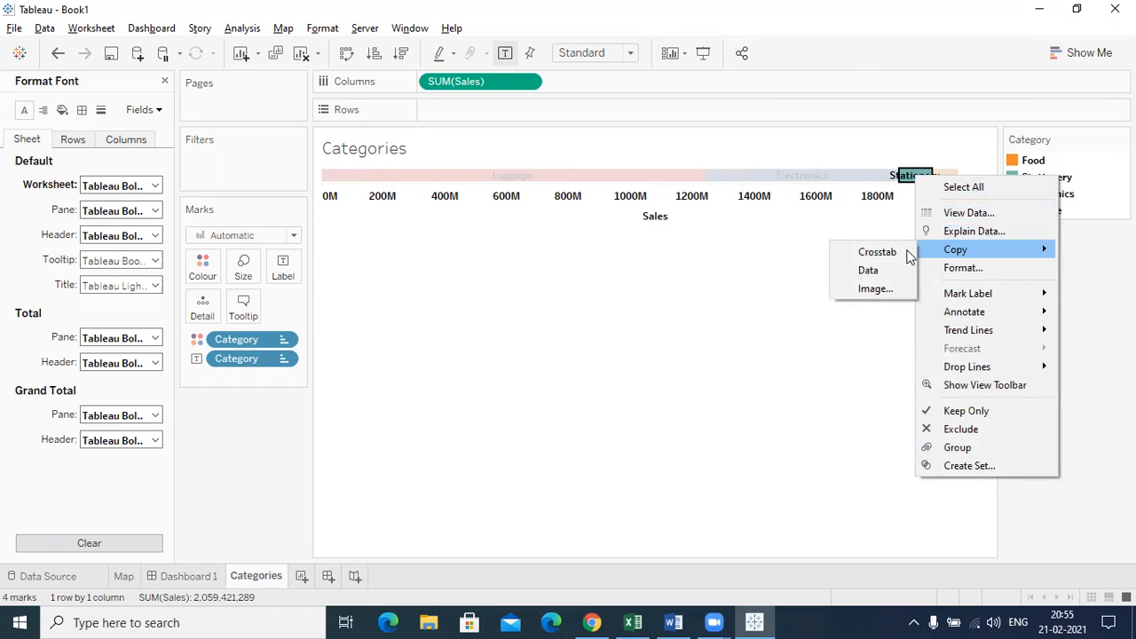
{"action": "left_click", "coordinate": [827, 241]}
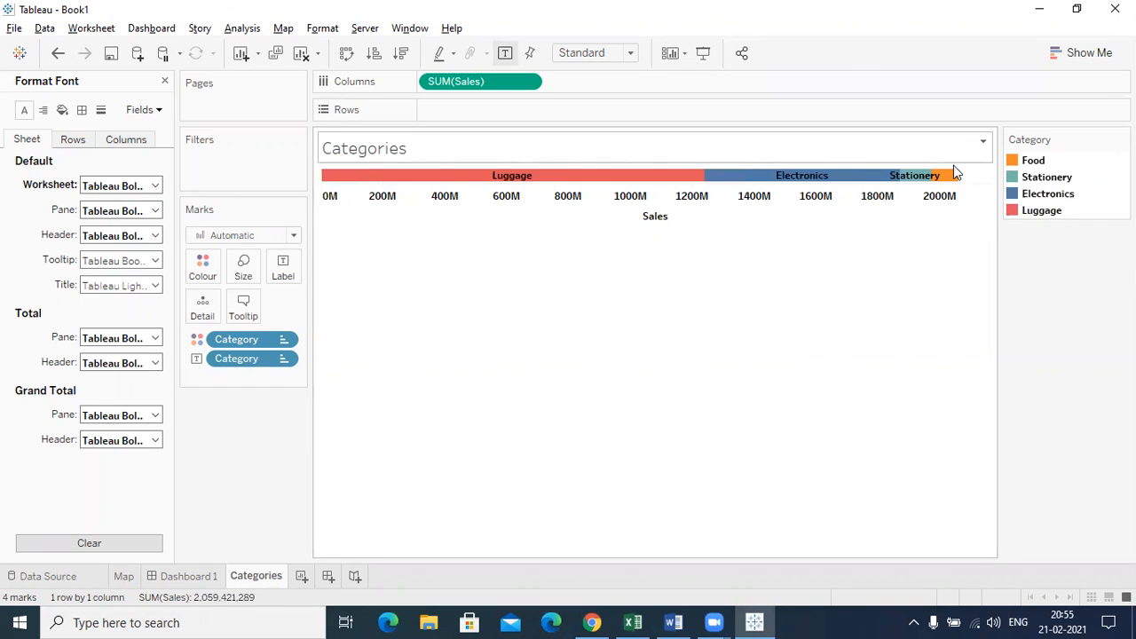
{"action": "mouse_move", "coordinate": [952, 176]}
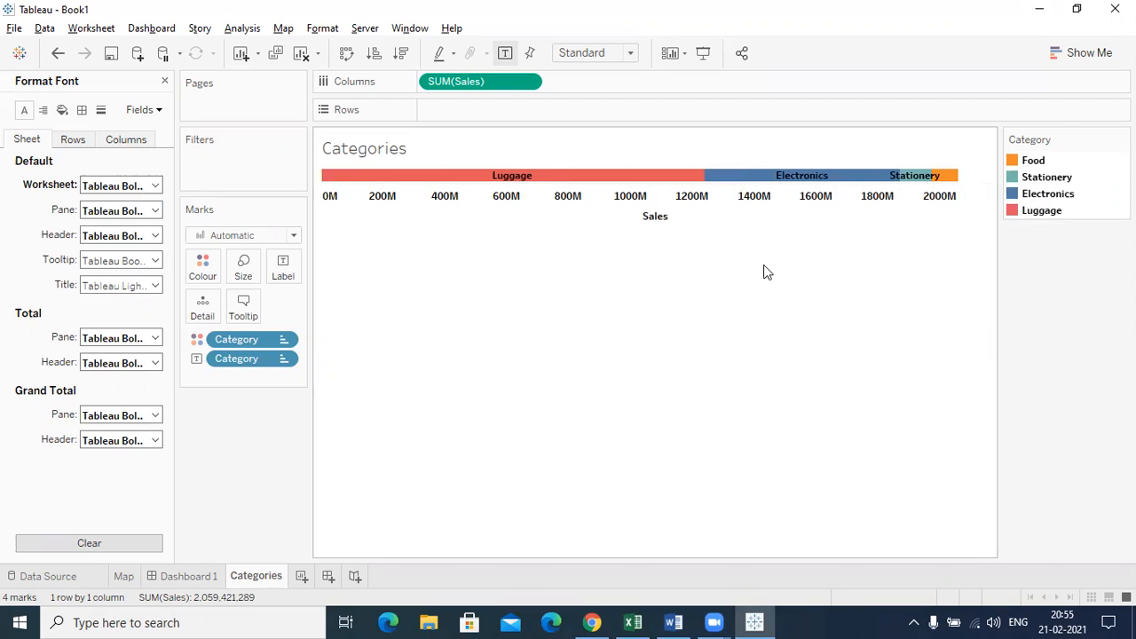
- Hide the Categories sheet title and the Sales axis header
{"action": "right_click", "coordinate": [513, 152]}
{"action": "left_click", "coordinate": [566, 195]}
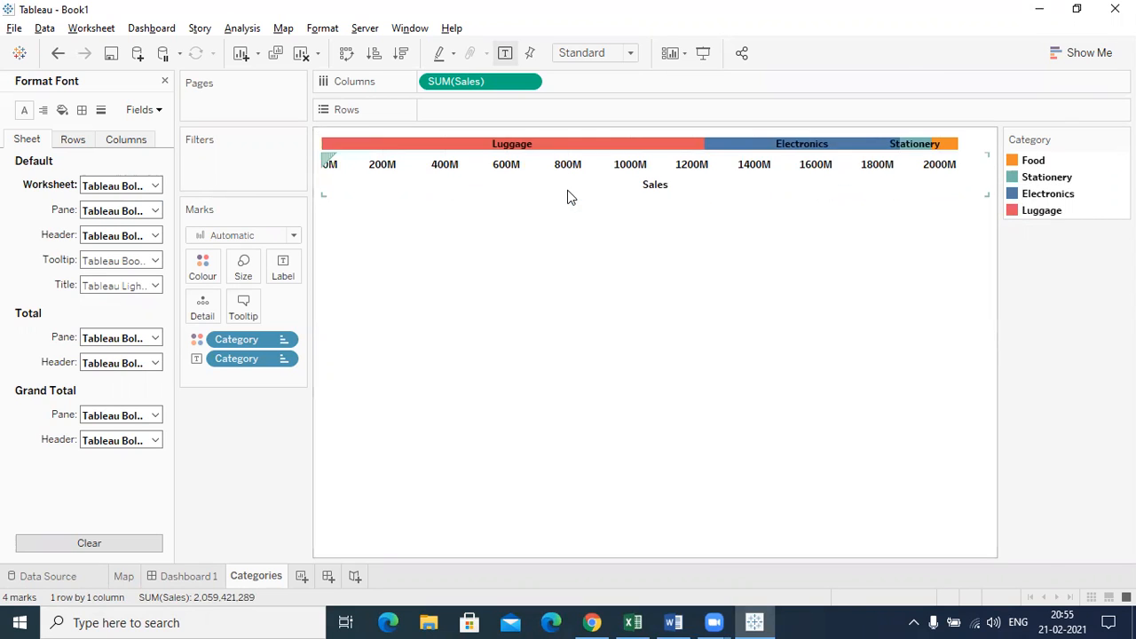
{"action": "right_click", "coordinate": [495, 168]}
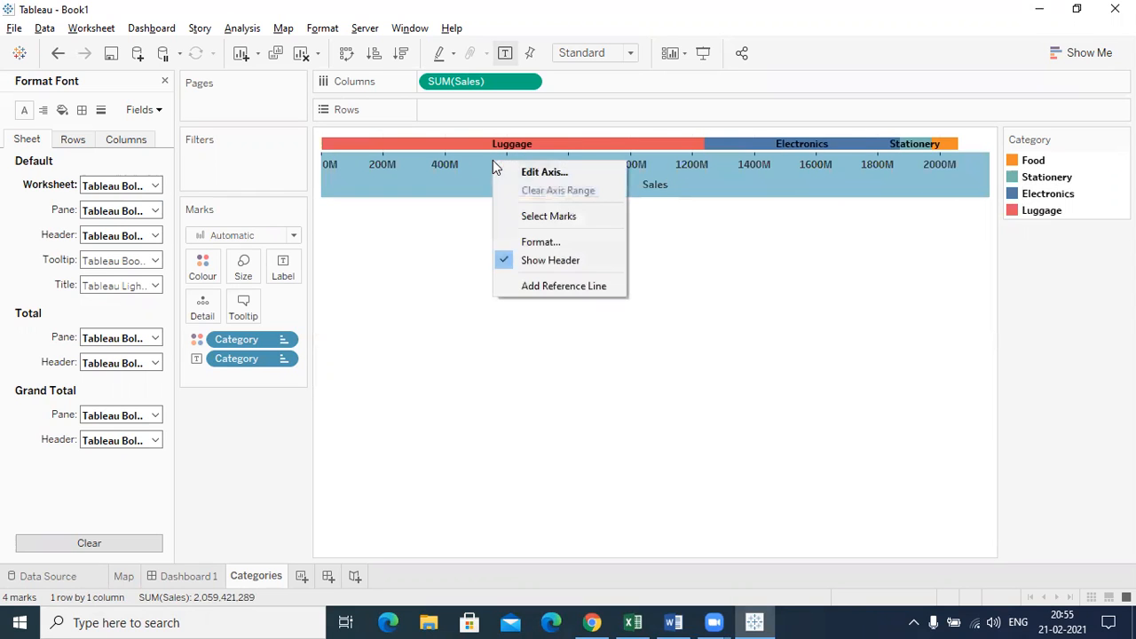
{"action": "left_click", "coordinate": [545, 265]}
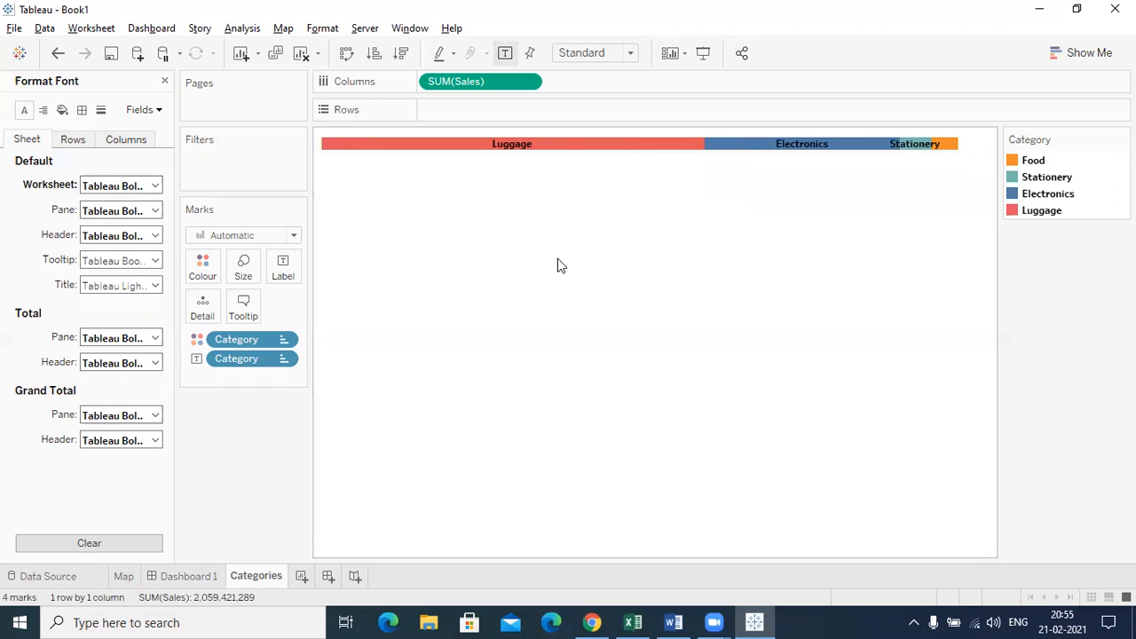
- Change the worksheet's default font colour to white for the bar labels
{"action": "mouse_move", "coordinate": [521, 149]}
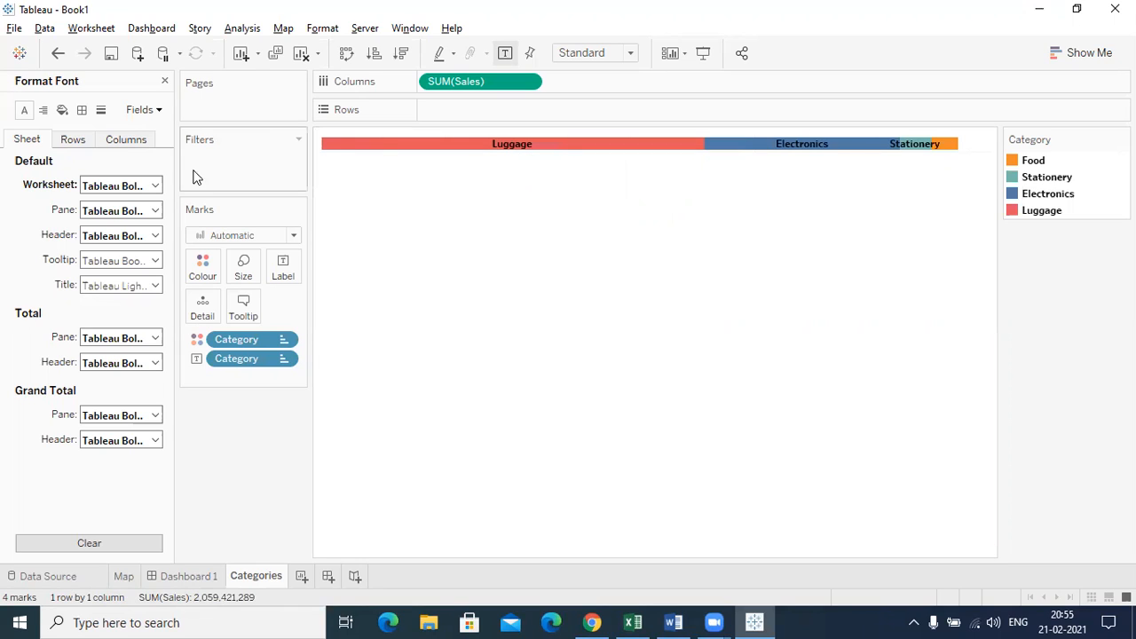
{"action": "left_click", "coordinate": [155, 186]}
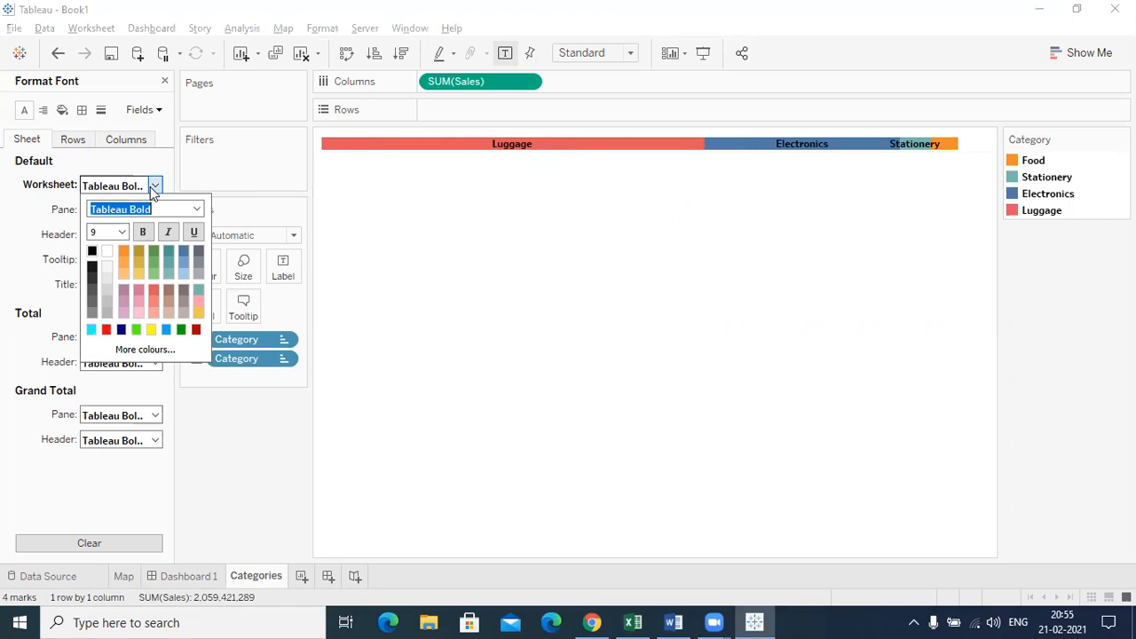
{"action": "left_click", "coordinate": [107, 253]}
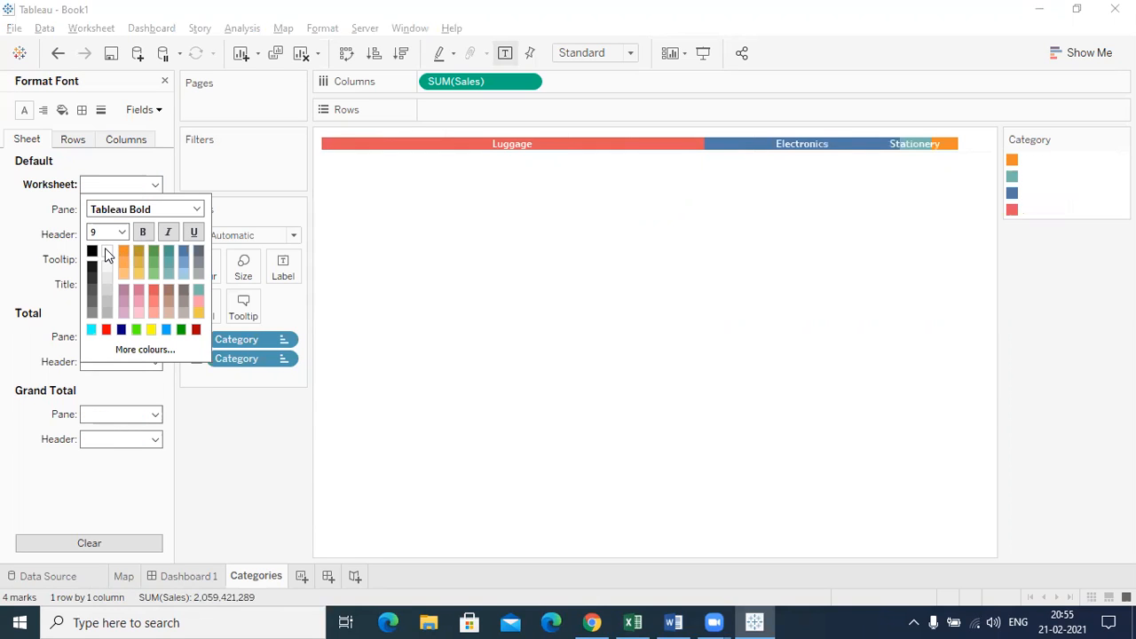
{"action": "left_click", "coordinate": [512, 291]}
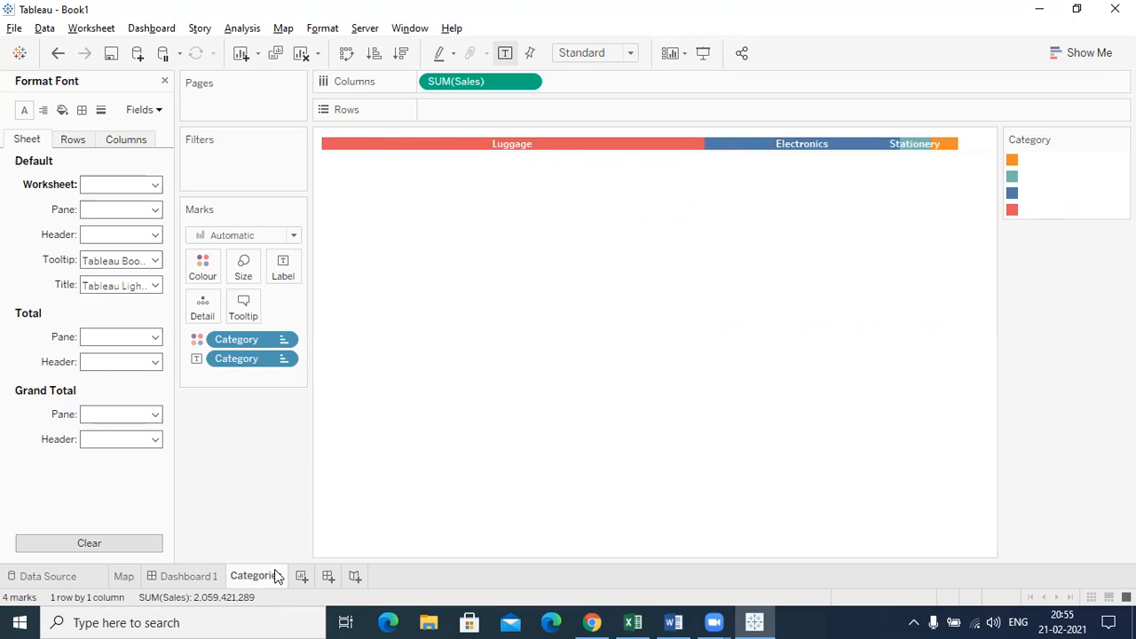
- Add the Map sheet to Dashboard 1 as a floating object
{"action": "left_click", "coordinate": [184, 576]}
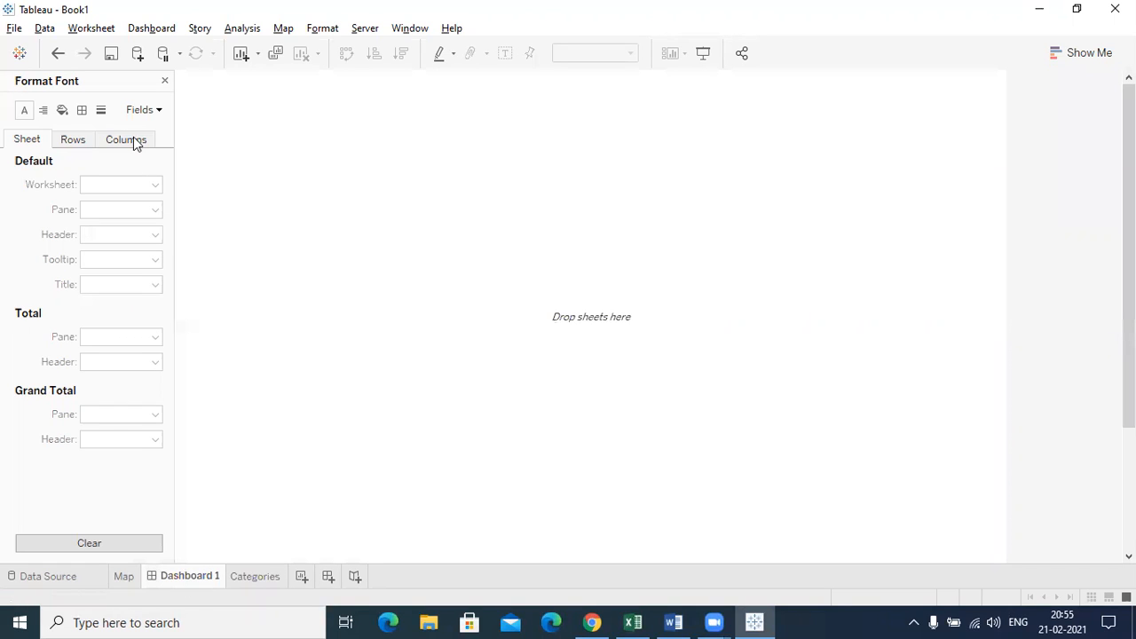
{"action": "left_click", "coordinate": [165, 82]}
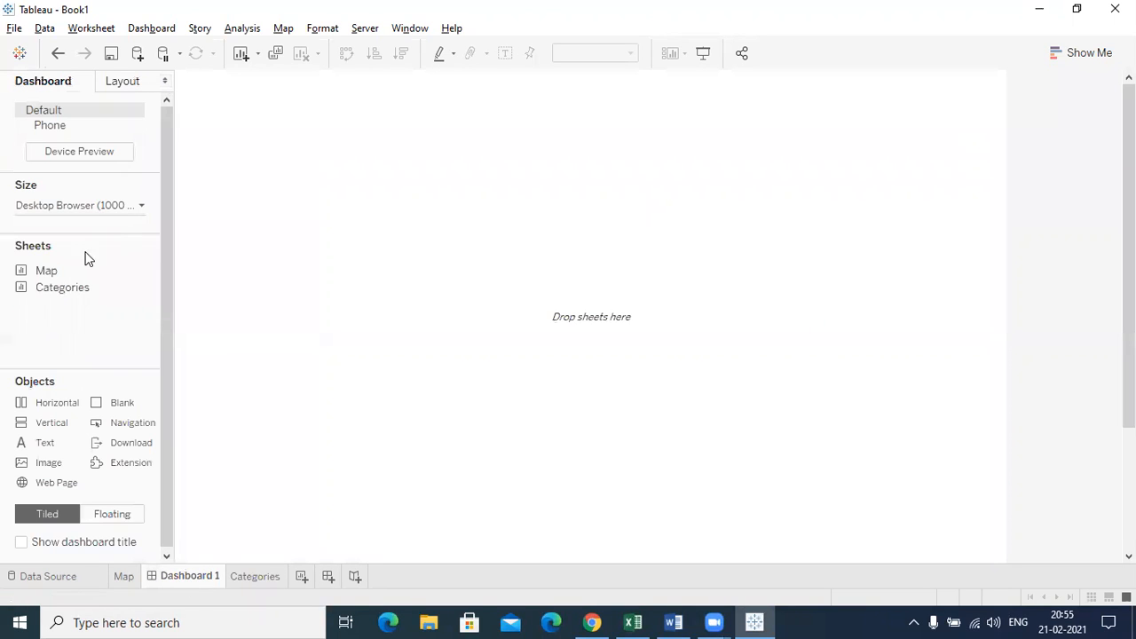
{"action": "left_click_drag", "start_coordinate": [72, 273], "coordinate": [97, 263]}
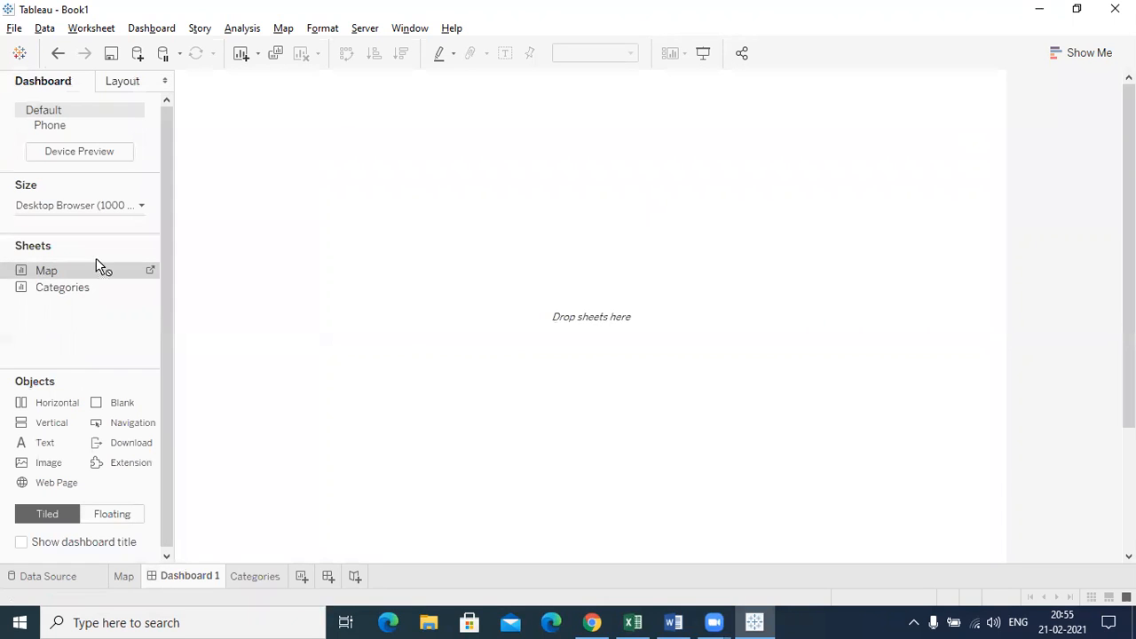
{"action": "left_click", "coordinate": [112, 519]}
{"action": "left_click_drag", "start_coordinate": [83, 272], "coordinate": [335, 280]}
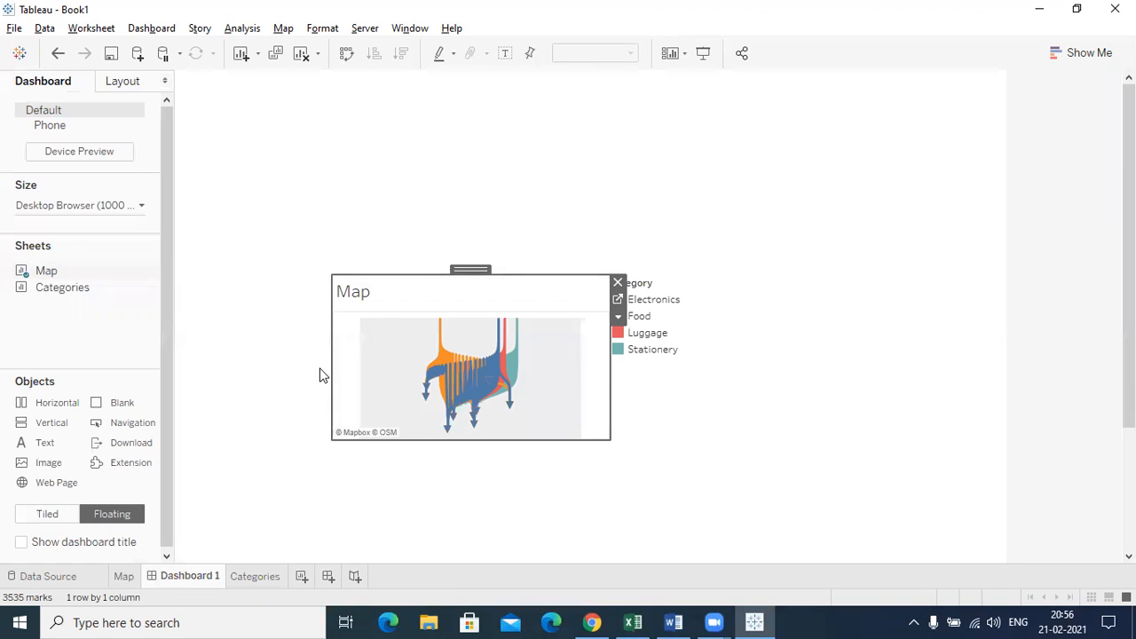
- Stretch the floating Map to the dashboard's left edge and remove its Category colour legend
{"action": "left_click_drag", "start_coordinate": [331, 352], "coordinate": [181, 346]}
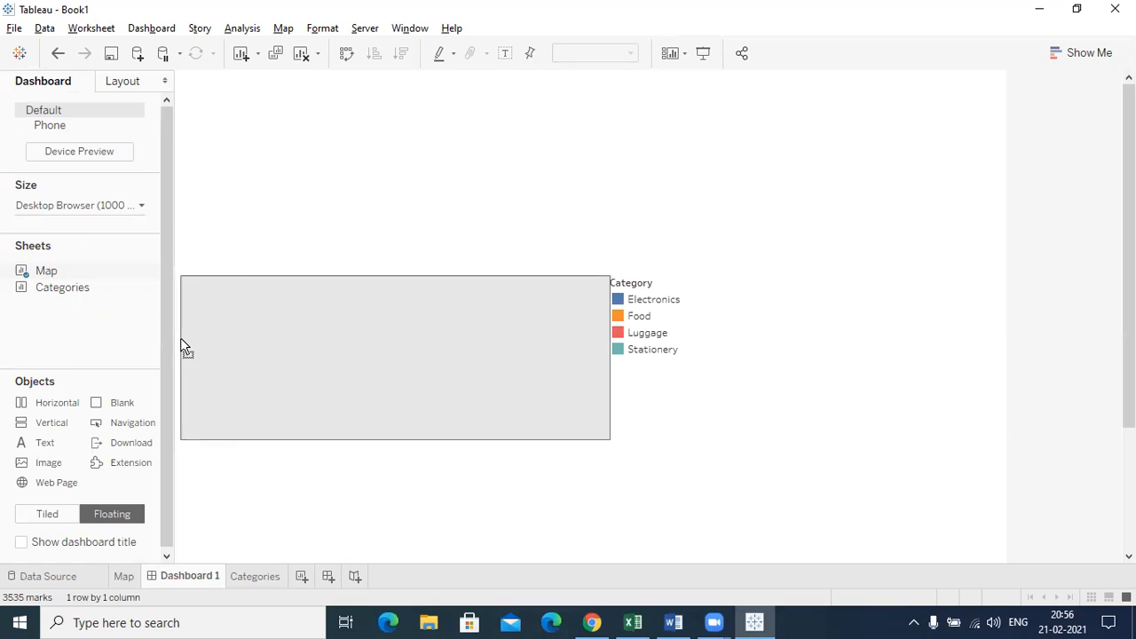
{"action": "left_click", "coordinate": [666, 299]}
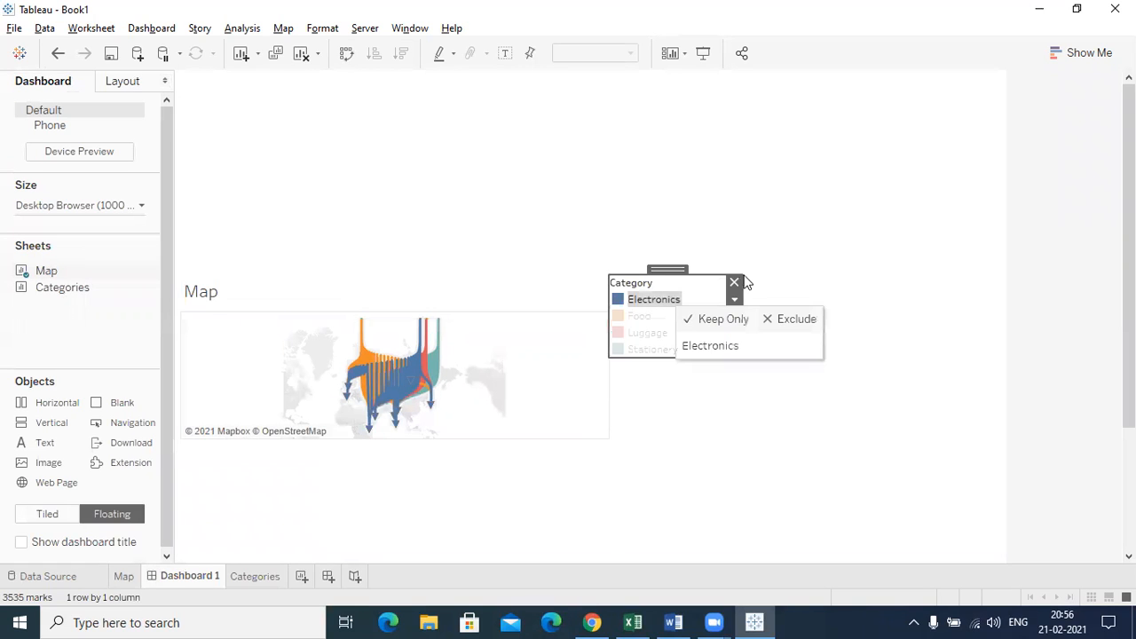
{"action": "left_click", "coordinate": [734, 284]}
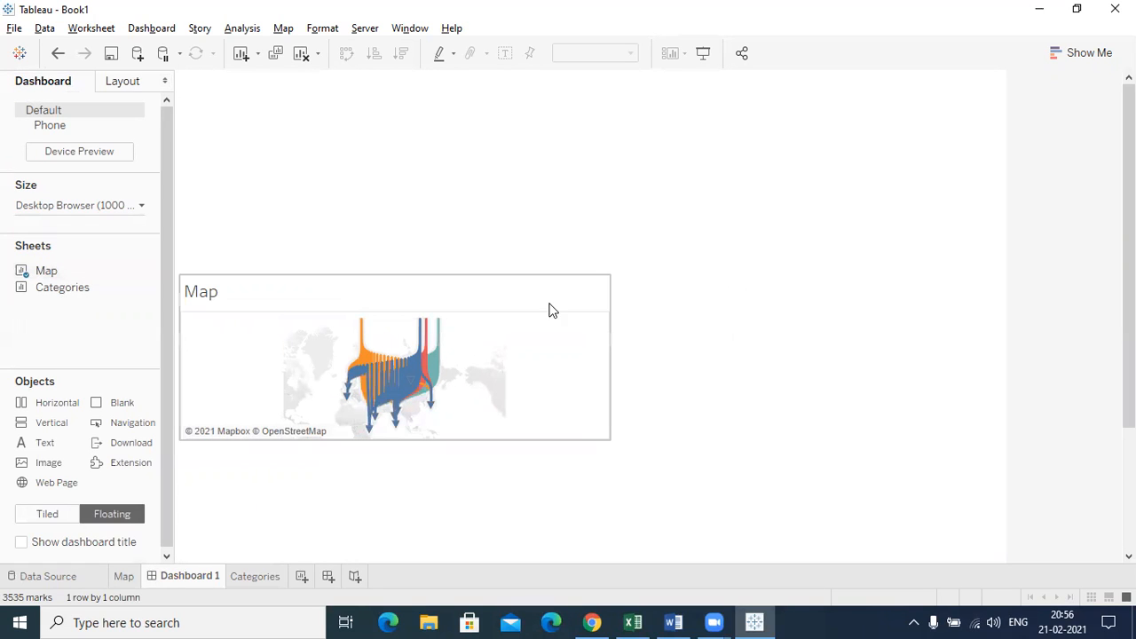
- Enlarge the floating Map to about the dashboard's full width and extend it downward and upward
{"action": "left_click", "coordinate": [587, 360]}
{"action": "left_click_drag", "start_coordinate": [609, 355], "coordinate": [1002, 386]}
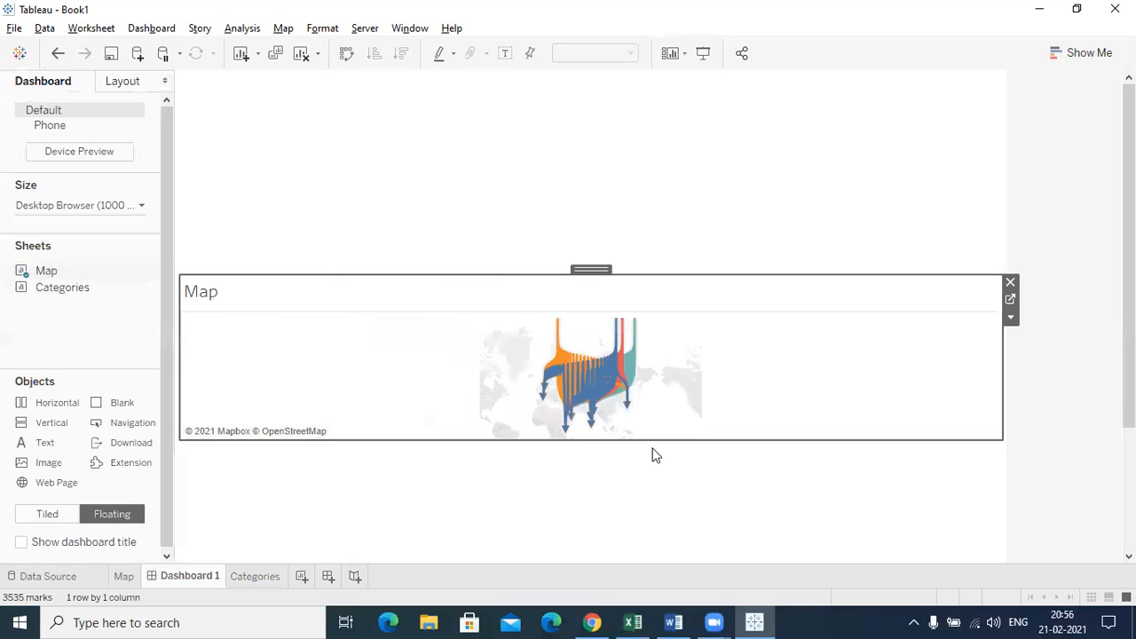
{"action": "left_click_drag", "start_coordinate": [591, 439], "coordinate": [578, 543]}
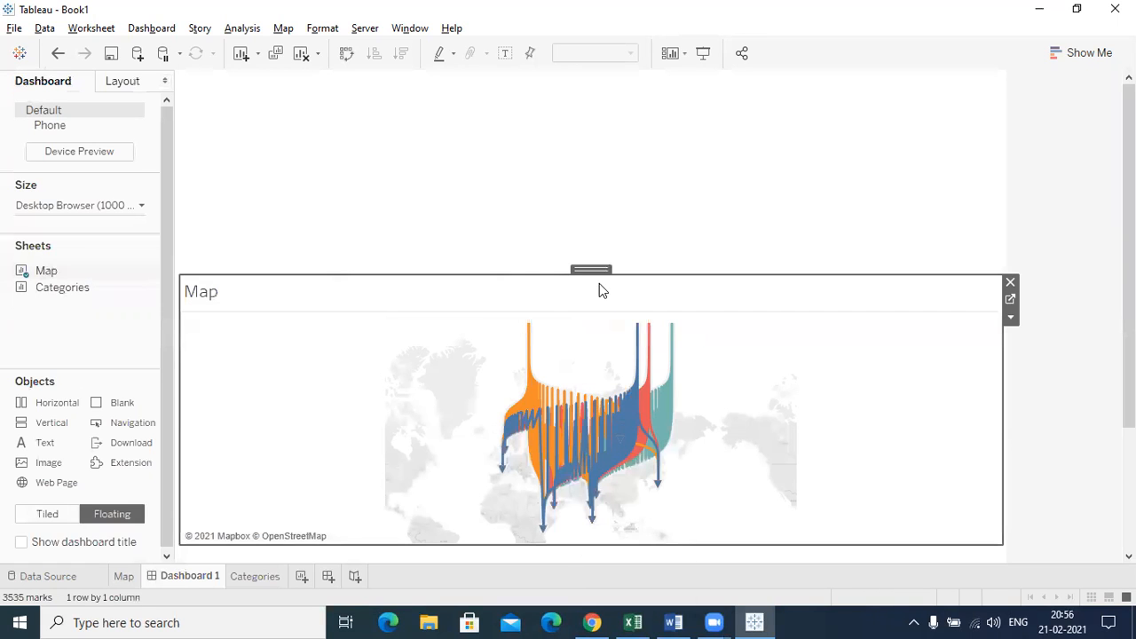
{"action": "left_click_drag", "start_coordinate": [525, 272], "coordinate": [521, 202]}
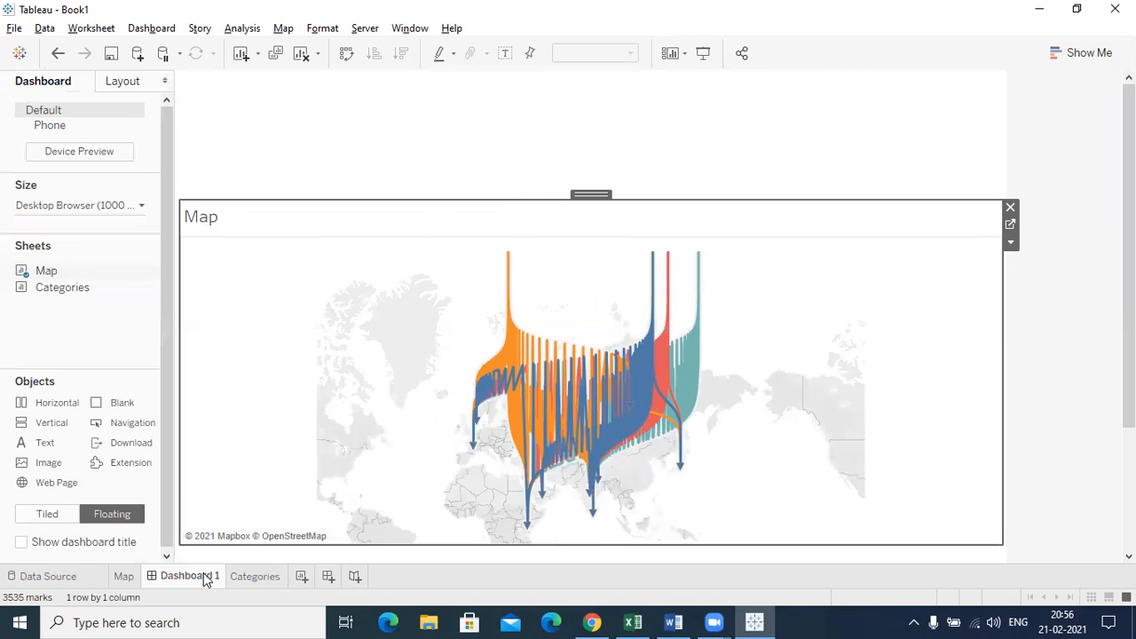
- Set the Map worksheet's background map style to Outdoors
{"action": "left_click", "coordinate": [123, 576]}
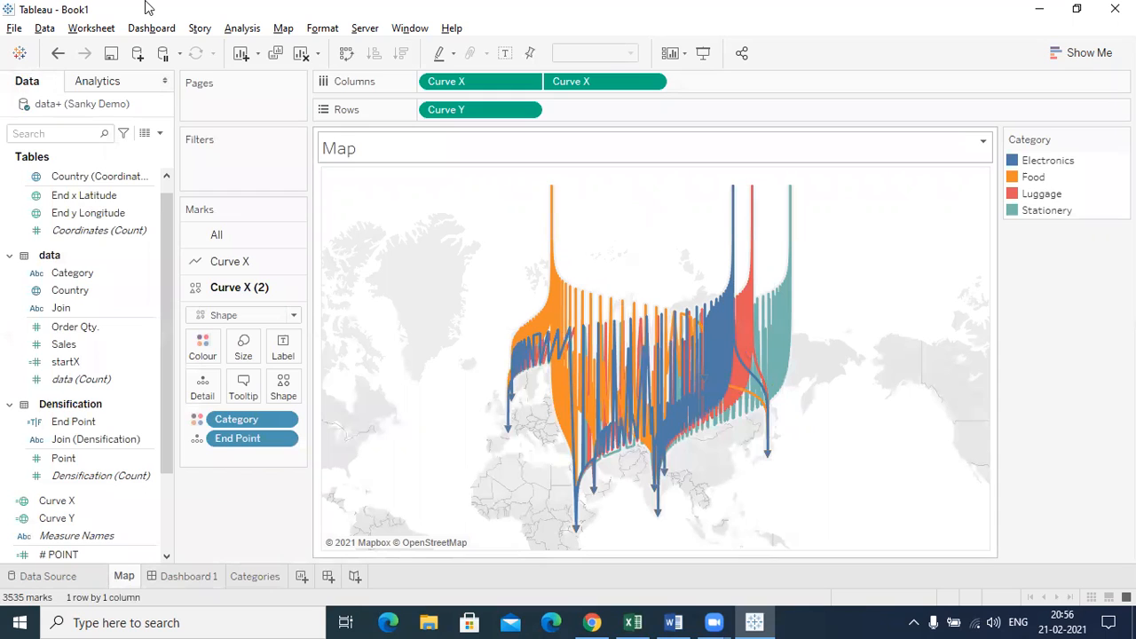
{"action": "left_click", "coordinate": [283, 28]}
{"action": "mouse_move", "coordinate": [313, 53]}
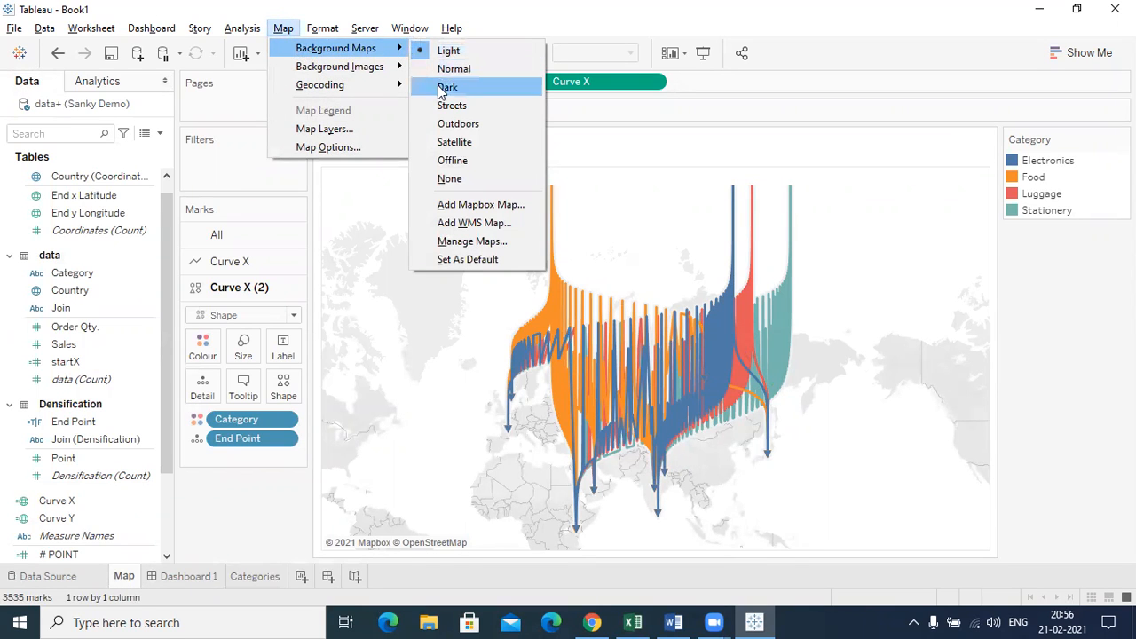
{"action": "left_click", "coordinate": [458, 130]}
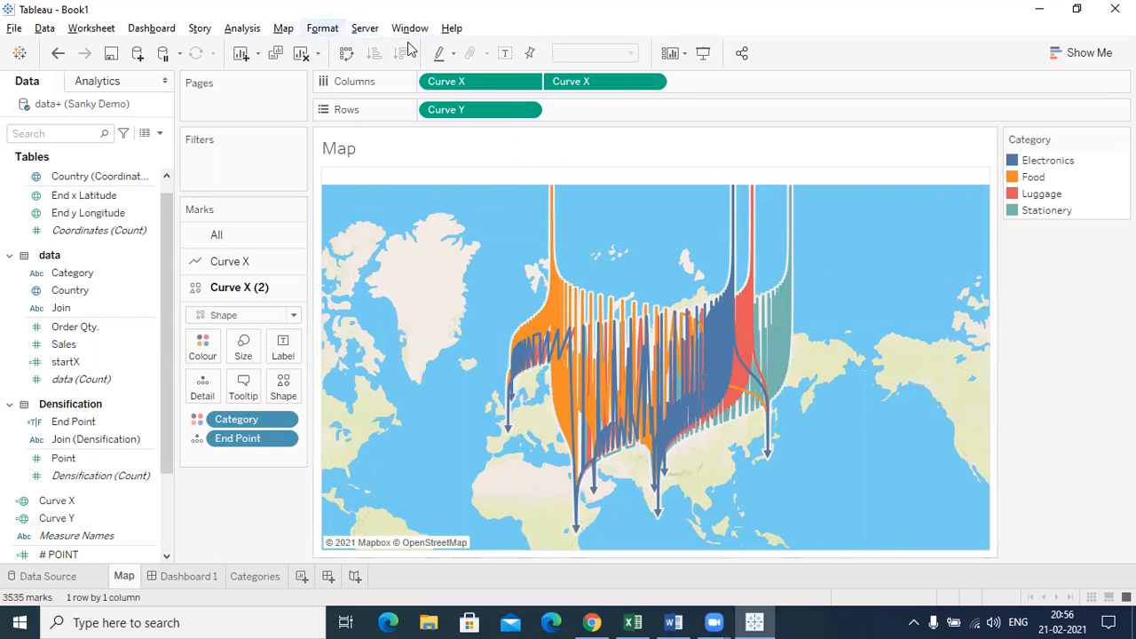
- Try the Satellite background style on the Map worksheet and return it to Outdoors
{"action": "left_click", "coordinate": [284, 29]}
{"action": "mouse_move", "coordinate": [322, 29]}
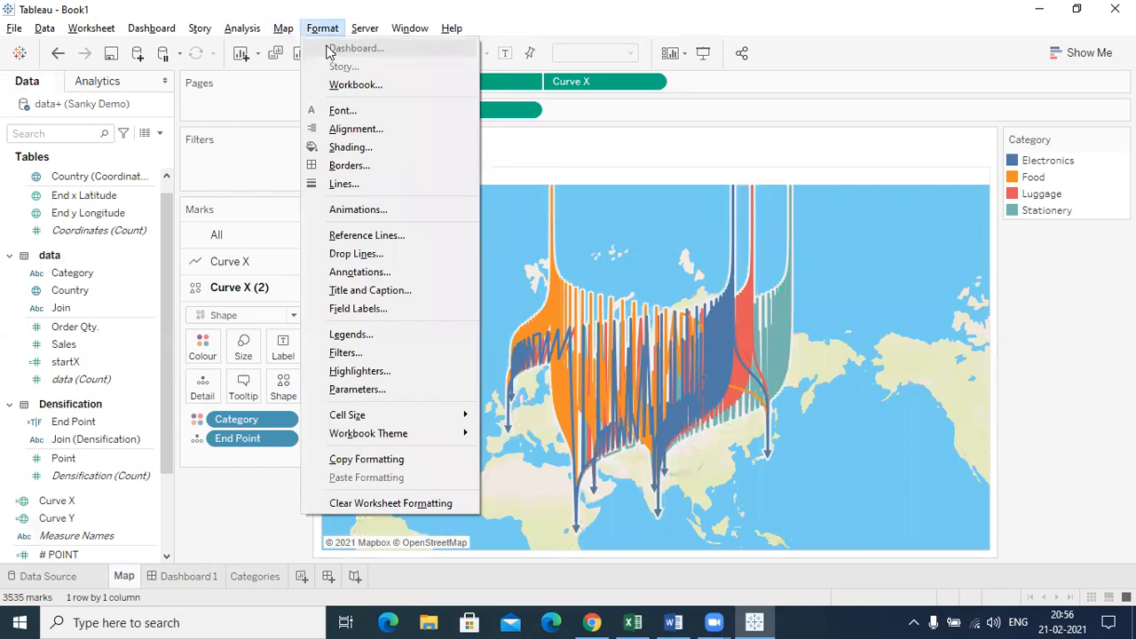
{"action": "mouse_move", "coordinate": [285, 28]}
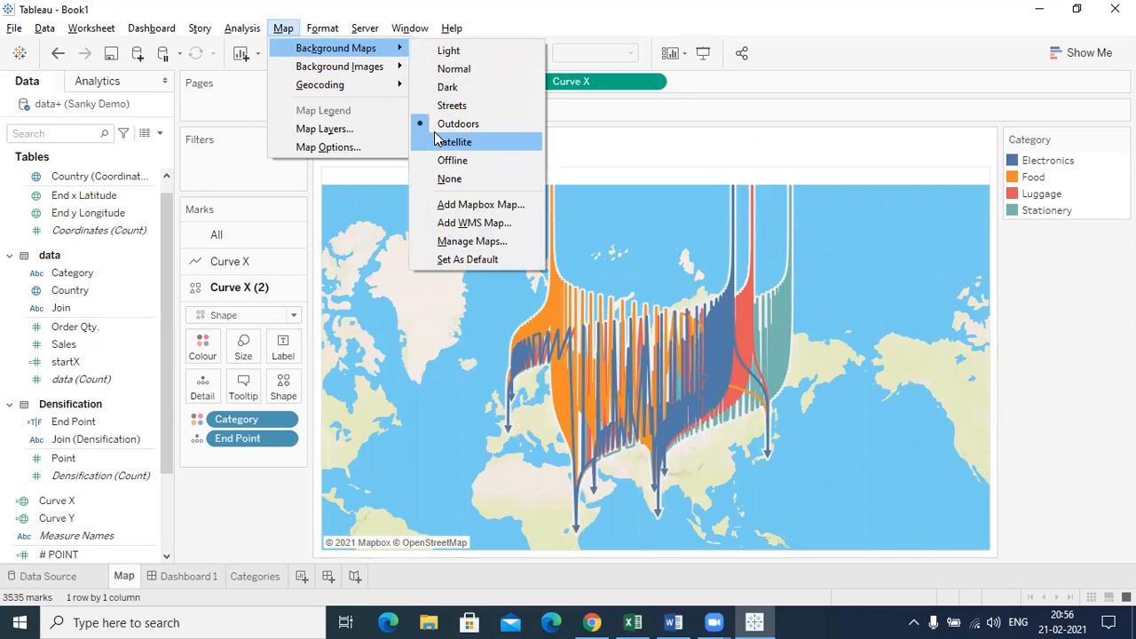
{"action": "left_click", "coordinate": [451, 142]}
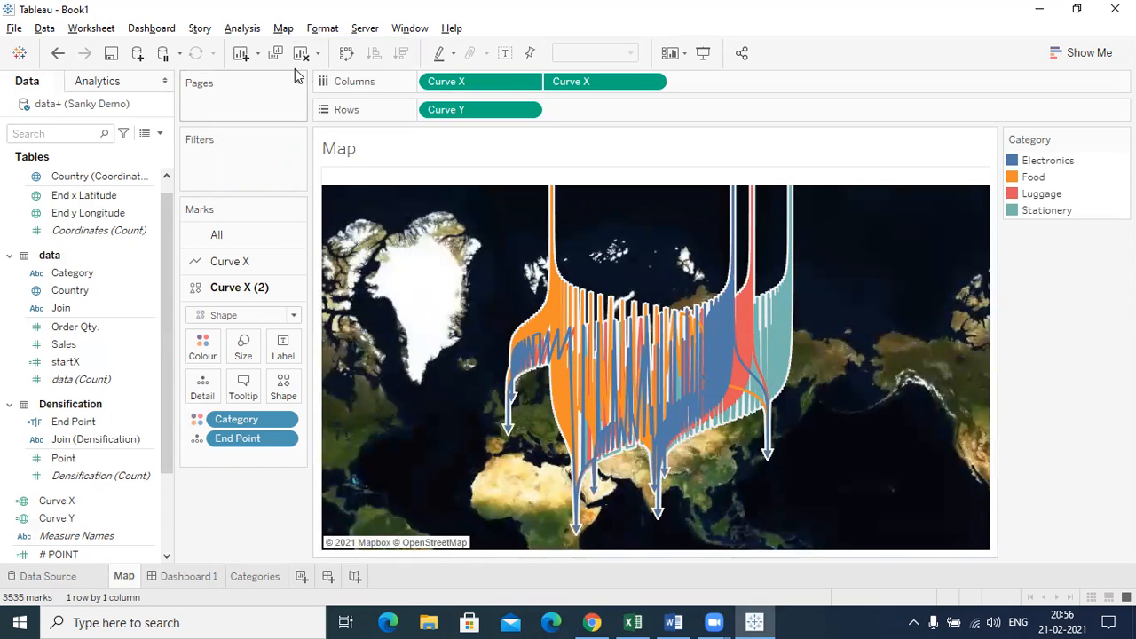
{"action": "left_click", "coordinate": [283, 28]}
{"action": "mouse_move", "coordinate": [322, 29]}
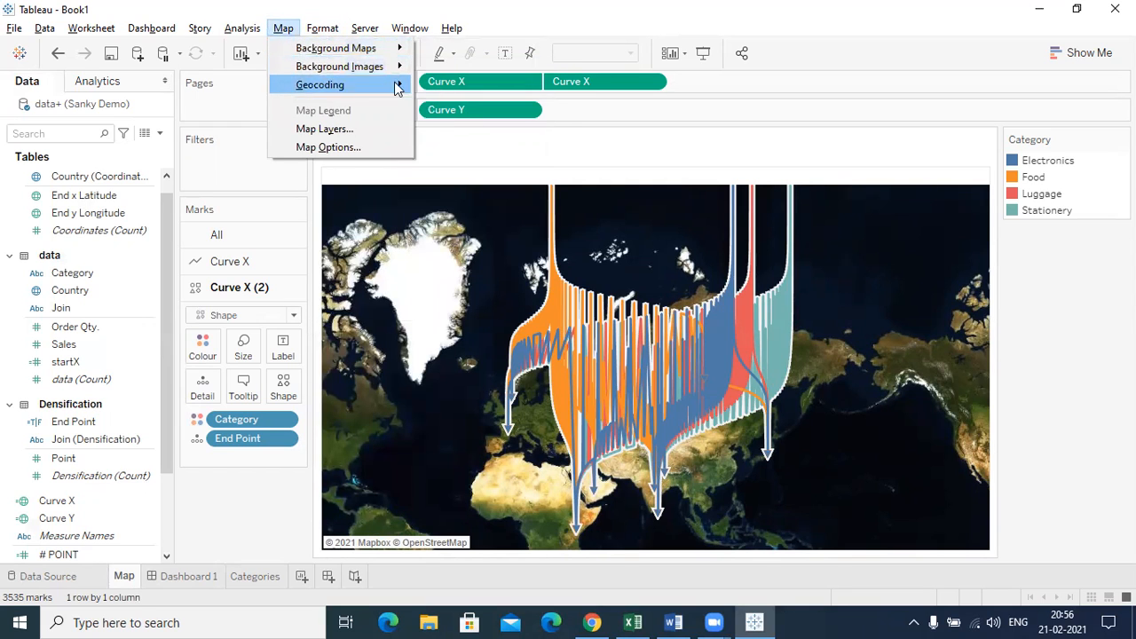
{"action": "mouse_move", "coordinate": [378, 48]}
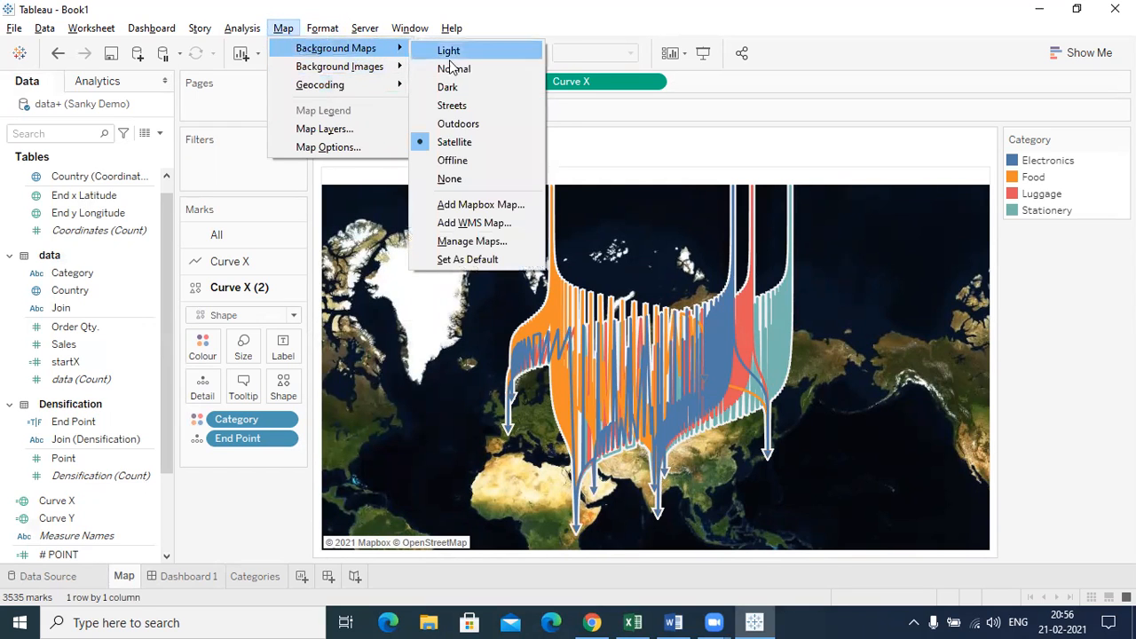
{"action": "left_click", "coordinate": [474, 123]}
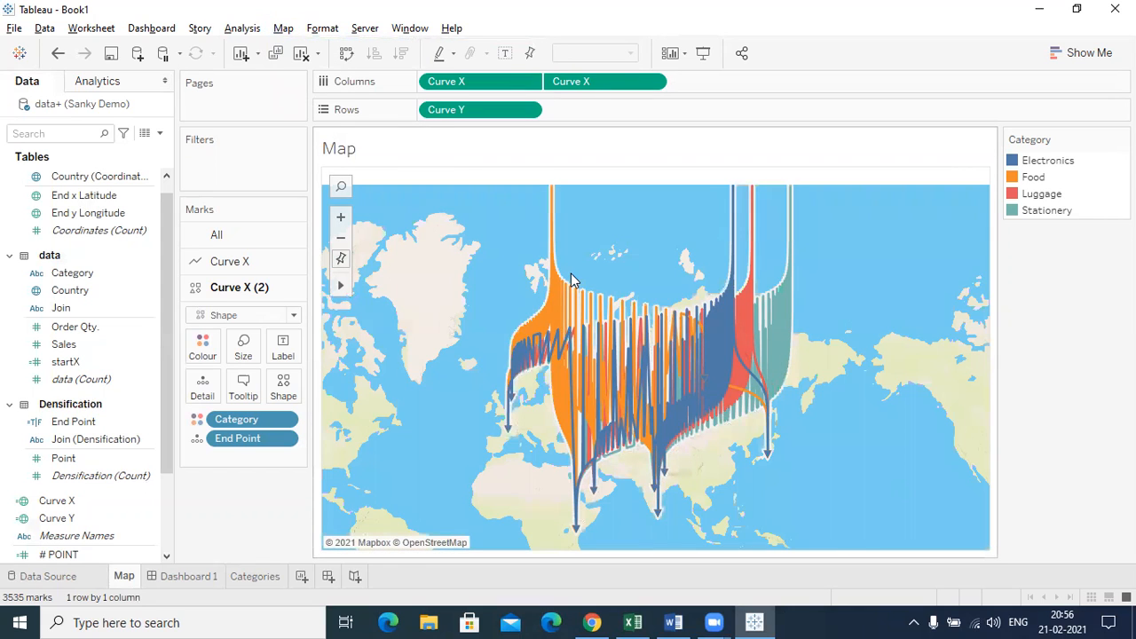
- Return to Dashboard 1 and reset the floating map's view after zooming in on it
{"action": "left_click", "coordinate": [186, 577]}
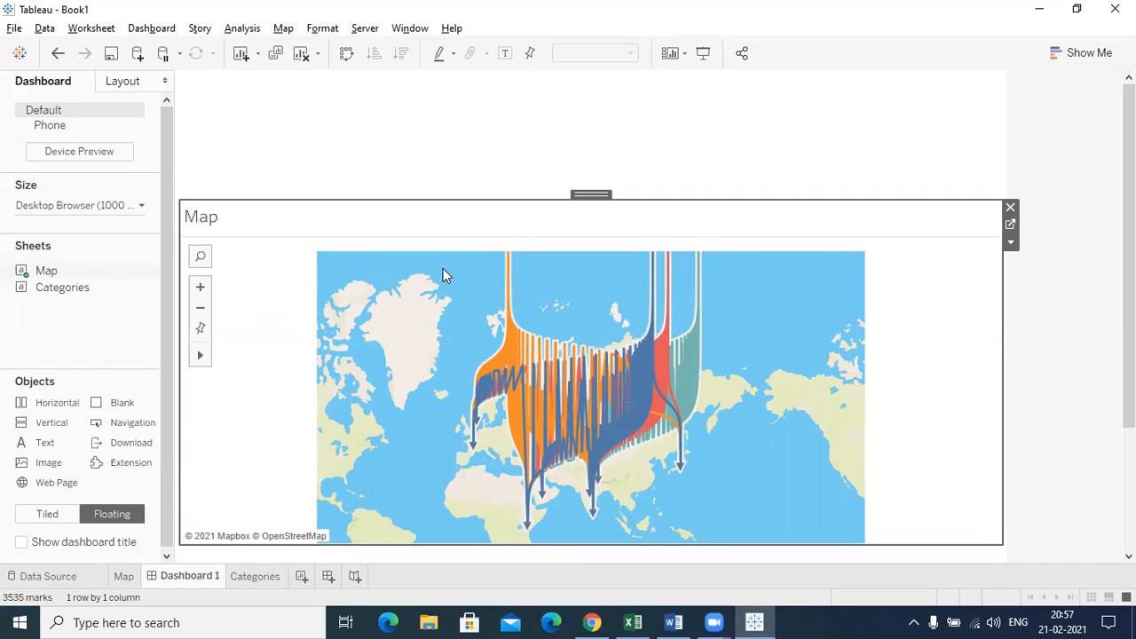
{"action": "scroll", "coordinate": [899, 367], "scroll_direction": "up", "scroll_amount": 4}
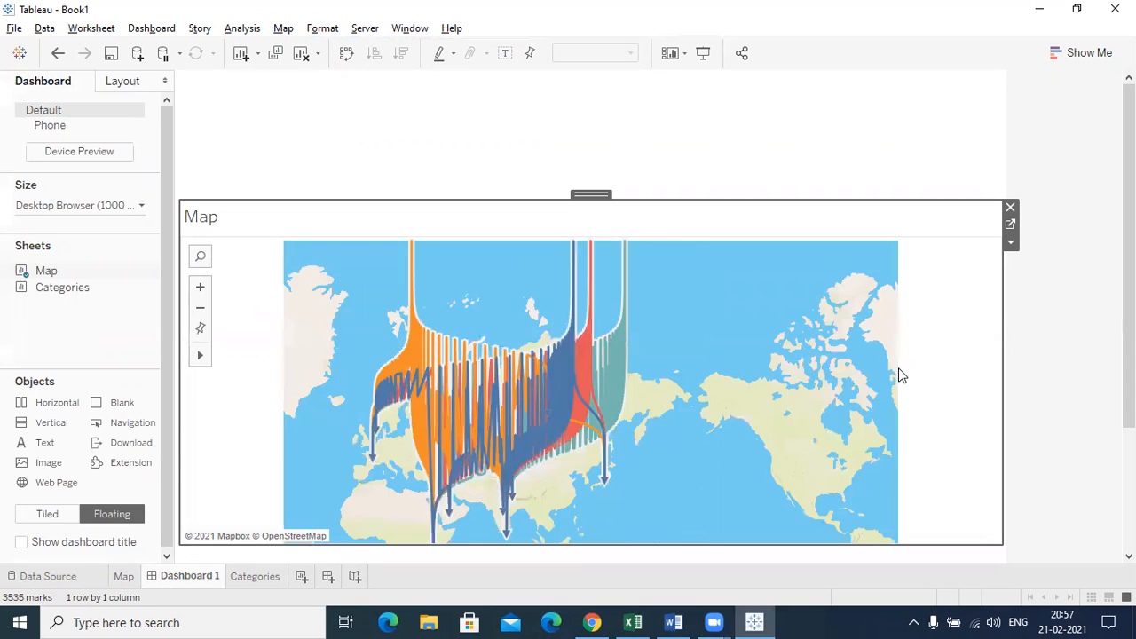
{"action": "left_click", "coordinate": [203, 328]}
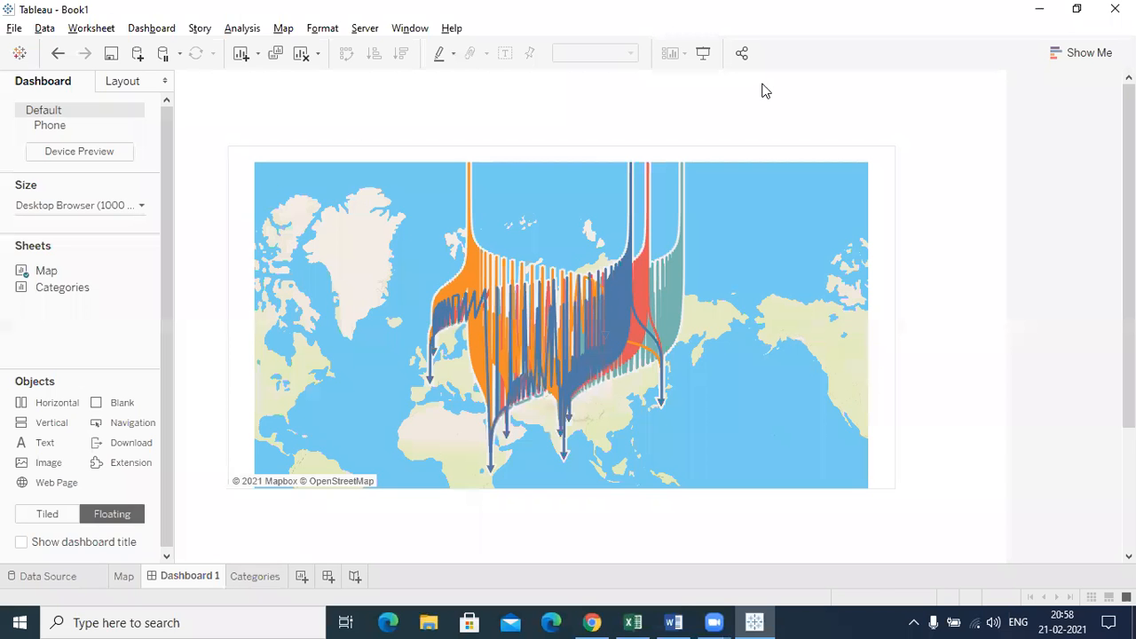
- Place the Categories sheet as a short floating bar above the map, with its title hidden
{"action": "left_click_drag", "start_coordinate": [60, 287], "coordinate": [231, 86]}
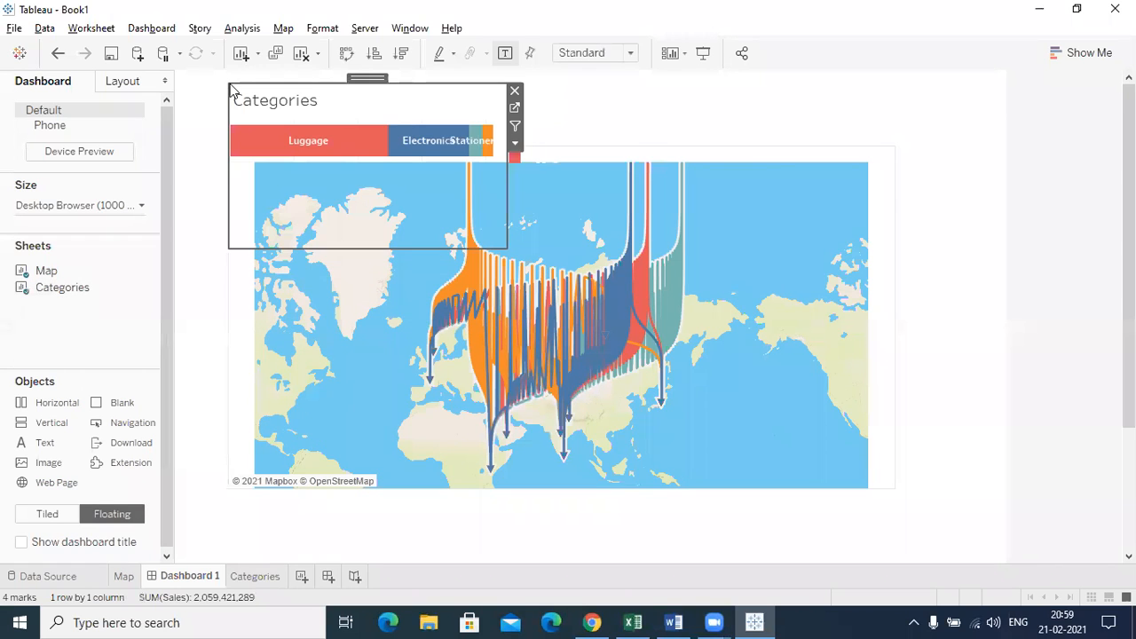
{"action": "right_click", "coordinate": [396, 92]}
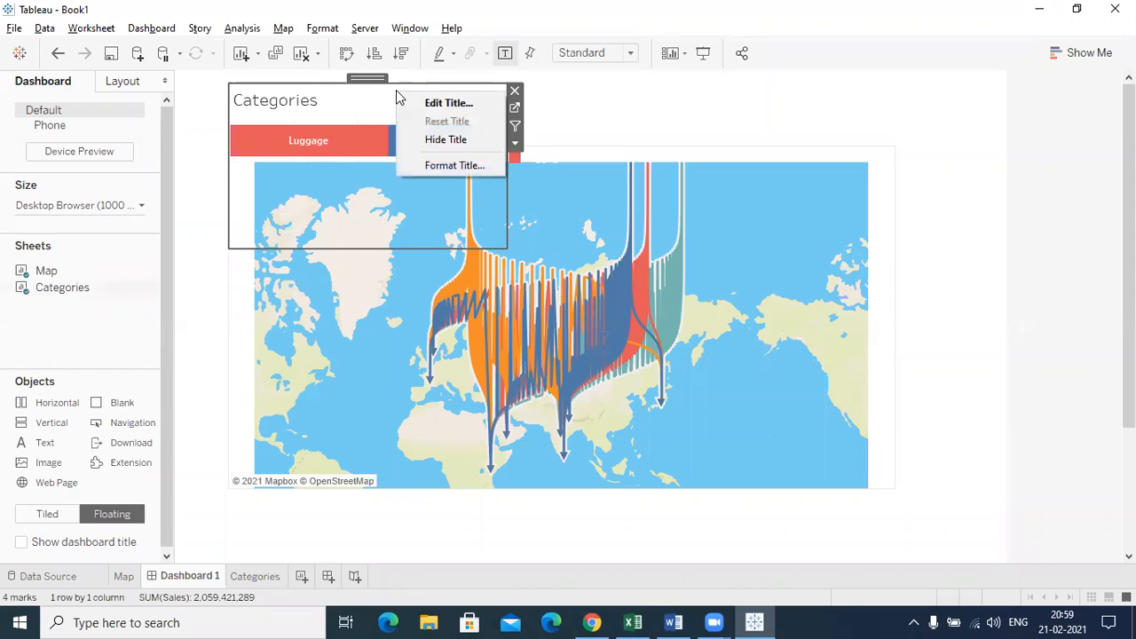
{"action": "left_click", "coordinate": [454, 139]}
{"action": "left_click_drag", "start_coordinate": [505, 239], "coordinate": [511, 140]}
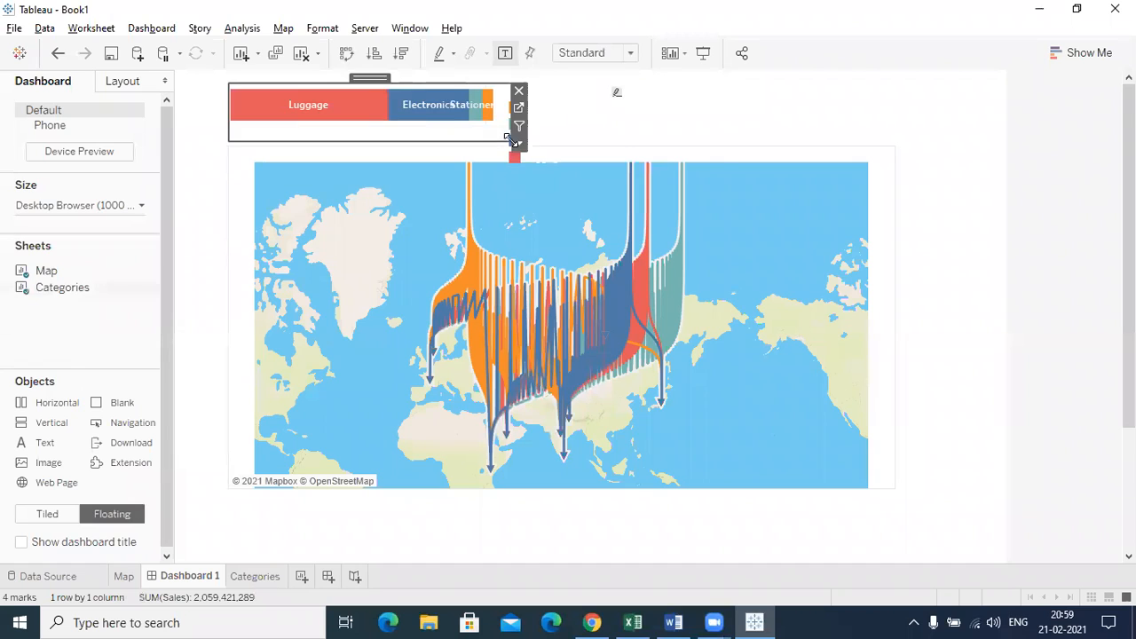
- Try removing the Category legend beside the Categories bar and undo the removal
{"action": "left_click", "coordinate": [563, 129]}
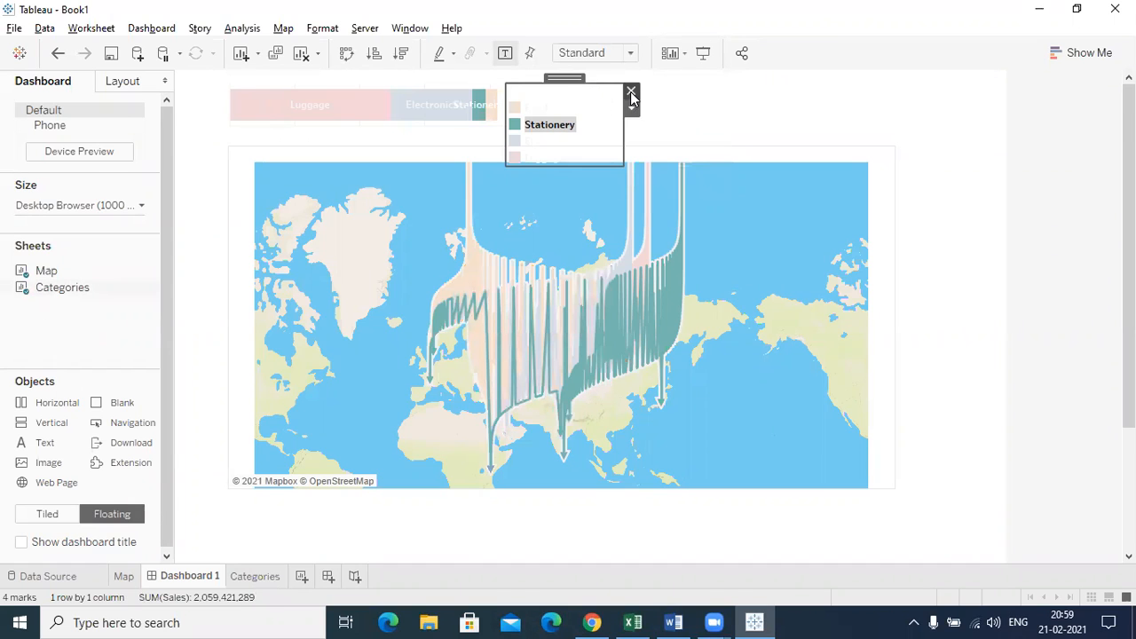
{"action": "left_click", "coordinate": [631, 94]}
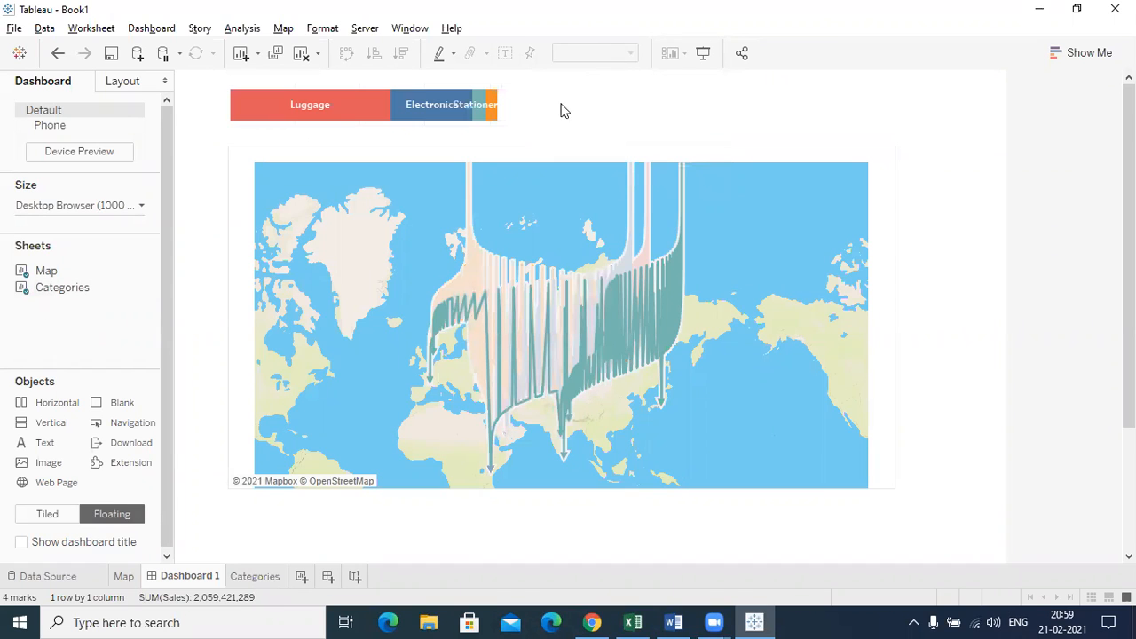
{"action": "left_click", "coordinate": [506, 136]}
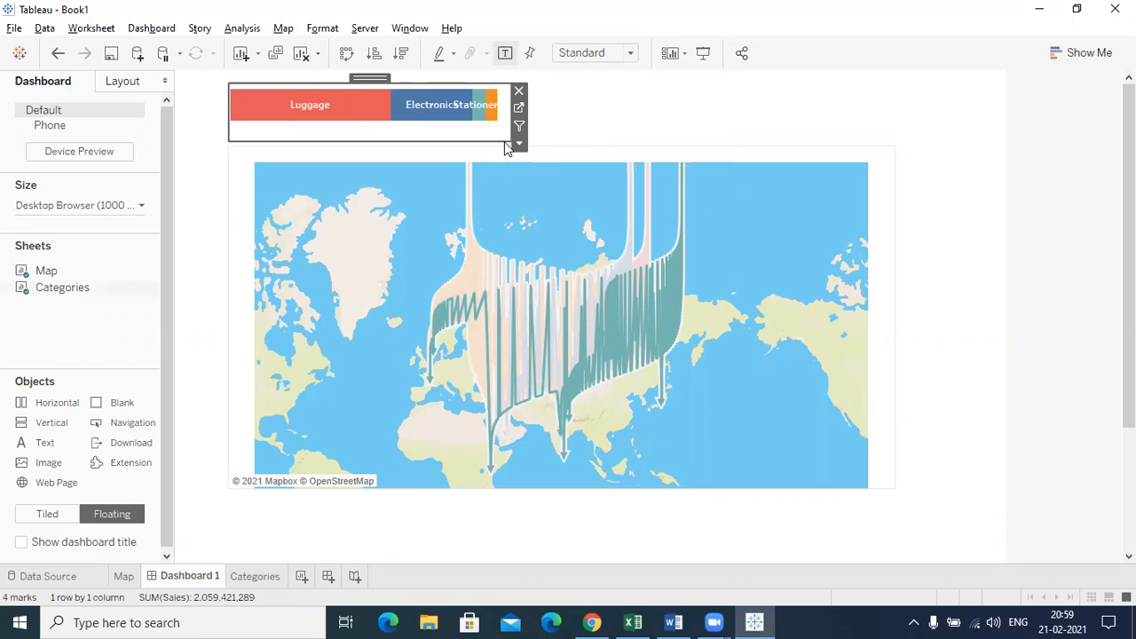
{"action": "key", "text": "ctrl+z"}
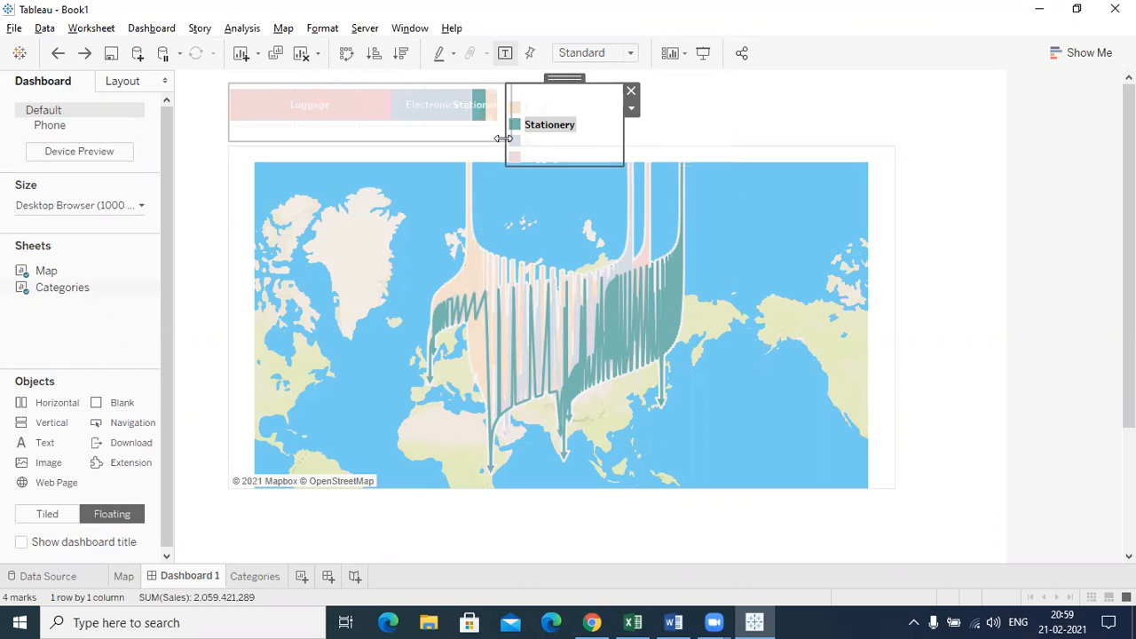
- Clear the Stationery highlight and move the Category legend over the map's upper right corner
{"action": "left_click", "coordinate": [713, 122]}
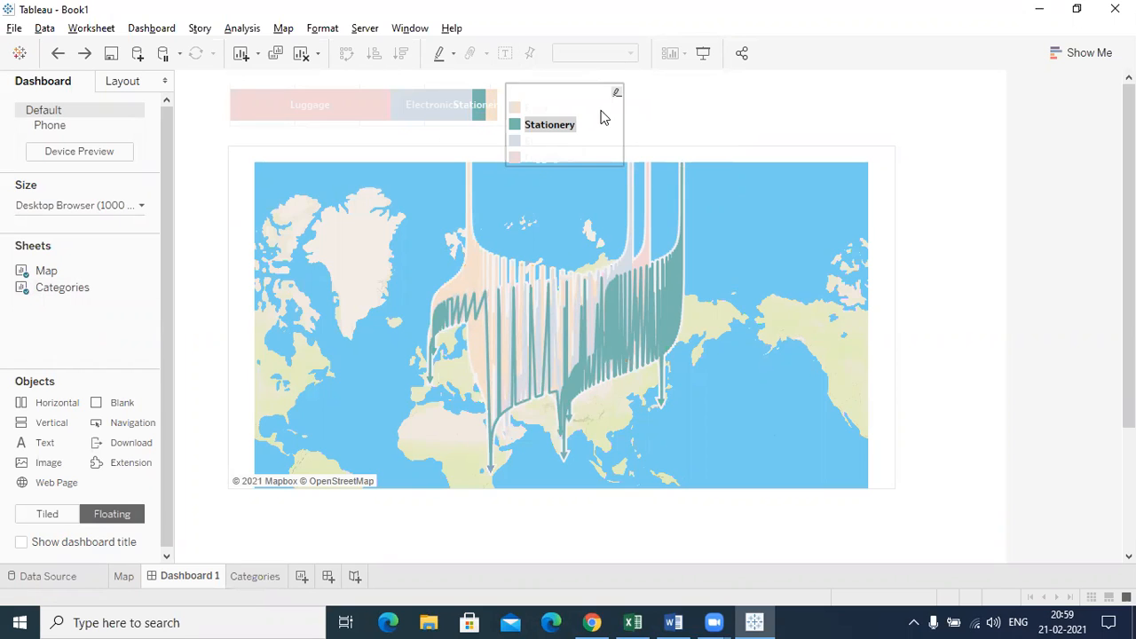
{"action": "left_click", "coordinate": [594, 107]}
{"action": "left_click_drag", "start_coordinate": [557, 78], "coordinate": [885, 152]}
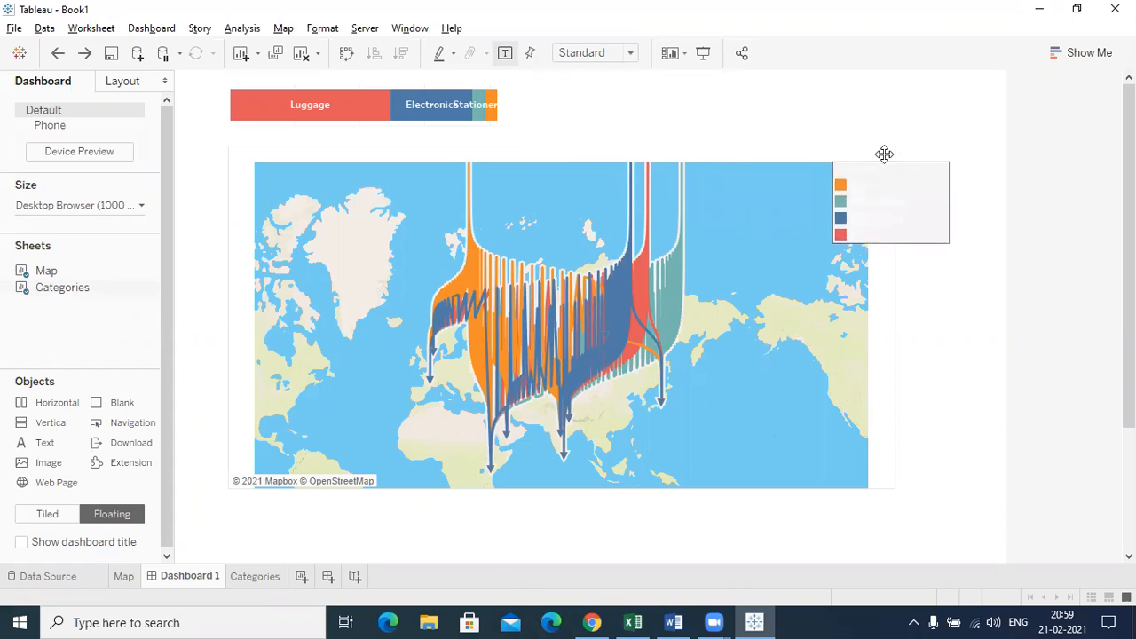
- Widen the floating Categories bar to match the map object's width and remove its Category legend
{"action": "left_click", "coordinate": [486, 137]}
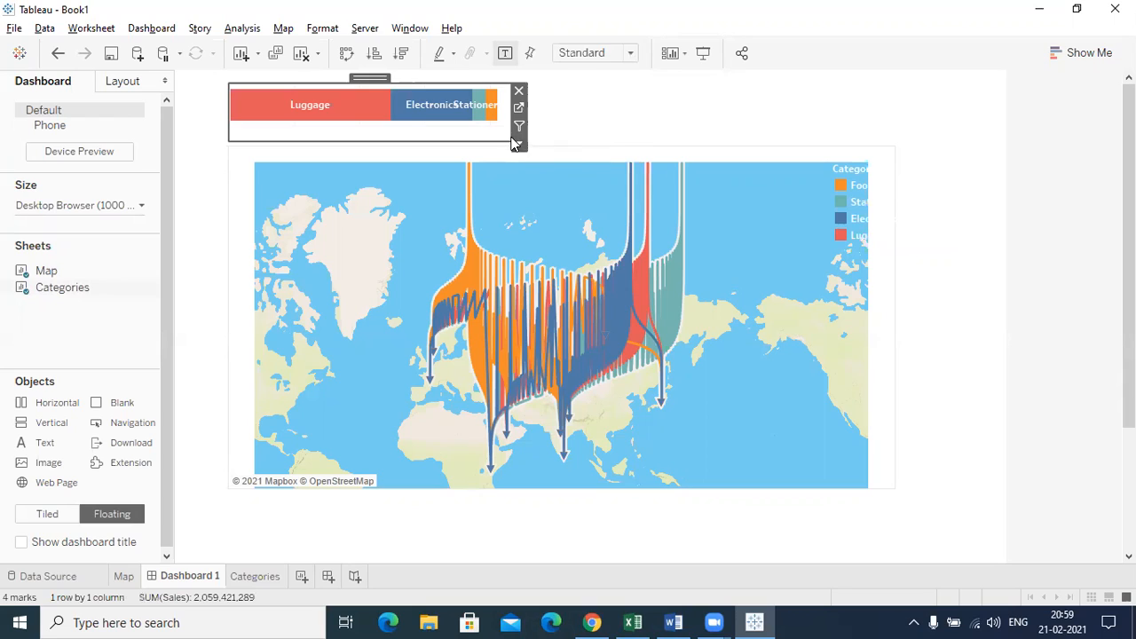
{"action": "left_click_drag", "start_coordinate": [506, 136], "coordinate": [894, 140]}
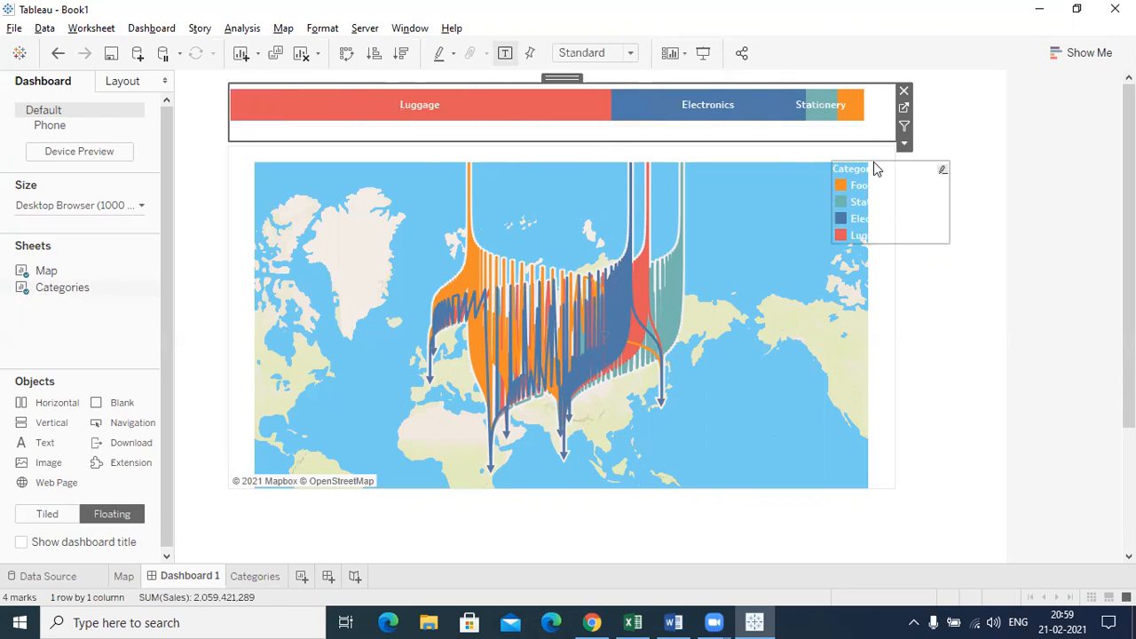
{"action": "left_click", "coordinate": [927, 186]}
{"action": "left_click", "coordinate": [958, 171]}
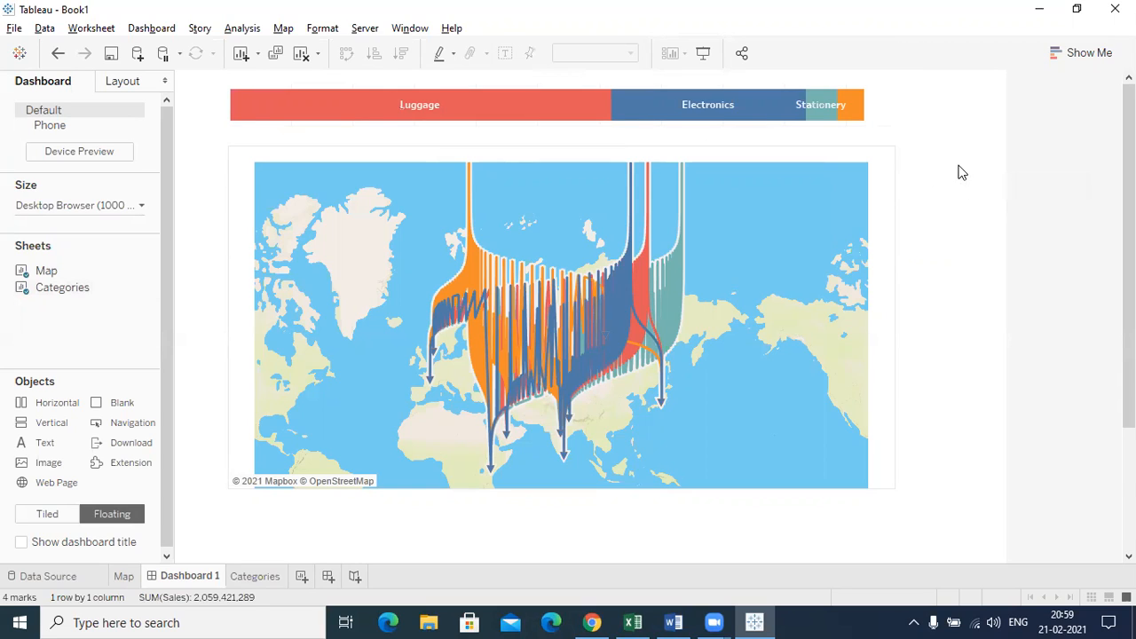
{"action": "left_click", "coordinate": [884, 124]}
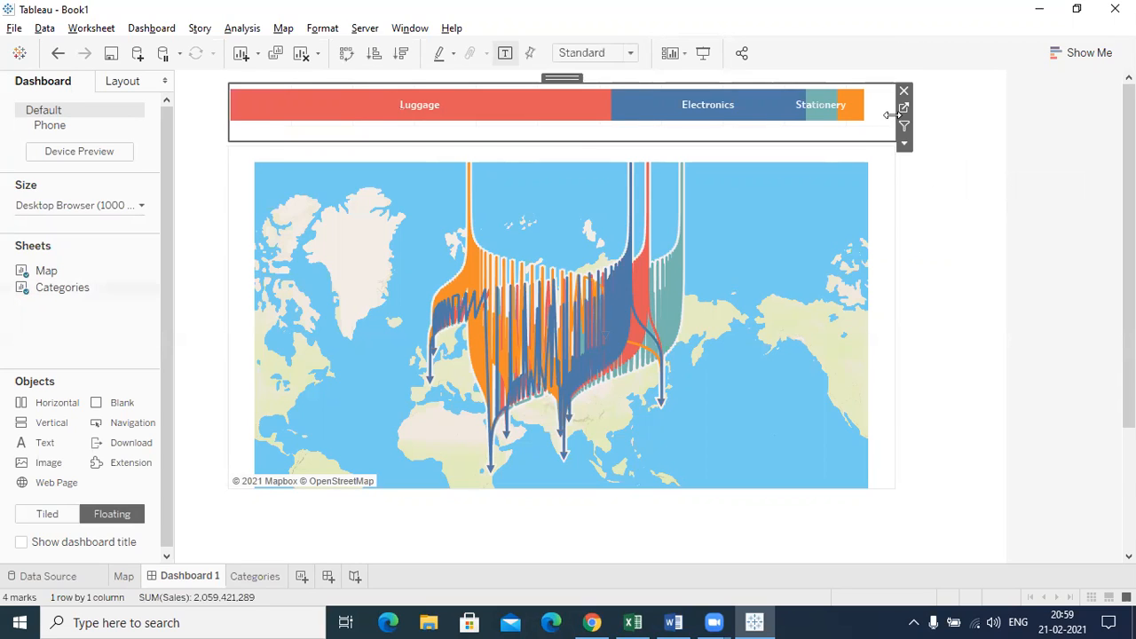
- Widen the floating Categories object slightly and thicken its stacked sales bar to fill more of the object's height
{"action": "left_click_drag", "start_coordinate": [891, 135], "coordinate": [906, 139]}
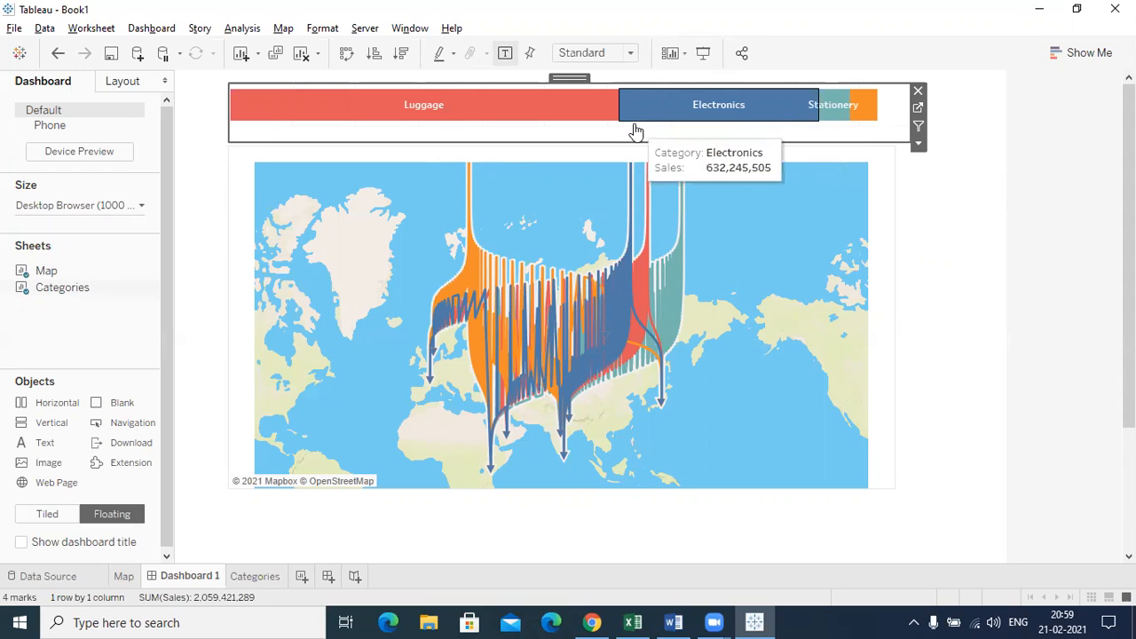
{"action": "left_click_drag", "start_coordinate": [628, 124], "coordinate": [628, 140]}
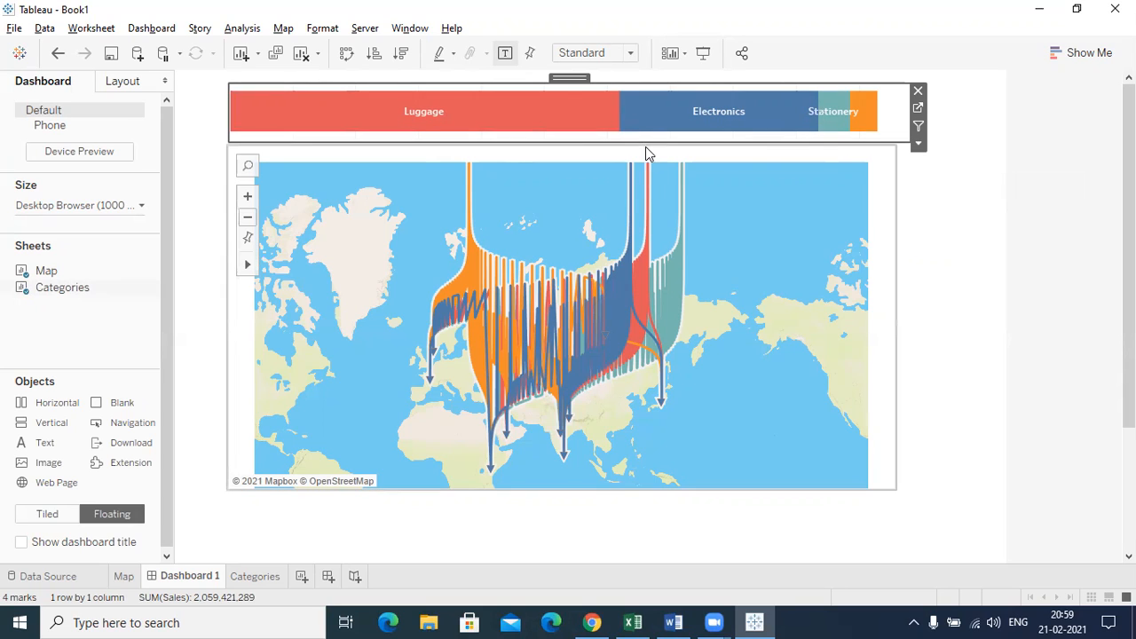
{"action": "left_click", "coordinate": [932, 215]}
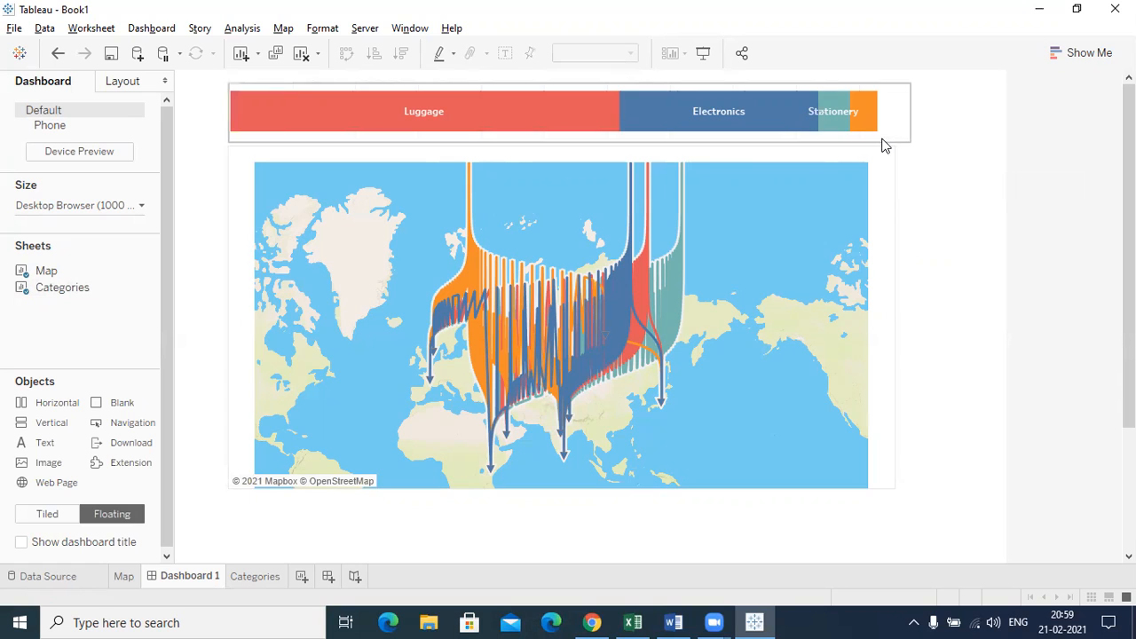
{"action": "left_click", "coordinate": [890, 181]}
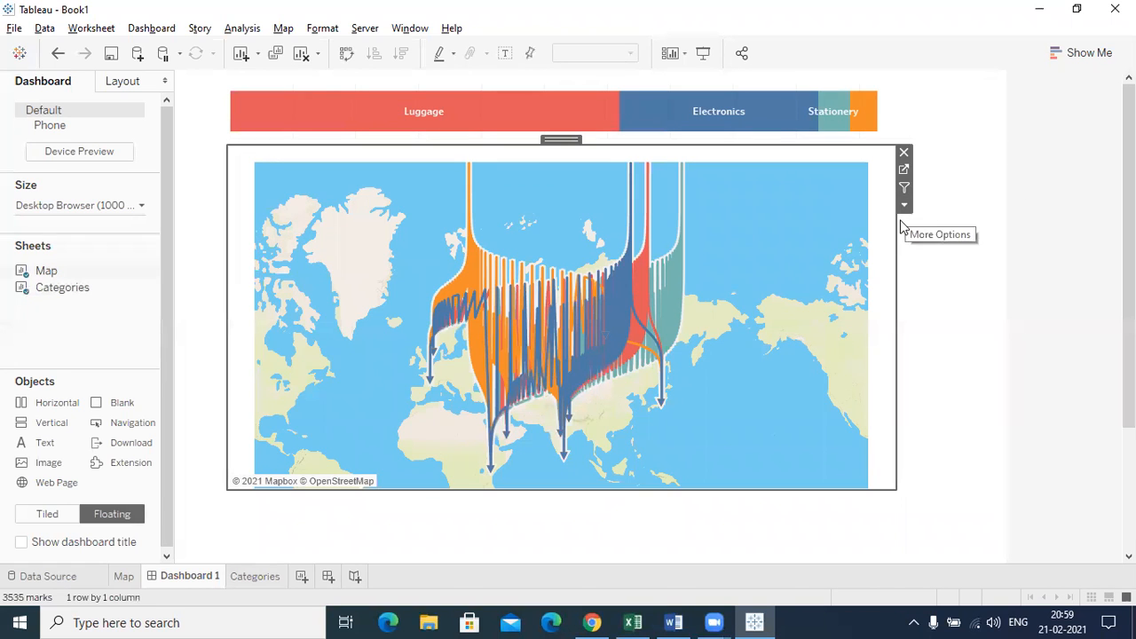
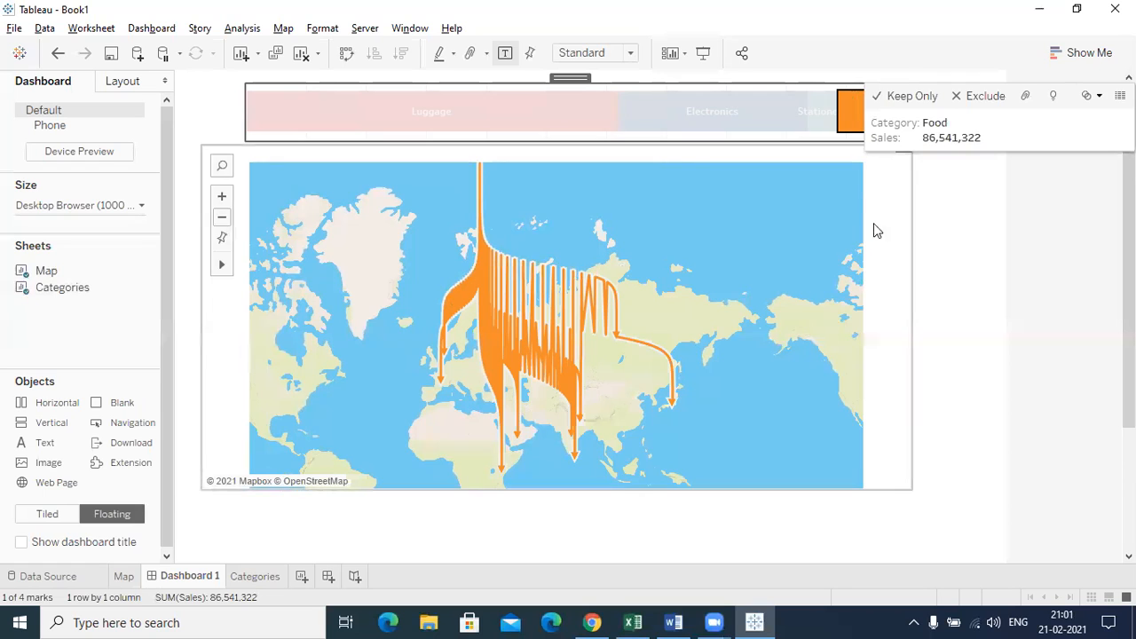
- Clear the Food selection in the Categories bar and extend the map object upward to meet the bar
{"action": "left_click", "coordinate": [852, 107]}
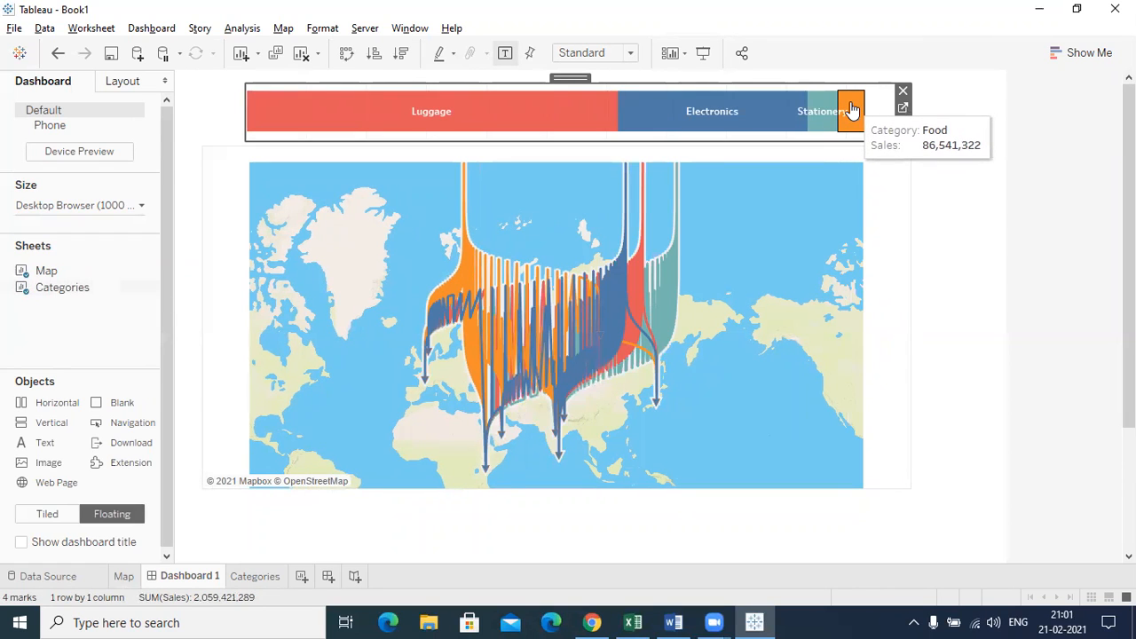
{"action": "left_click", "coordinate": [569, 158]}
{"action": "left_click_drag", "start_coordinate": [577, 144], "coordinate": [582, 133]}
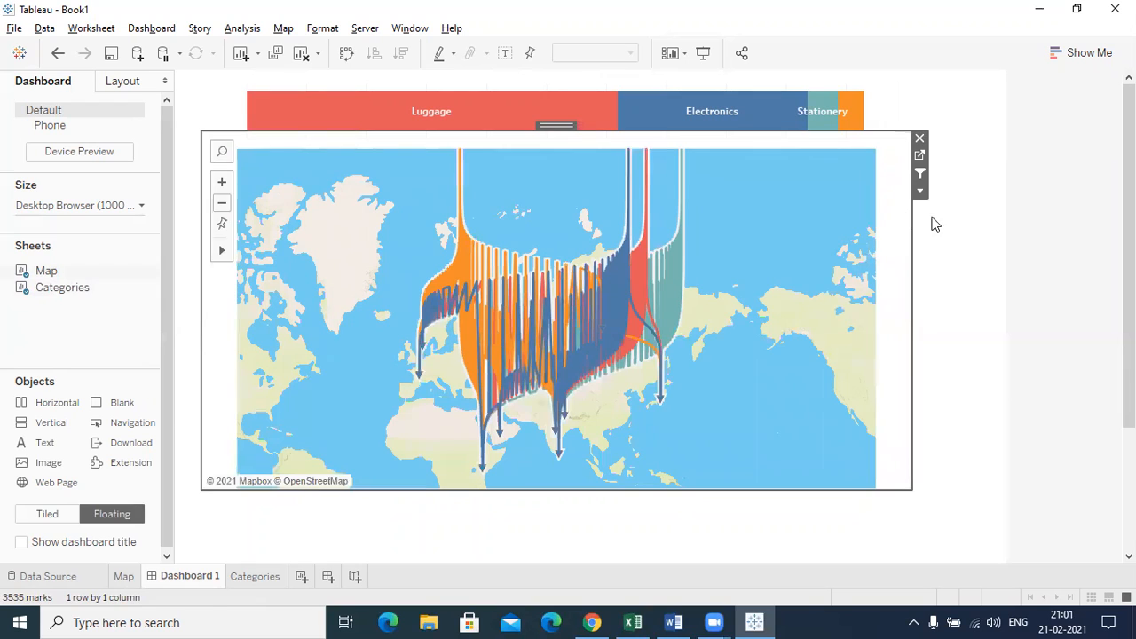
{"action": "left_click", "coordinate": [1037, 249]}
{"action": "mouse_move", "coordinate": [644, 197]}
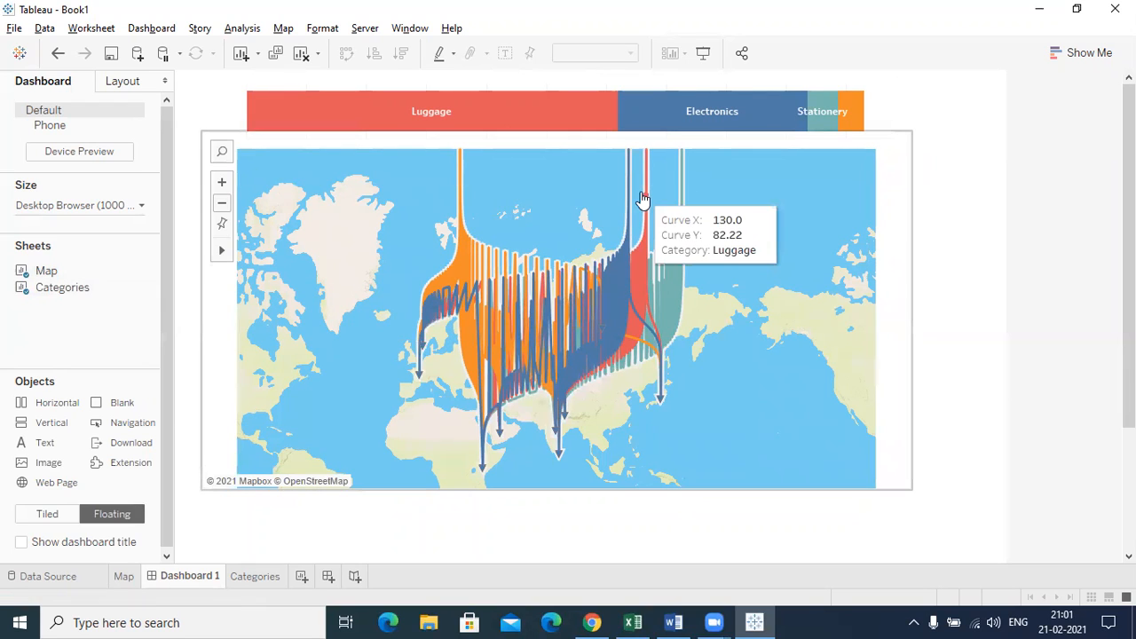
- Narrow the floating map object slightly by pulling in its eastern edge
{"action": "left_click", "coordinate": [904, 278]}
{"action": "left_click", "coordinate": [926, 269]}
{"action": "left_click", "coordinate": [905, 272]}
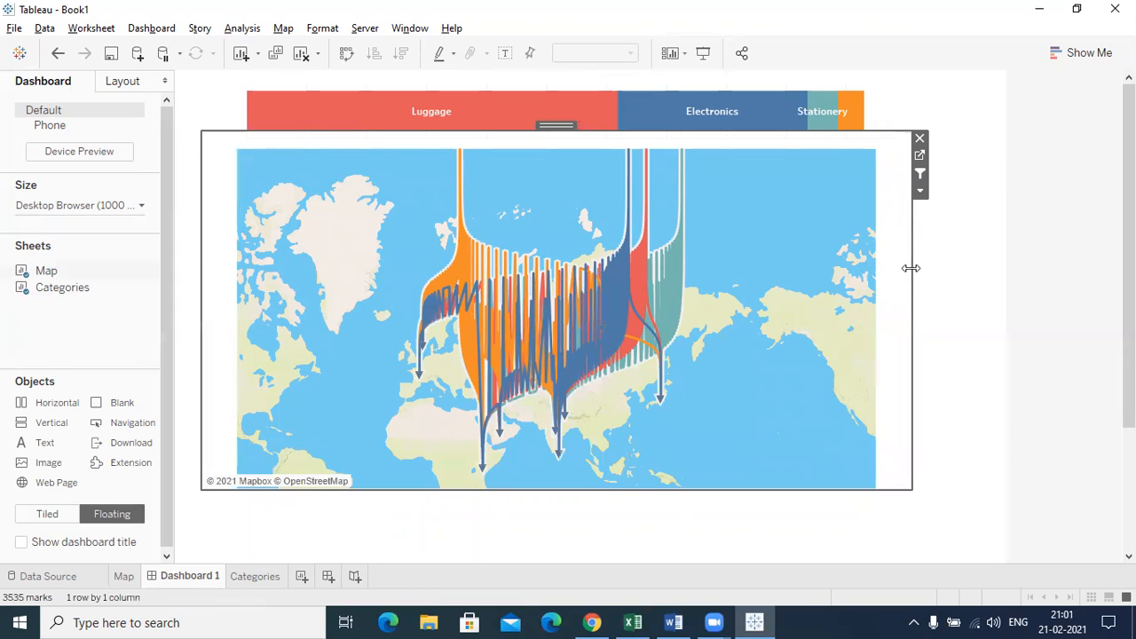
{"action": "left_click_drag", "start_coordinate": [912, 283], "coordinate": [899, 285]}
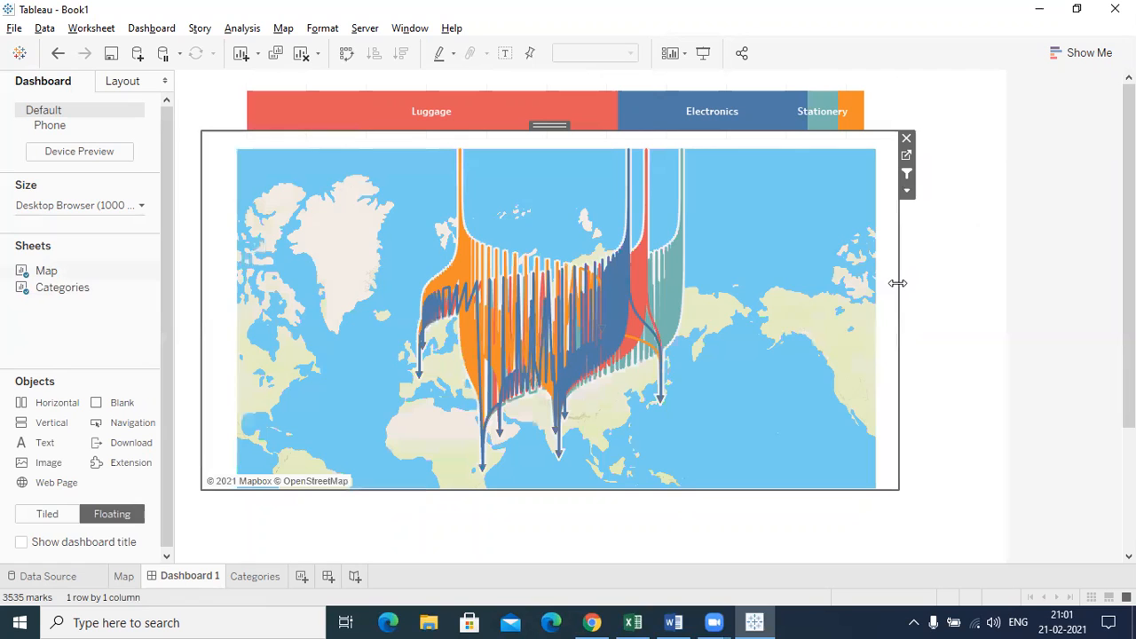
{"action": "left_click", "coordinate": [976, 294]}
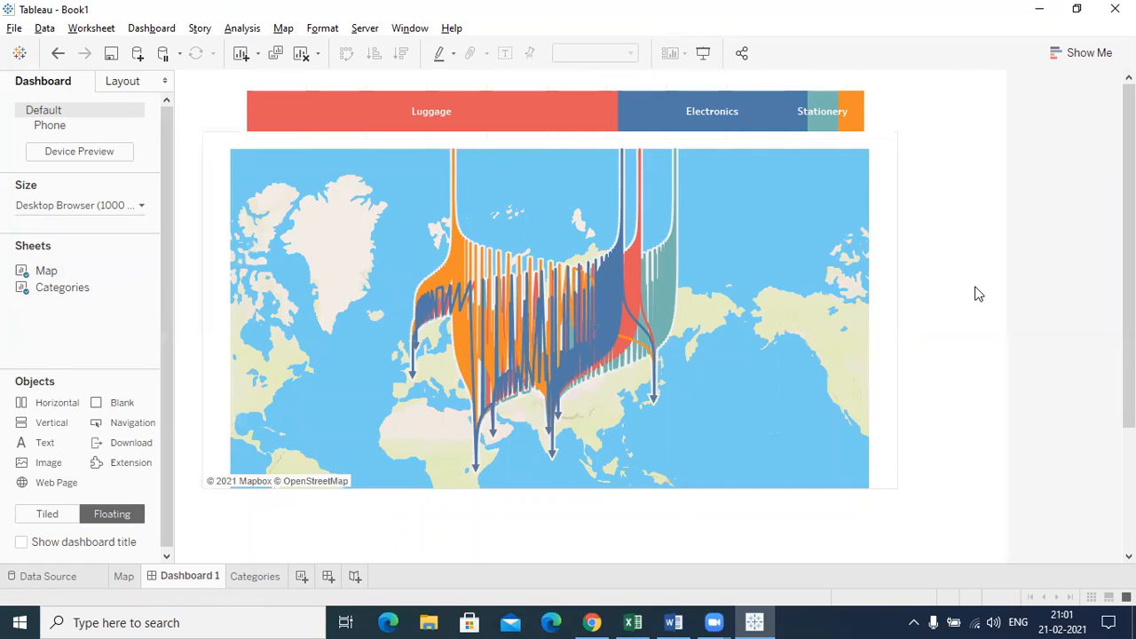
- Open the startX calculation from the Map sheet for editing, return to Dashboard 1 and move the editor clear of the curves' upper ends
{"action": "mouse_move", "coordinate": [614, 224]}
{"action": "left_click", "coordinate": [127, 575]}
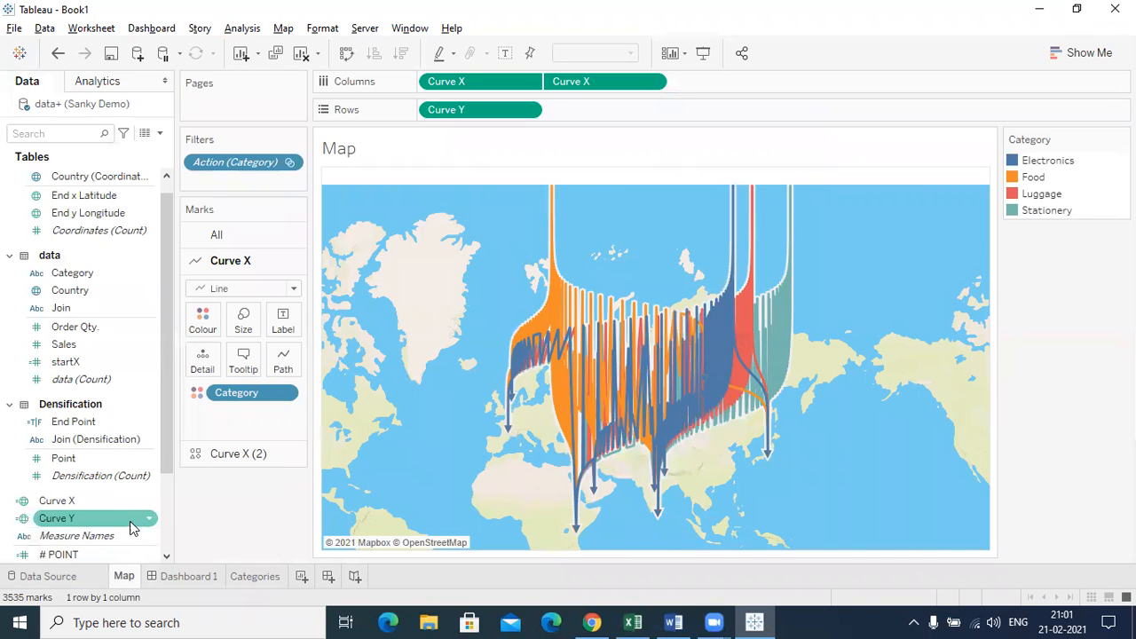
{"action": "scroll", "coordinate": [159, 547], "scroll_direction": "down", "scroll_amount": 3}
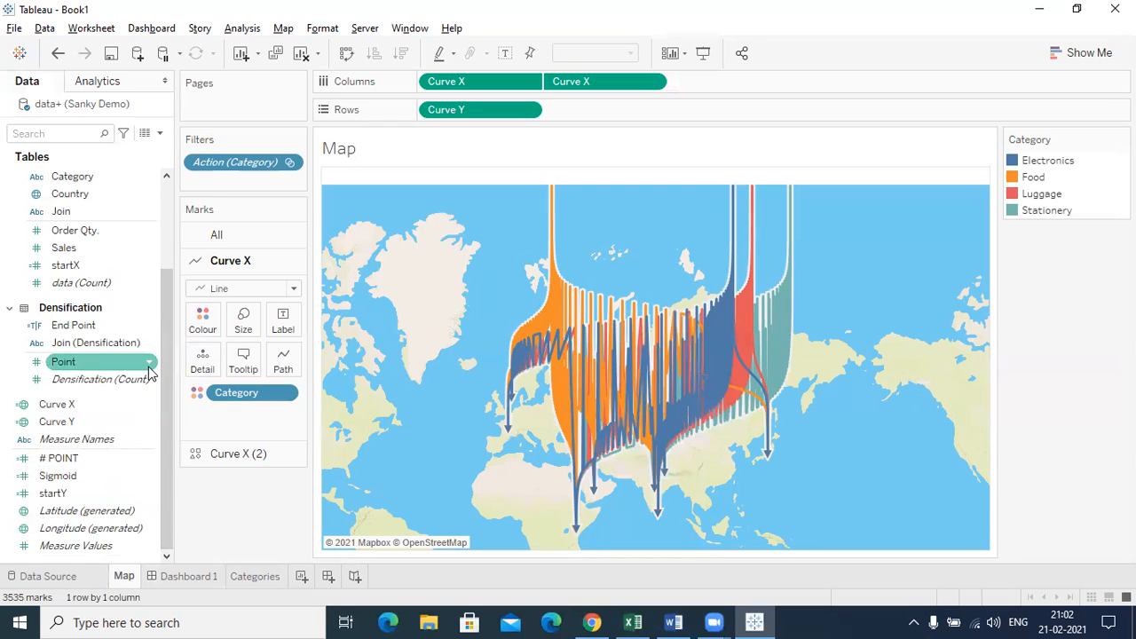
{"action": "left_click", "coordinate": [147, 270]}
{"action": "left_click", "coordinate": [147, 266]}
{"action": "mouse_move", "coordinate": [246, 199]}
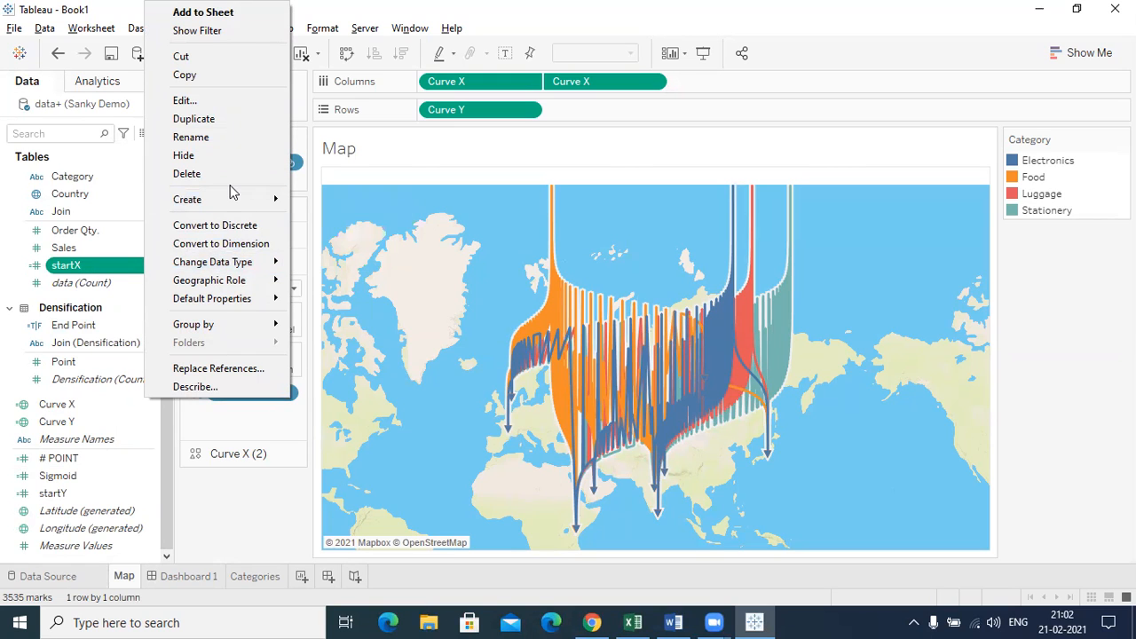
{"action": "left_click", "coordinate": [221, 103]}
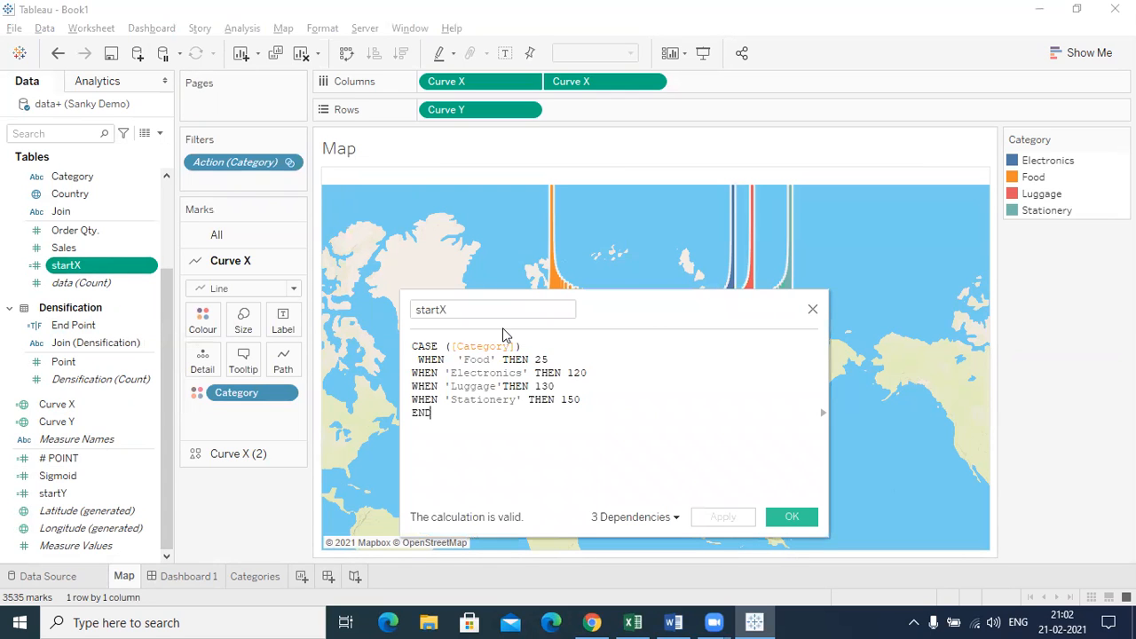
{"action": "left_click", "coordinate": [204, 582]}
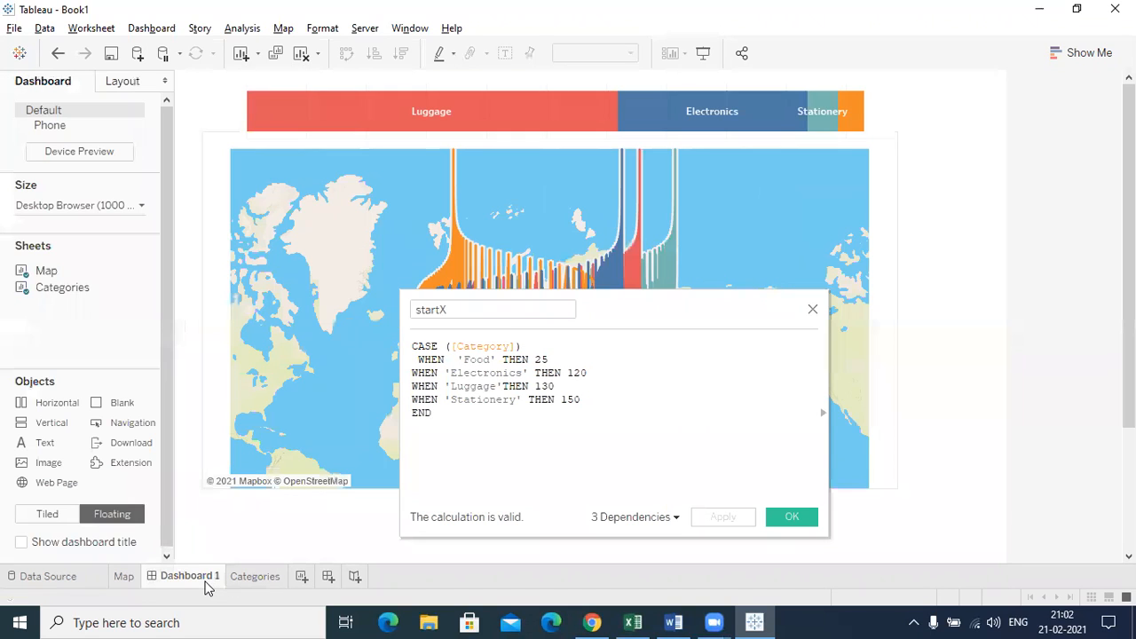
{"action": "left_click_drag", "start_coordinate": [692, 315], "coordinate": [882, 357]}
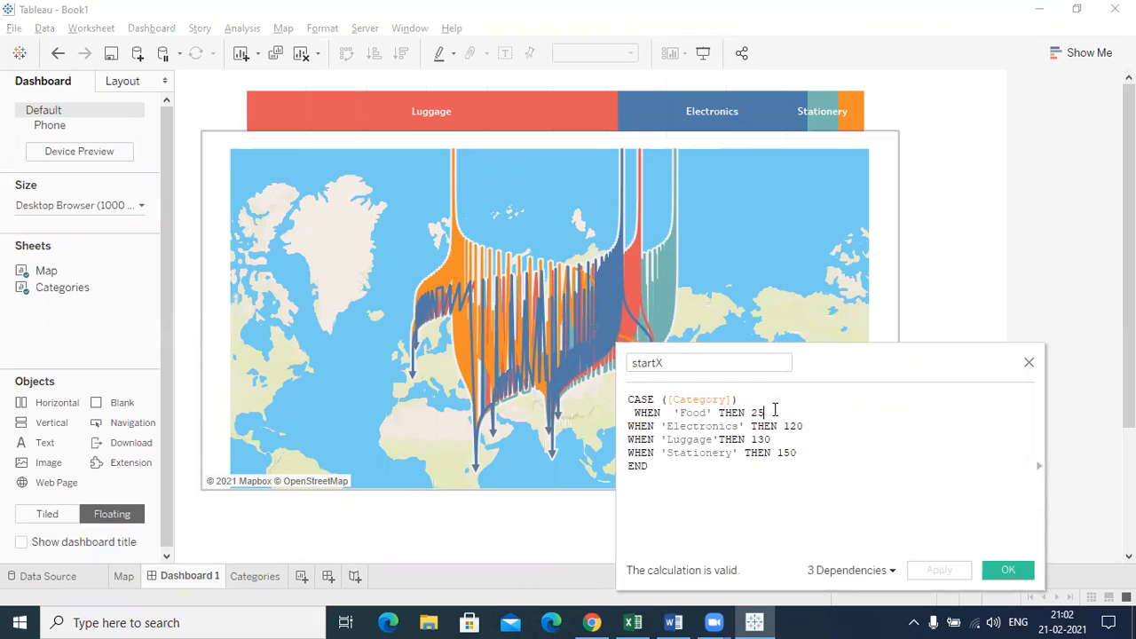
- Set the Food start position in the startX calculation to 180 and apply it to the dashboard map
{"action": "key", "text": "BackSpace"}
{"action": "key", "text": "BackSpace"}
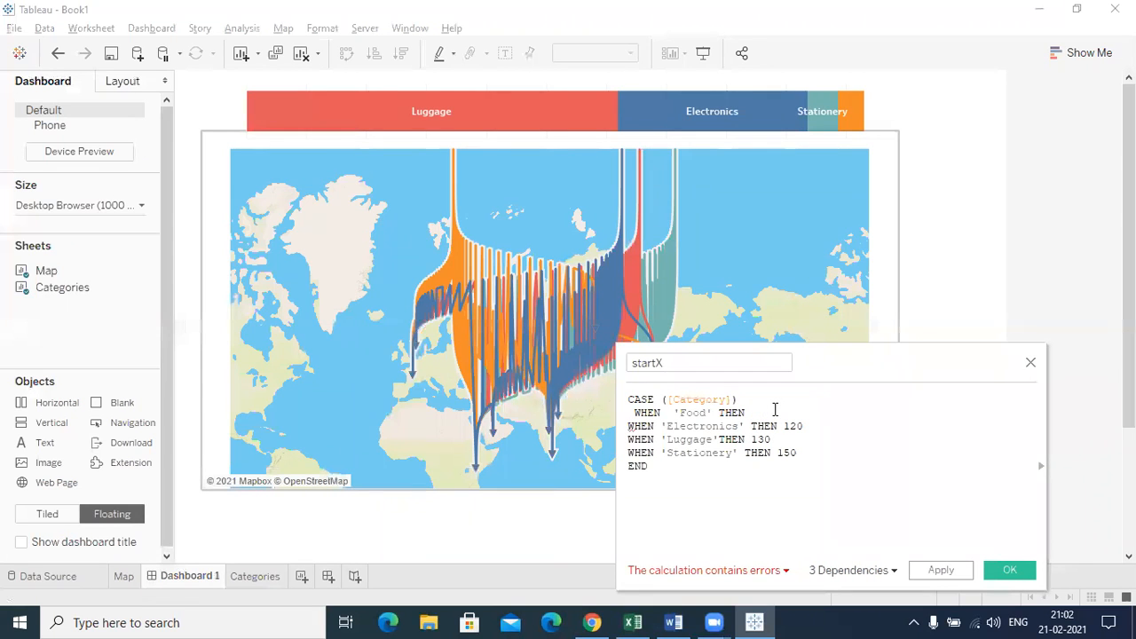
{"action": "type", "text": "180"}
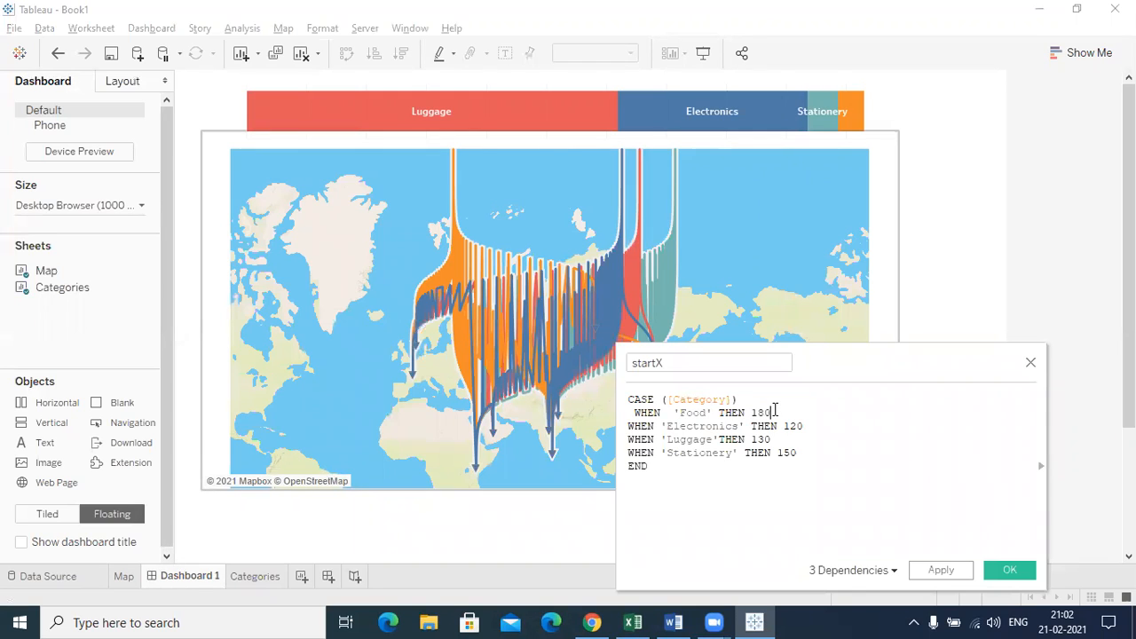
{"action": "left_click", "coordinate": [942, 570]}
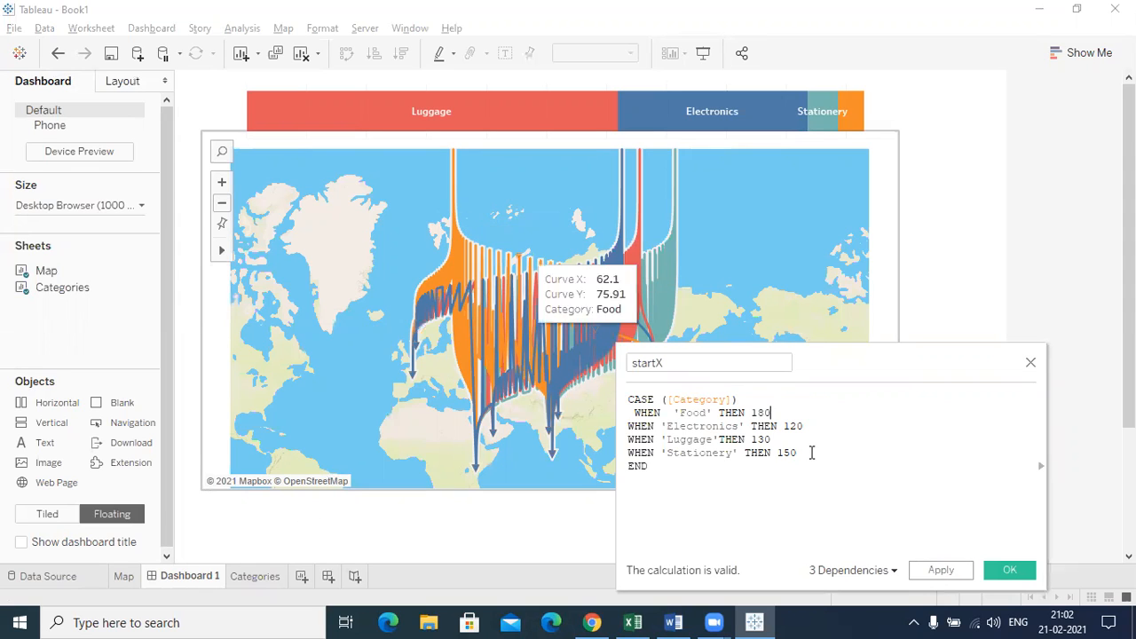
{"action": "left_click", "coordinate": [941, 569]}
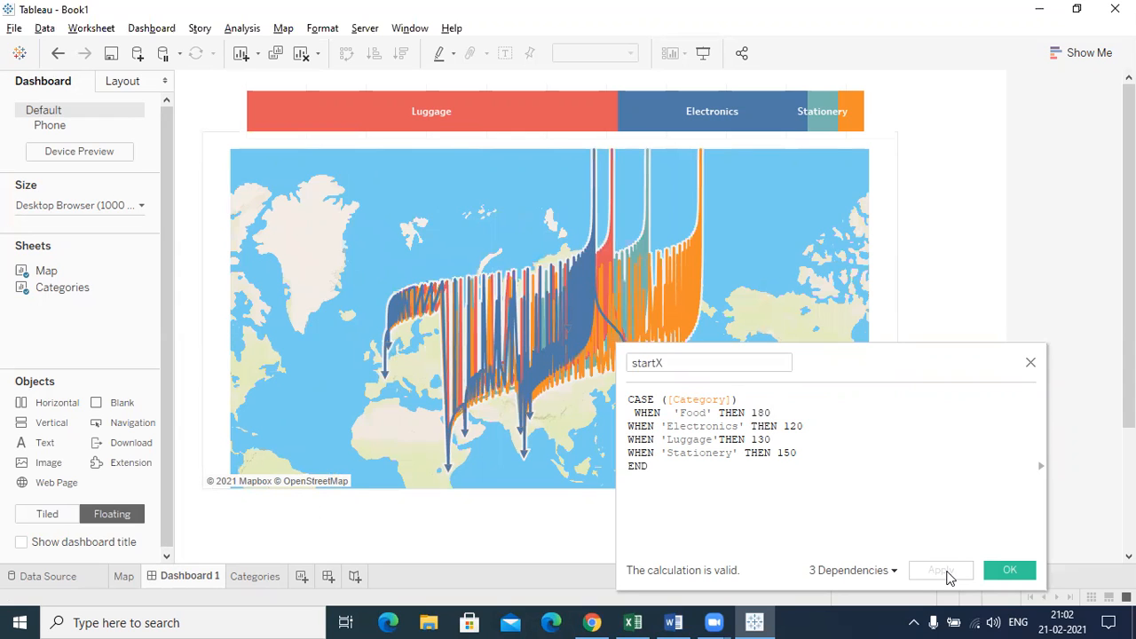
- Examine the upper end of the Food curve on the map to check its Curve X value
{"action": "left_click", "coordinate": [705, 191]}
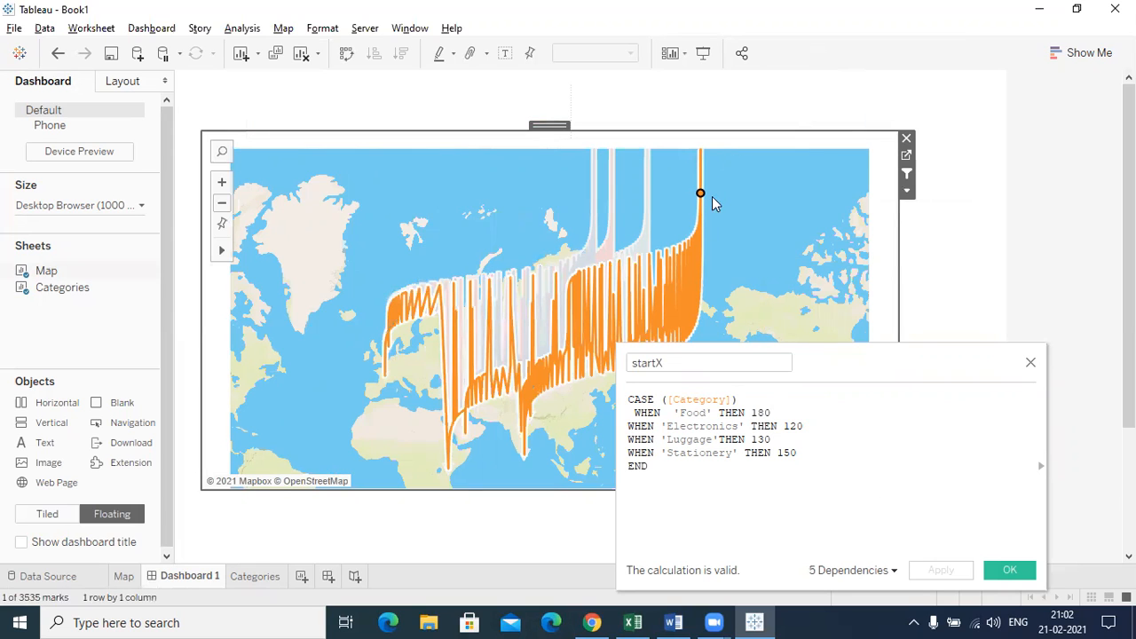
{"action": "mouse_move", "coordinate": [703, 202]}
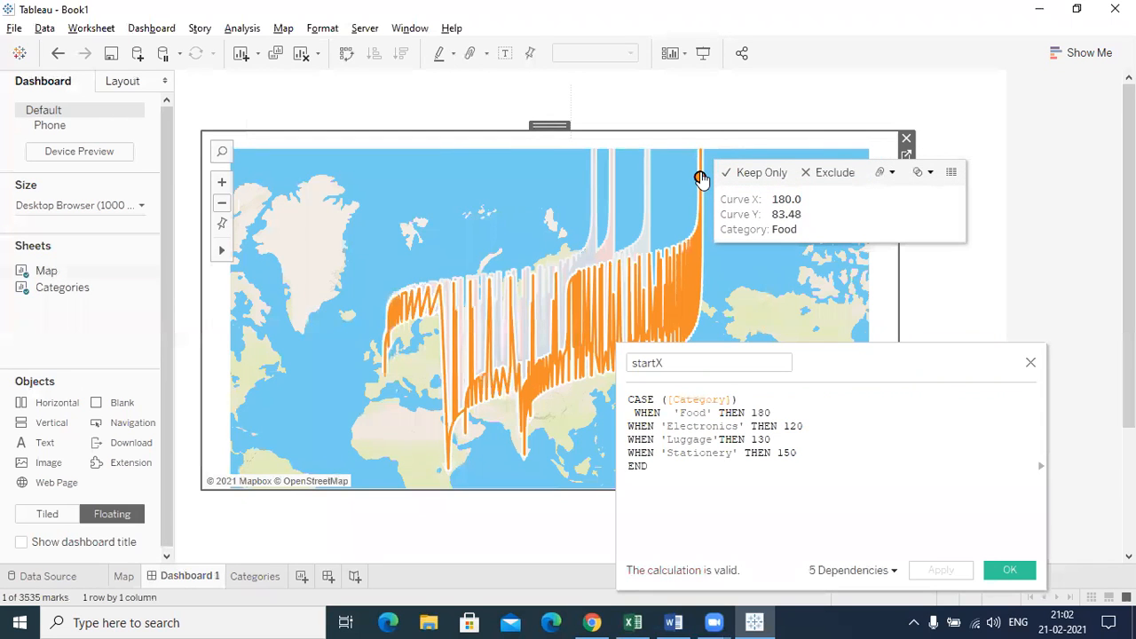
{"action": "left_click", "coordinate": [974, 219]}
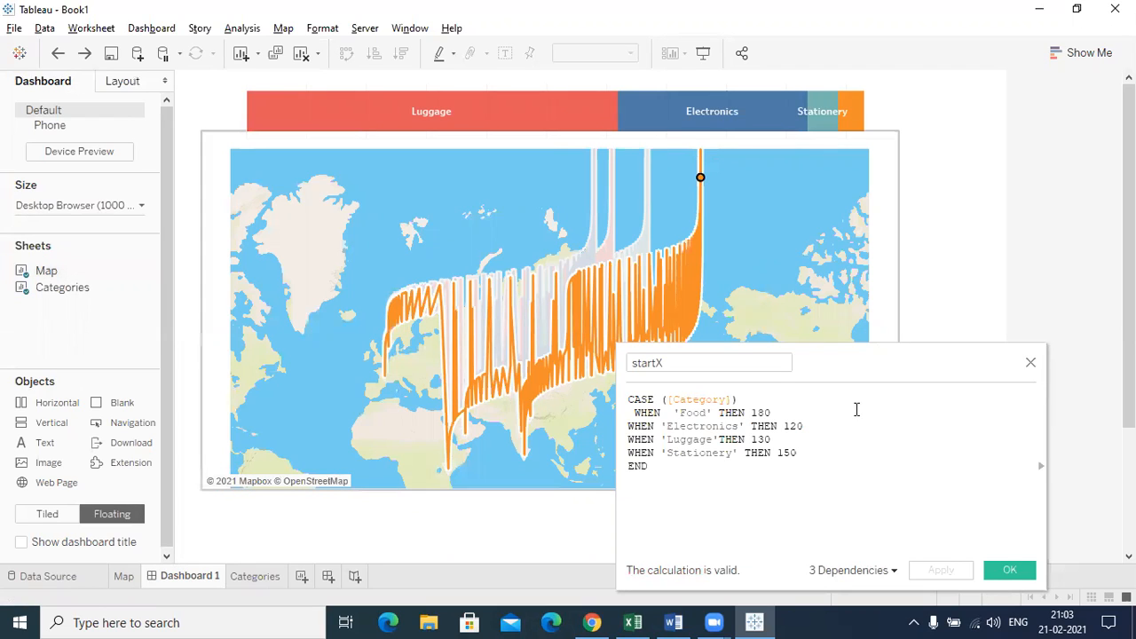
- Change the Food value in the startX calculation to 200 and apply the formula
{"action": "left_click", "coordinate": [781, 413]}
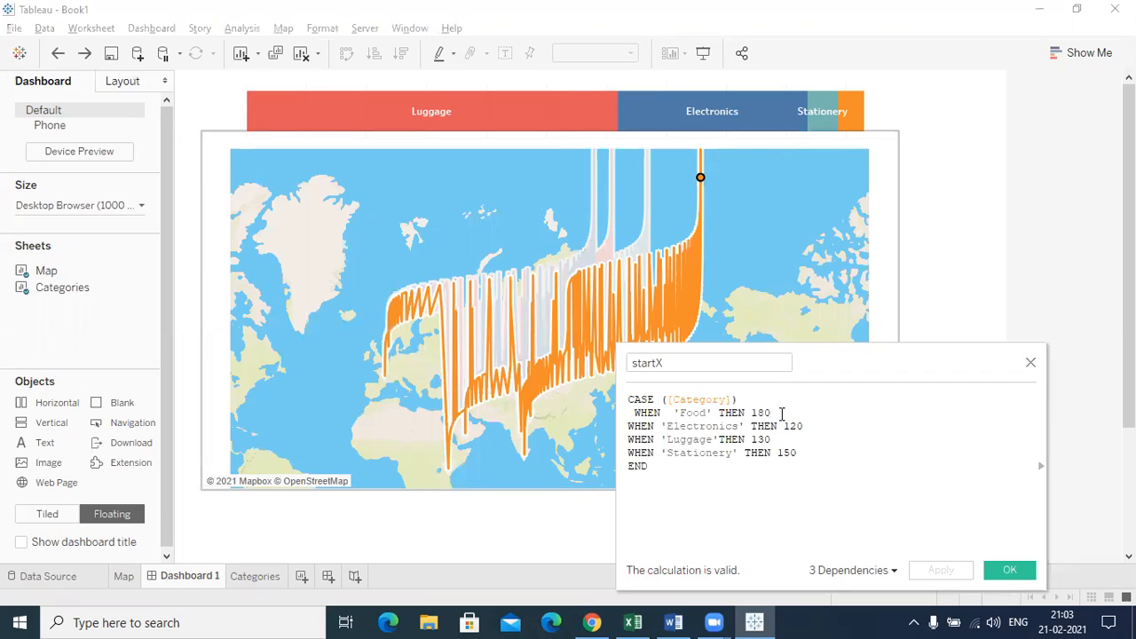
{"action": "key", "text": "BackSpace"}
{"action": "key", "text": "BackSpace"}
{"action": "key", "text": "BackSpace"}
{"action": "type", "text": "200"}
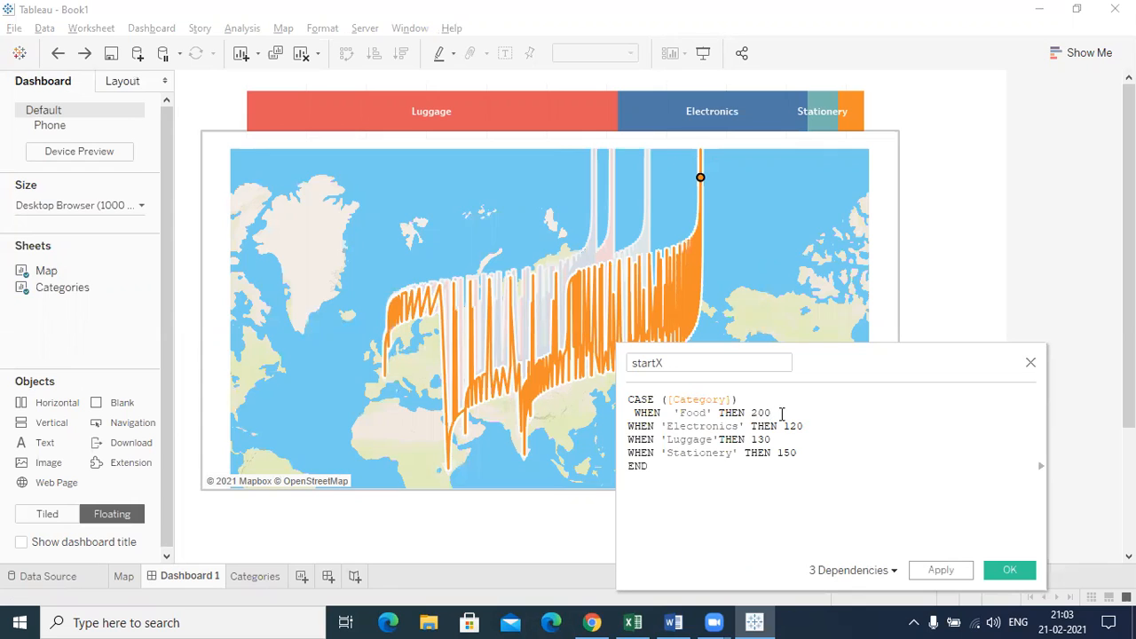
{"action": "left_click", "coordinate": [941, 570]}
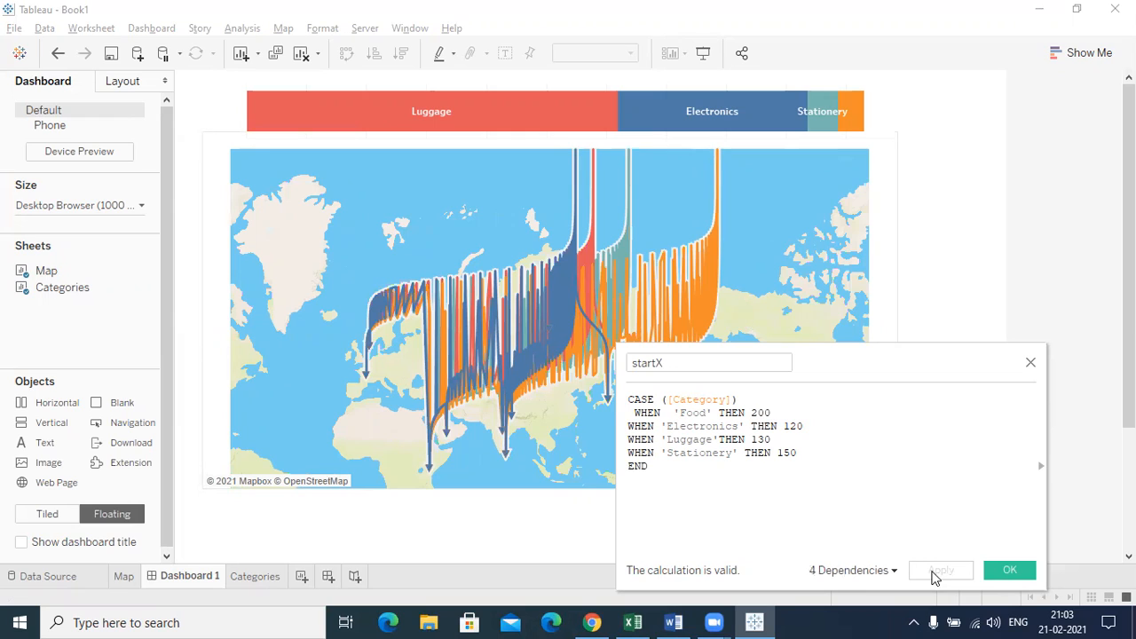
- Try a Food start position of 250 in the startX calculation and apply it
{"action": "left_click", "coordinate": [780, 414]}
{"action": "key", "text": "BackSpace"}
{"action": "key", "text": "BackSpace"}
{"action": "key", "text": "BackSpace"}
{"action": "type", "text": "250"}
{"action": "left_click", "coordinate": [941, 570]}
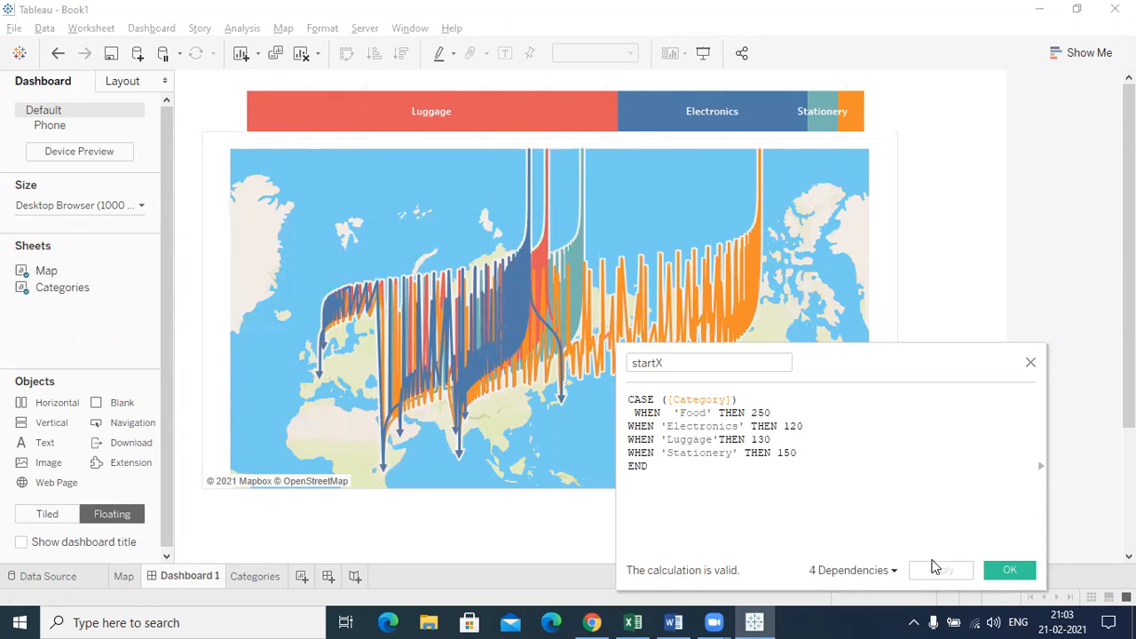
- Raise the Food start position in the startX calculation to 300 and apply it
{"action": "key", "text": "BackSpace"}
{"action": "key", "text": "BackSpace"}
{"action": "key", "text": "BackSpace"}
{"action": "type", "text": "300"}
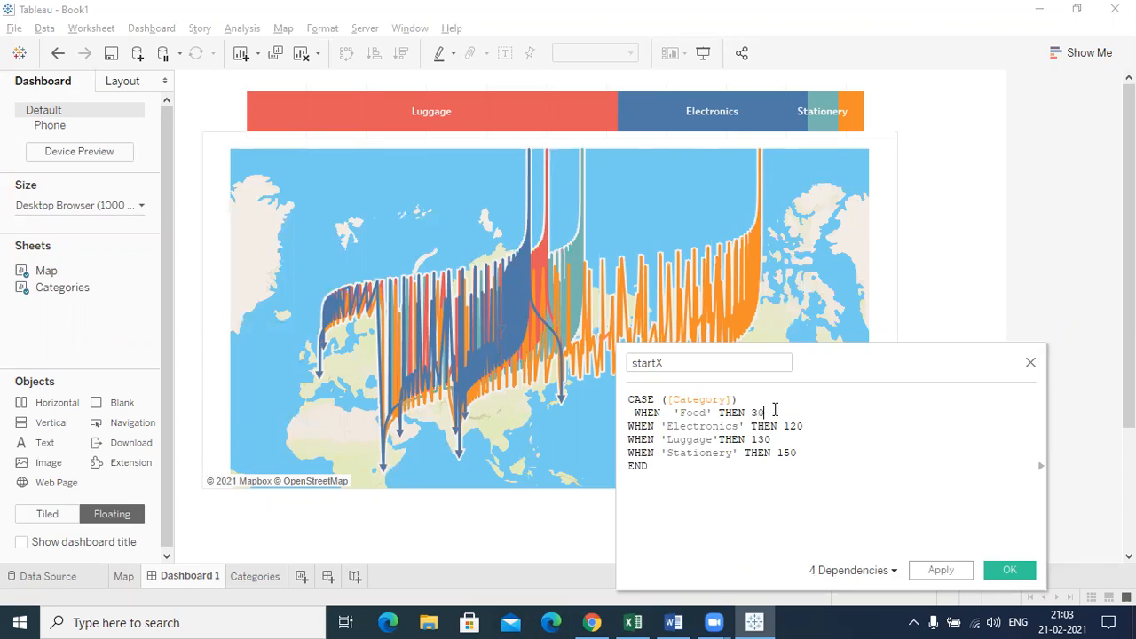
{"action": "left_click", "coordinate": [942, 571]}
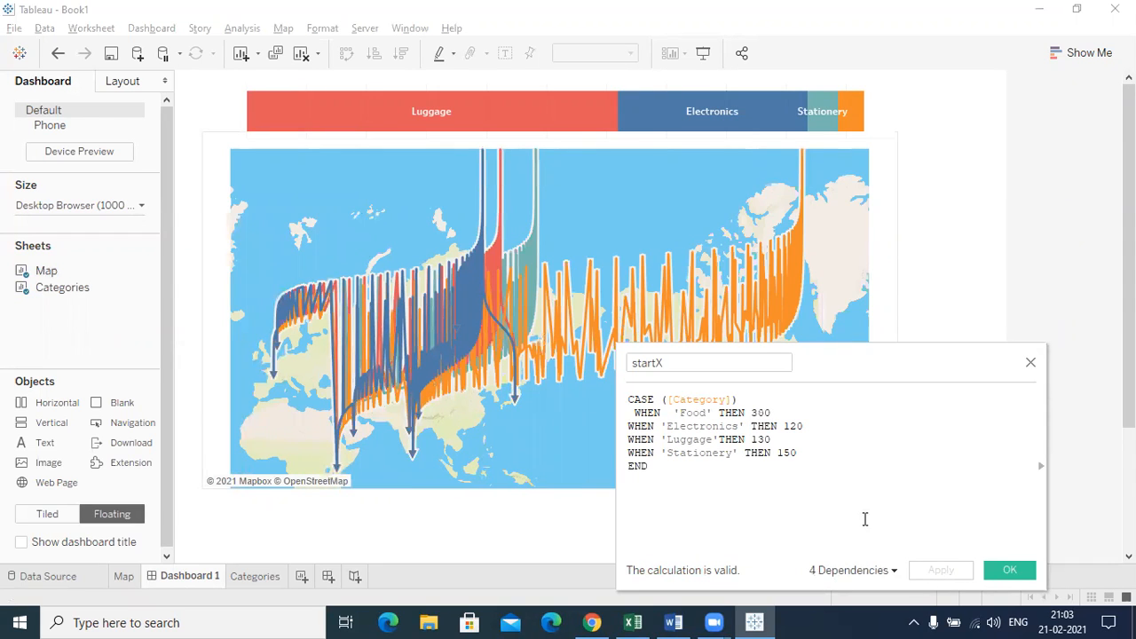
- Try a Food start position of 400 in the startX calculation and apply it
{"action": "left_click", "coordinate": [776, 409]}
{"action": "key", "text": "BackSpace"}
{"action": "key", "text": "BackSpace"}
{"action": "key", "text": "BackSpace"}
{"action": "type", "text": "400"}
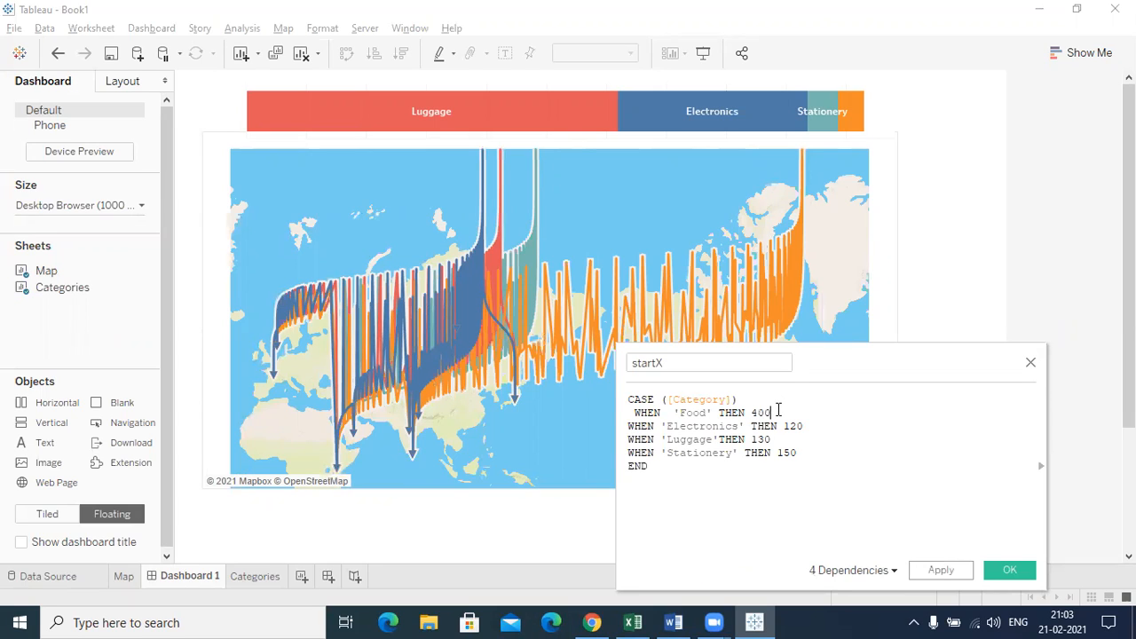
{"action": "left_click", "coordinate": [940, 570]}
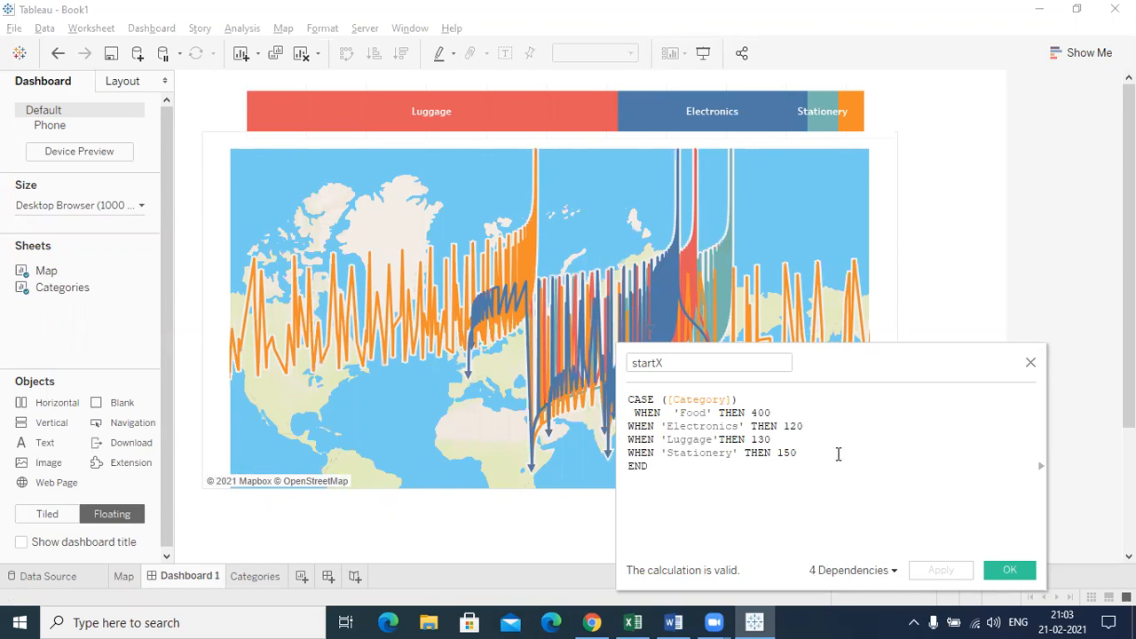
- Reduce the Food start position in the startX calculation to 350 and apply it
{"action": "key", "text": "BackSpace"}
{"action": "key", "text": "BackSpace"}
{"action": "key", "text": "BackSpace"}
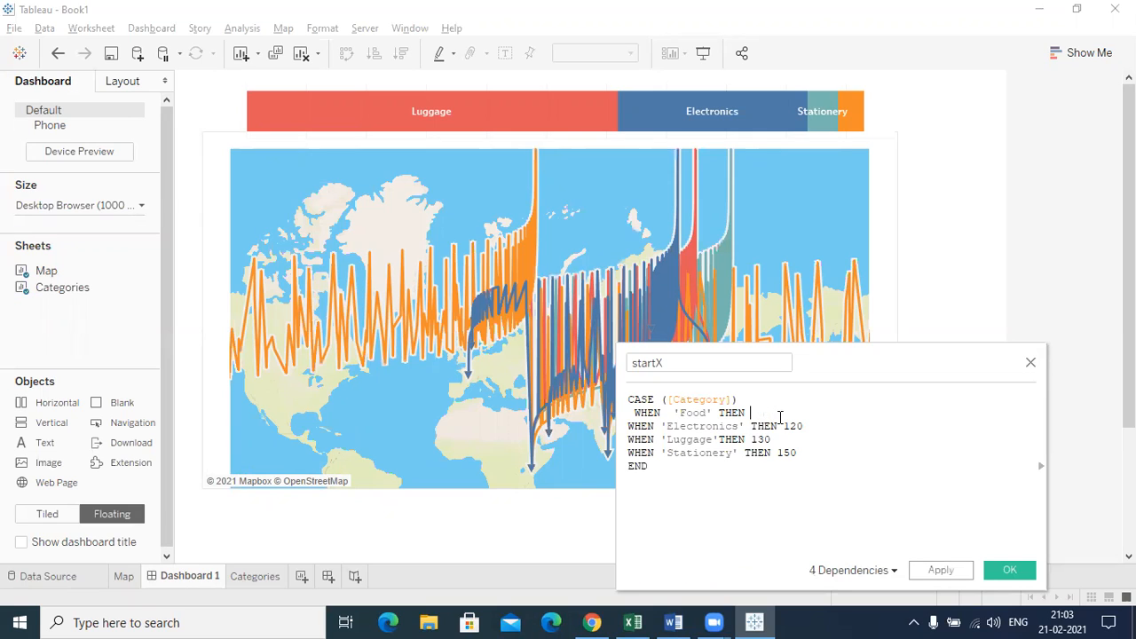
{"action": "type", "text": "350"}
{"action": "left_click", "coordinate": [944, 575]}
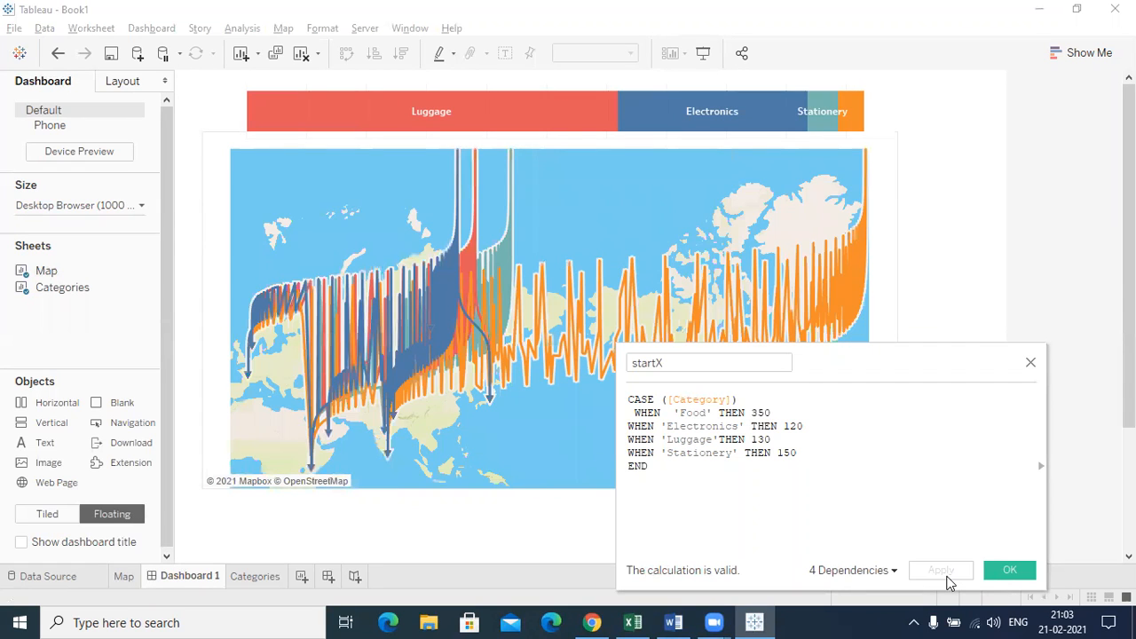
- Try a Food start position of 320 in the startX calculation and apply it
{"action": "left_click", "coordinate": [772, 413]}
{"action": "key", "text": "BackSpace"}
{"action": "key", "text": "BackSpace"}
{"action": "type", "text": "20"}
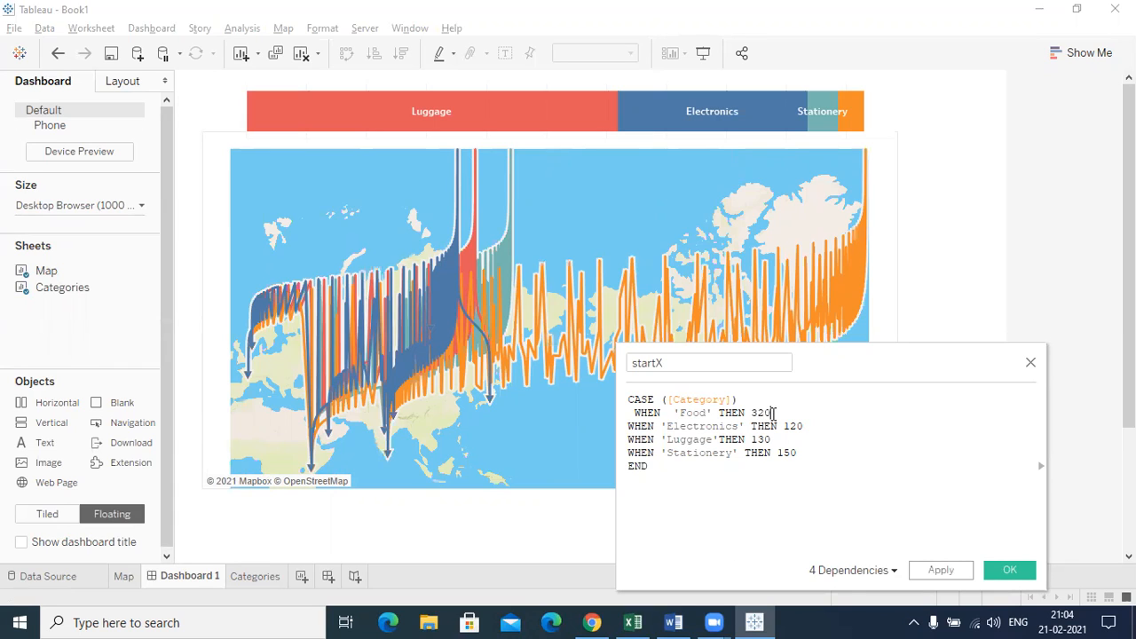
{"action": "left_click", "coordinate": [941, 571]}
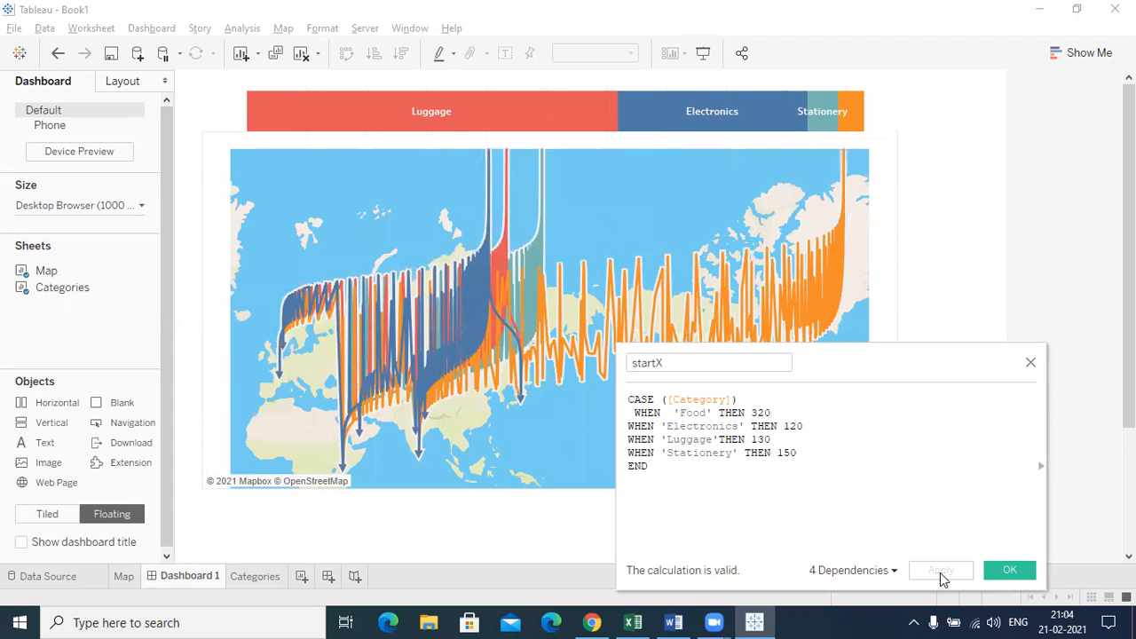
- Raise the Food start position in the startX calculation to 328 and apply it
{"action": "left_click", "coordinate": [773, 412]}
{"action": "key", "text": "BackSpace"}
{"action": "type", "text": "8"}
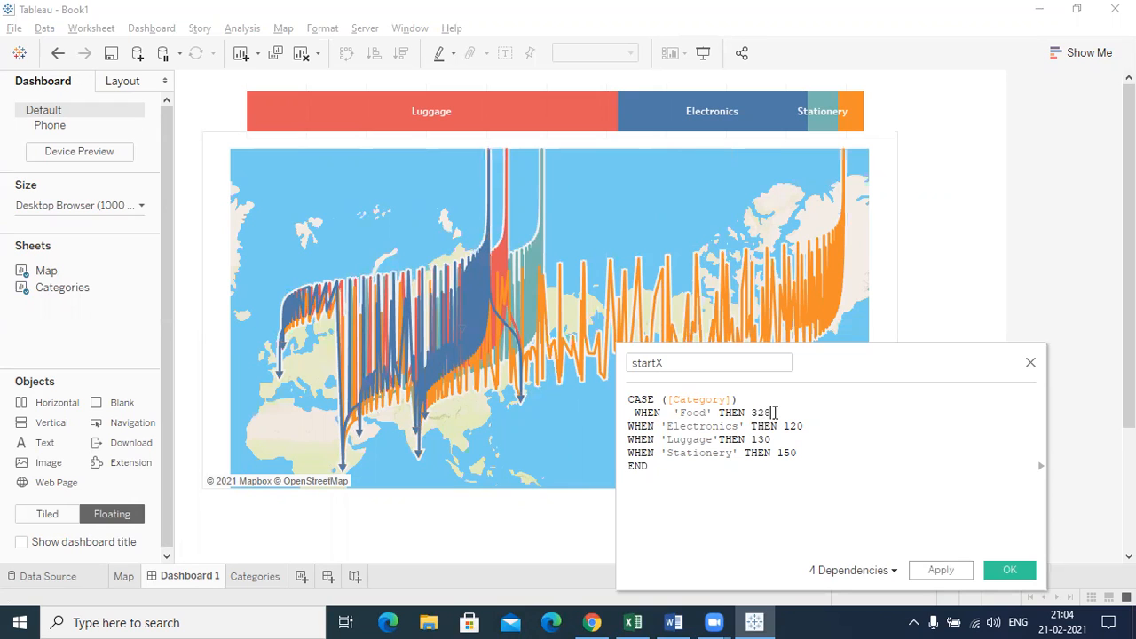
{"action": "left_click", "coordinate": [942, 571]}
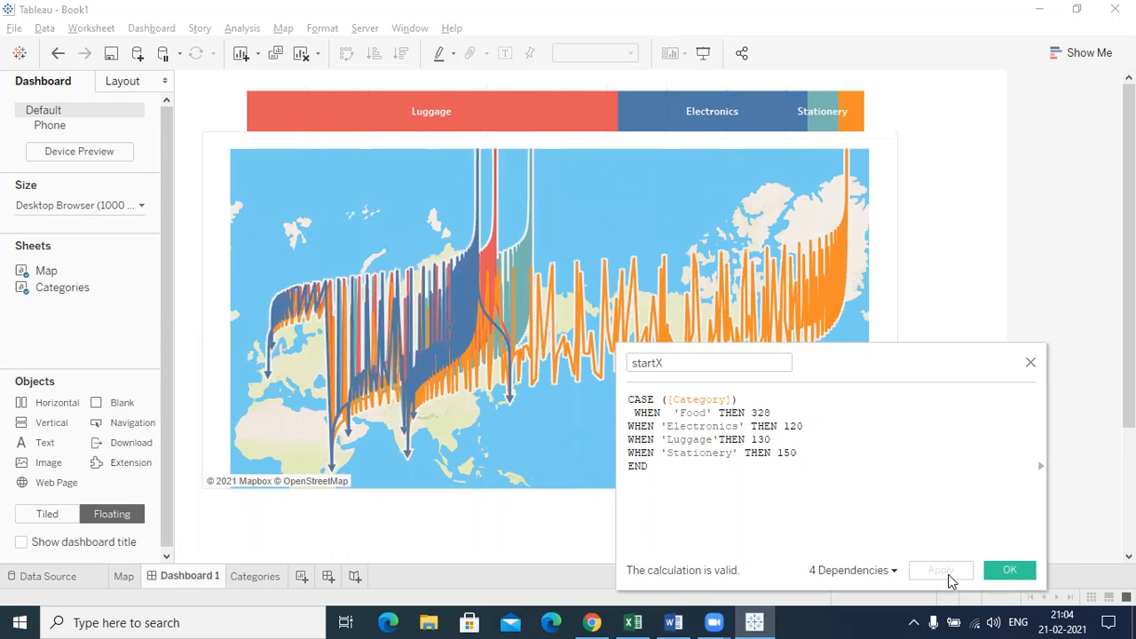
- Try a Food start position of 333 in the startX calculation and apply it
{"action": "key", "text": "BackSpace"}
{"action": "key", "text": "BackSpace"}
{"action": "type", "text": "33"}
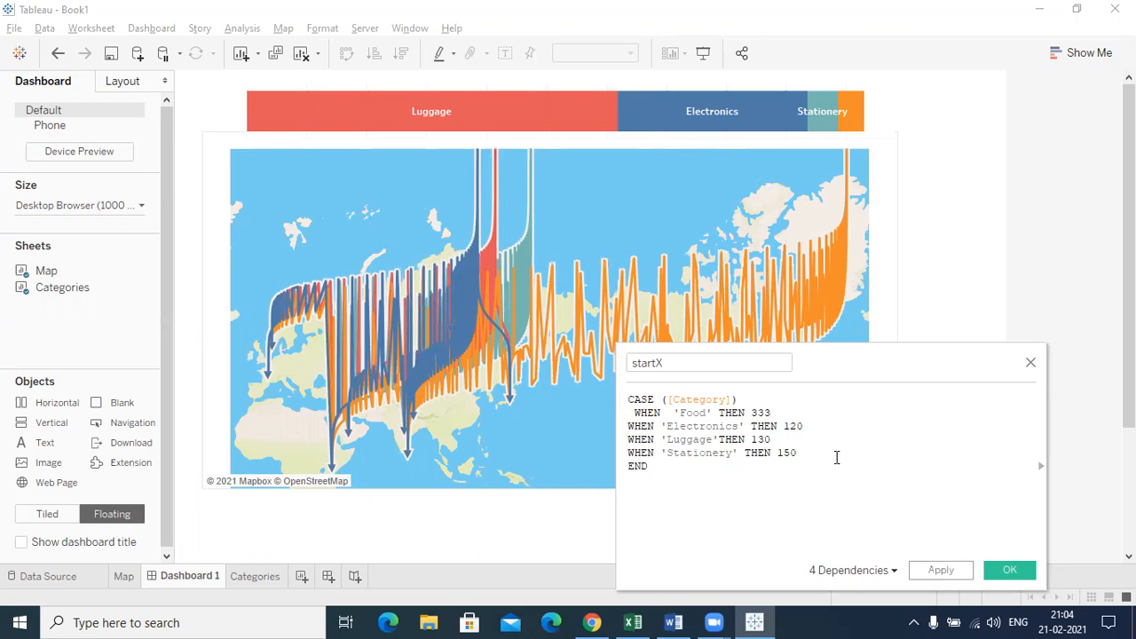
{"action": "left_click", "coordinate": [942, 574]}
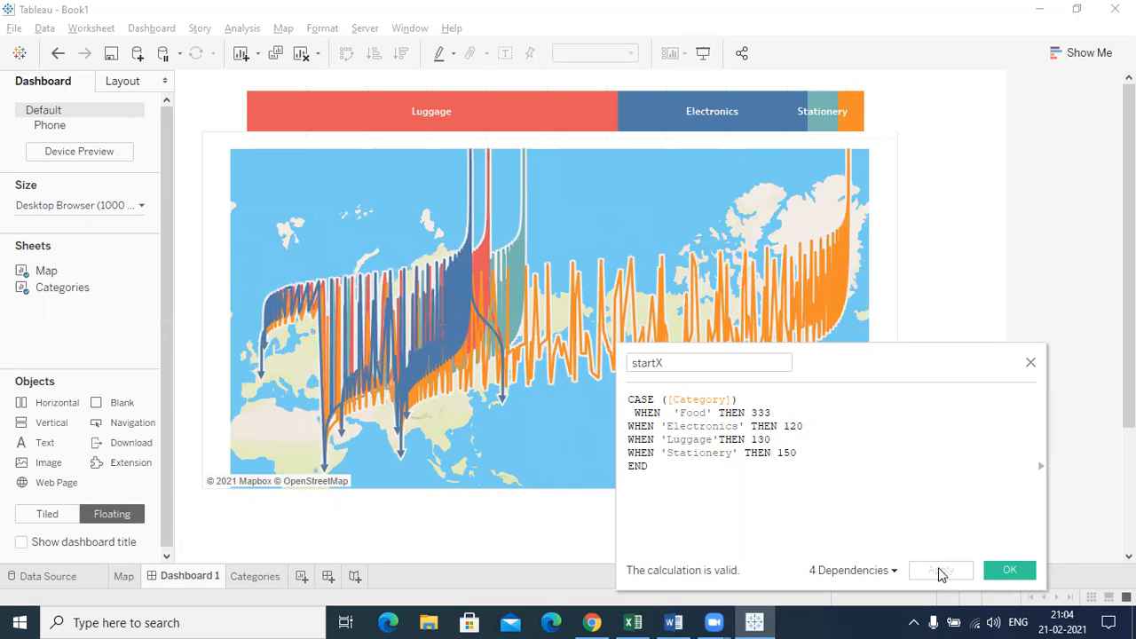
- Adjust the Food start position in the startX calculation to 335 and apply it
{"action": "key", "text": "BackSpace"}
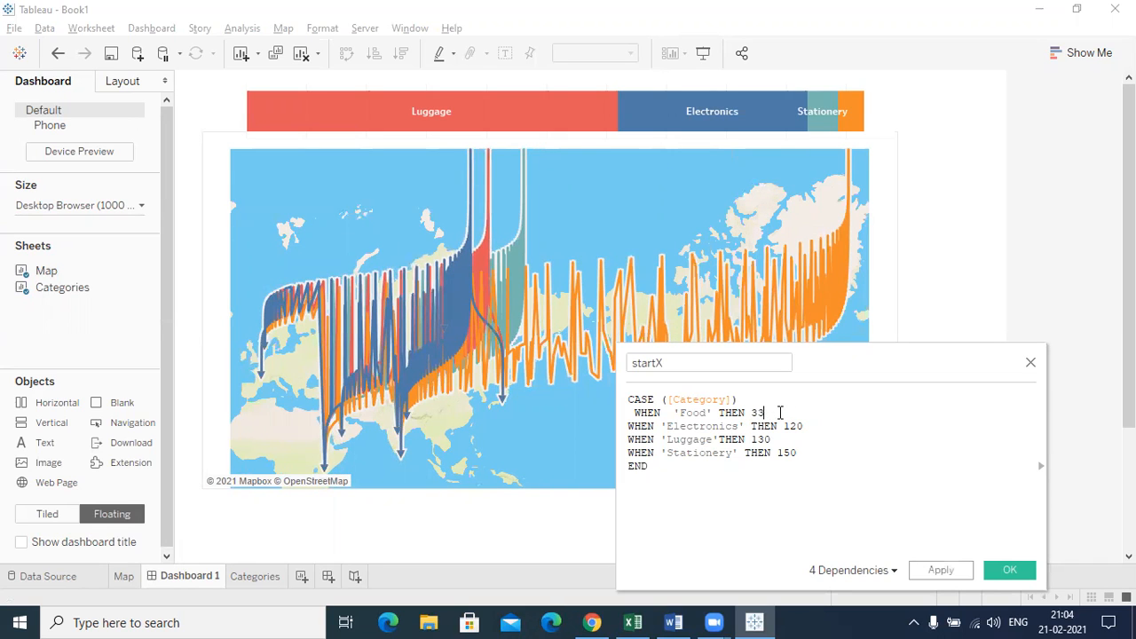
{"action": "type", "text": "5"}
{"action": "left_click", "coordinate": [947, 576]}
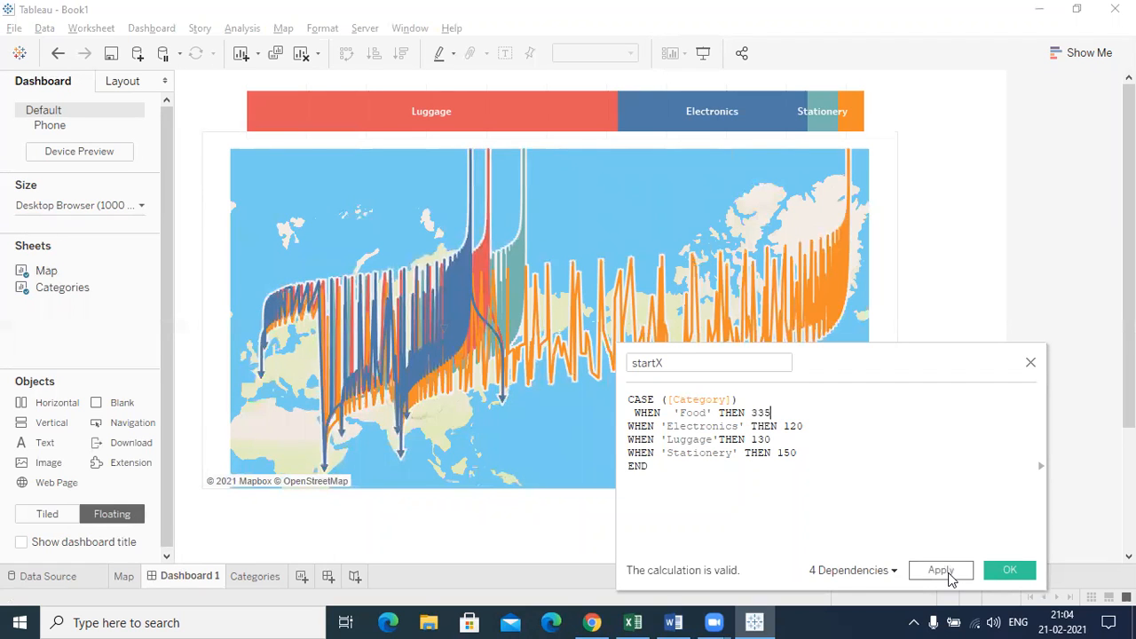
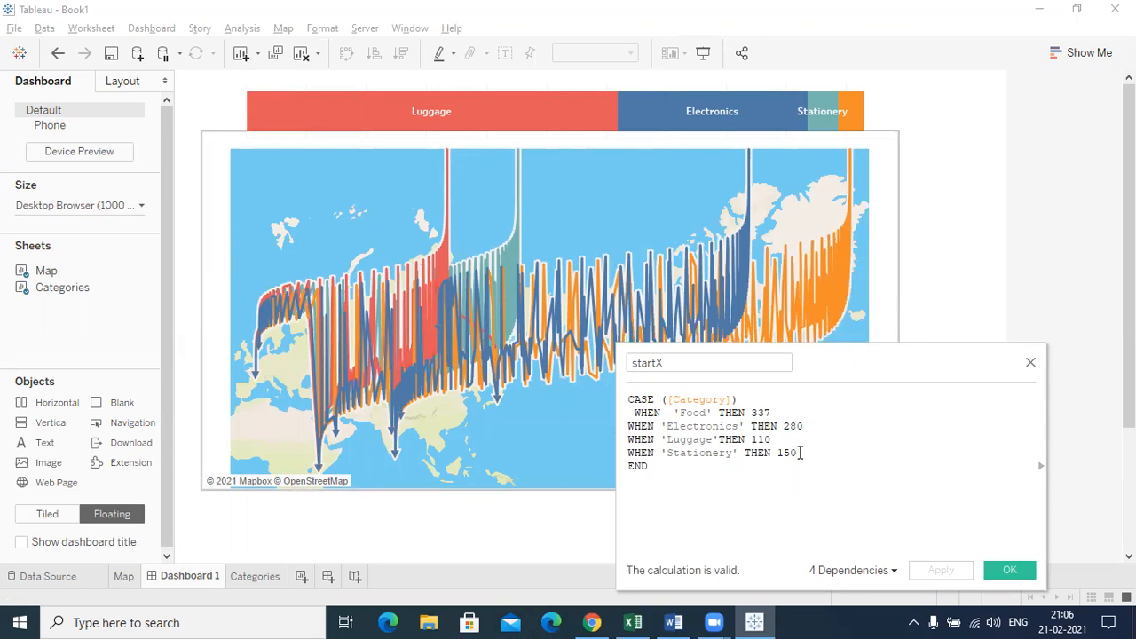
- Try Stationery start positions of 315 and 319 in the startX calculation, applying each one
{"action": "key", "text": "BackSpace"}
{"action": "key", "text": "BackSpace"}
{"action": "key", "text": "BackSpace"}
{"action": "type", "text": "320"}
{"action": "key", "text": "BackSpace"}
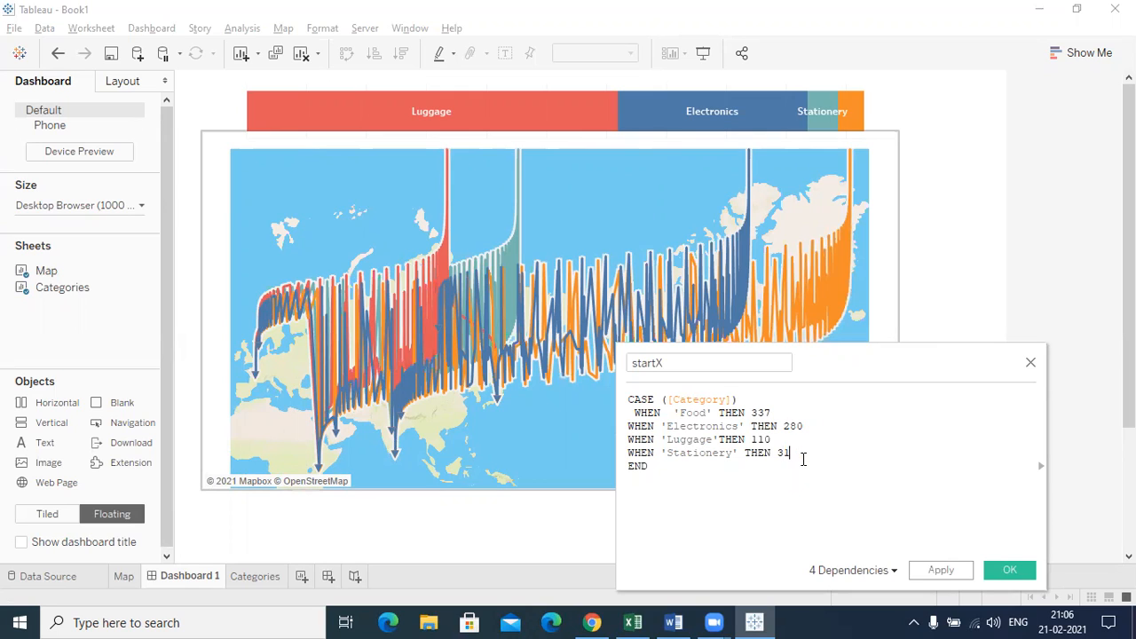
{"action": "left_click", "coordinate": [944, 573]}
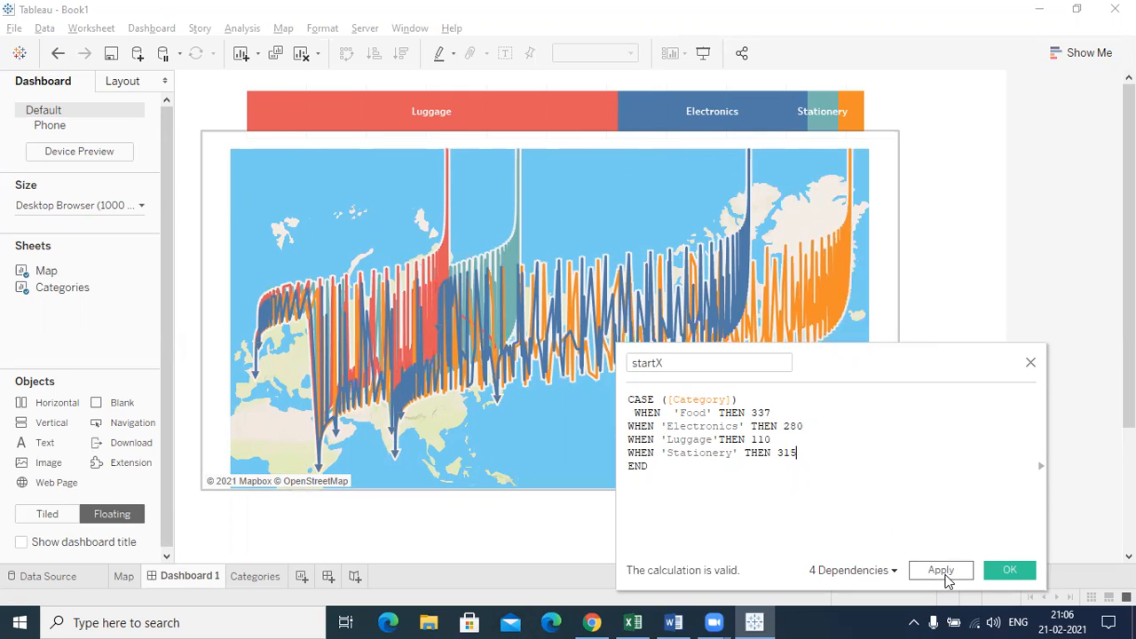
{"action": "left_click", "coordinate": [945, 573]}
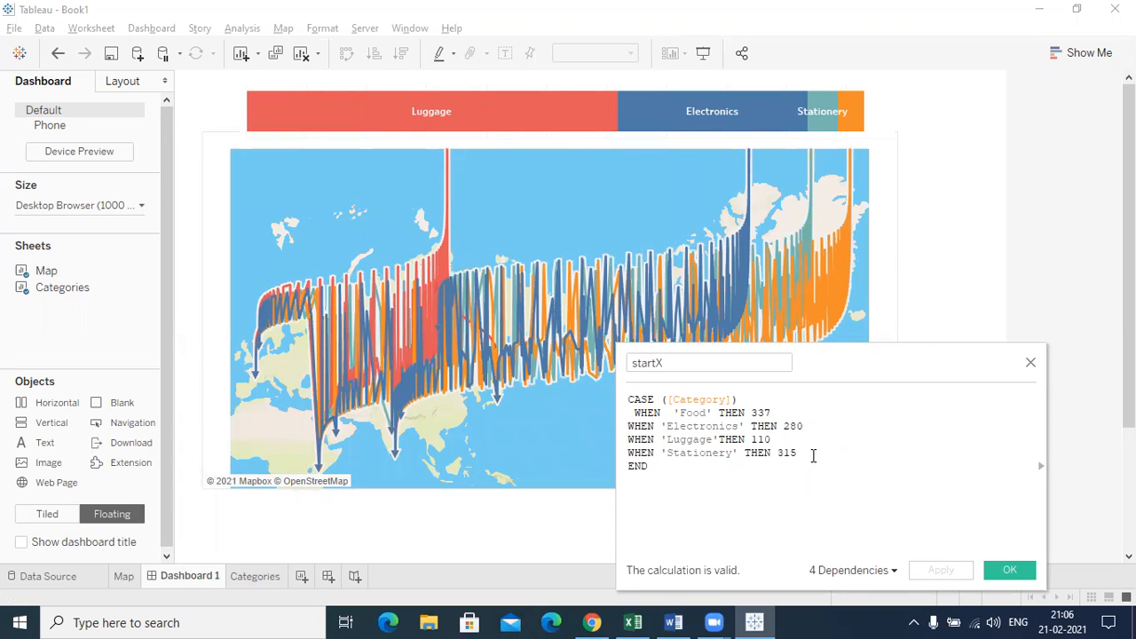
{"action": "key", "text": "BackSpace"}
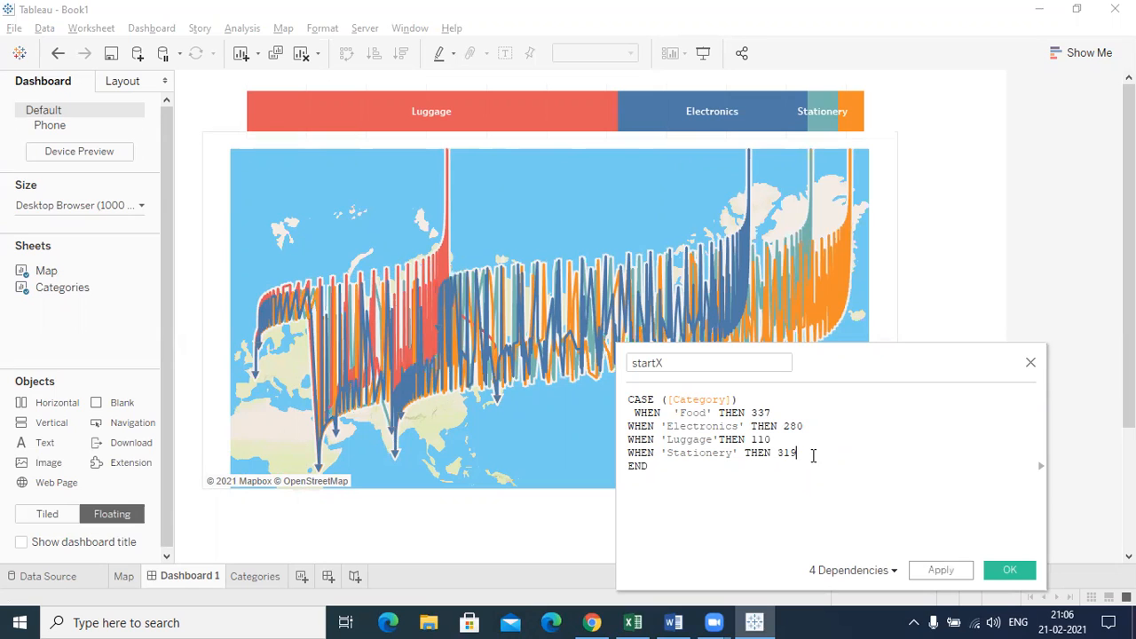
{"action": "left_click", "coordinate": [943, 571]}
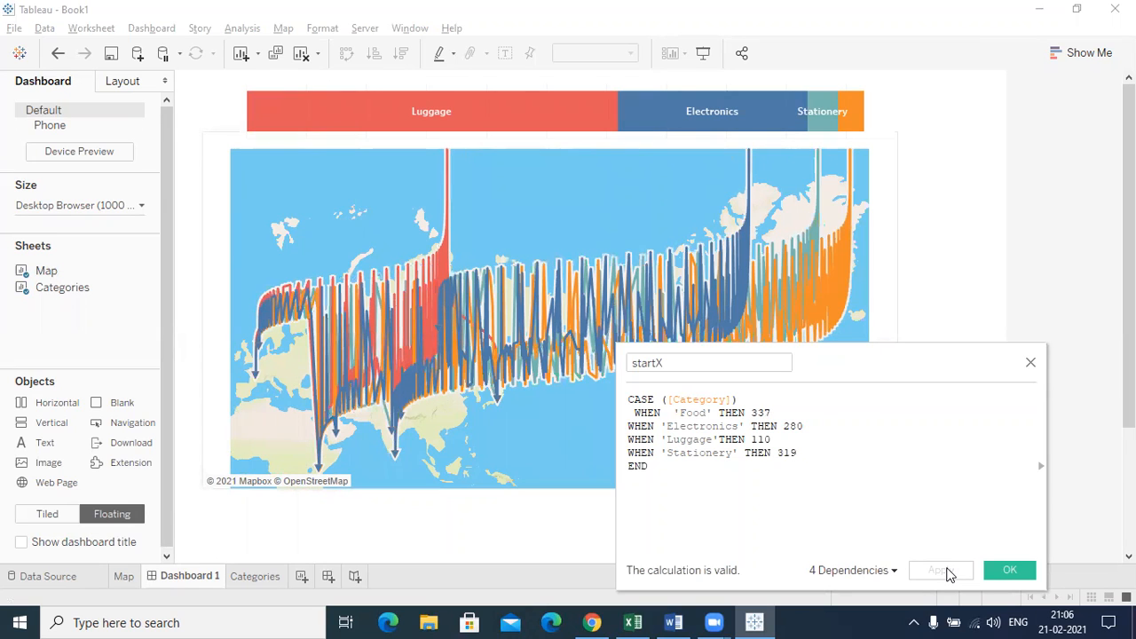
- Fine-tune the Stationery start position to slightly above 319, apply it and close the startX calculation
{"action": "key", "text": "BackSpace"}
{"action": "key", "text": "BackSpace"}
{"action": "type", "text": "2"}
{"action": "left_click", "coordinate": [942, 571]}
{"action": "left_click", "coordinate": [1017, 570]}
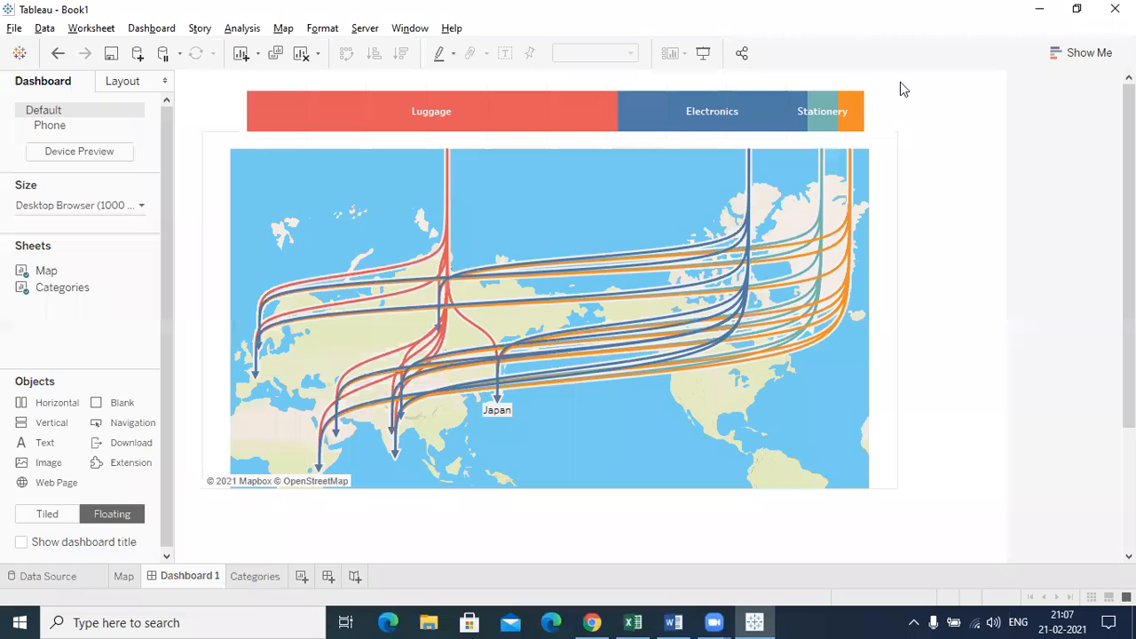
- On the Map sheet, add Sales to both the label and the tooltip of the Curve X (2) shape marks
{"action": "left_click", "coordinate": [125, 579]}
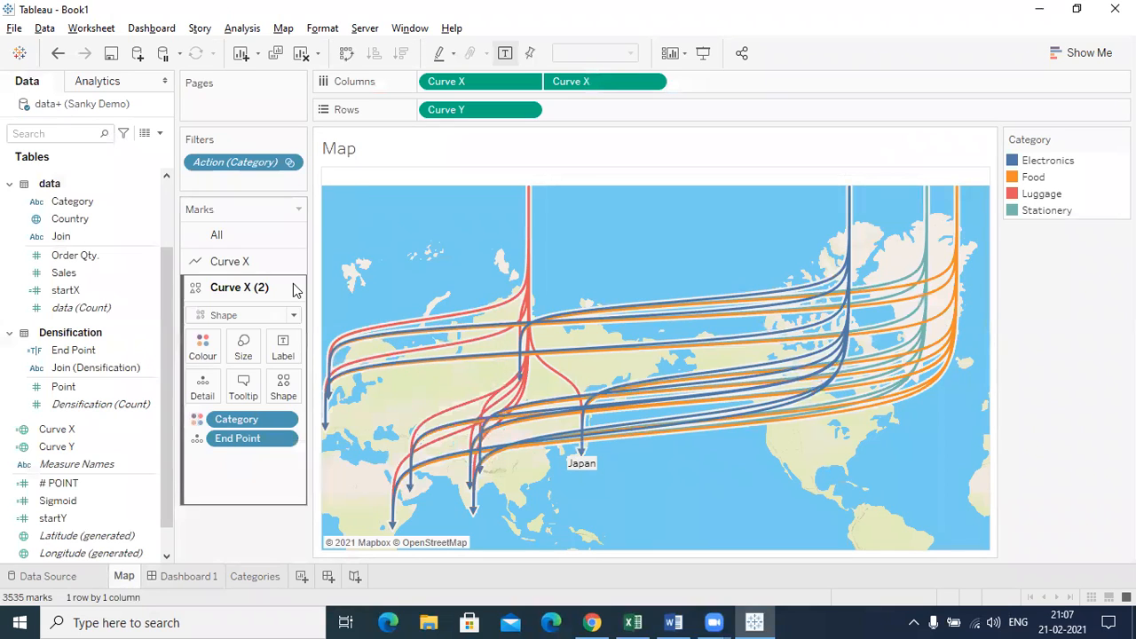
{"action": "left_click", "coordinate": [80, 388]}
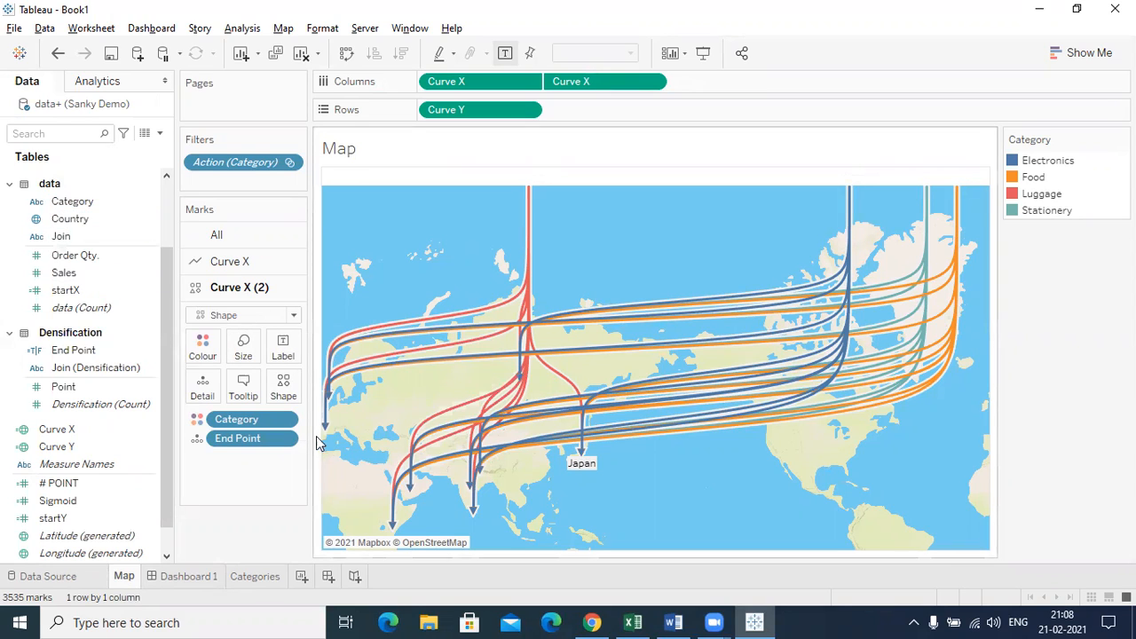
{"action": "mouse_move", "coordinate": [510, 420]}
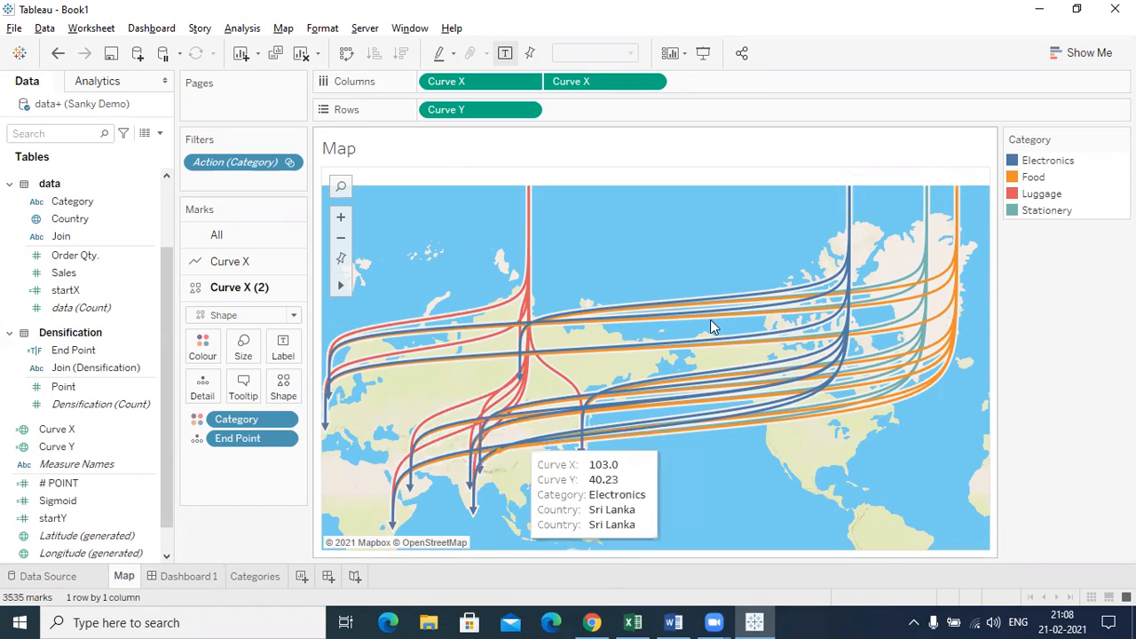
{"action": "mouse_move", "coordinate": [810, 299]}
{"action": "mouse_move", "coordinate": [849, 217]}
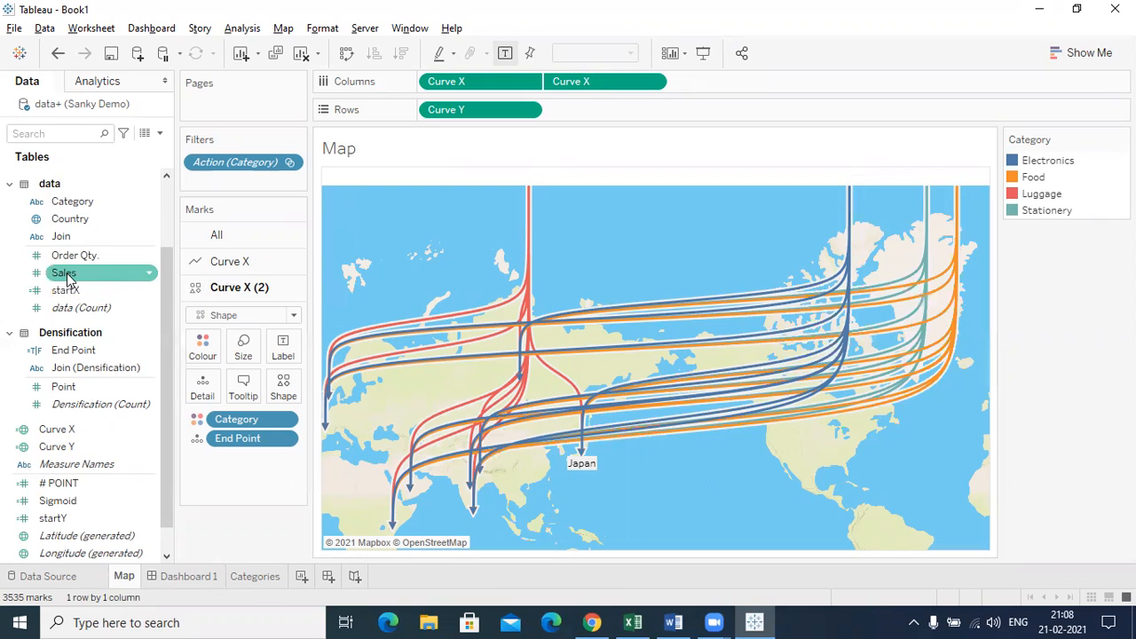
{"action": "left_click_drag", "start_coordinate": [68, 275], "coordinate": [283, 350]}
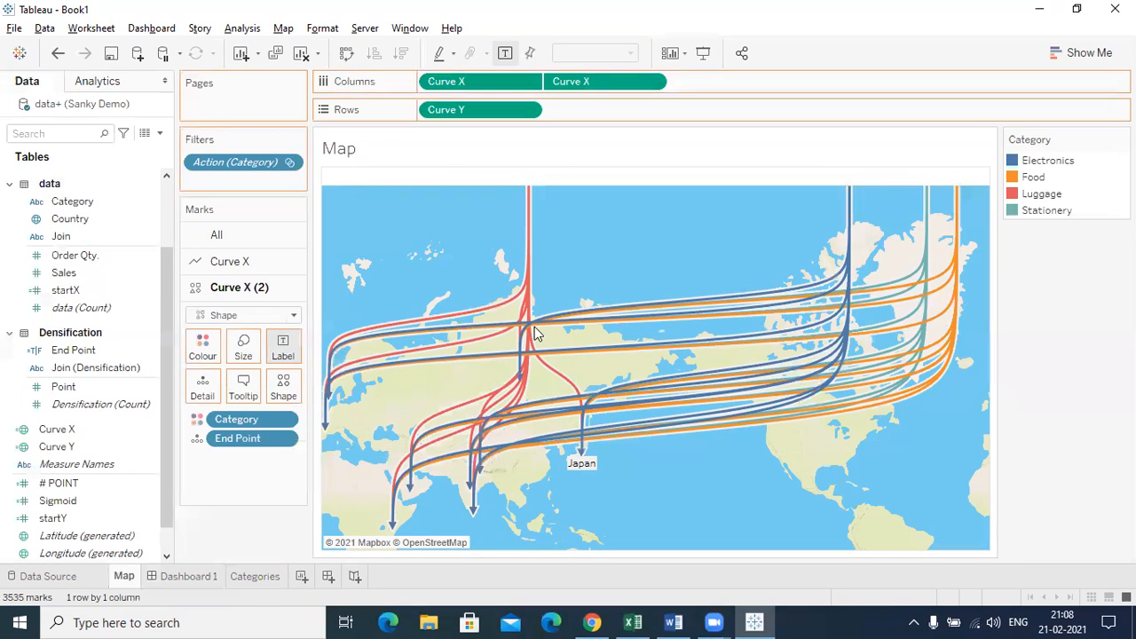
{"action": "mouse_move", "coordinate": [742, 320]}
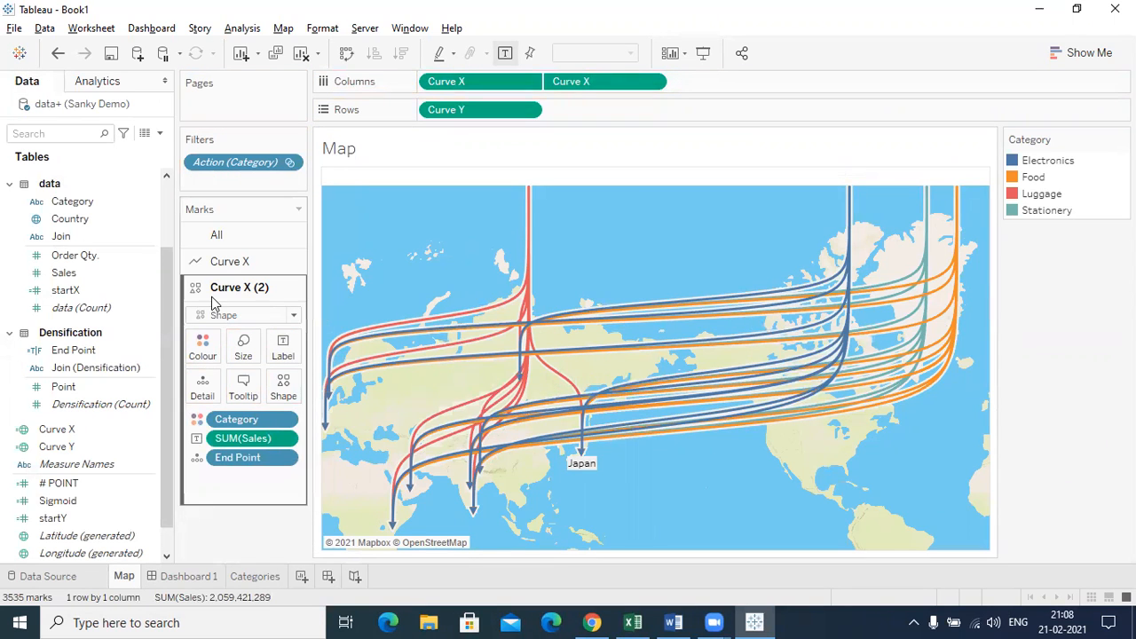
{"action": "left_click_drag", "start_coordinate": [82, 277], "coordinate": [245, 389]}
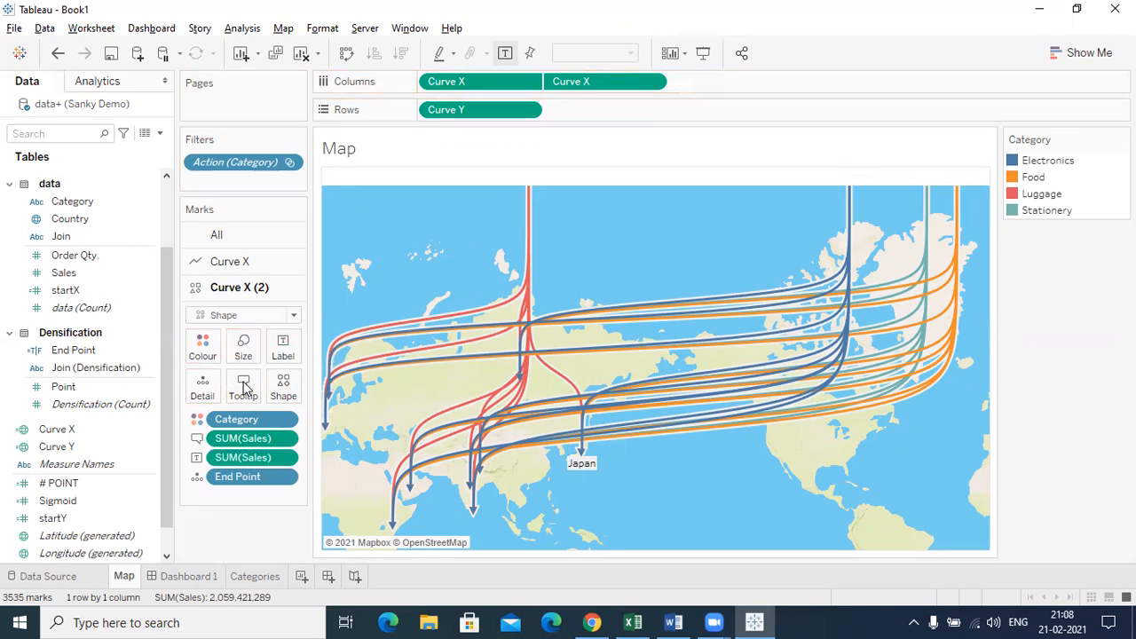
- Check the map tooltips and remove the Curve X and Curve Y lines from the Curve X (2) tooltip text
{"action": "mouse_move", "coordinate": [642, 359]}
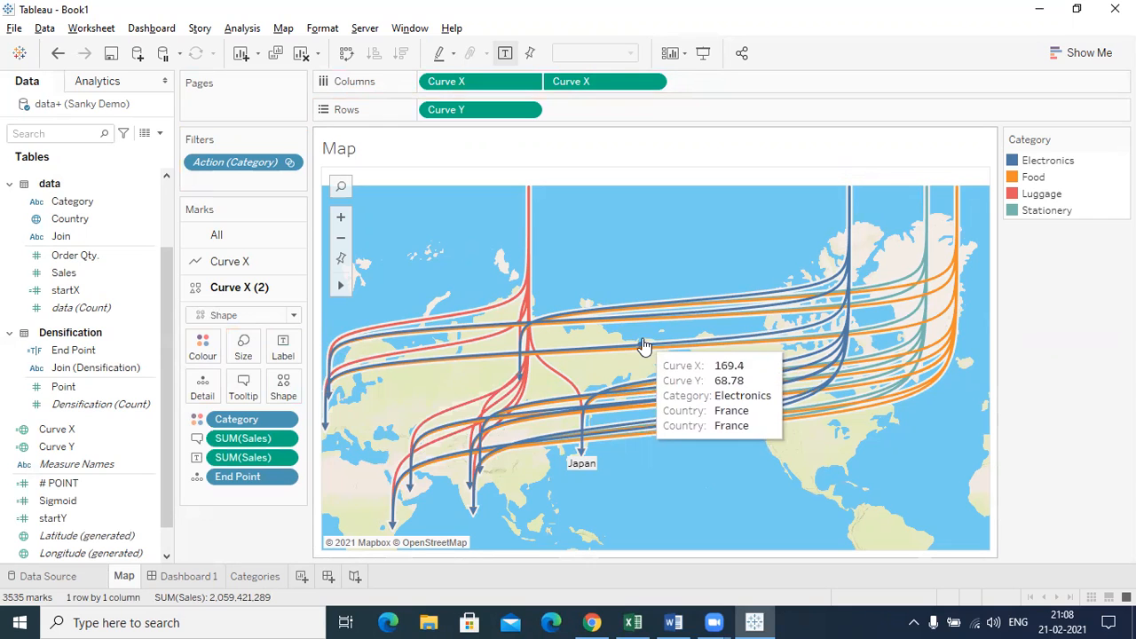
{"action": "mouse_move", "coordinate": [474, 508]}
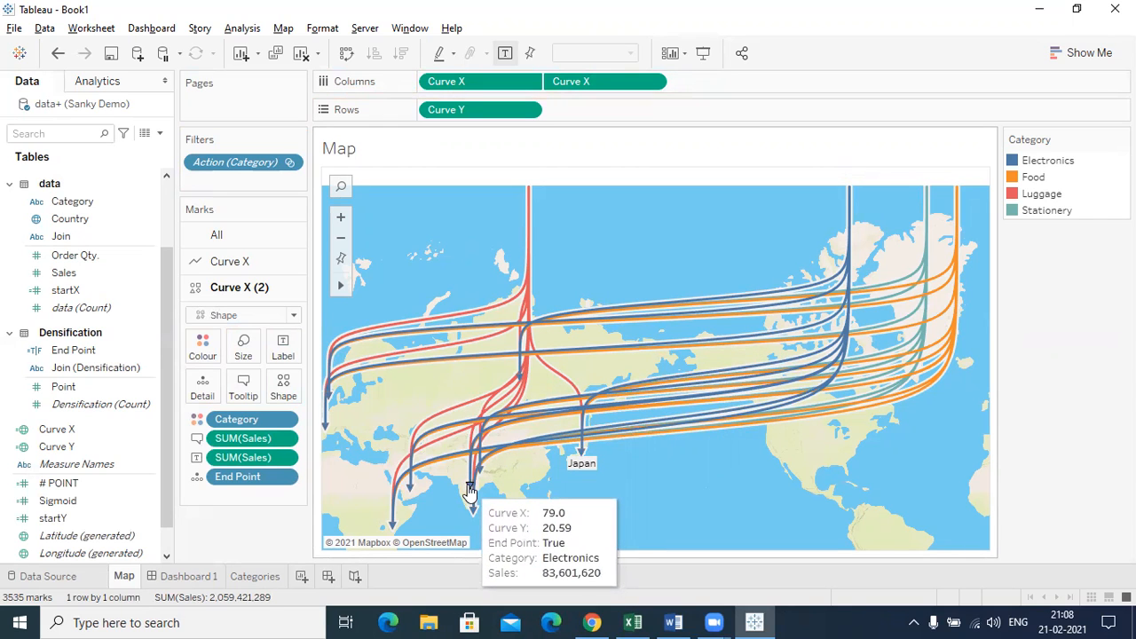
{"action": "mouse_move", "coordinate": [528, 448]}
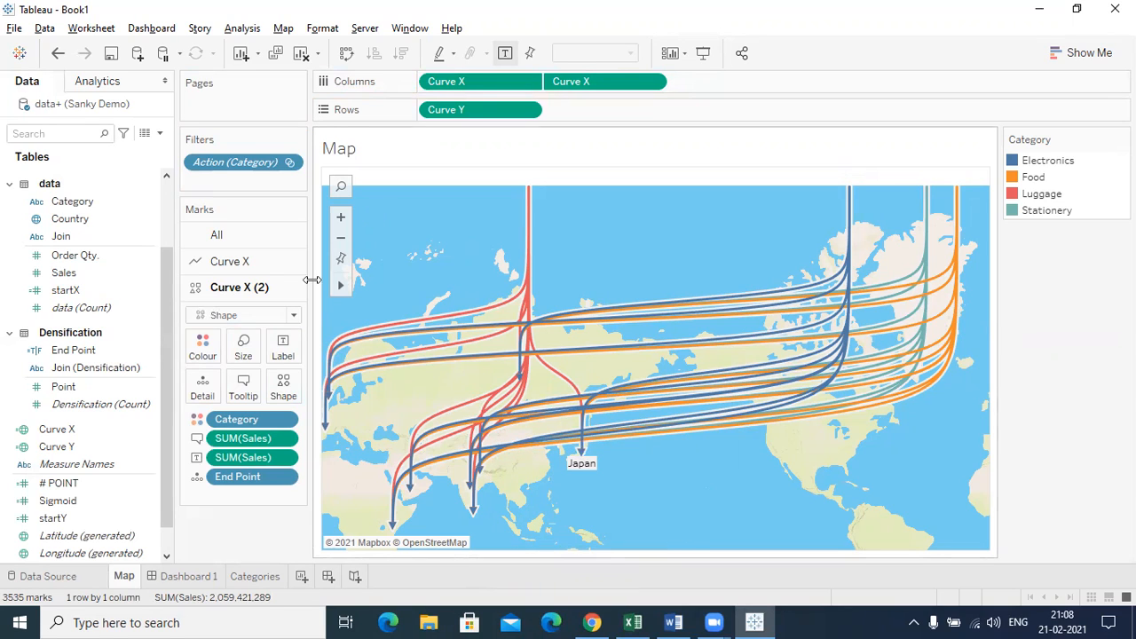
{"action": "left_click", "coordinate": [245, 385]}
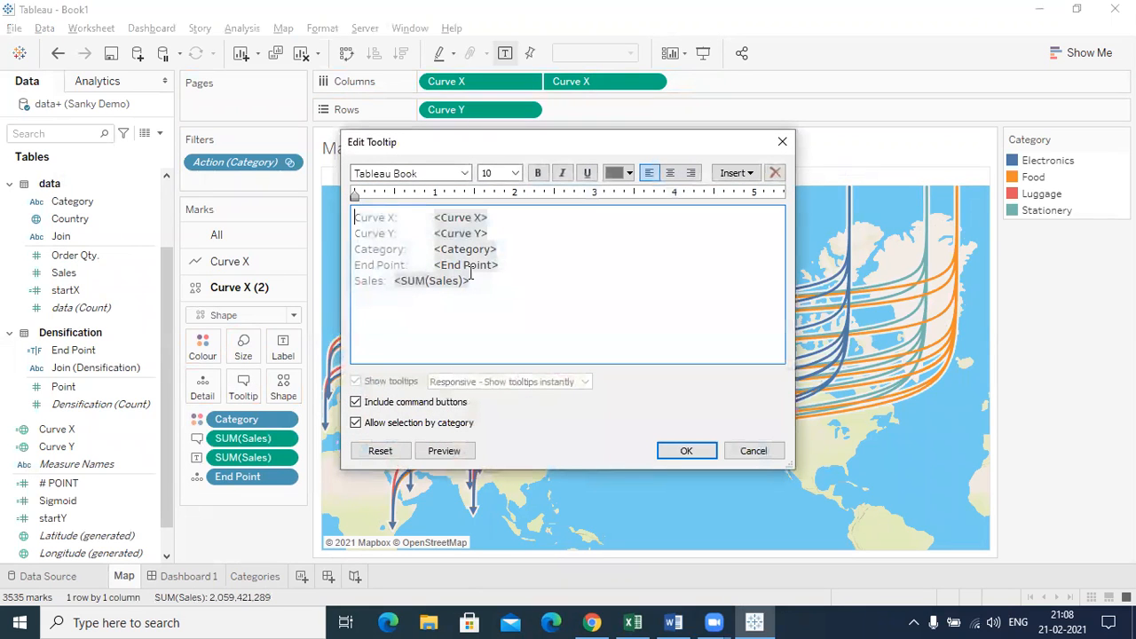
{"action": "left_click_drag", "start_coordinate": [500, 234], "coordinate": [354, 218]}
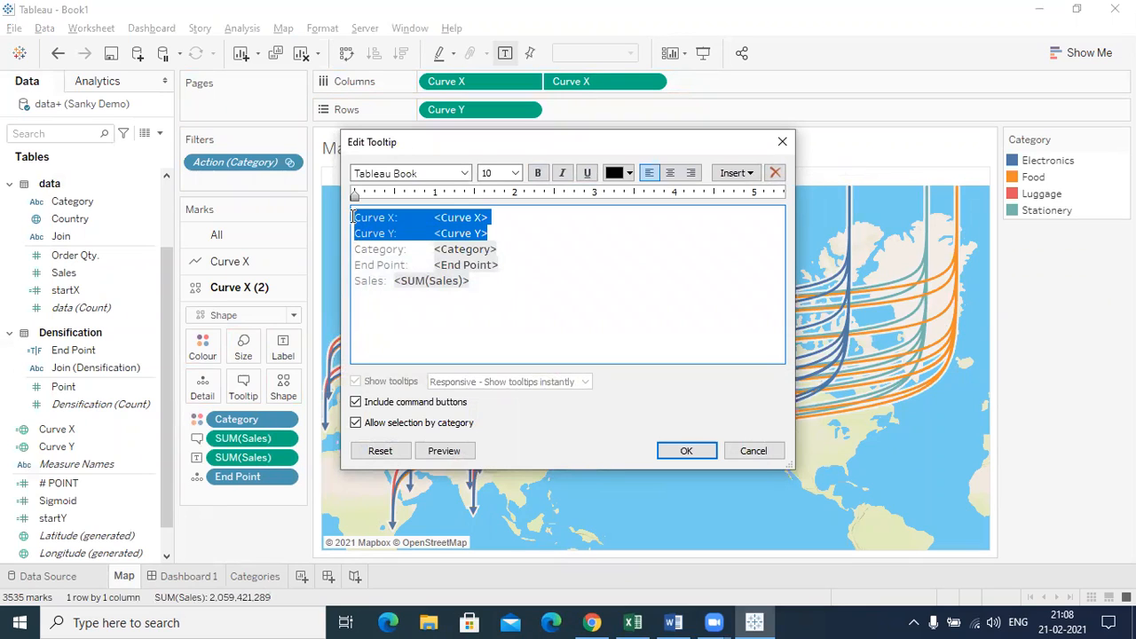
{"action": "key", "text": "Delete"}
{"action": "key", "text": "Delete"}
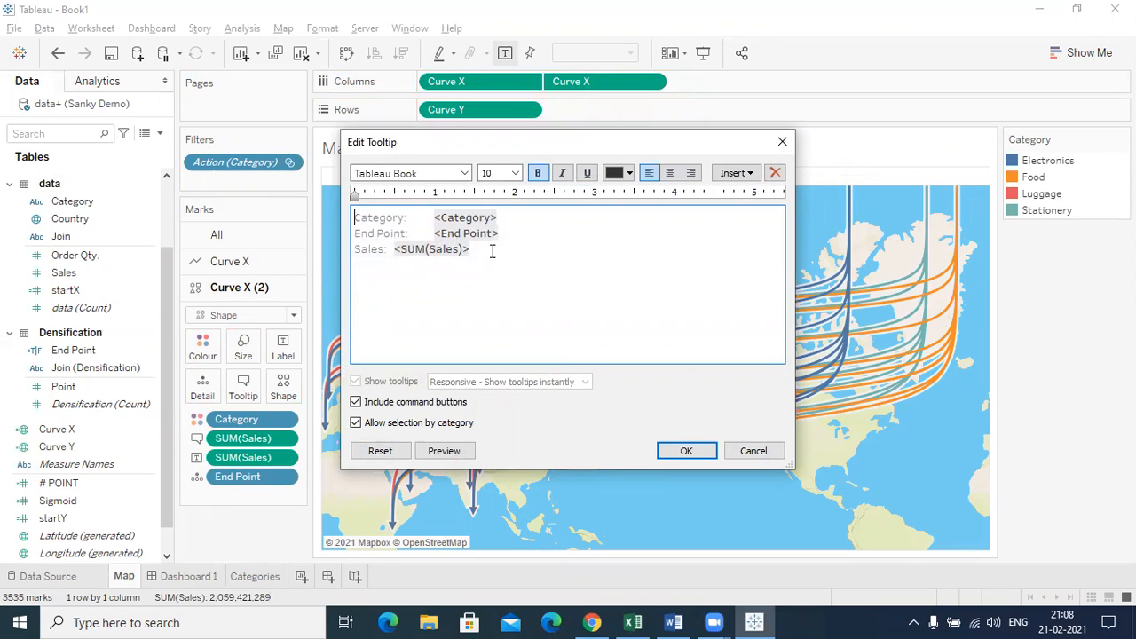
- Format all the Curve X (2) tooltip text in Tableau Bold, size 18, and save the tooltip
{"action": "left_click_drag", "start_coordinate": [489, 250], "coordinate": [352, 217]}
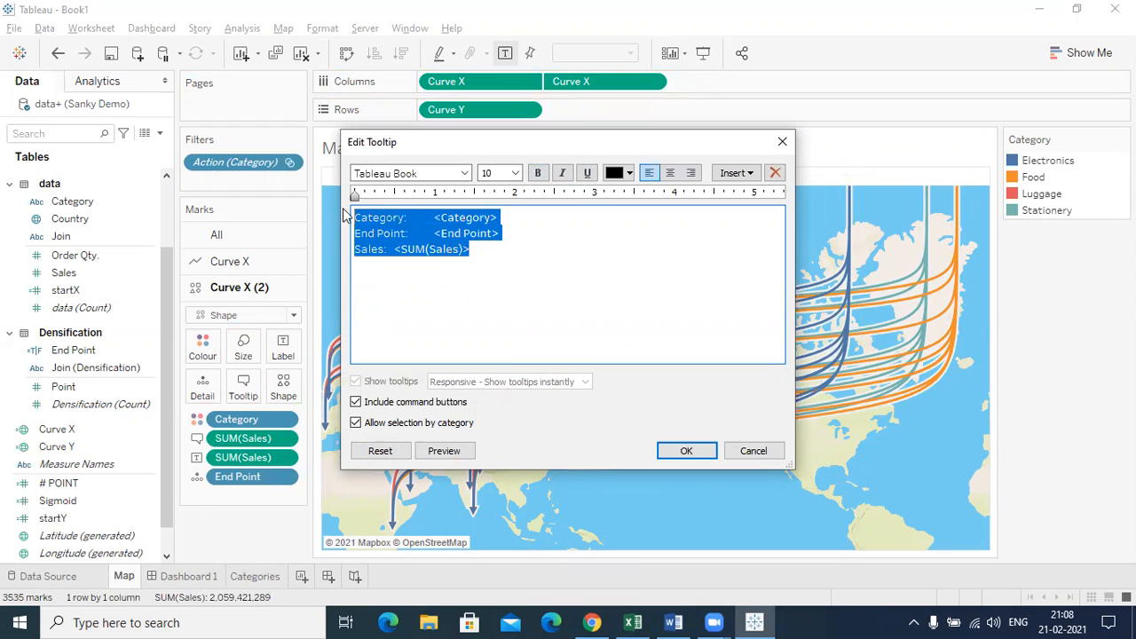
{"action": "left_click", "coordinate": [464, 173]}
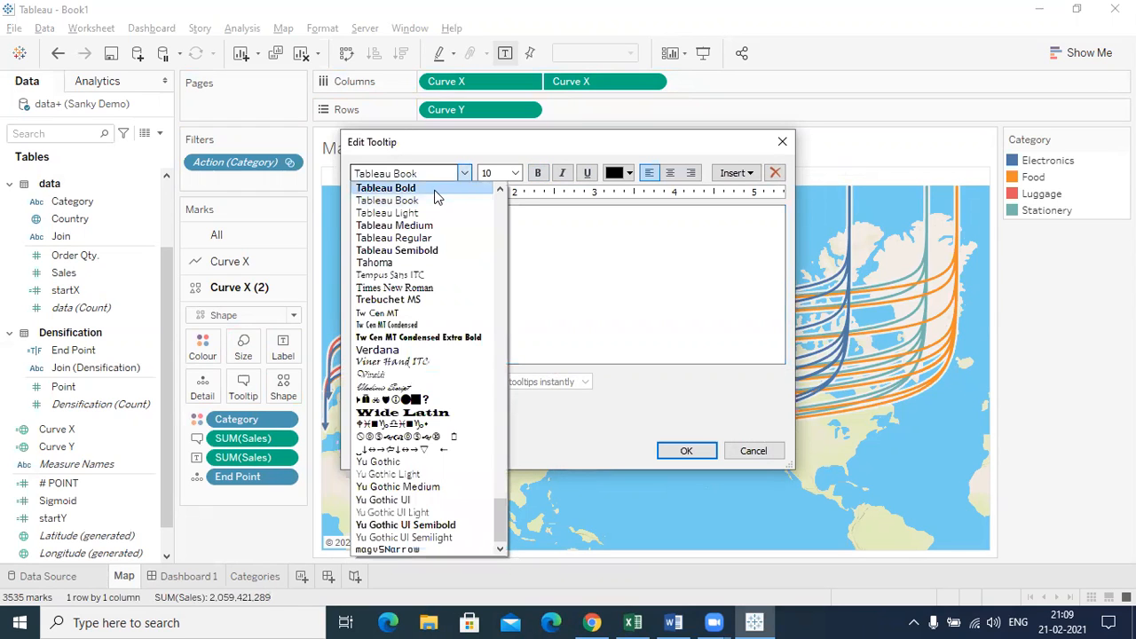
{"action": "left_click", "coordinate": [434, 189]}
{"action": "left_click", "coordinate": [515, 173]}
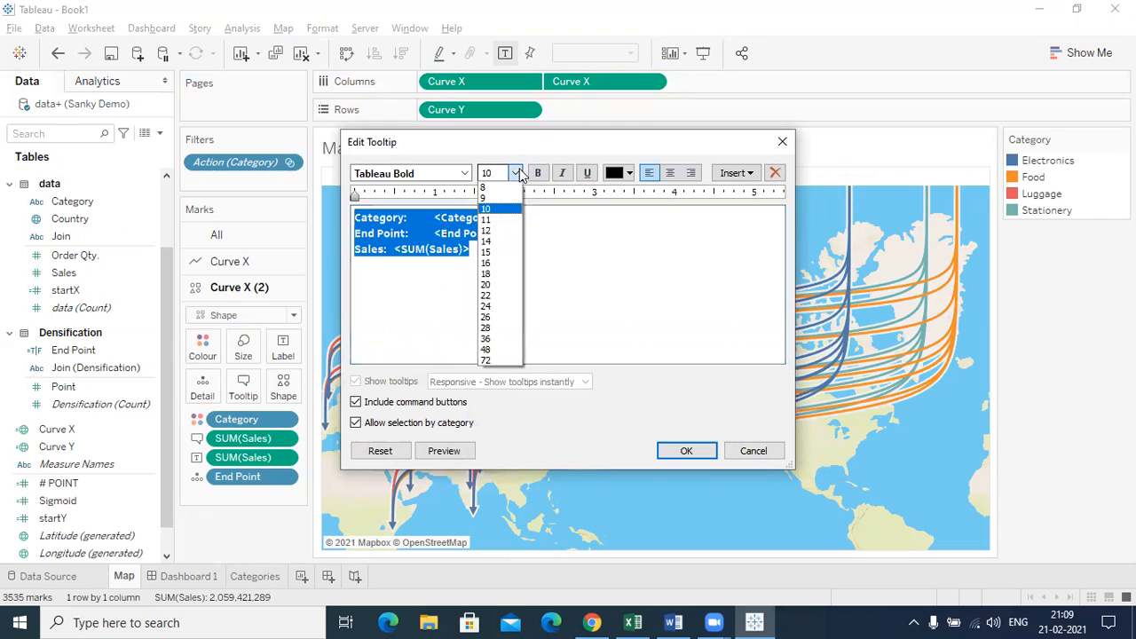
{"action": "left_click", "coordinate": [488, 273]}
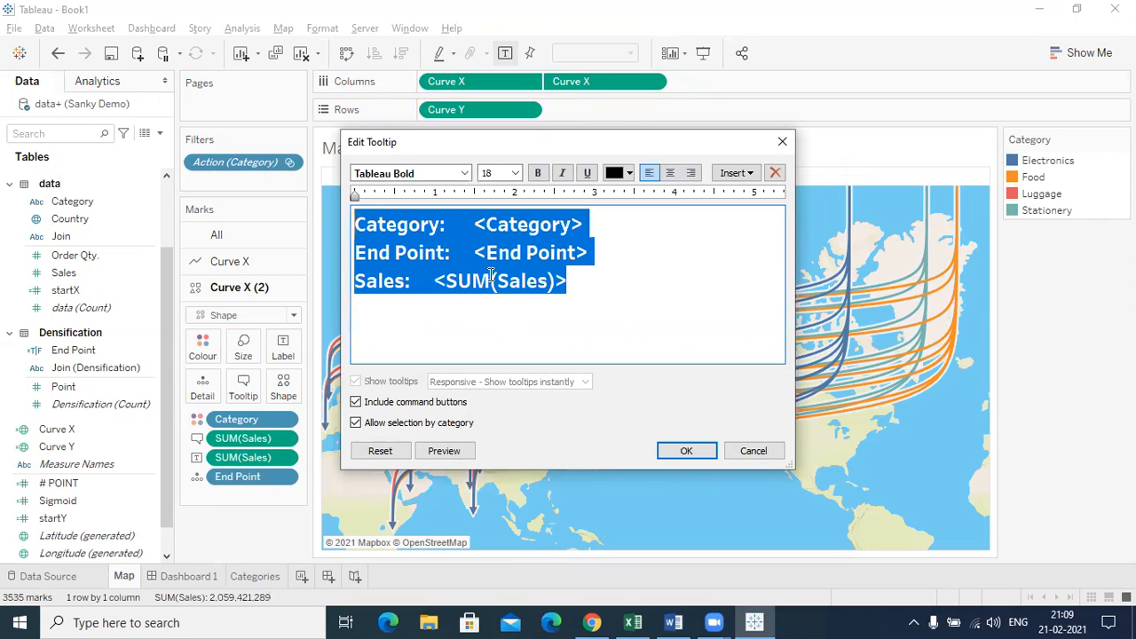
{"action": "left_click", "coordinate": [688, 453]}
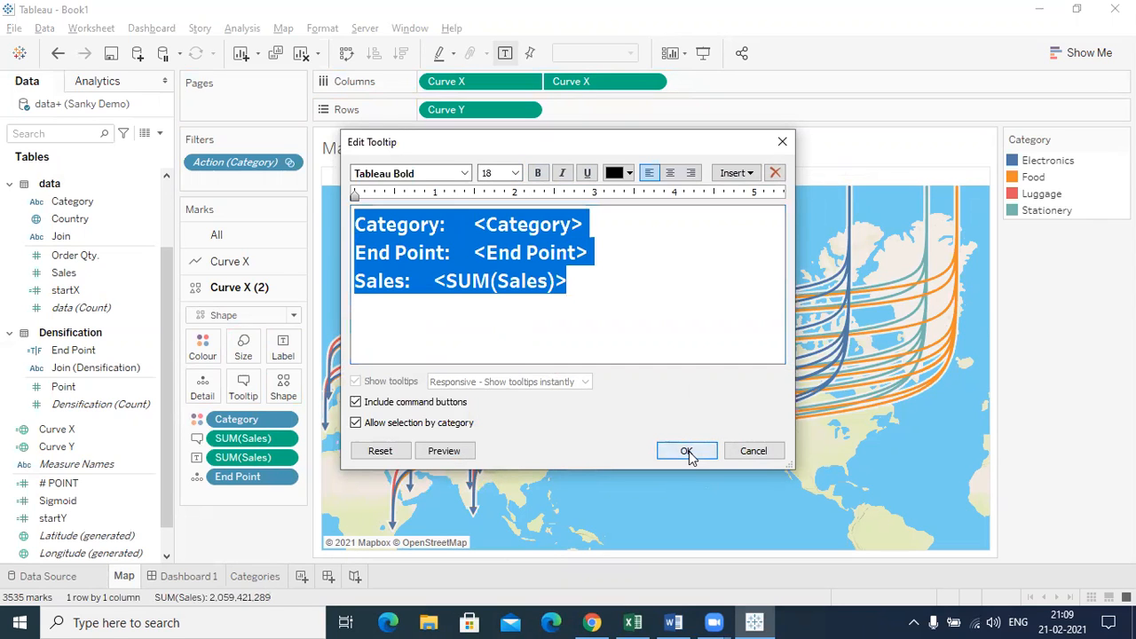
- Add Sales to both the label and the tooltip of the Curve X line marks
{"action": "mouse_move", "coordinate": [552, 442]}
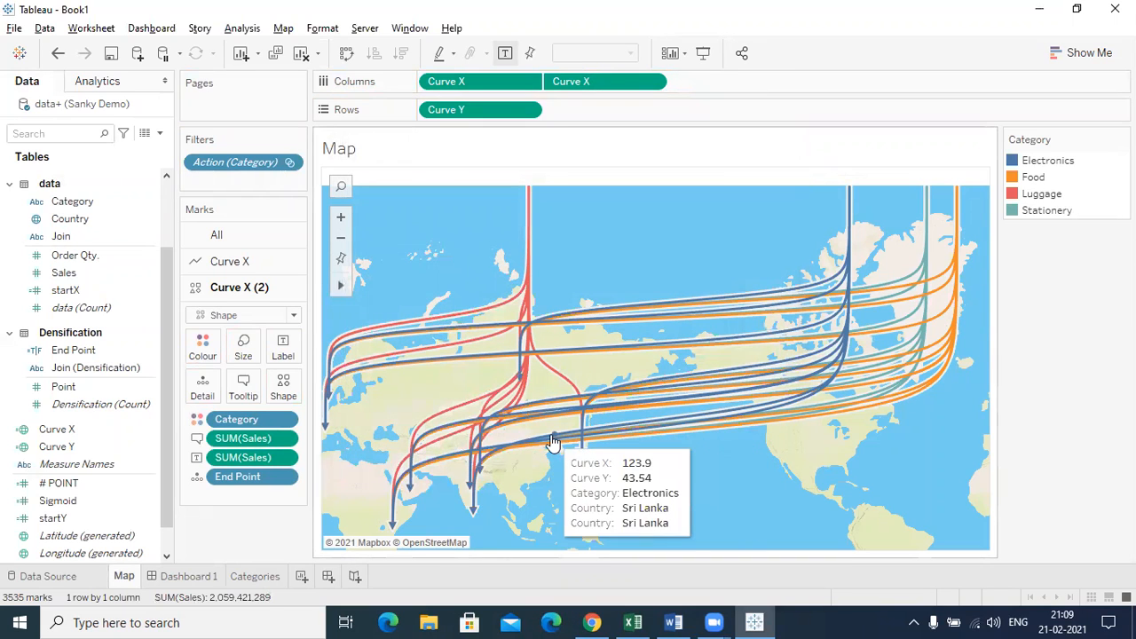
{"action": "left_click", "coordinate": [236, 266]}
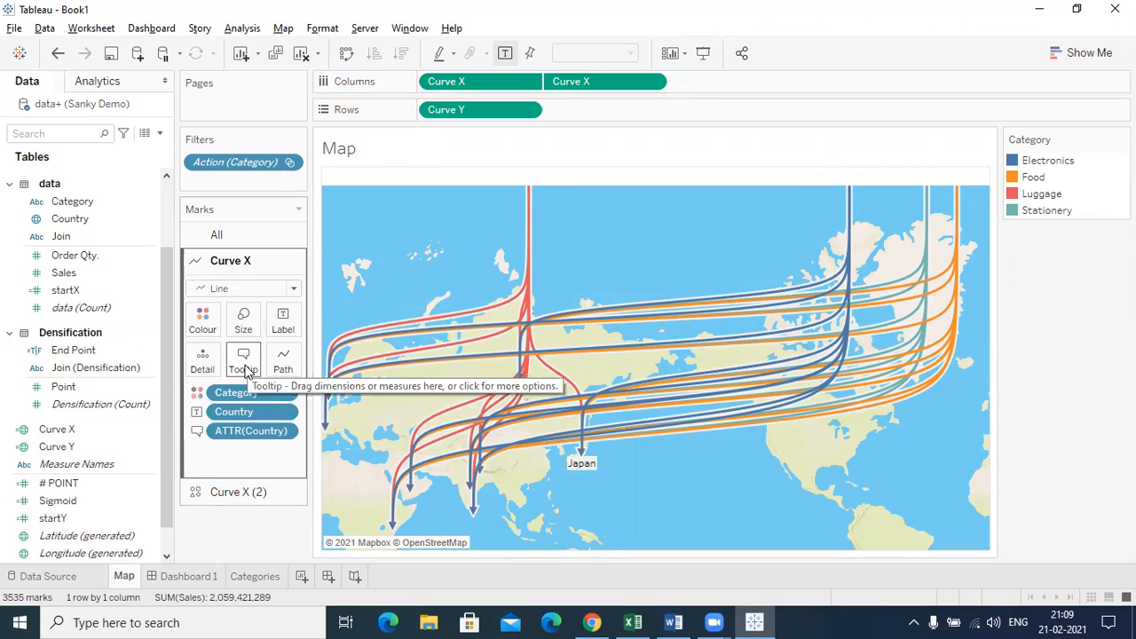
{"action": "left_click", "coordinate": [80, 221]}
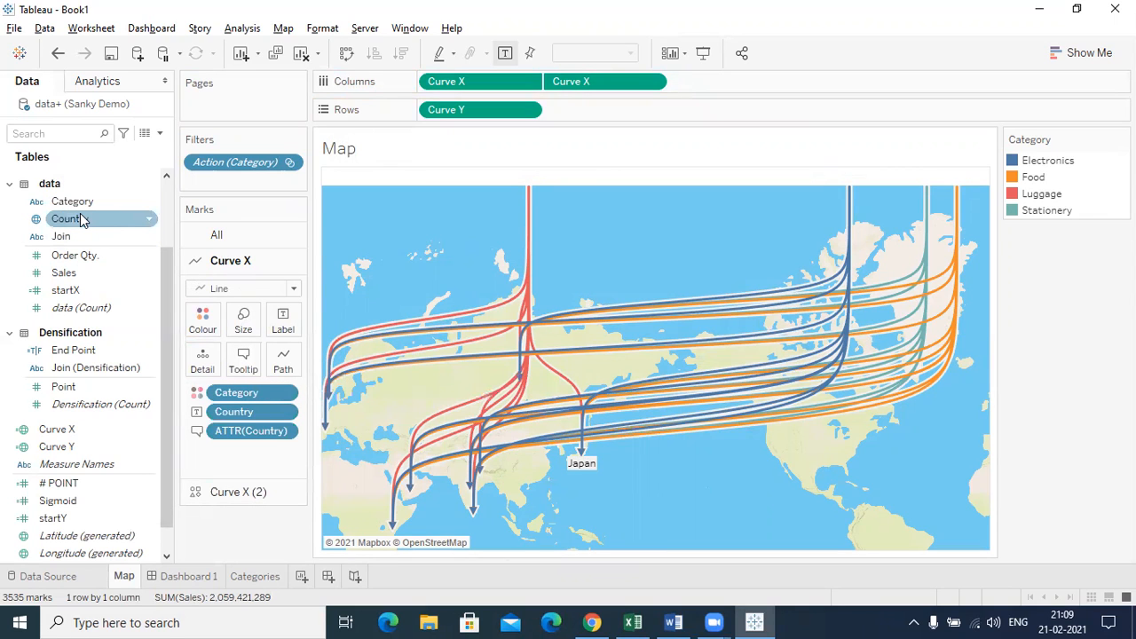
{"action": "left_click_drag", "start_coordinate": [81, 220], "coordinate": [280, 321]}
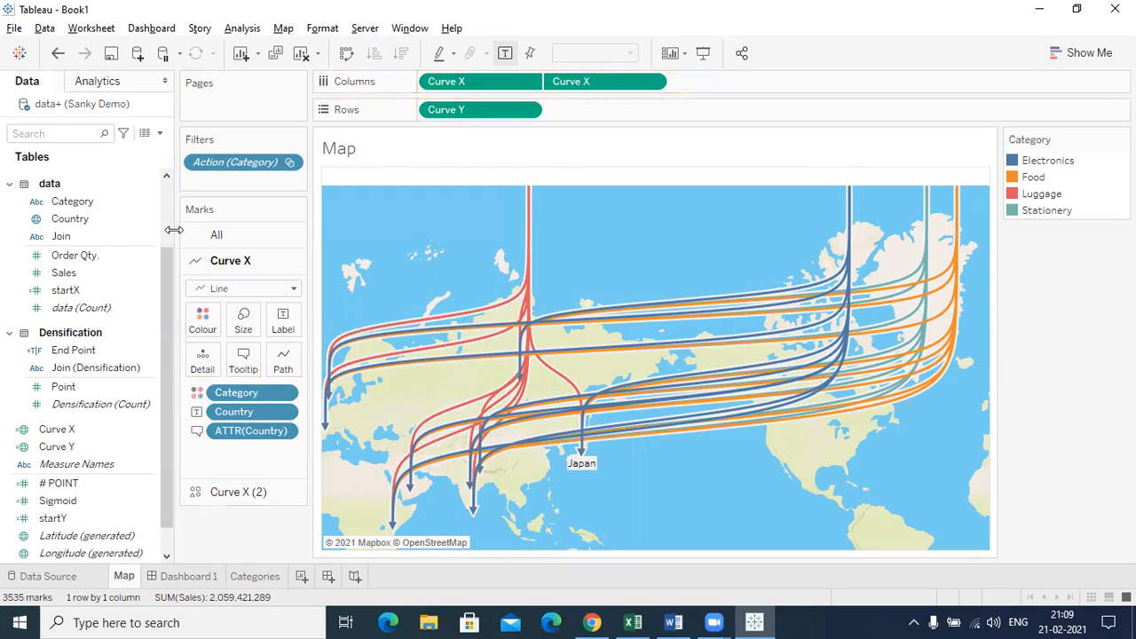
{"action": "left_click_drag", "start_coordinate": [93, 219], "coordinate": [246, 361]}
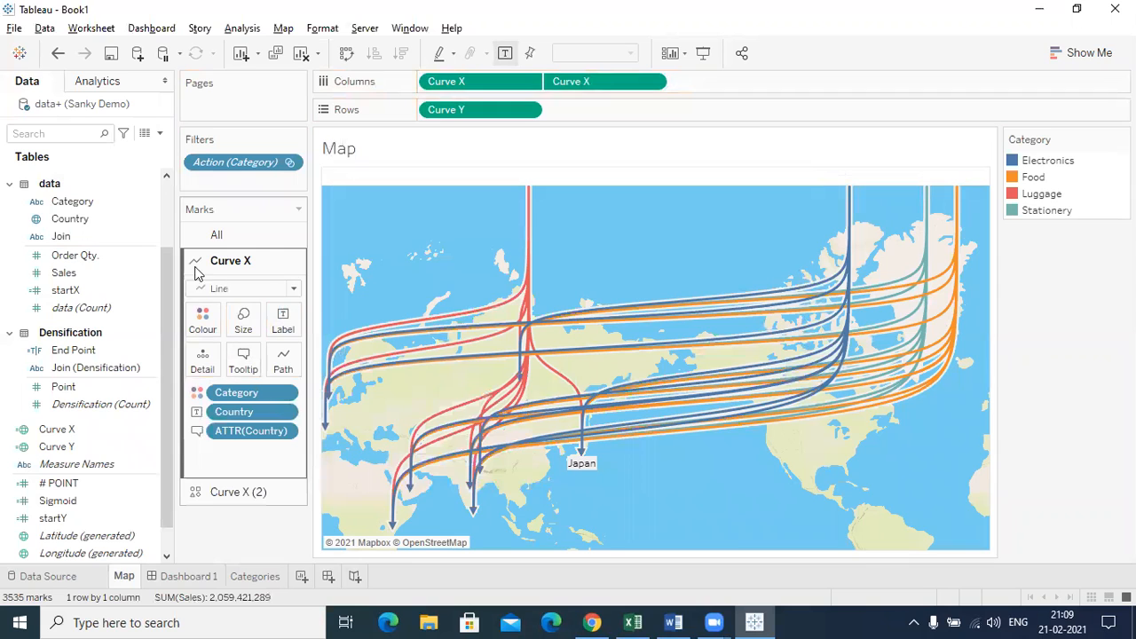
{"action": "left_click_drag", "start_coordinate": [103, 284], "coordinate": [289, 332]}
{"action": "left_click_drag", "start_coordinate": [67, 275], "coordinate": [241, 360]}
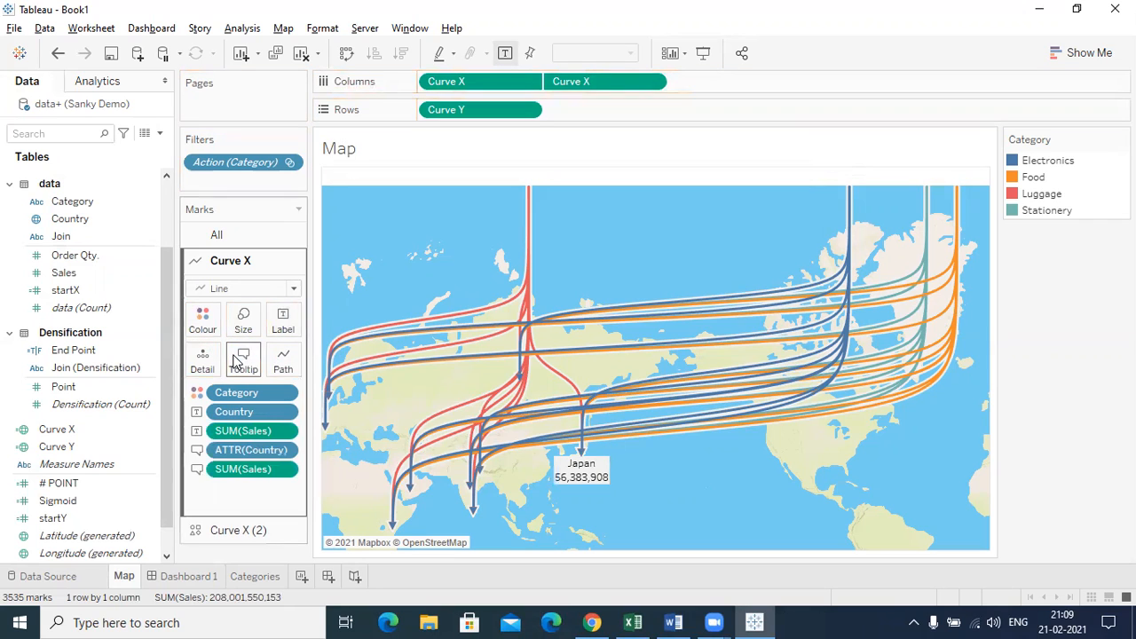
- Remove the Curve X, Curve Y and duplicate ATTR(Country) lines from the Curve X tooltip text
{"action": "mouse_move", "coordinate": [488, 365]}
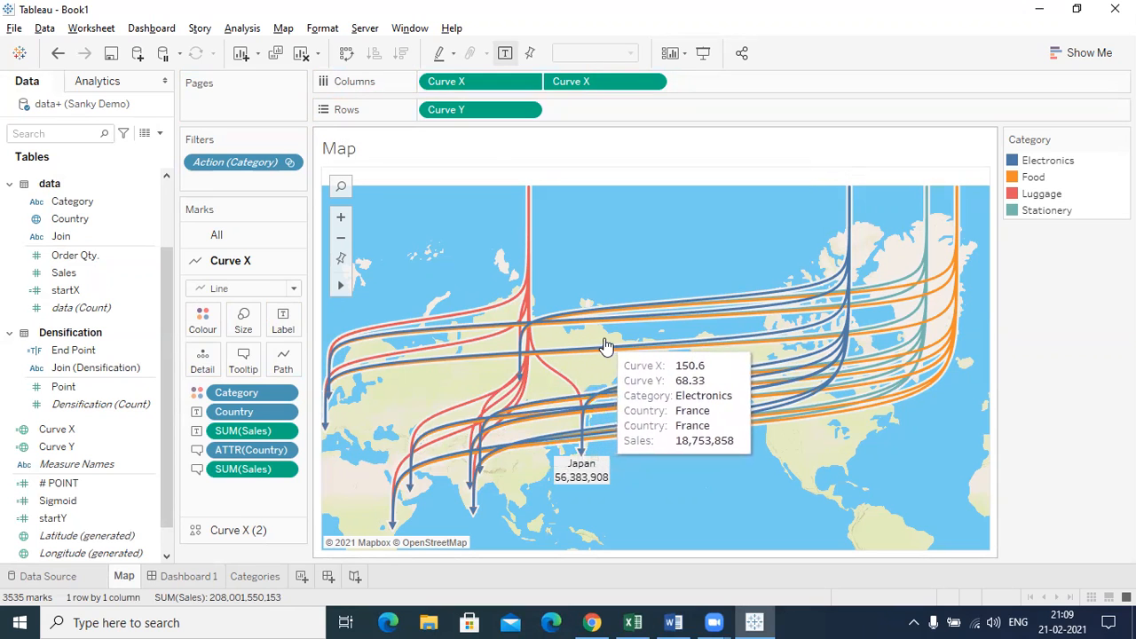
{"action": "left_click", "coordinate": [243, 355]}
{"action": "left_click_drag", "start_coordinate": [502, 233], "coordinate": [344, 222]}
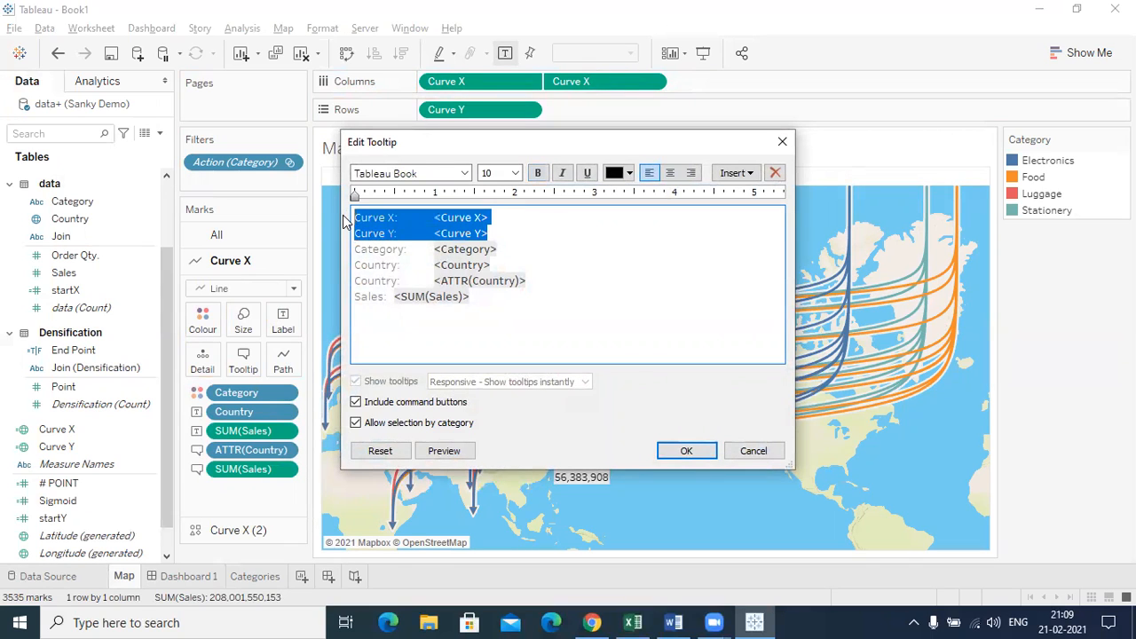
{"action": "key", "text": "Delete"}
{"action": "key", "text": "Delete"}
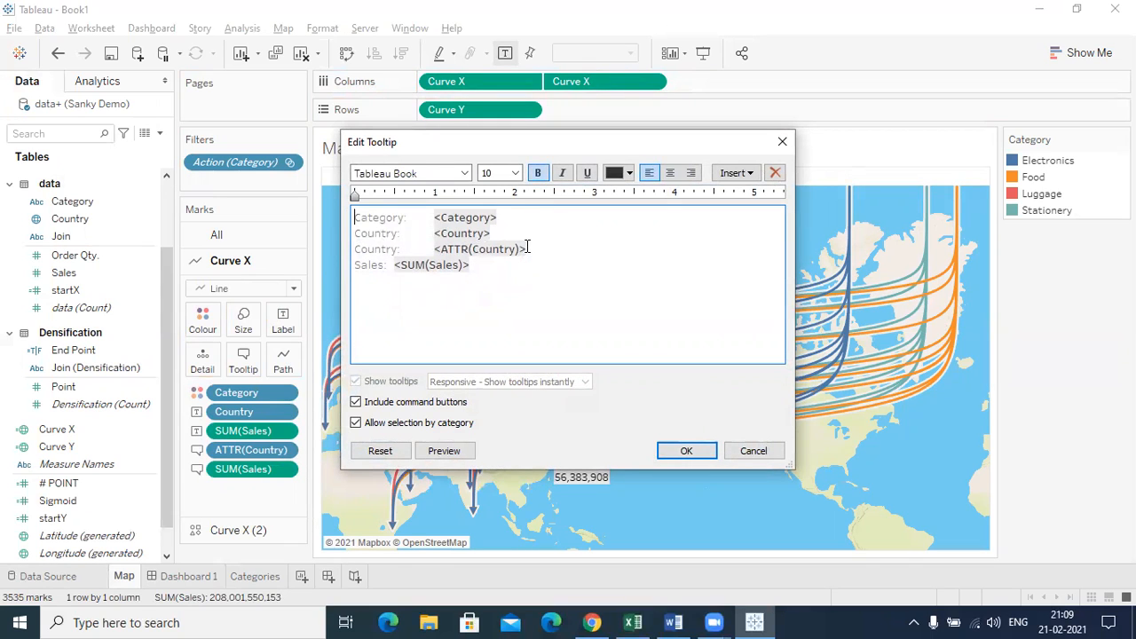
{"action": "left_click_drag", "start_coordinate": [541, 250], "coordinate": [356, 252]}
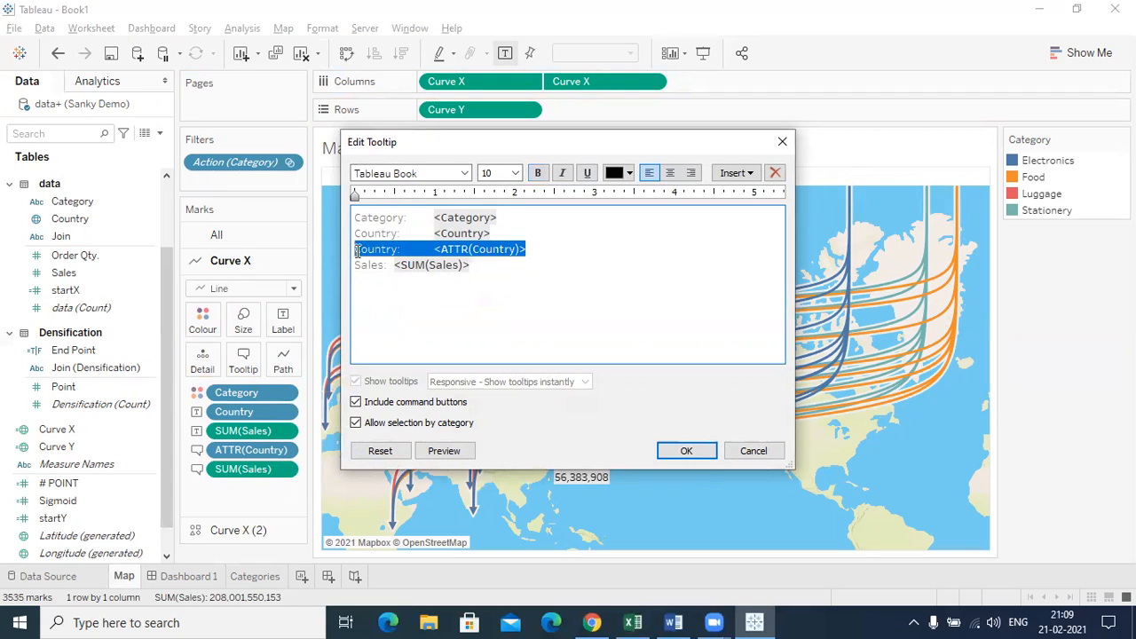
{"action": "key", "text": "Delete"}
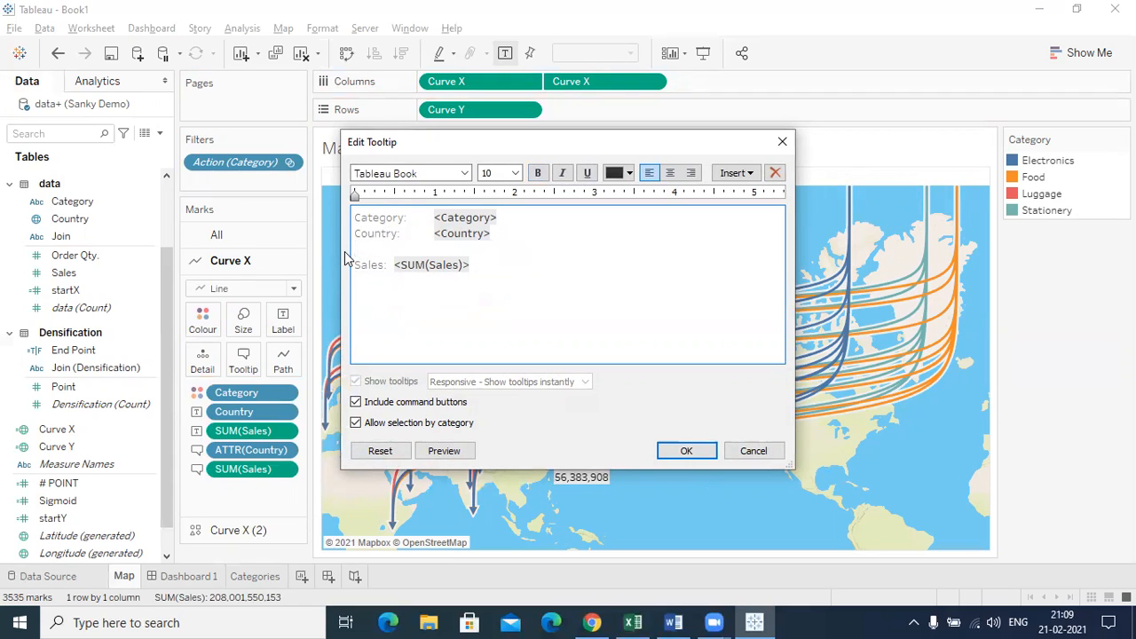
{"action": "key", "text": "Delete"}
- Format all the Curve X tooltip text in Tableau Bold, size 18, and save the tooltip
{"action": "key", "text": "ctrl+a"}
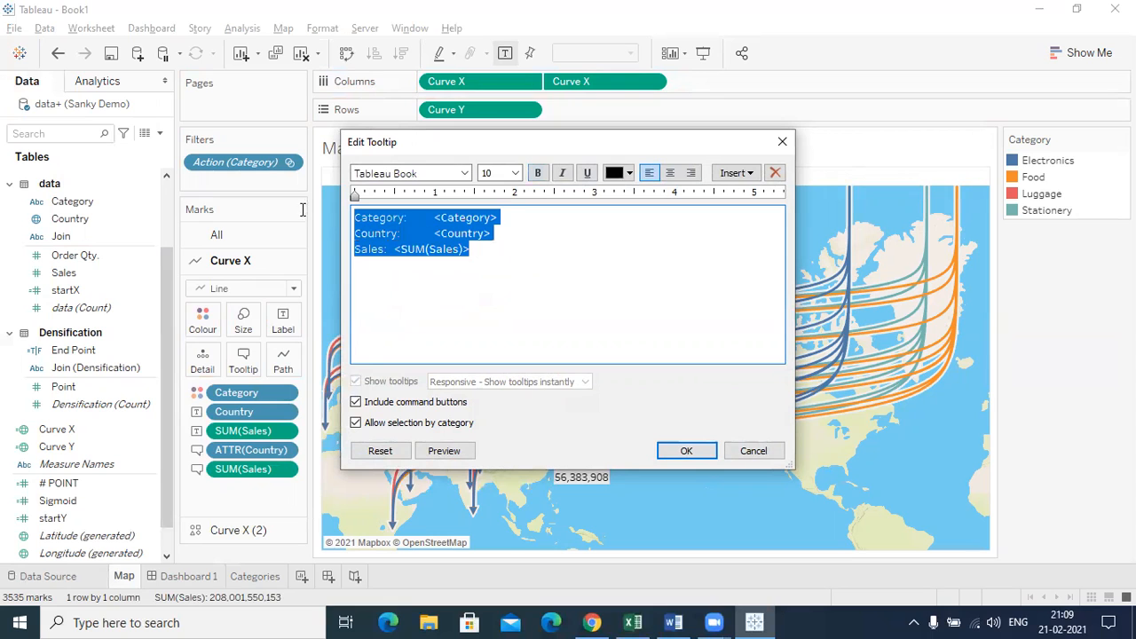
{"action": "left_click", "coordinate": [464, 173]}
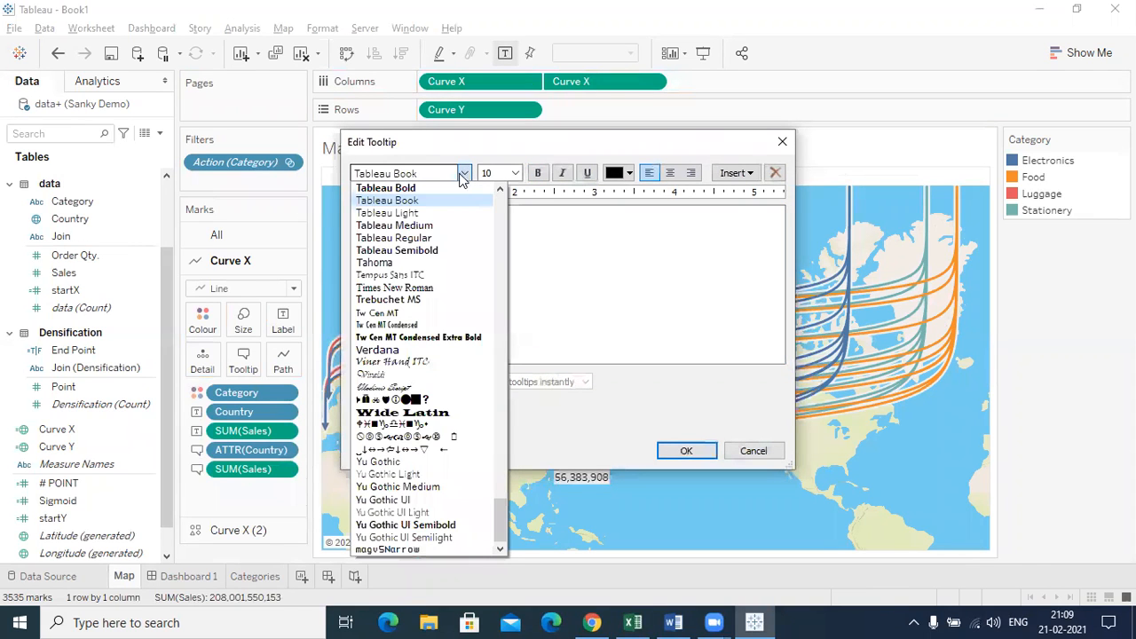
{"action": "left_click", "coordinate": [451, 189]}
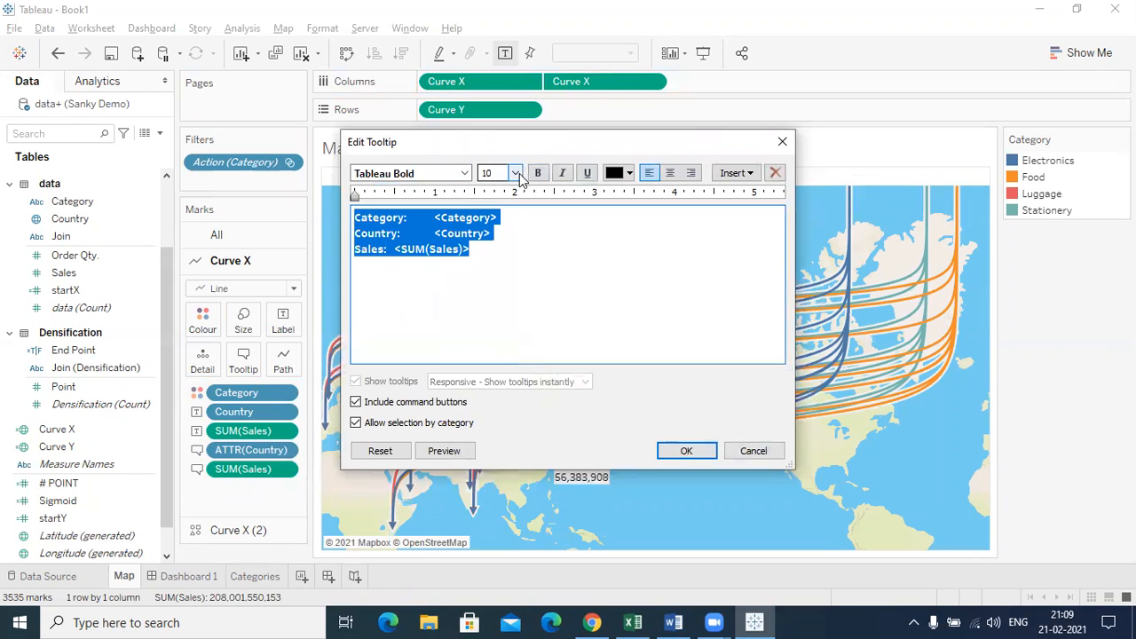
{"action": "left_click", "coordinate": [515, 173]}
{"action": "left_click", "coordinate": [489, 273]}
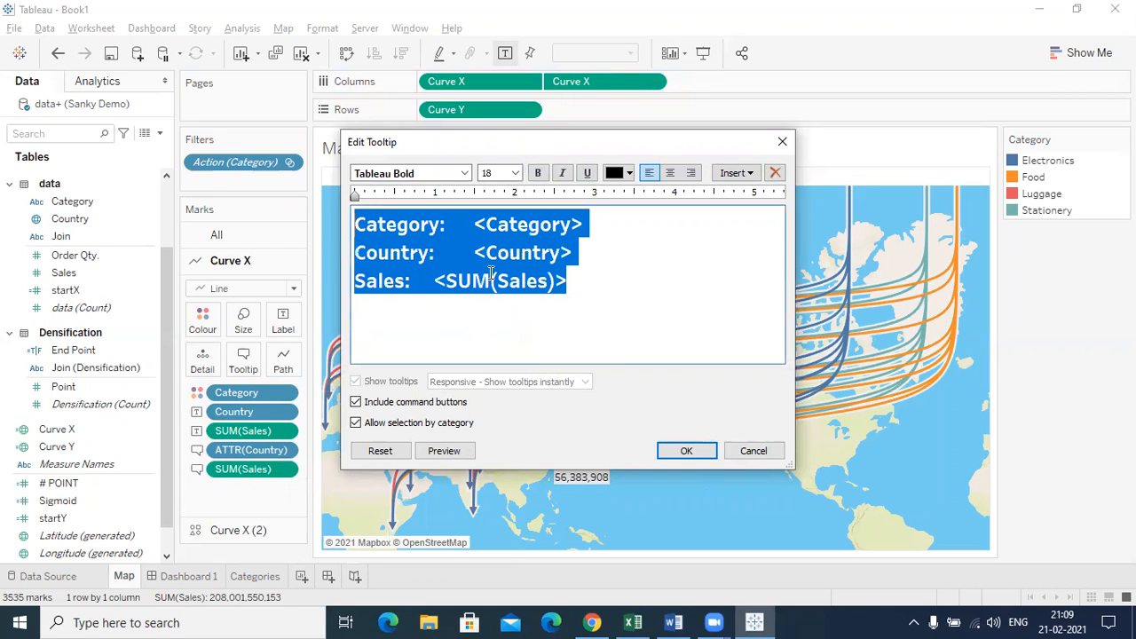
{"action": "left_click", "coordinate": [686, 448]}
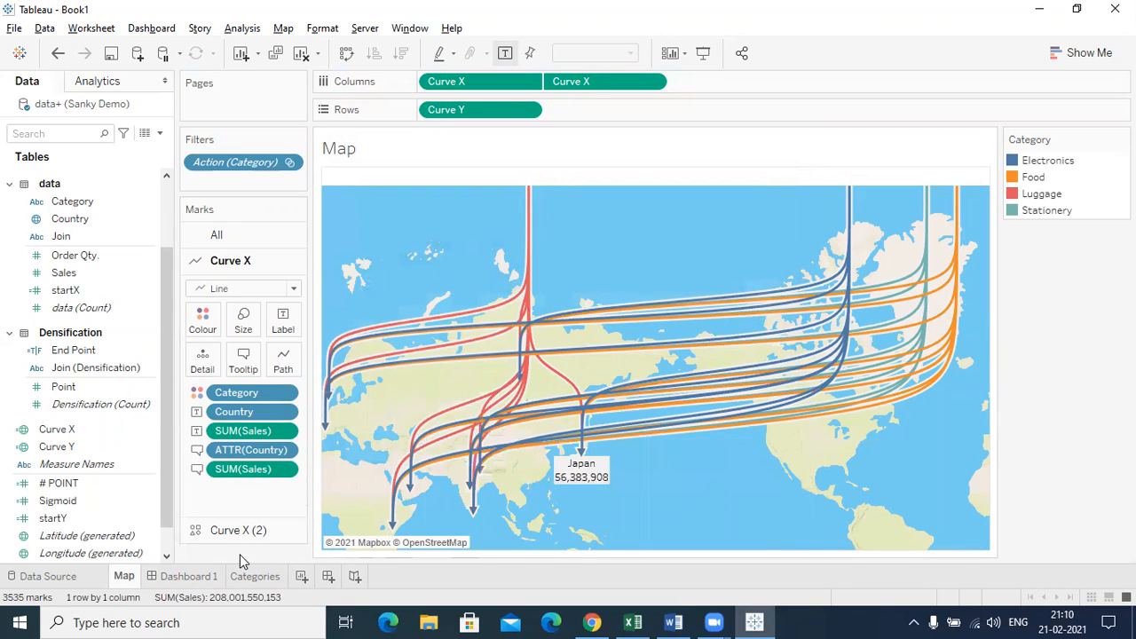
- Present Dashboard 1 full screen and test the map filtering with Luggage, Electronics and Stationery, clearing the selection before leaving presentation mode
{"action": "left_click", "coordinate": [189, 577]}
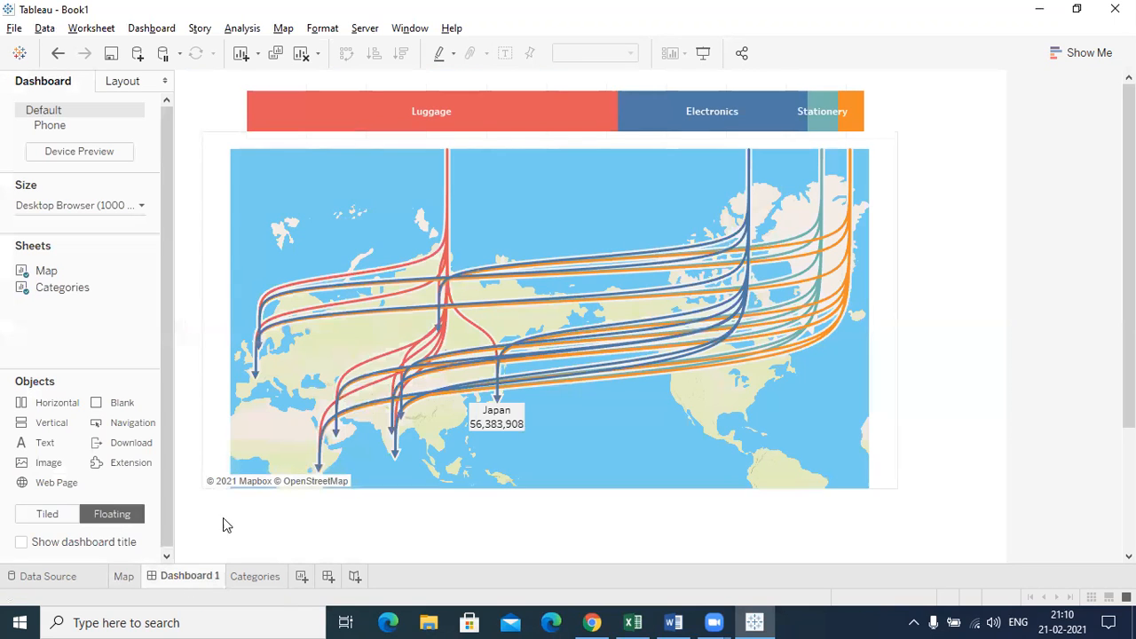
{"action": "left_click", "coordinate": [703, 53]}
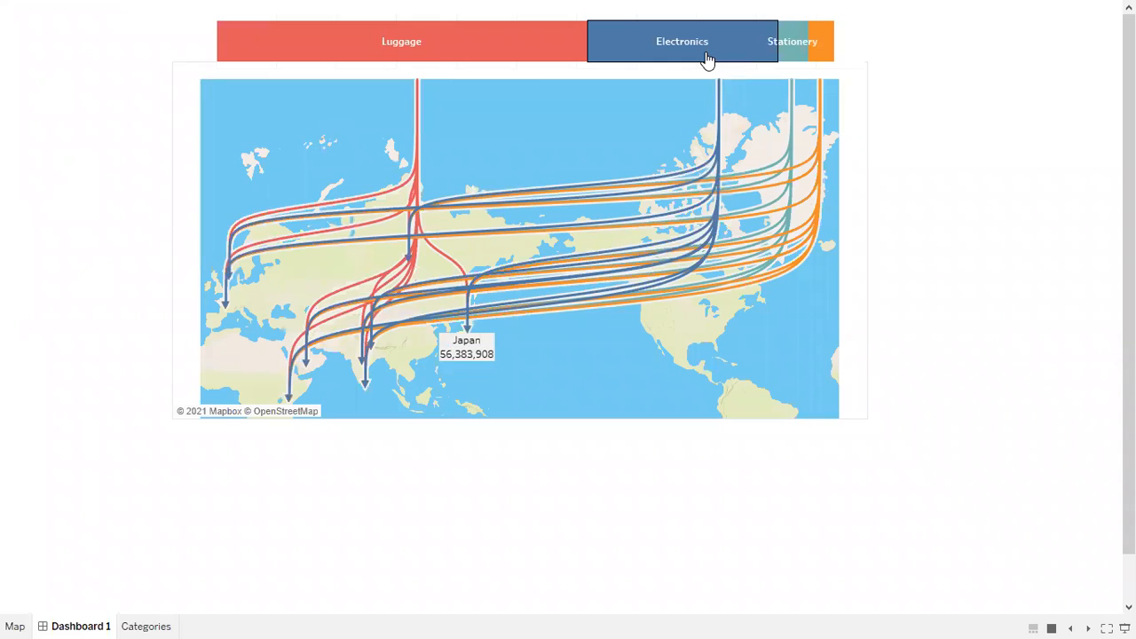
{"action": "mouse_move", "coordinate": [367, 66]}
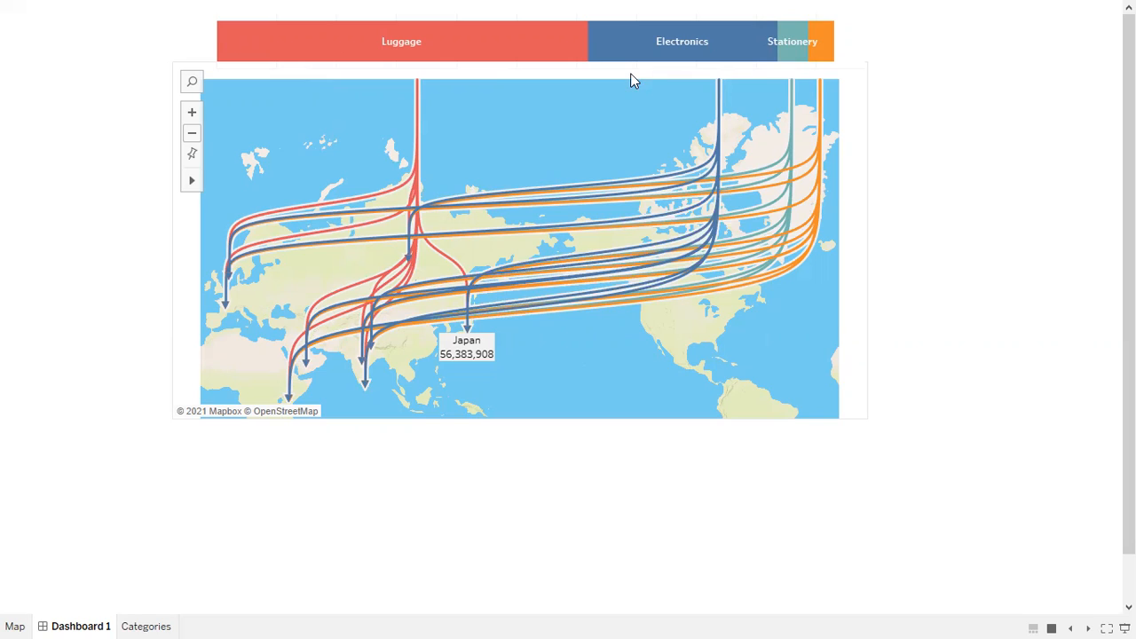
{"action": "left_click", "coordinate": [482, 48]}
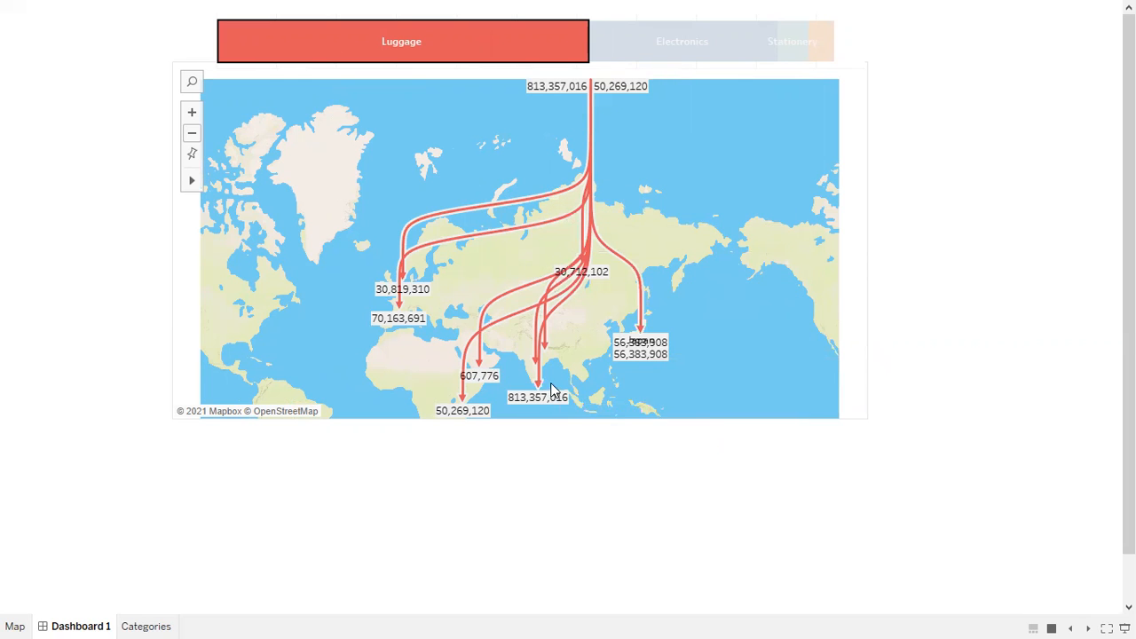
{"action": "left_click", "coordinate": [639, 57]}
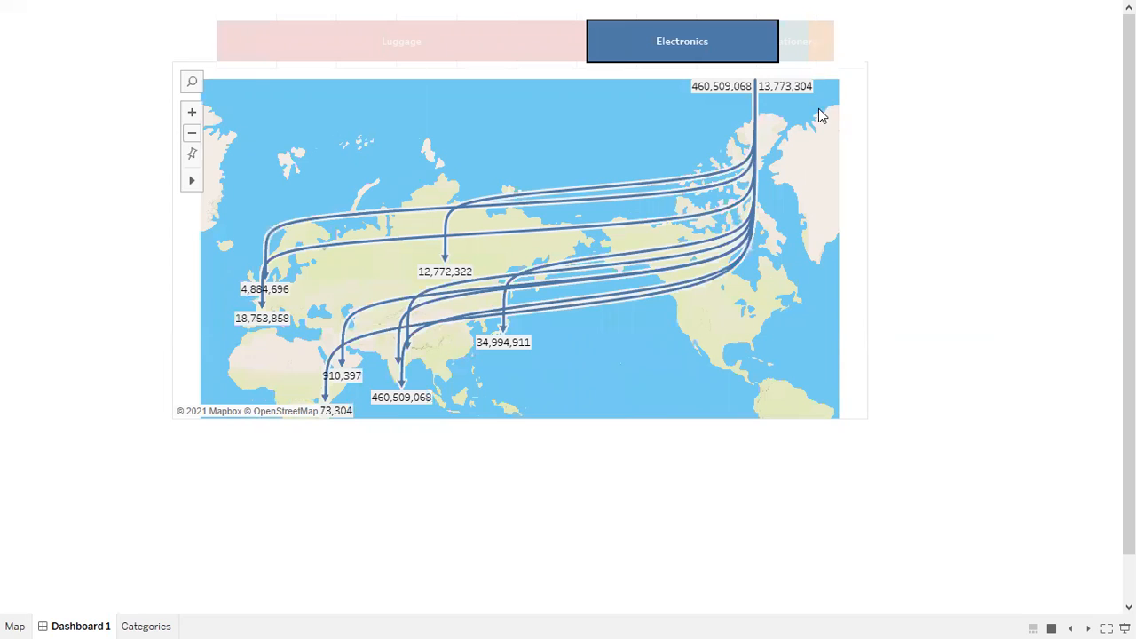
{"action": "left_click", "coordinate": [795, 50]}
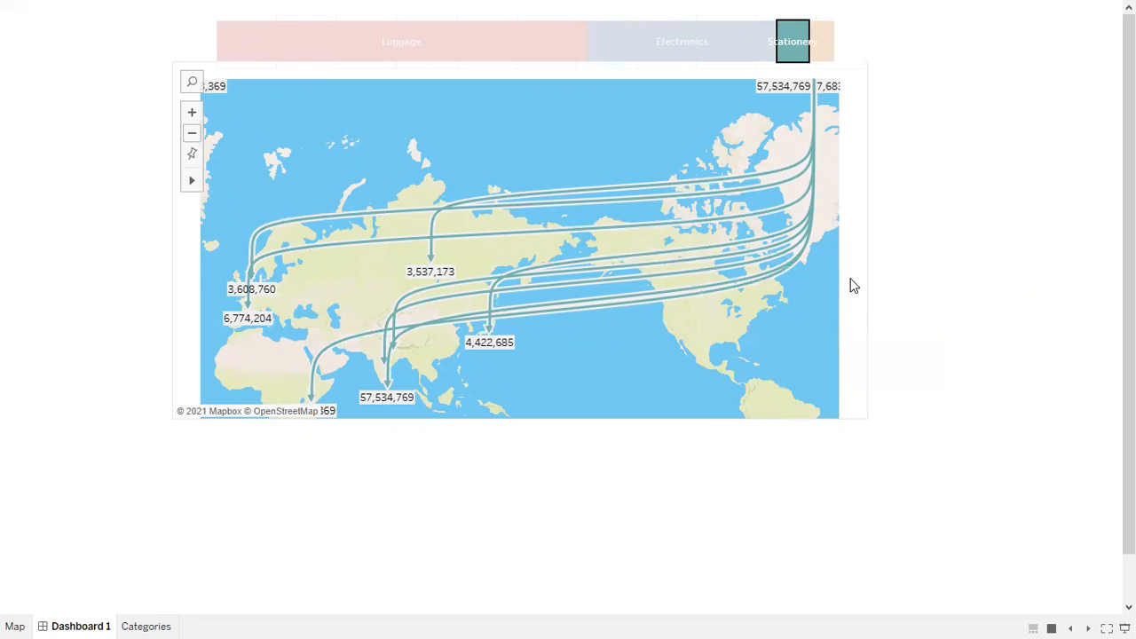
{"action": "left_click", "coordinate": [801, 59]}
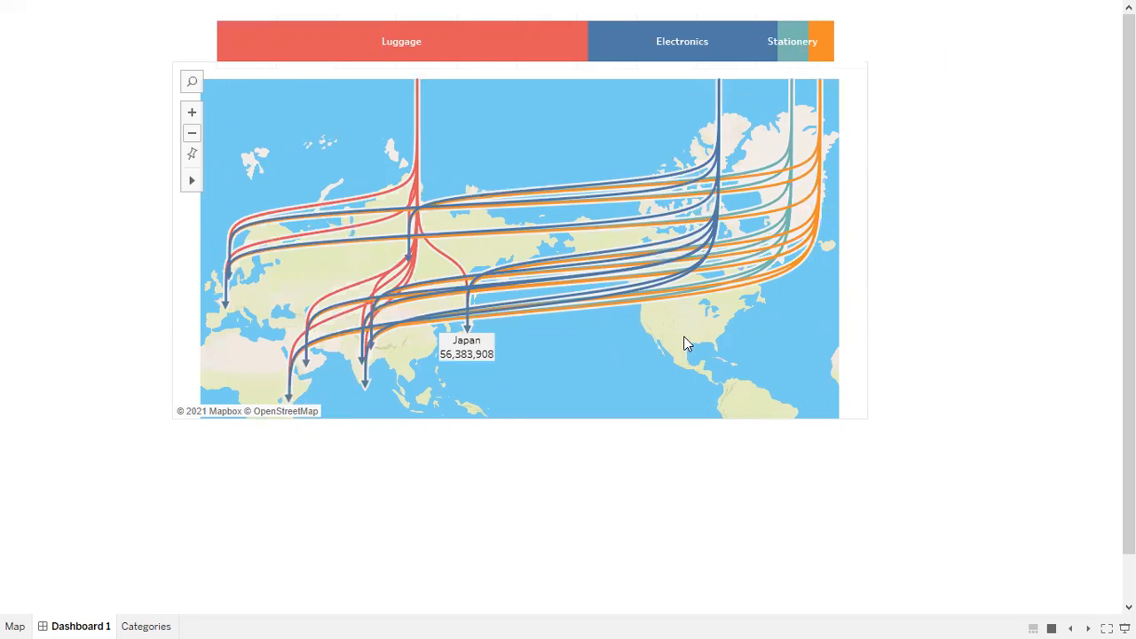
{"action": "key", "text": "Escape"}
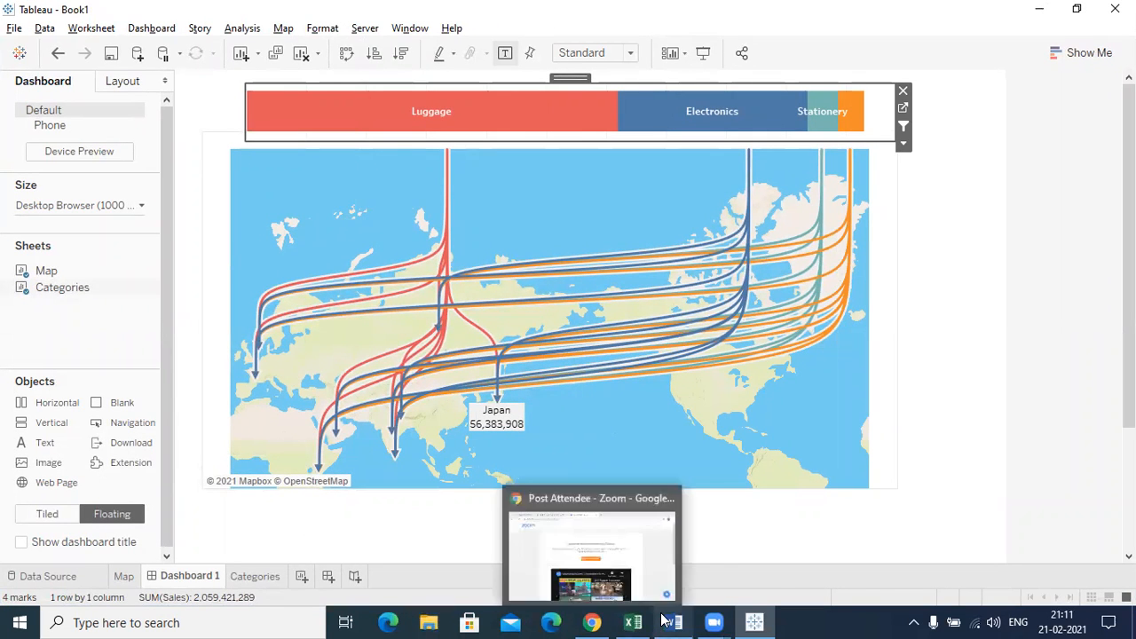
- Open the Sales Analysis & Sanky workbook from the Dashboards Tesa folder and present its Sanky Chart dashboard full screen
{"action": "left_click", "coordinate": [427, 622]}
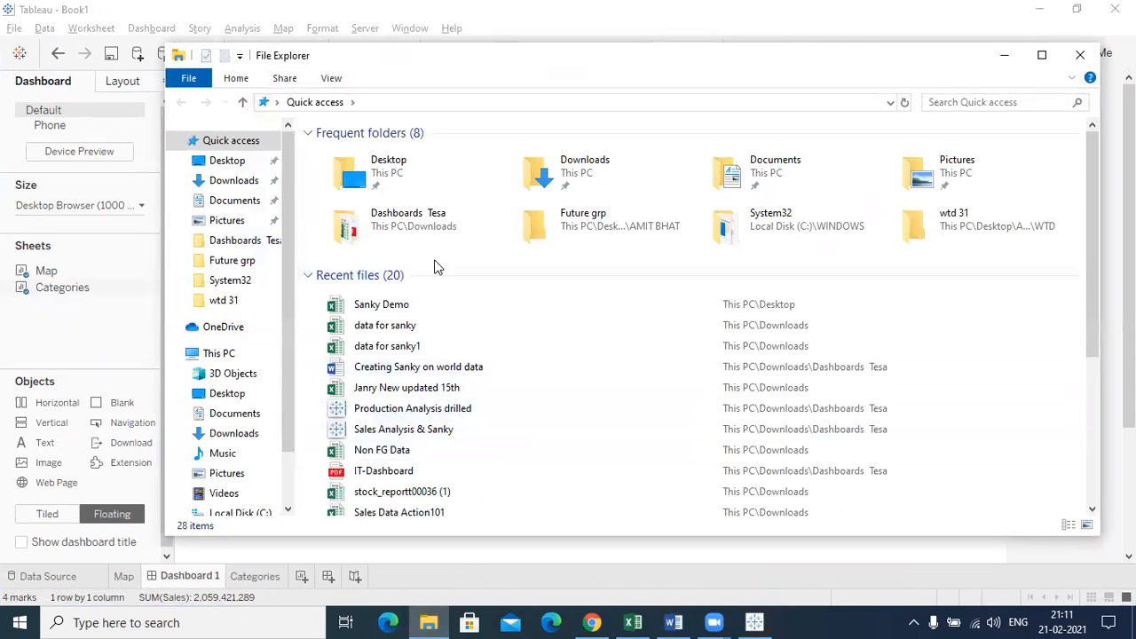
{"action": "double_click", "coordinate": [431, 222]}
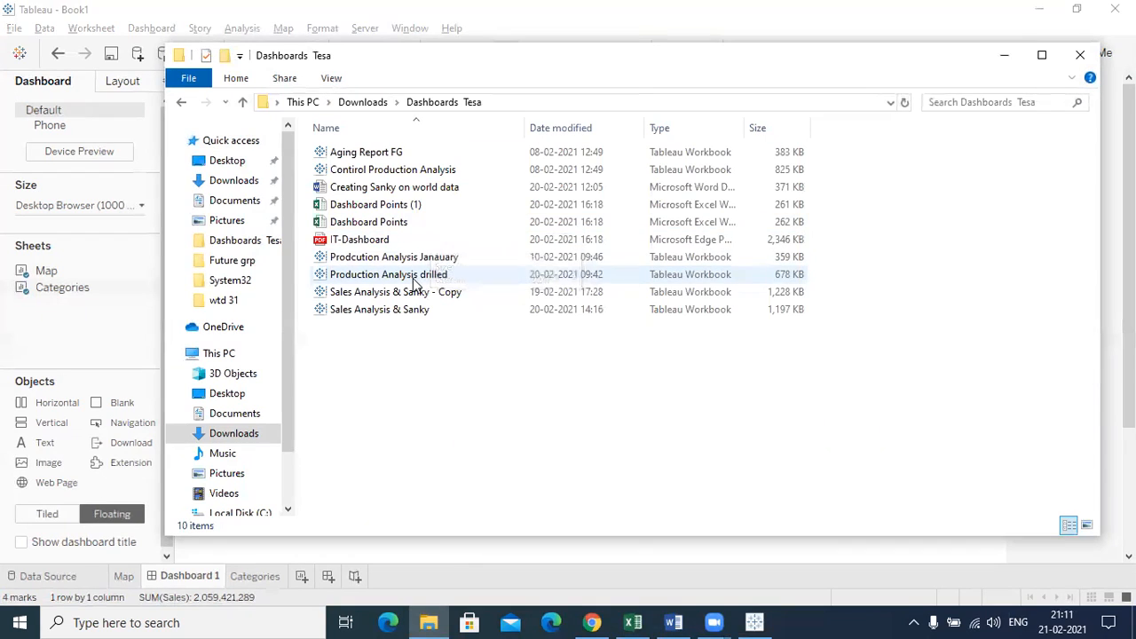
{"action": "double_click", "coordinate": [408, 306]}
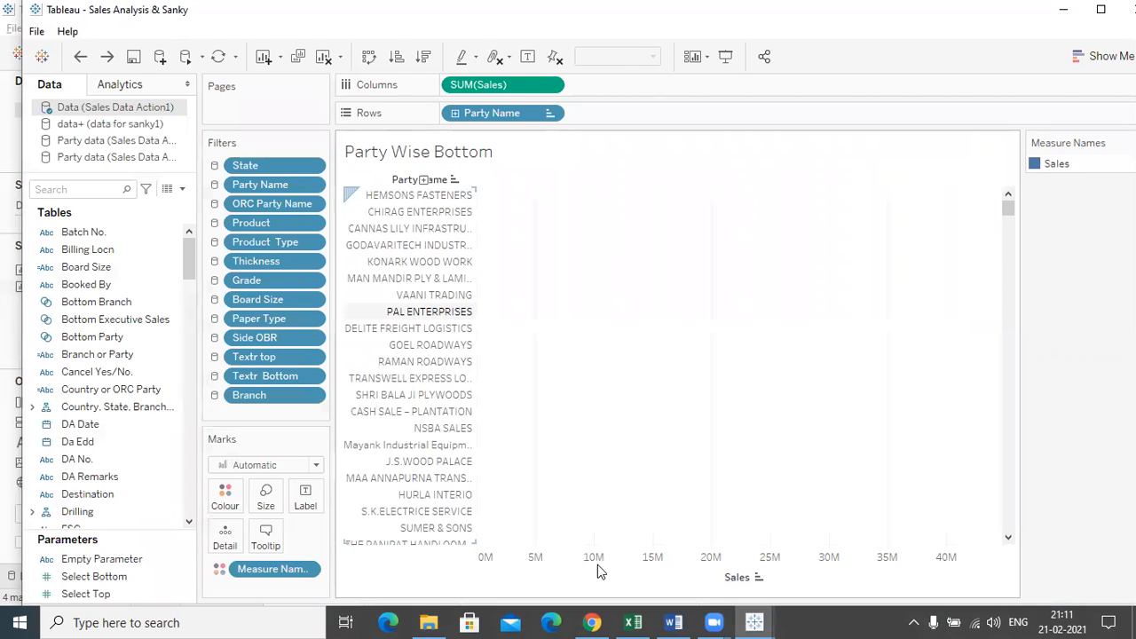
{"action": "left_click", "coordinate": [1105, 9]}
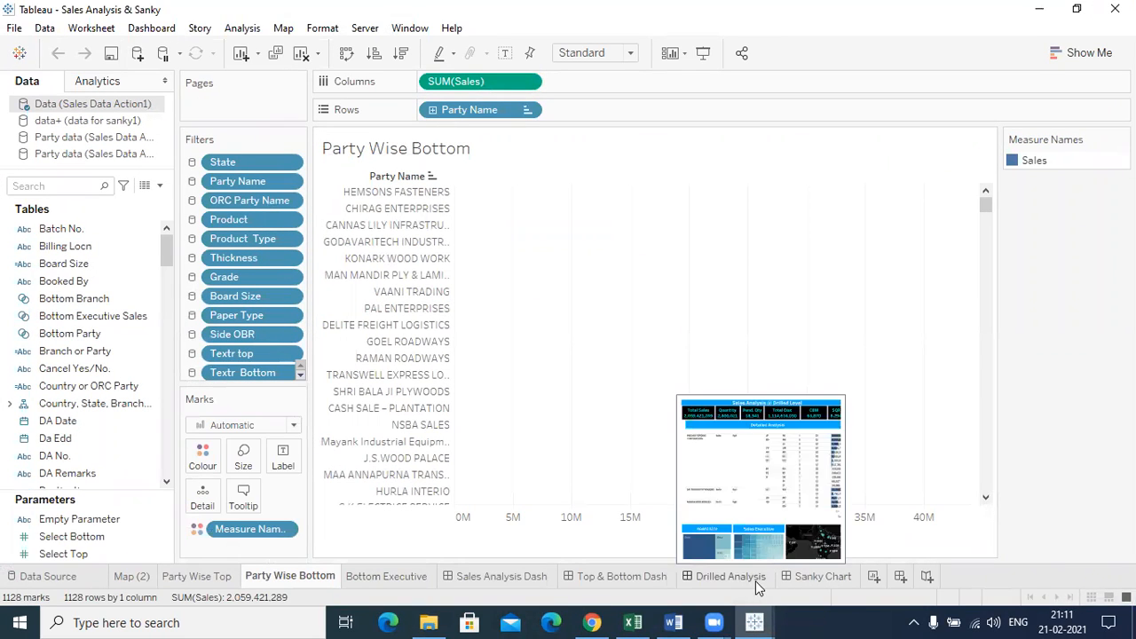
{"action": "left_click", "coordinate": [814, 577]}
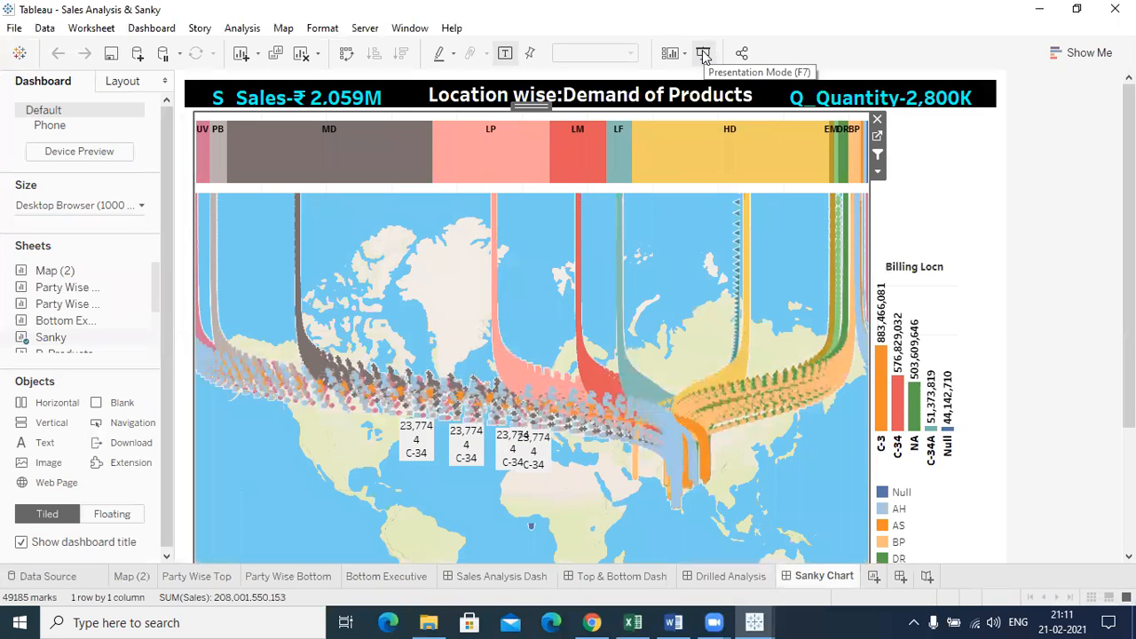
{"action": "left_click", "coordinate": [703, 55]}
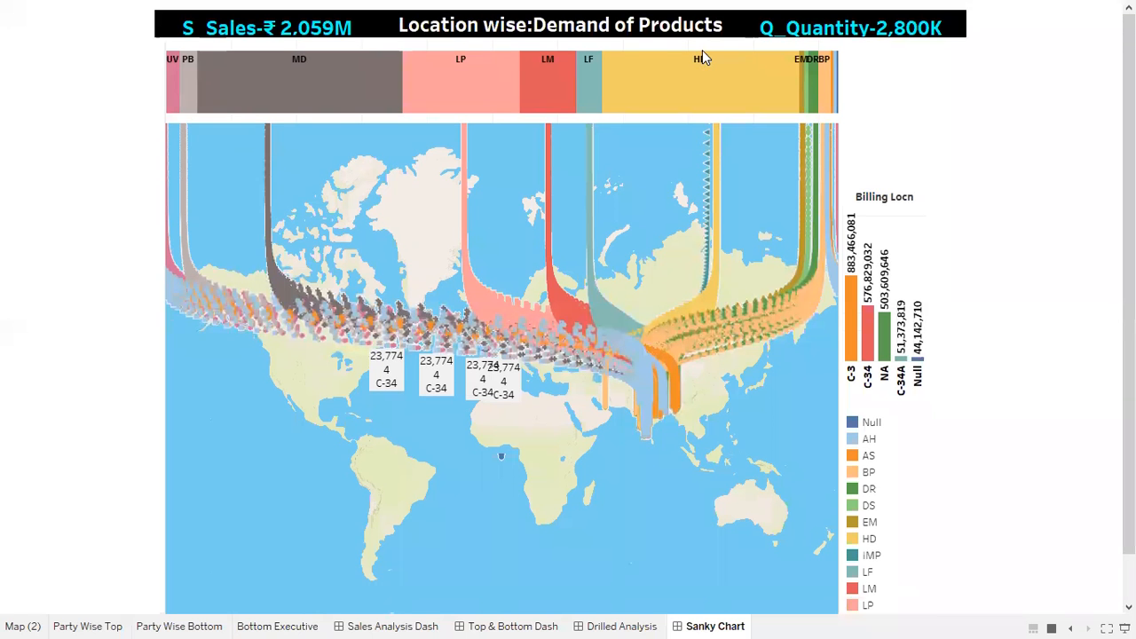
- Examine the Sanky Chart map by zooming into different areas and resetting the view, ending on a close-up of India and Southeast Asia
{"action": "mouse_move", "coordinate": [711, 155]}
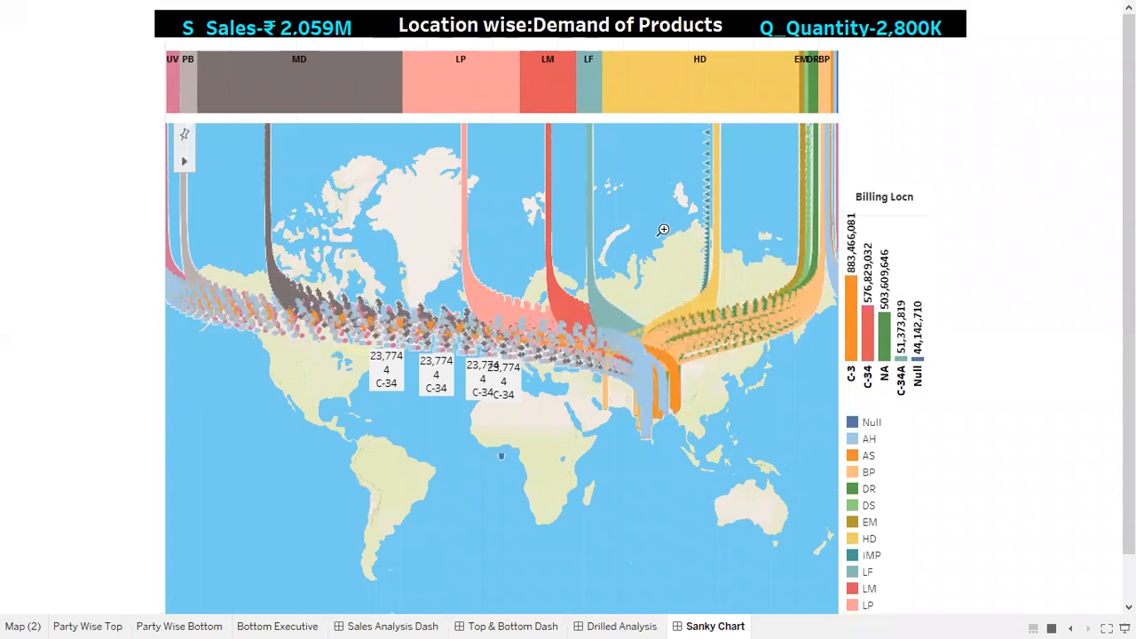
{"action": "mouse_move", "coordinate": [593, 262]}
{"action": "mouse_move", "coordinate": [282, 280]}
{"action": "left_click", "coordinate": [429, 411]}
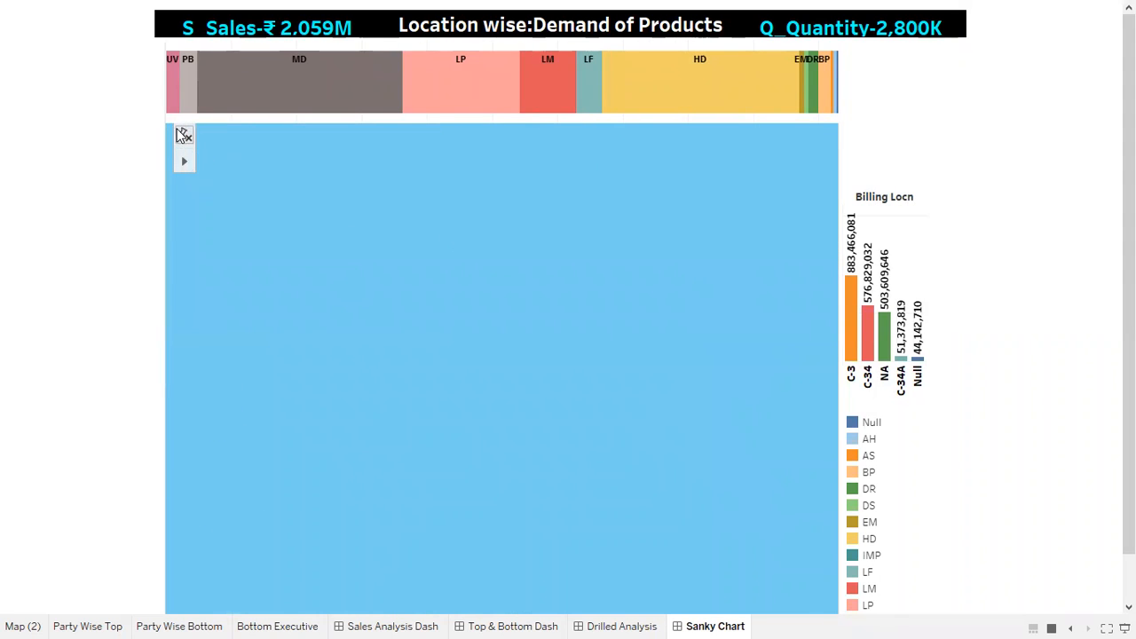
{"action": "left_click", "coordinate": [184, 135]}
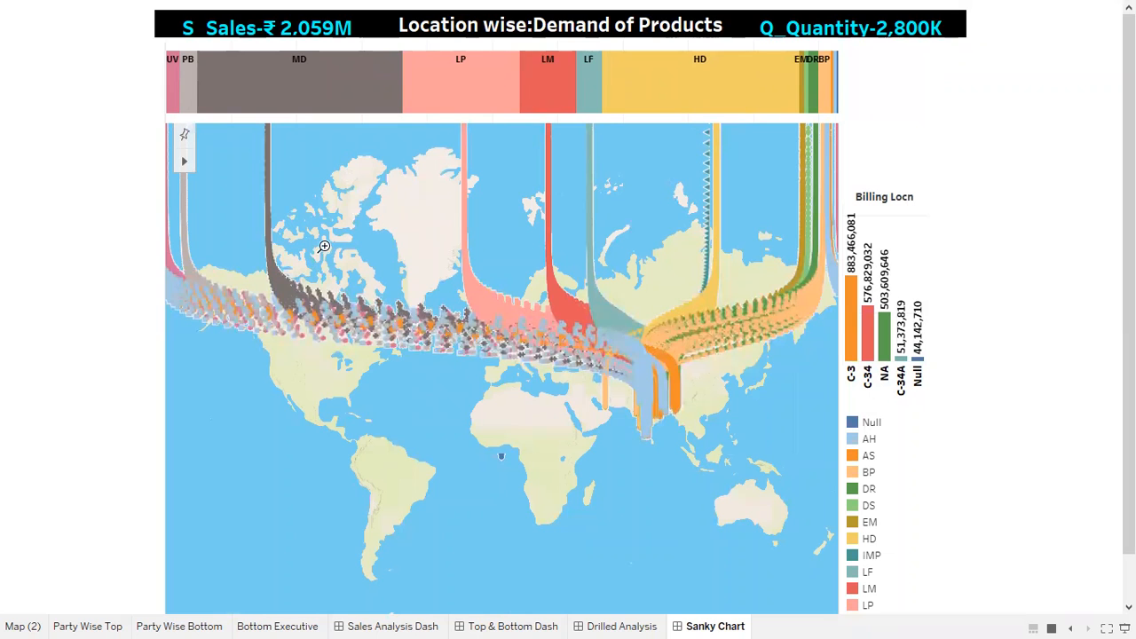
{"action": "left_click_drag", "start_coordinate": [324, 246], "coordinate": [352, 263]}
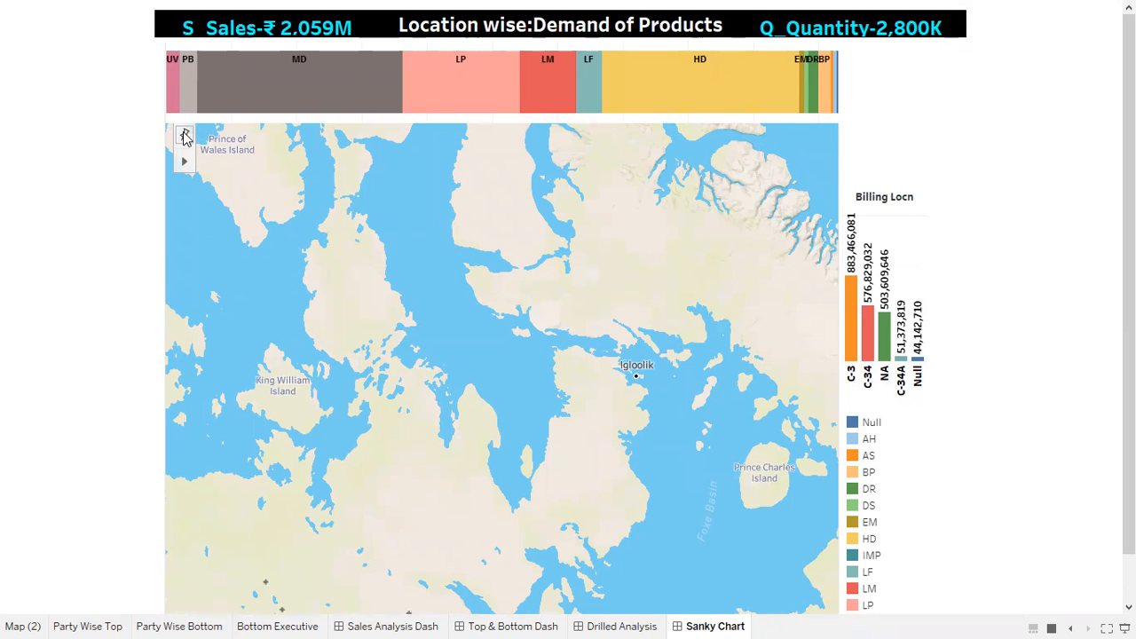
{"action": "left_click", "coordinate": [185, 136]}
{"action": "left_click_drag", "start_coordinate": [618, 372], "coordinate": [730, 457]}
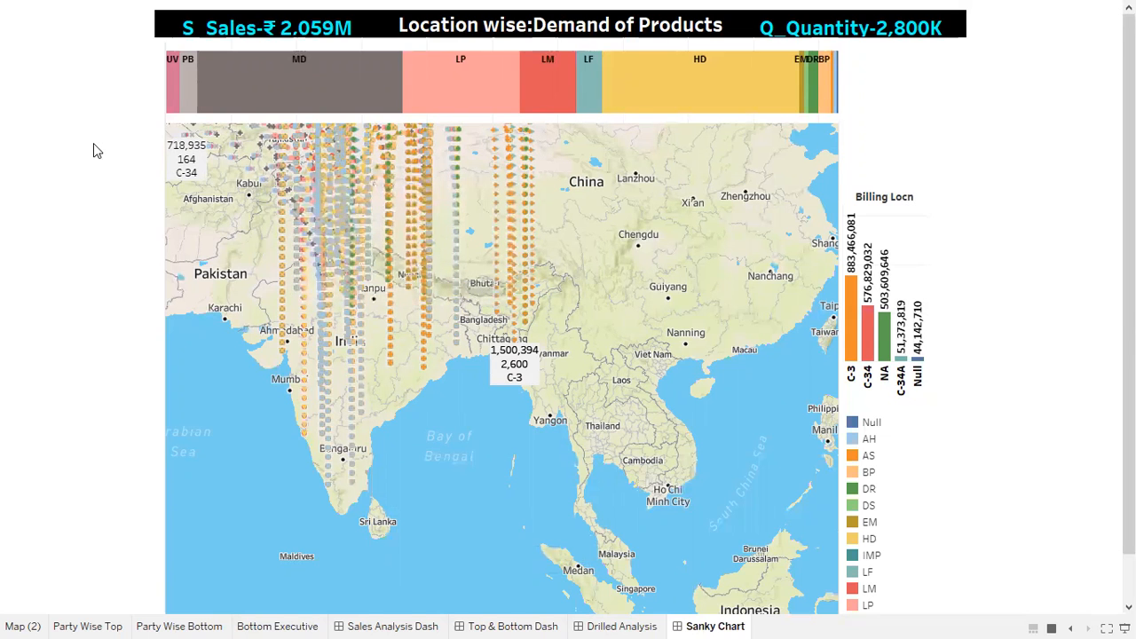
- Leave presentation mode, view the Sales Analysis Dash dashboard and return to Dashboard 1 in the Book1 workbook
{"action": "key", "text": "Escape"}
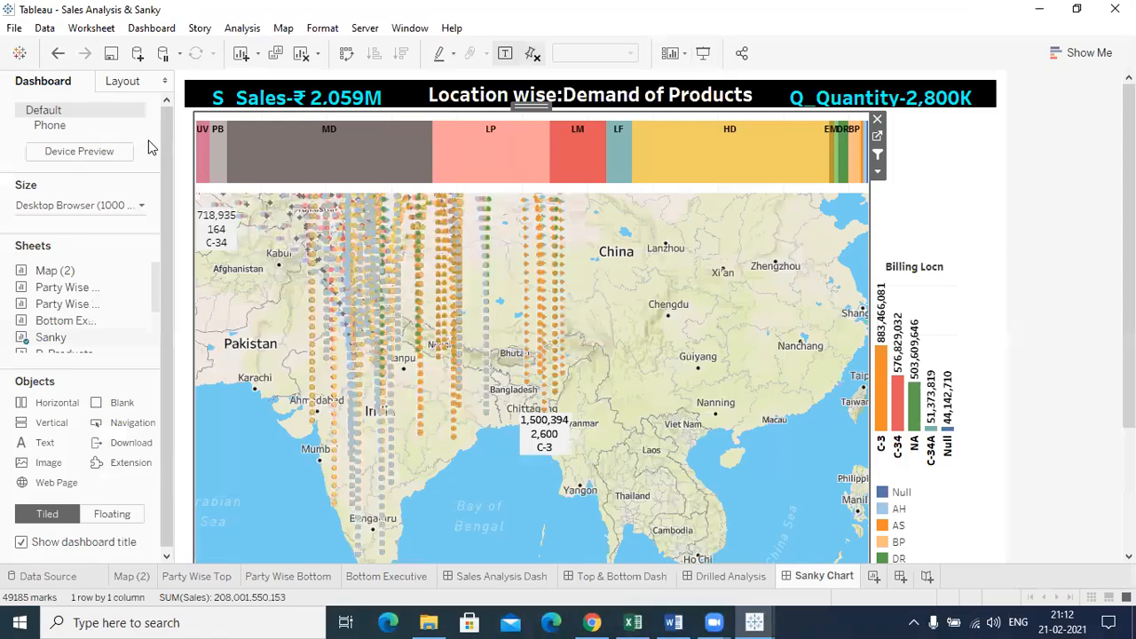
{"action": "left_click", "coordinate": [500, 575]}
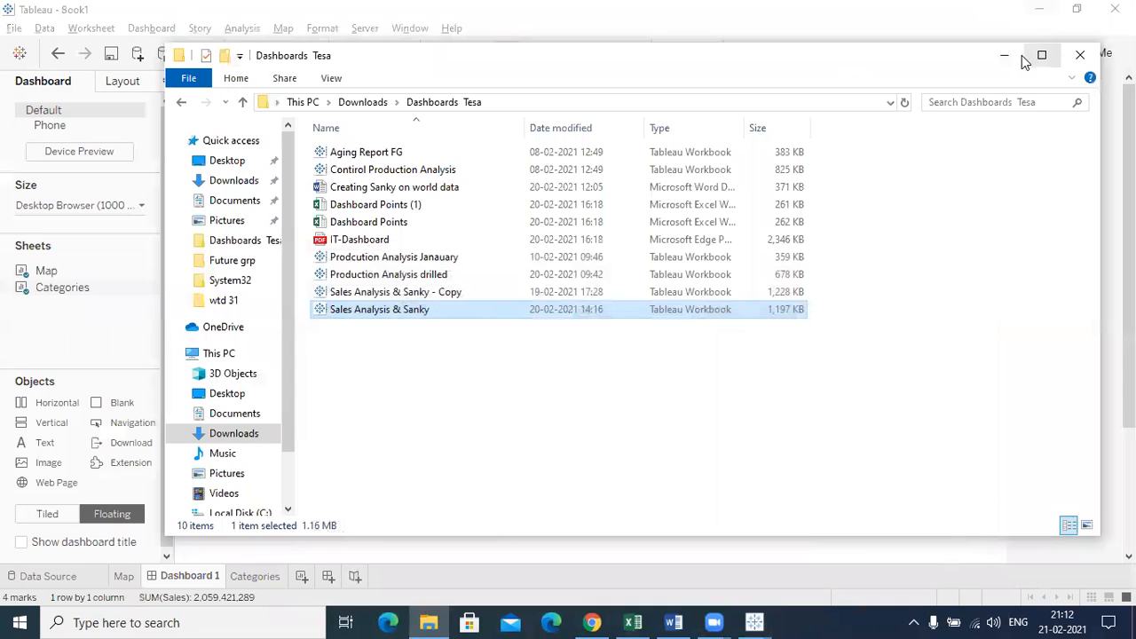
{"action": "left_click", "coordinate": [1006, 54]}
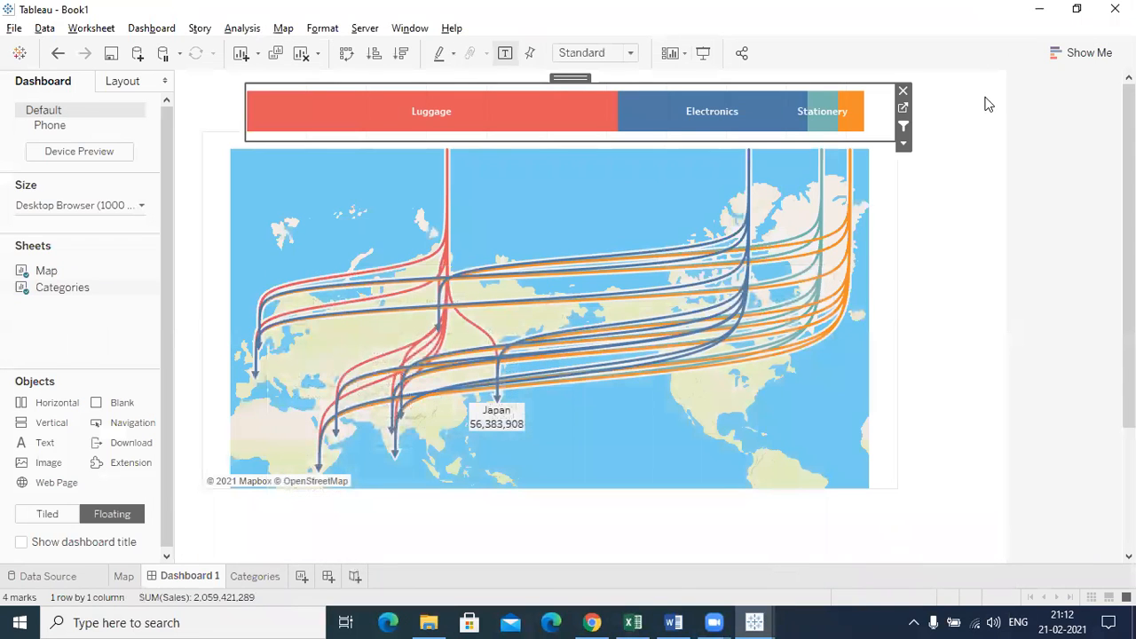